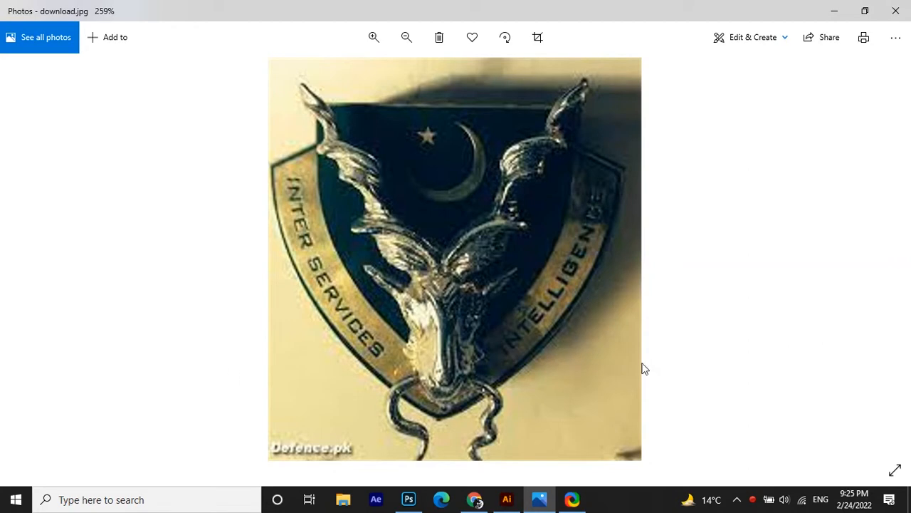
Minimize the reference photo, switch to Illustrator, and set the Pen tool's stroke weight to 0.5 pt.
{"action": "left_click", "coordinate": [829, 10]}
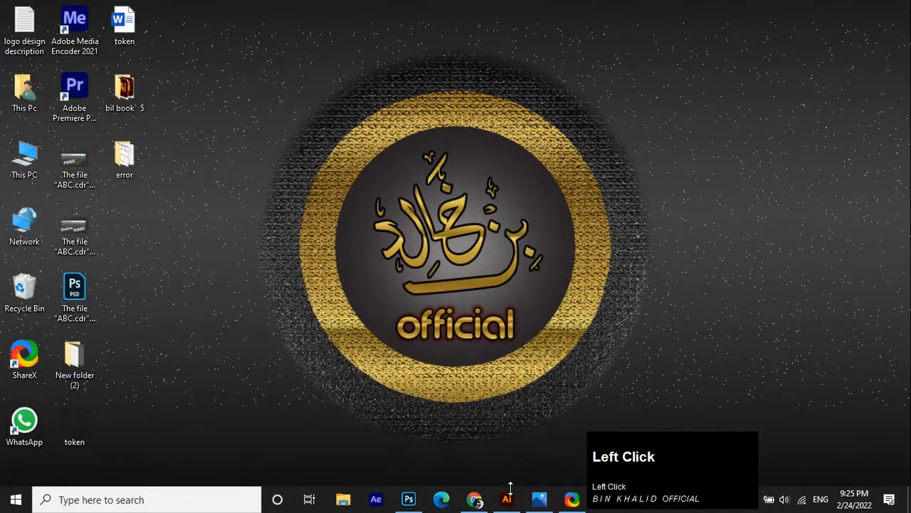
{"action": "left_click", "coordinate": [508, 498]}
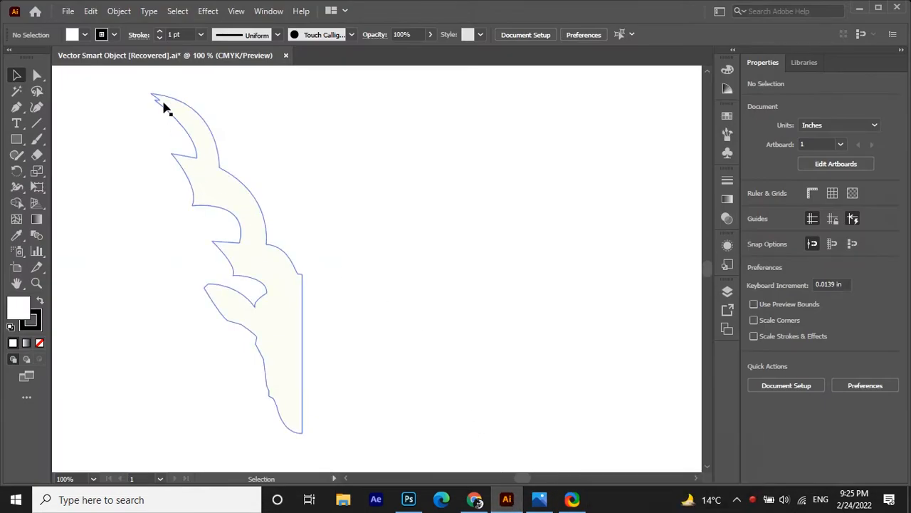
{"action": "scroll", "coordinate": [140, 96], "scroll_direction": "up", "scroll_amount": 3, "text": "alt"}
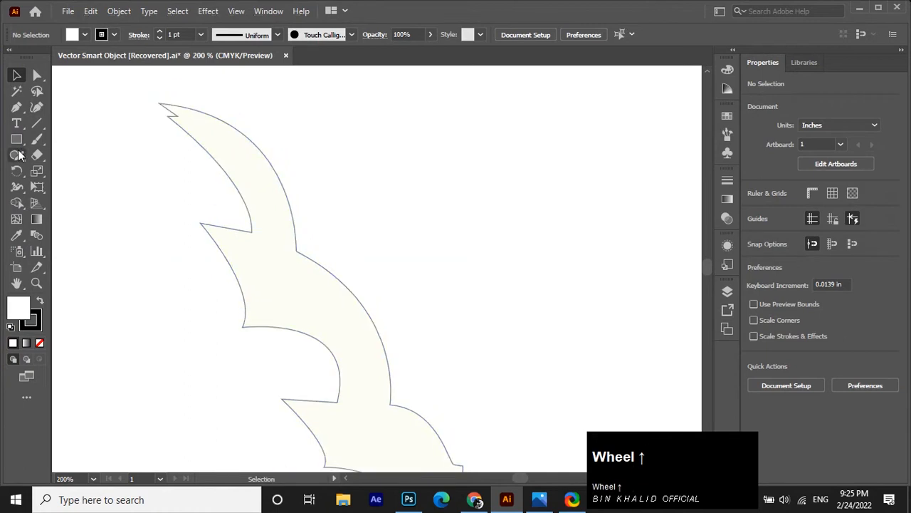
{"action": "left_click", "coordinate": [17, 107]}
{"action": "scroll", "coordinate": [159, 106], "scroll_direction": "up", "scroll_amount": 4, "text": "alt"}
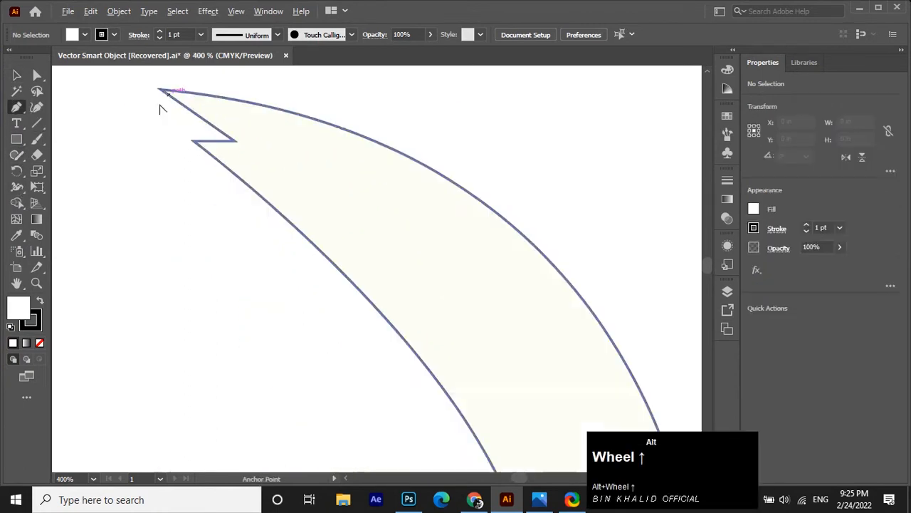
{"action": "scroll", "coordinate": [234, 118], "scroll_direction": "down", "scroll_amount": 1, "text": "alt"}
{"action": "scroll", "coordinate": [234, 118], "scroll_direction": "up", "scroll_amount": 1}
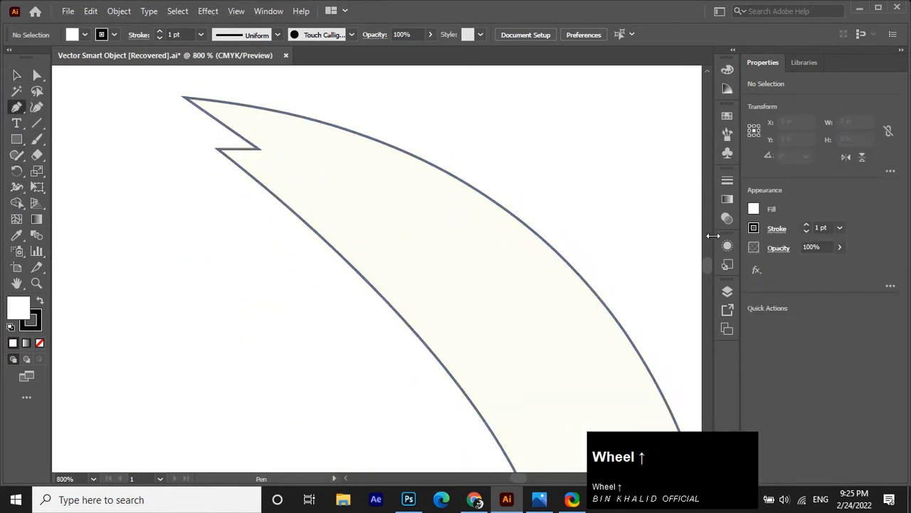
{"action": "left_click", "coordinate": [807, 230]}
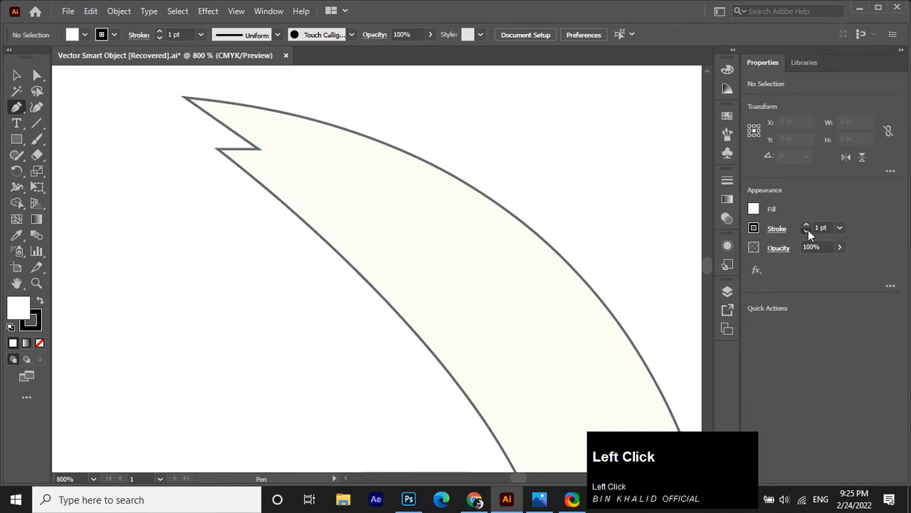
Trace the notched horn tip, the long inner curve below it, and the straight edge out to the second spike with the Pen tool.
{"action": "left_click", "coordinate": [185, 97]}
{"action": "left_click", "coordinate": [259, 150]}
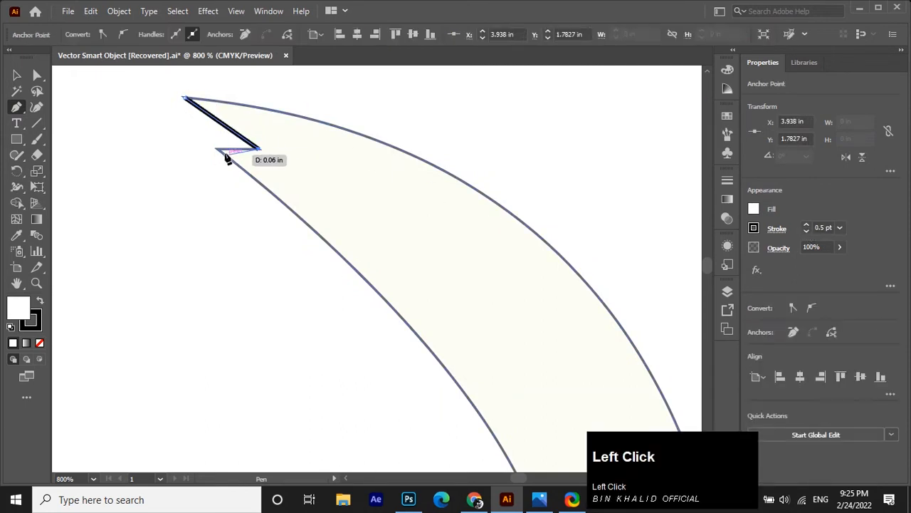
{"action": "left_click", "coordinate": [219, 152]}
{"action": "scroll", "coordinate": [226, 157], "scroll_direction": "down", "scroll_amount": 1}
{"action": "scroll", "coordinate": [227, 158], "scroll_direction": "down", "scroll_amount": 3, "text": "alt"}
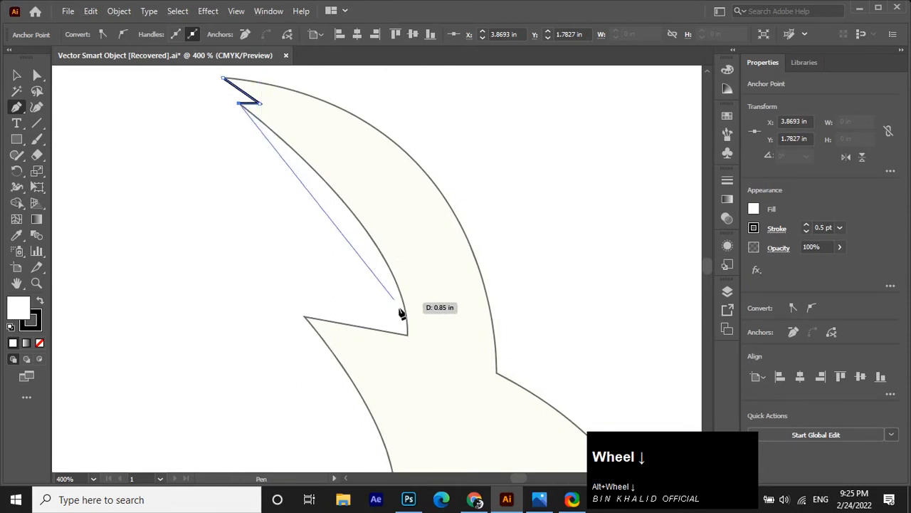
{"action": "left_click_drag", "start_coordinate": [407, 334], "coordinate": [404, 440]}
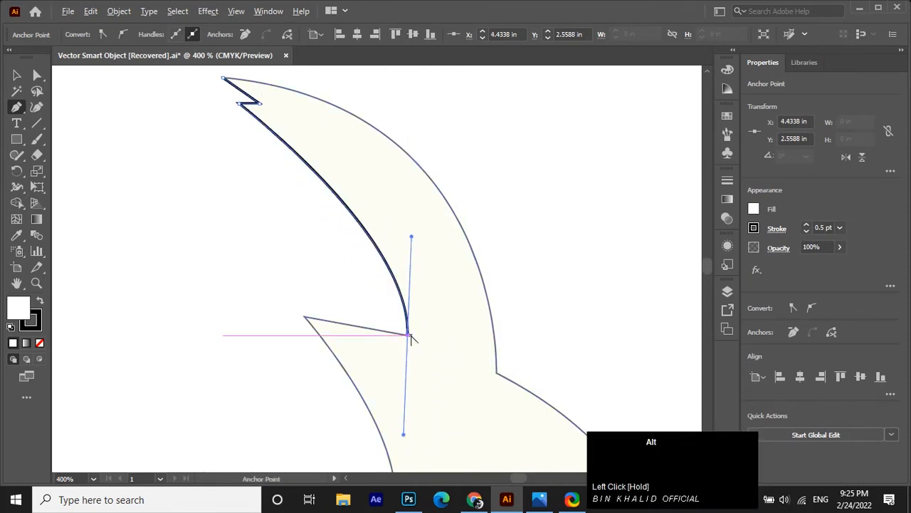
{"action": "left_click", "coordinate": [407, 333], "text": "alt"}
{"action": "scroll", "coordinate": [406, 328], "scroll_direction": "down", "scroll_amount": 1, "text": "alt"}
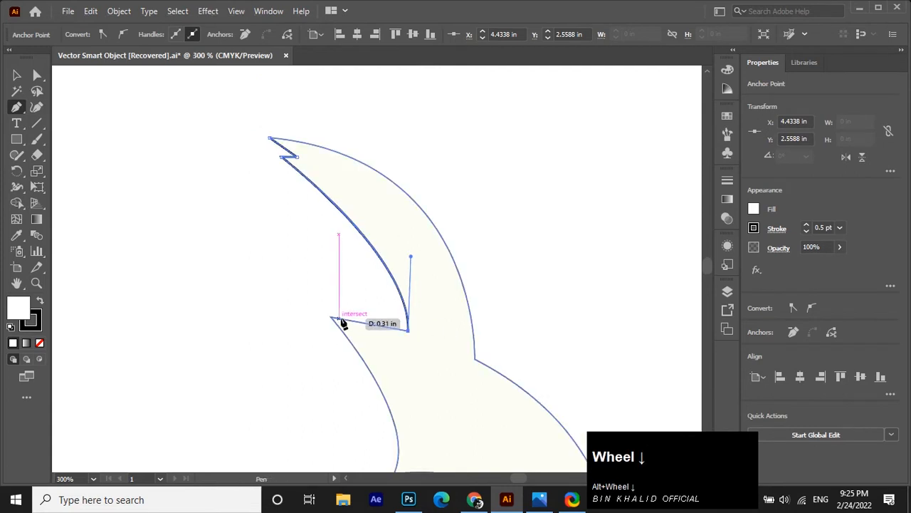
{"action": "left_click", "coordinate": [331, 318]}
Continue the path along the curve below the second spike and around the next hollow to the third spike's tip.
{"action": "scroll", "coordinate": [342, 317], "scroll_direction": "down", "scroll_amount": 4}
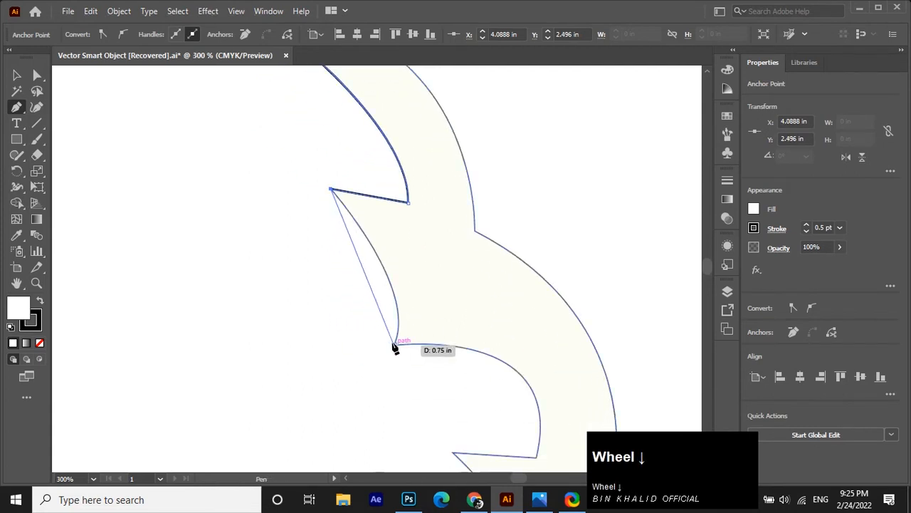
{"action": "left_click_drag", "start_coordinate": [395, 348], "coordinate": [389, 364]}
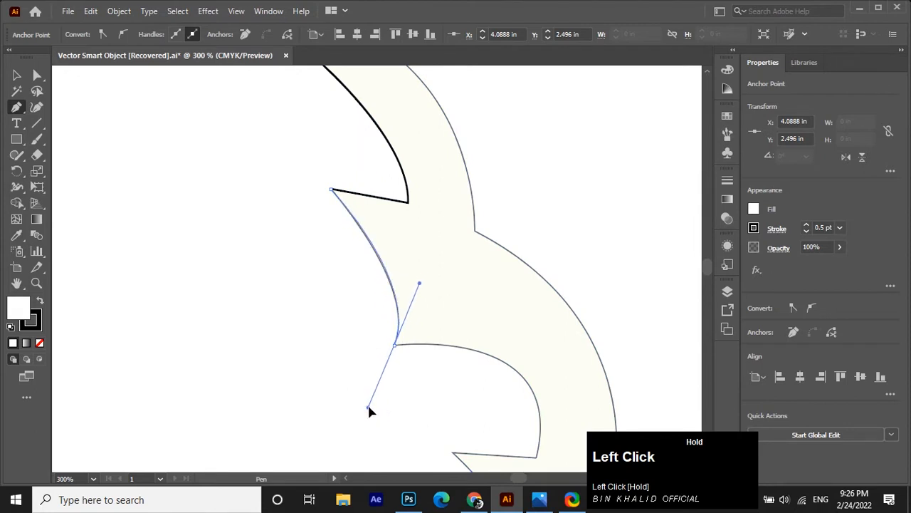
{"action": "left_click_drag", "start_coordinate": [370, 405], "coordinate": [370, 404]}
{"action": "left_click", "coordinate": [396, 346], "text": "alt"}
{"action": "scroll", "coordinate": [487, 360], "scroll_direction": "down", "scroll_amount": 3}
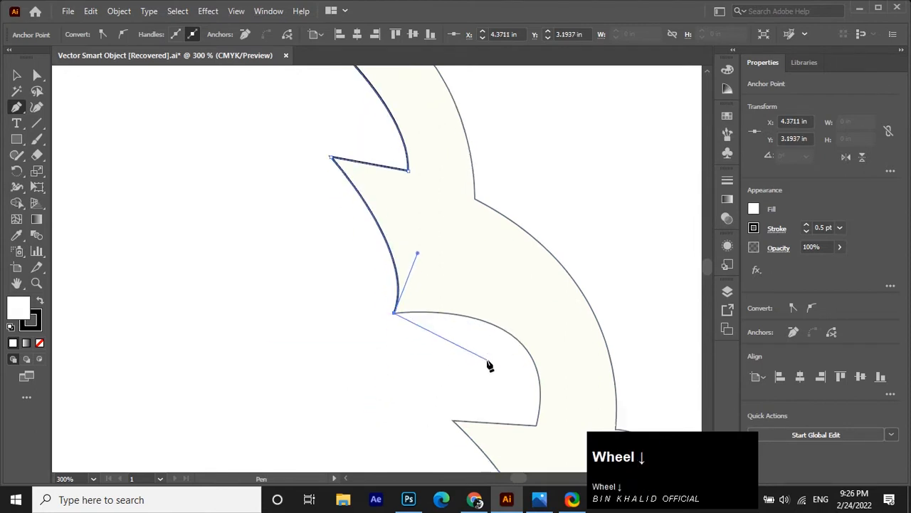
{"action": "left_click_drag", "start_coordinate": [538, 363], "coordinate": [513, 318]}
{"action": "scroll", "coordinate": [528, 346], "scroll_direction": "down", "scroll_amount": 1}
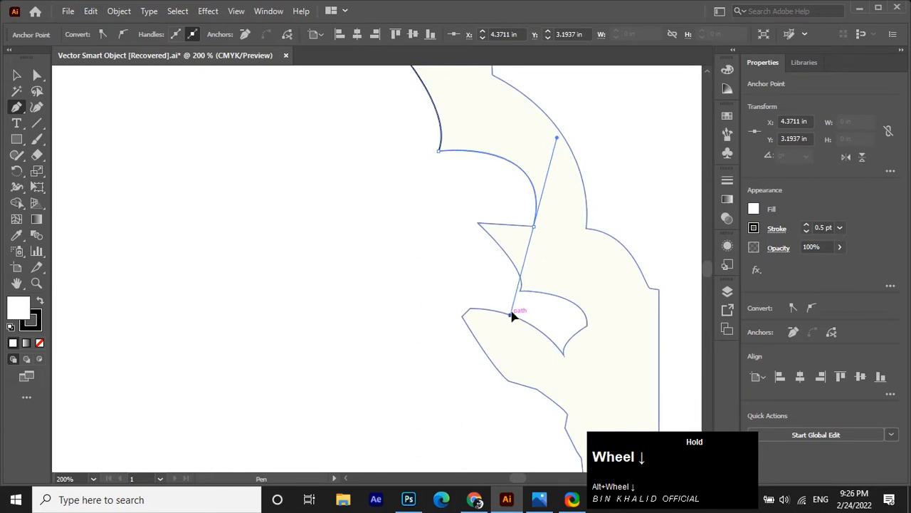
{"action": "left_click", "coordinate": [534, 227], "text": "alt"}
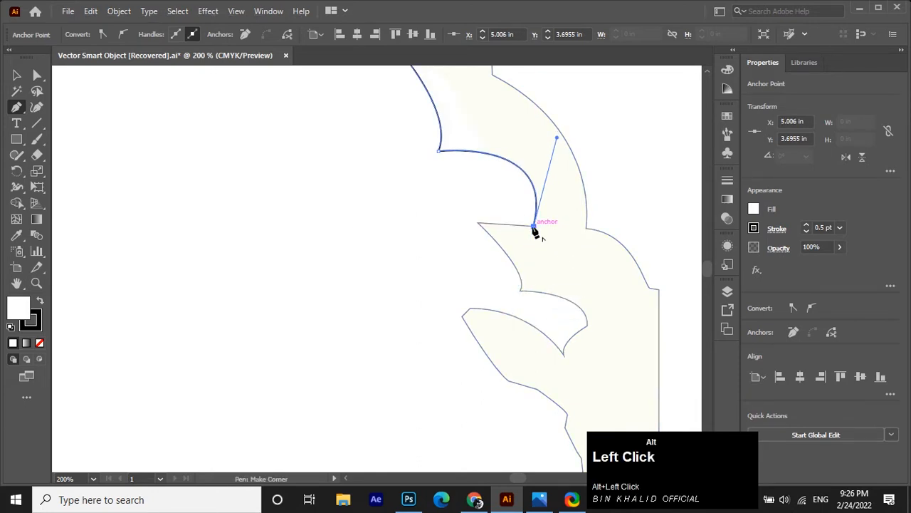
{"action": "left_click", "coordinate": [479, 227]}
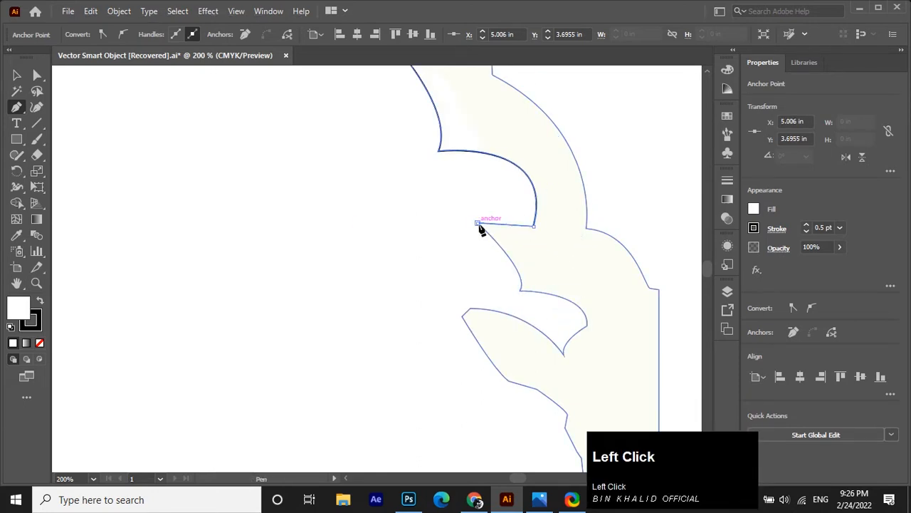
Extend the path down the third spike's lower curve and over the top of the gap above the ear.
{"action": "left_click_drag", "start_coordinate": [520, 293], "coordinate": [517, 320]}
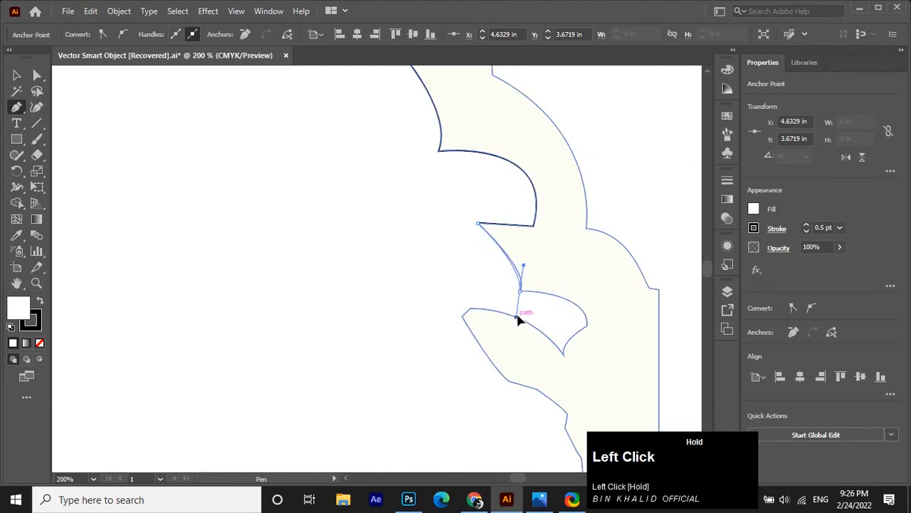
{"action": "key", "text": "alt"}
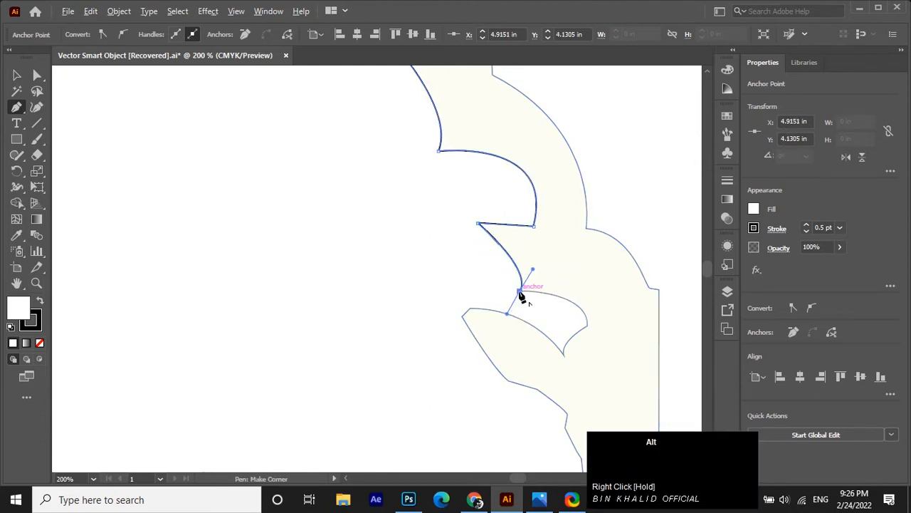
{"action": "left_click", "coordinate": [520, 292], "text": "alt"}
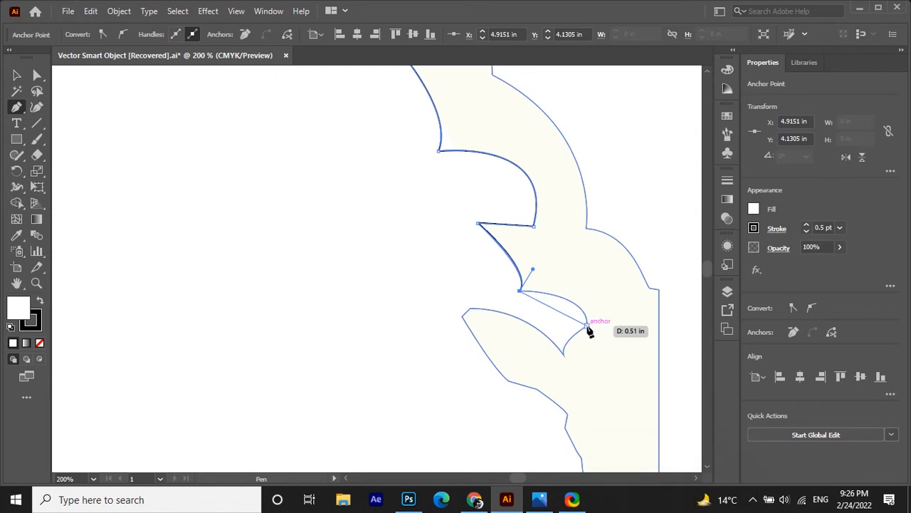
{"action": "left_click_drag", "start_coordinate": [589, 331], "coordinate": [569, 363]}
{"action": "key", "text": "alt"}
Trace the short curve into the ear's inner corner, then the ear's arched upper edge and blunt tip.
{"action": "scroll", "coordinate": [569, 363], "scroll_direction": "up", "scroll_amount": 3}
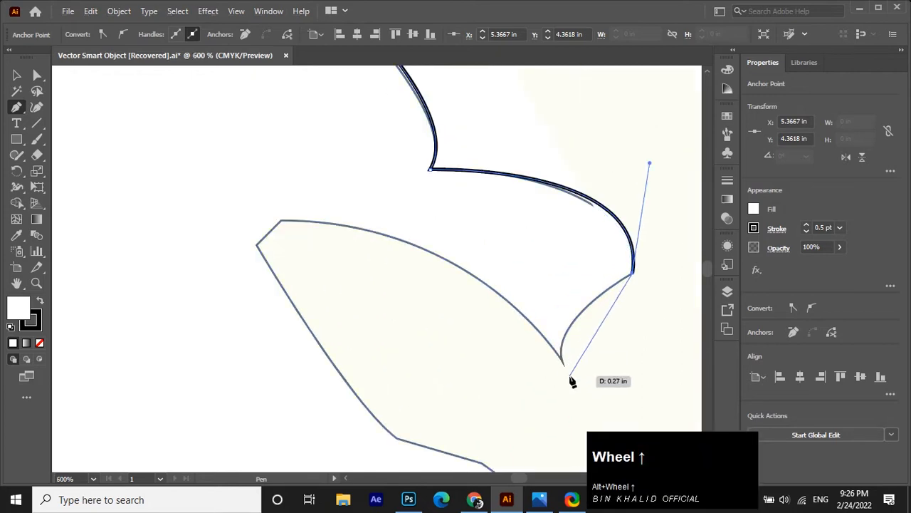
{"action": "left_click_drag", "start_coordinate": [565, 370], "coordinate": [568, 402]}
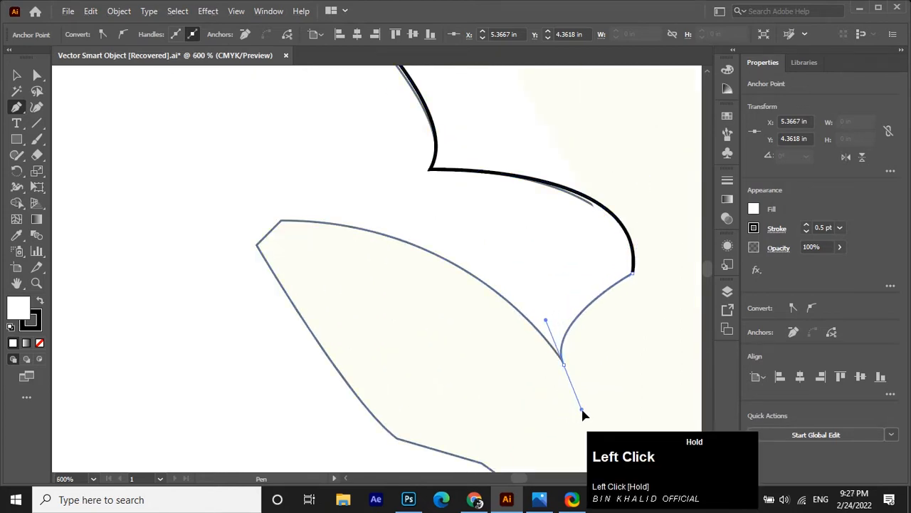
{"action": "left_click_drag", "start_coordinate": [582, 415], "coordinate": [581, 409]}
{"action": "key", "text": "alt"}
{"action": "left_click", "coordinate": [562, 365], "text": "alt"}
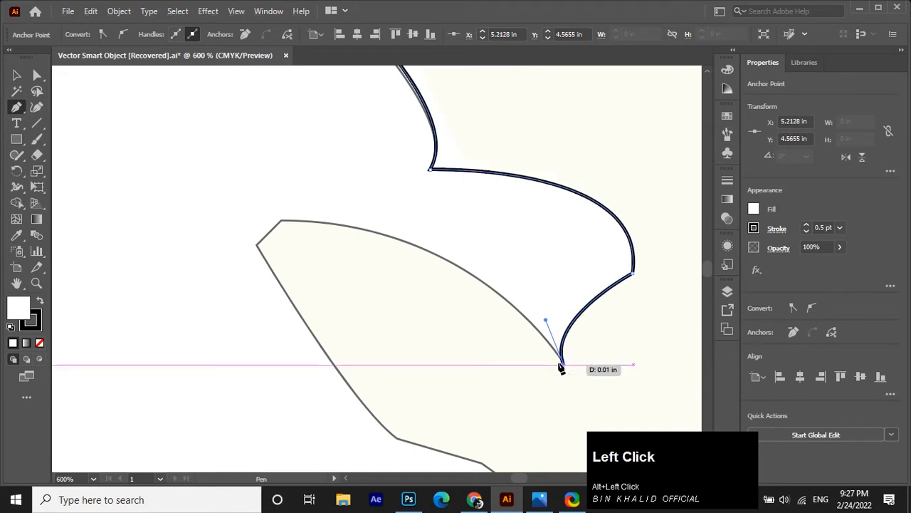
{"action": "left_click_drag", "start_coordinate": [282, 223], "coordinate": [99, 230]}
{"action": "key", "text": "alt"}
{"action": "left_click_drag", "start_coordinate": [282, 225], "coordinate": [287, 266]}
Trace the ear's lower edge with one curve from its tip to the cheek corner, ending in a corner point.
{"action": "scroll", "coordinate": [306, 289], "scroll_direction": "down", "scroll_amount": 1}
{"action": "scroll", "coordinate": [380, 378], "scroll_direction": "down", "scroll_amount": 1}
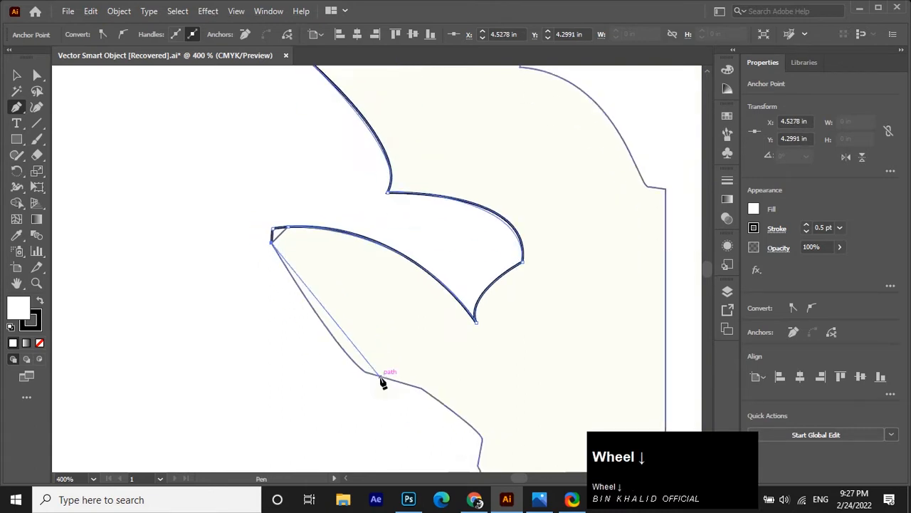
{"action": "scroll", "coordinate": [383, 382], "scroll_direction": "up", "scroll_amount": 1}
{"action": "scroll", "coordinate": [387, 360], "scroll_direction": "down", "scroll_amount": 1}
{"action": "scroll", "coordinate": [370, 346], "scroll_direction": "up", "scroll_amount": 1}
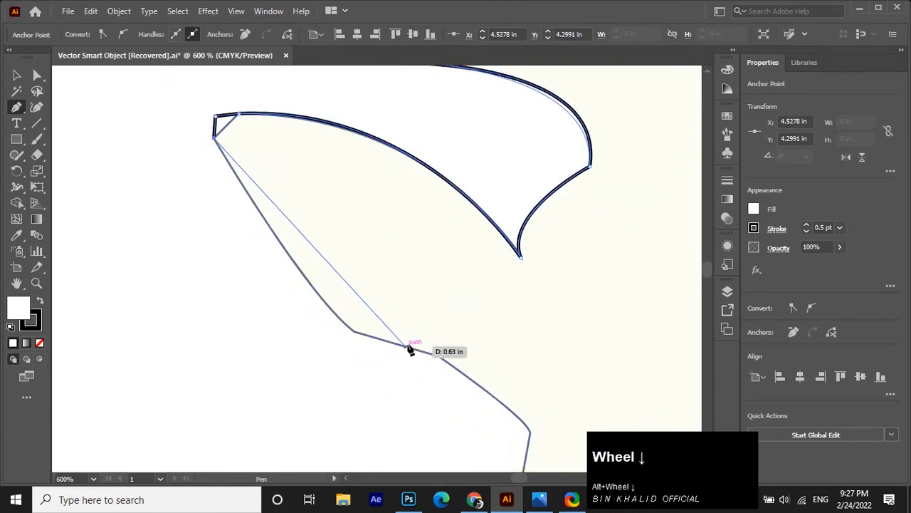
{"action": "left_click_drag", "start_coordinate": [440, 359], "coordinate": [589, 427]}
{"action": "left_click", "coordinate": [441, 358], "text": "alt"}
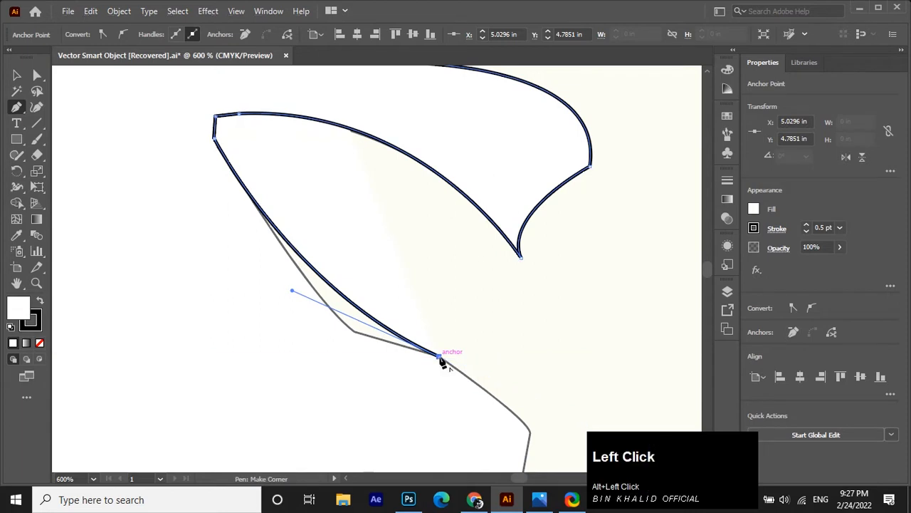
Continue the path with a curve along the cheek below the ear and a short straight segment down.
{"action": "scroll", "coordinate": [462, 350], "scroll_direction": "down", "scroll_amount": 1}
{"action": "scroll", "coordinate": [466, 344], "scroll_direction": "down", "scroll_amount": 1, "text": "alt"}
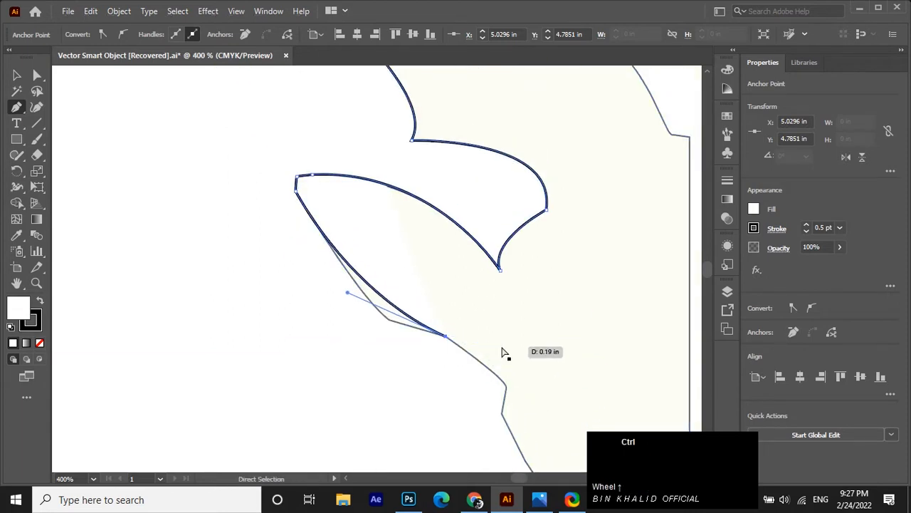
{"action": "scroll", "coordinate": [502, 350], "scroll_direction": "down", "scroll_amount": 1, "text": "ctrl"}
{"action": "scroll", "coordinate": [502, 350], "scroll_direction": "right", "scroll_amount": 1, "text": "ctrl"}
{"action": "scroll", "coordinate": [502, 350], "scroll_direction": "down", "scroll_amount": 1}
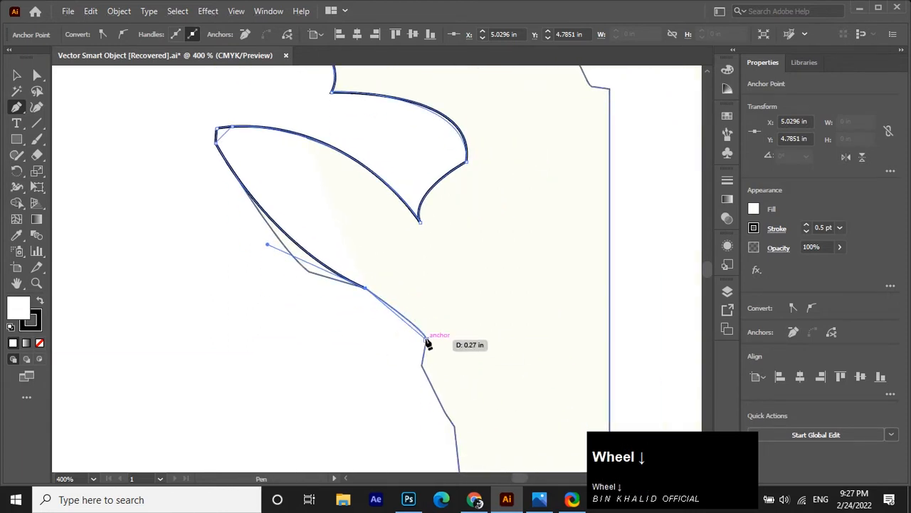
{"action": "left_click_drag", "start_coordinate": [428, 340], "coordinate": [429, 354]}
{"action": "left_click", "coordinate": [425, 337], "text": "alt"}
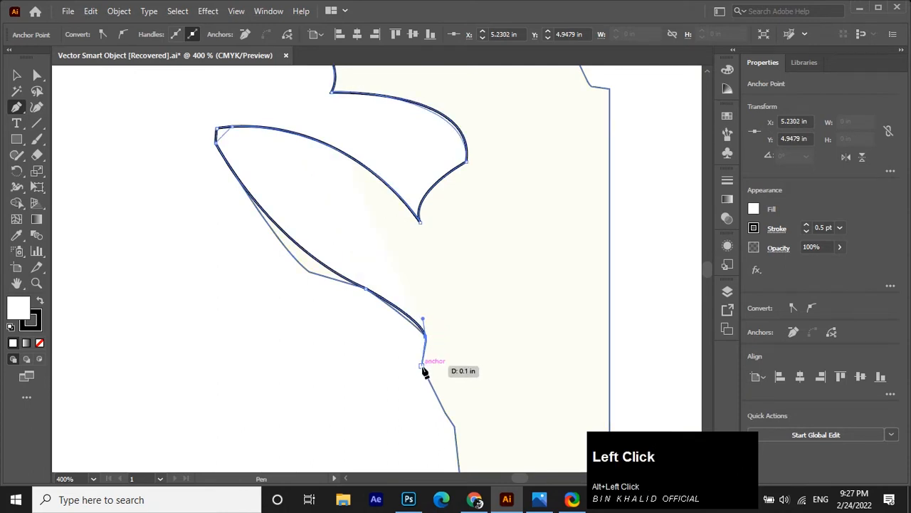
{"action": "left_click", "coordinate": [422, 367]}
Trace the snout's angular side edge down through its small notch to the start of the chin curve.
{"action": "scroll", "coordinate": [423, 372], "scroll_direction": "down", "scroll_amount": 2}
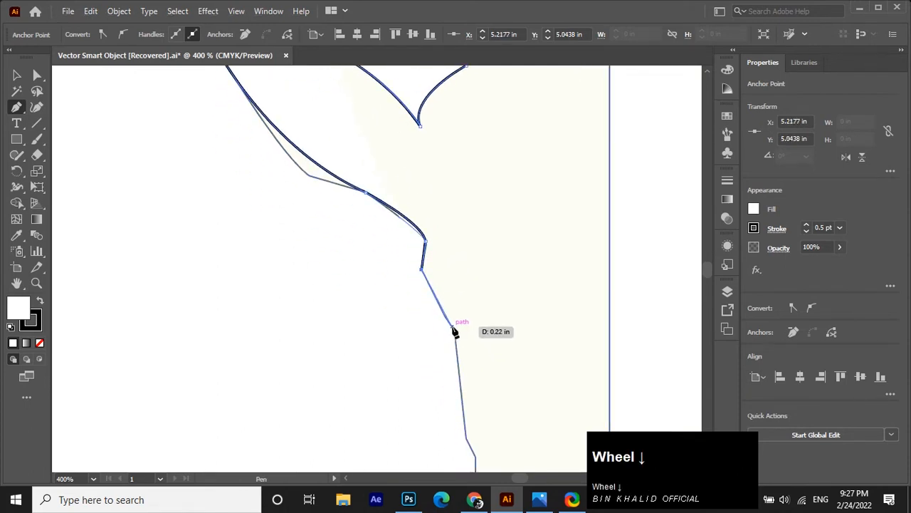
{"action": "left_click_drag", "start_coordinate": [455, 333], "coordinate": [469, 344]}
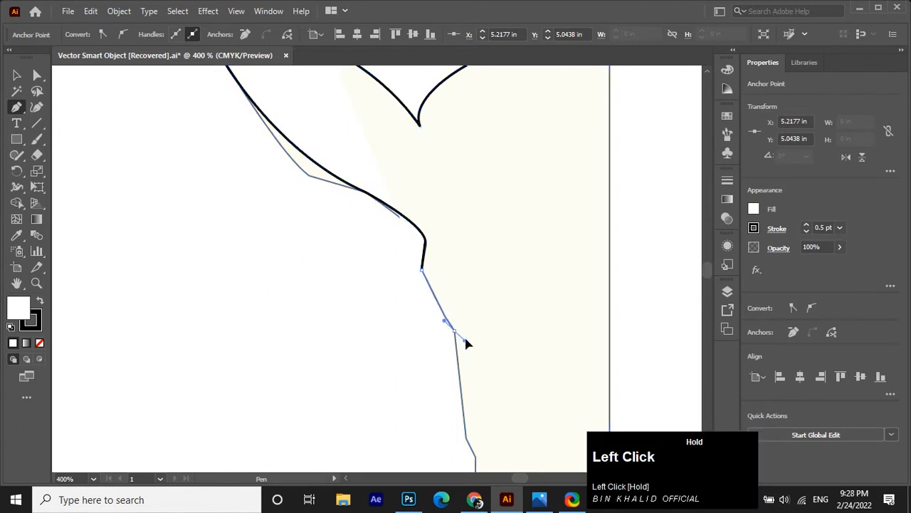
{"action": "left_click_drag", "start_coordinate": [467, 343], "coordinate": [460, 337]}
{"action": "scroll", "coordinate": [460, 338], "scroll_direction": "down", "scroll_amount": 2}
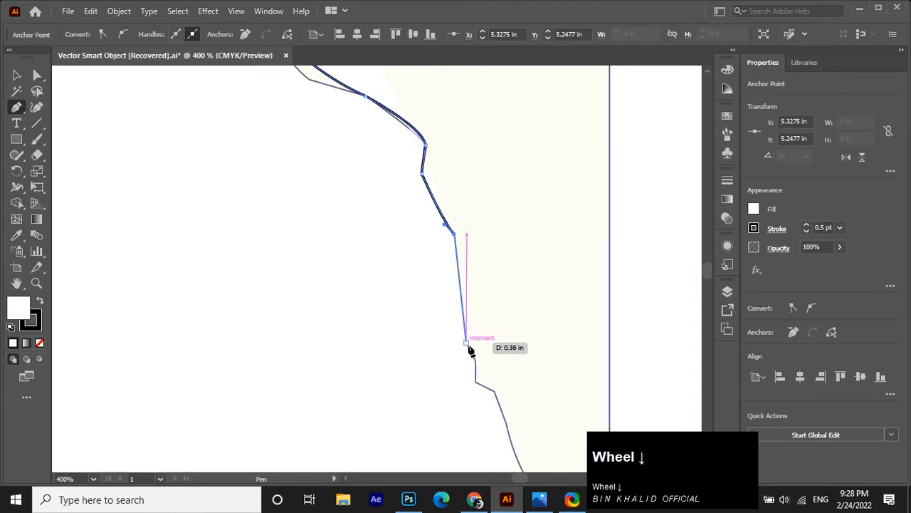
{"action": "left_click", "coordinate": [467, 343]}
{"action": "scroll", "coordinate": [479, 350], "scroll_direction": "down", "scroll_amount": 1}
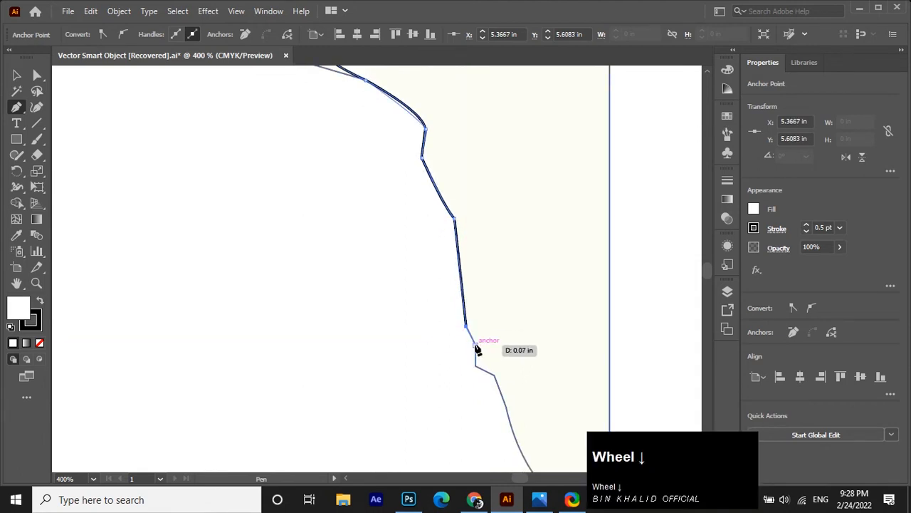
{"action": "left_click", "coordinate": [475, 346]}
{"action": "left_click", "coordinate": [494, 376]}
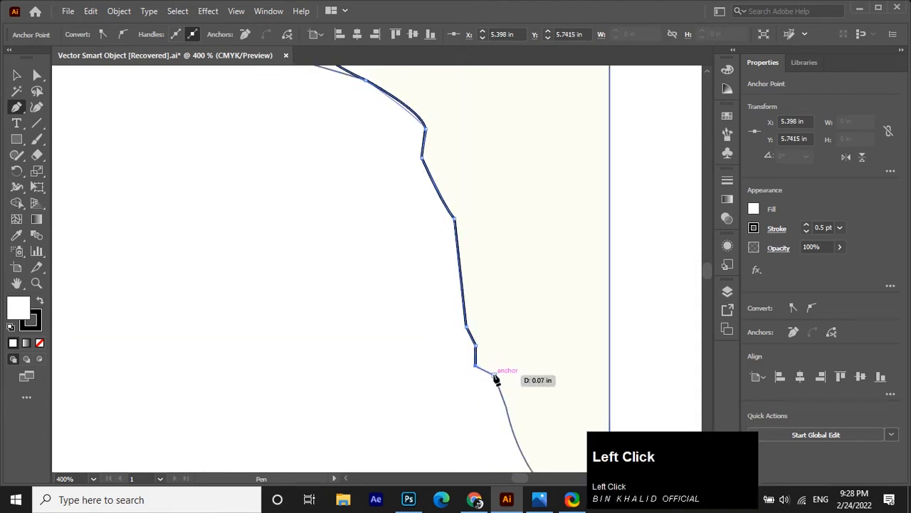
{"action": "scroll", "coordinate": [494, 376], "scroll_direction": "down", "scroll_amount": 3}
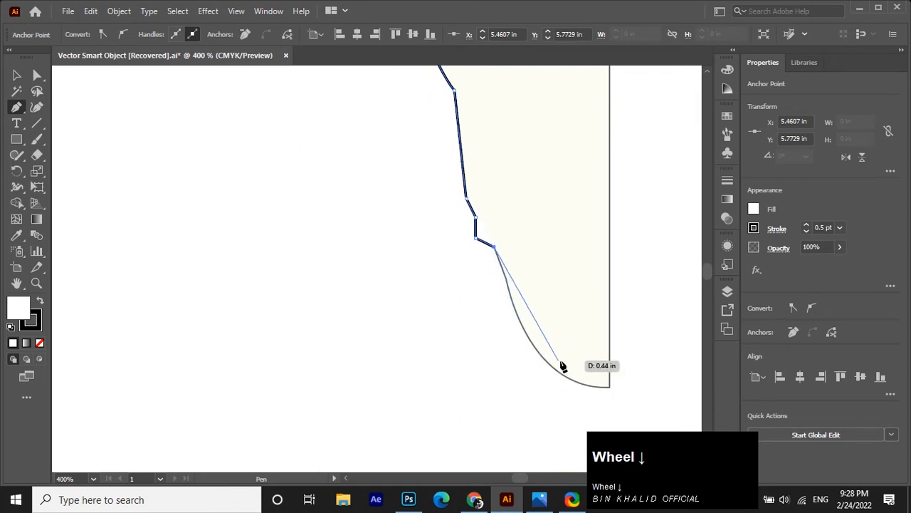
{"action": "left_click", "coordinate": [506, 279]}
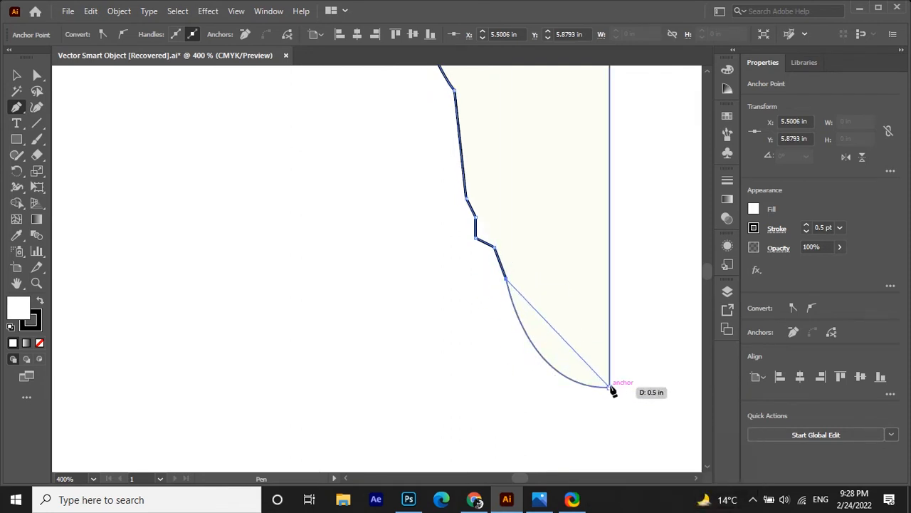
Trace the chin curve to the centre edge with a corner point there, and continue straight up to the top of the forehead.
{"action": "left_click_drag", "start_coordinate": [610, 387], "coordinate": [688, 380]}
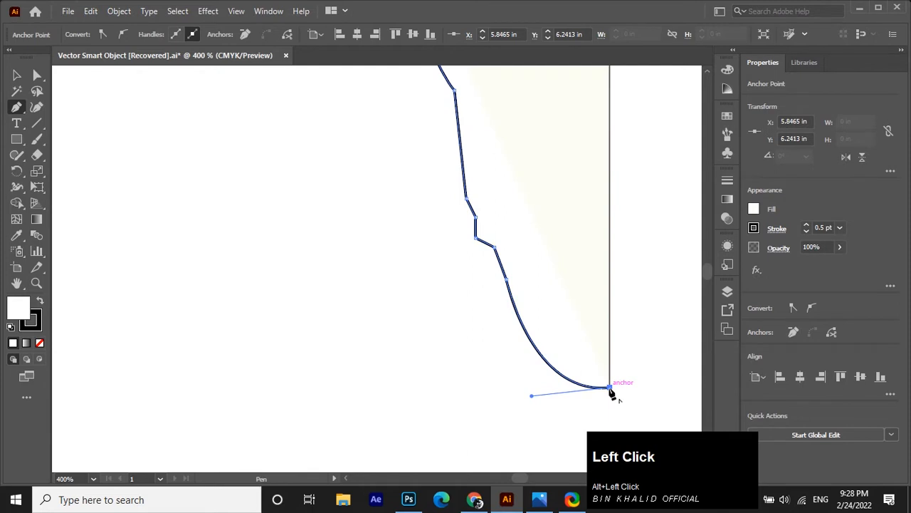
{"action": "scroll", "coordinate": [610, 388], "scroll_direction": "up", "scroll_amount": 10}
{"action": "left_click", "coordinate": [610, 345]}
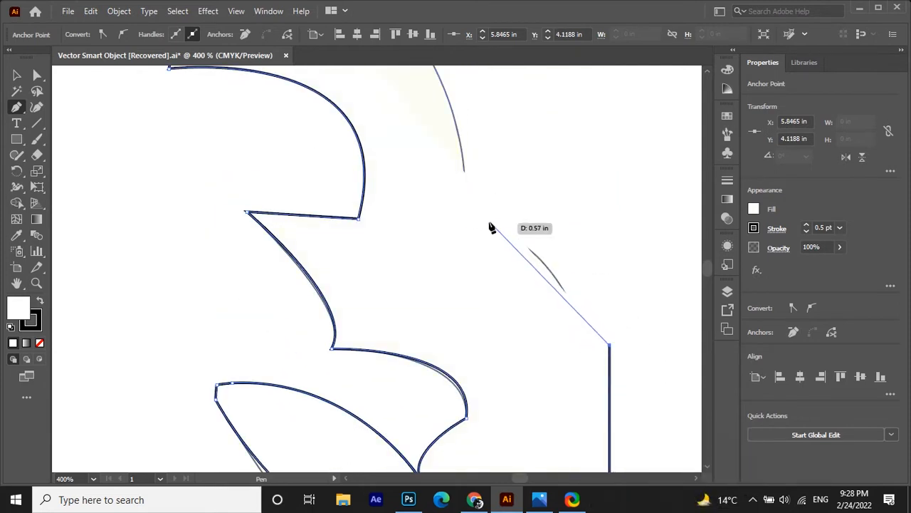
Remove the path's fill, and trace the short forehead segment and the curve up to the horn's base, ending in a corner point.
{"action": "left_click", "coordinate": [753, 210]}
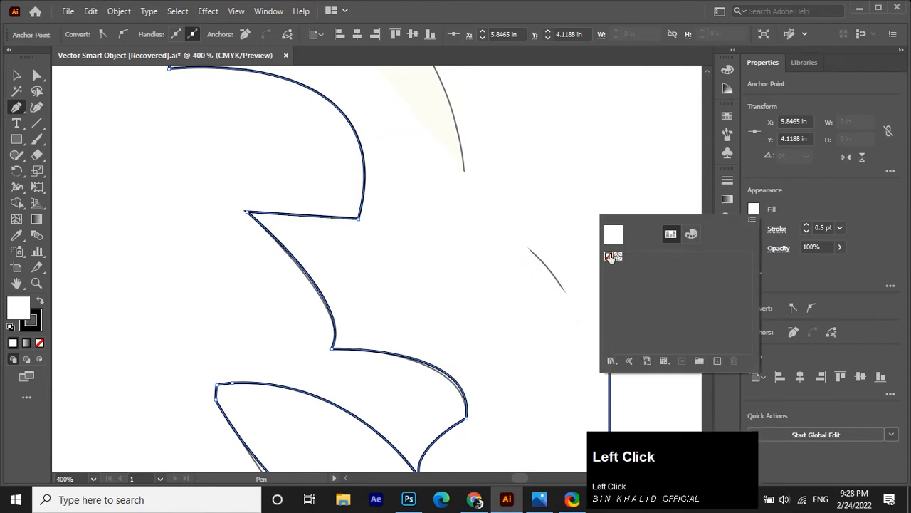
{"action": "left_click", "coordinate": [609, 256]}
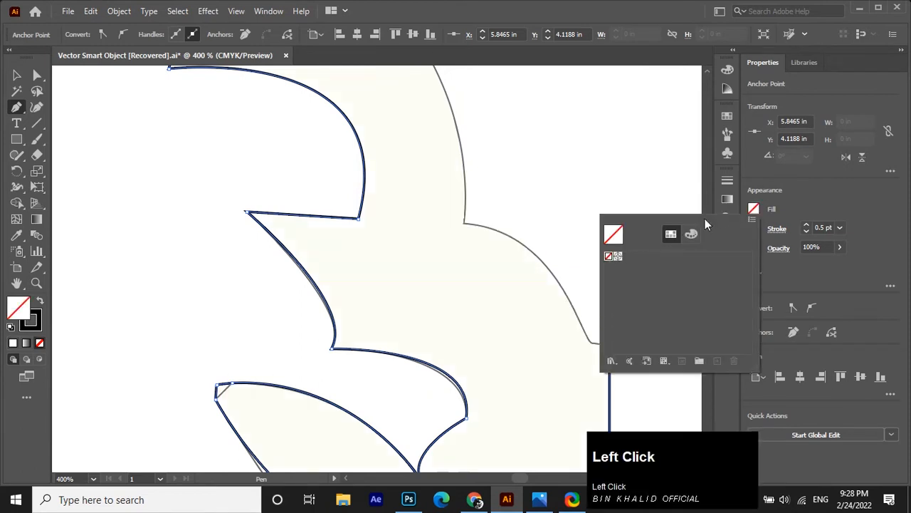
{"action": "left_click", "coordinate": [591, 342]}
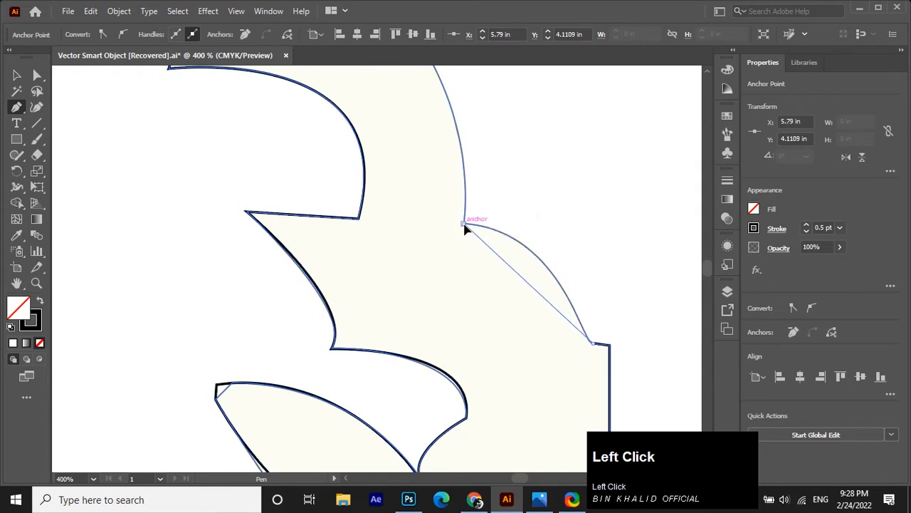
{"action": "left_click_drag", "start_coordinate": [463, 223], "coordinate": [399, 229]}
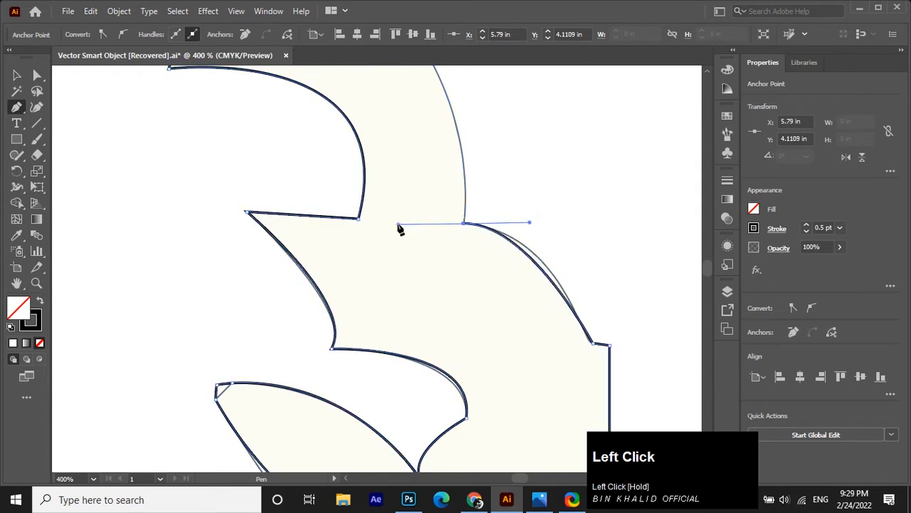
{"action": "left_click", "coordinate": [464, 224], "text": "alt"}
Trace the horn's inner edge with one curve from its base up to the next notch, ending in a corner point.
{"action": "scroll", "coordinate": [465, 226], "scroll_direction": "up", "scroll_amount": 2}
{"action": "scroll", "coordinate": [459, 220], "scroll_direction": "up", "scroll_amount": 3}
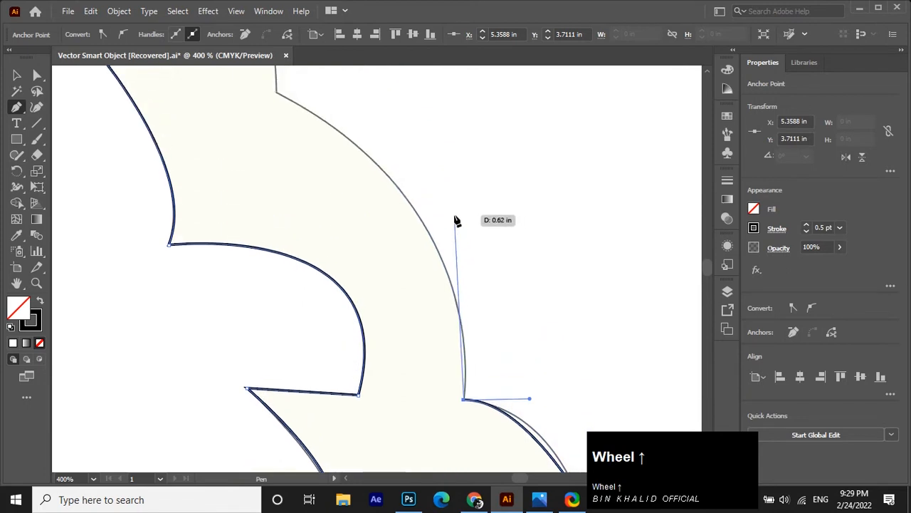
{"action": "scroll", "coordinate": [460, 215], "scroll_direction": "down", "scroll_amount": 1, "text": "alt"}
{"action": "left_click_drag", "start_coordinate": [324, 122], "coordinate": [169, 178]}
{"action": "scroll", "coordinate": [188, 89], "scroll_direction": "up", "scroll_amount": 4}
{"action": "scroll", "coordinate": [212, 198], "scroll_direction": "down", "scroll_amount": 1, "text": "alt"}
{"action": "left_click", "coordinate": [285, 236], "text": "alt"}
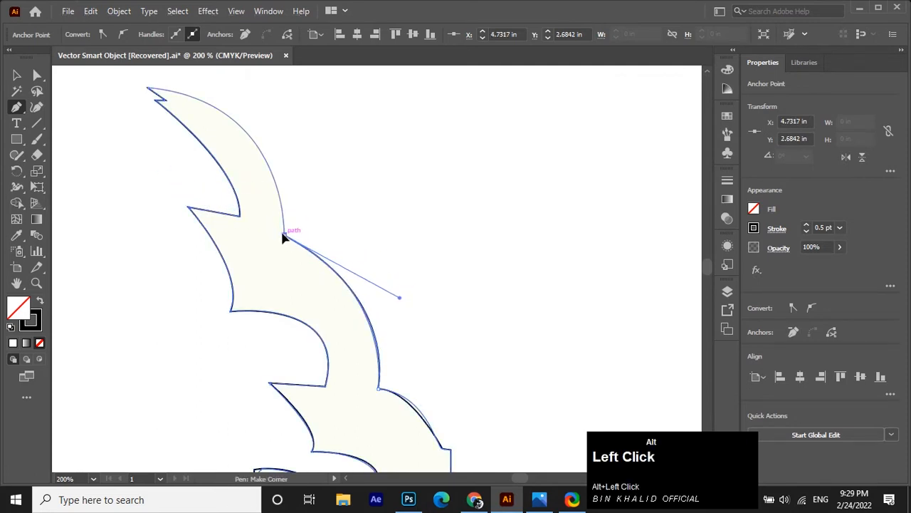
Close the path at the horn's tip with a curve matching the arched inner edge of the top horn section.
{"action": "left_click", "coordinate": [149, 89]}
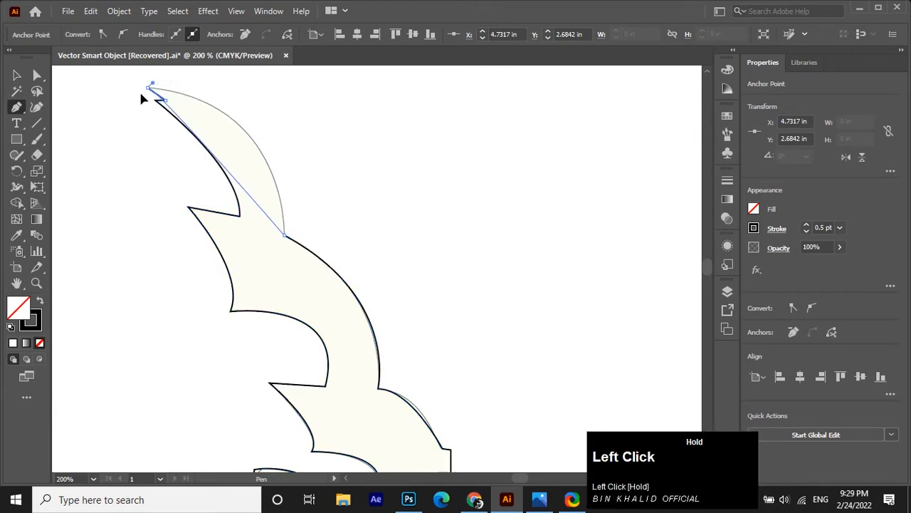
{"action": "scroll", "coordinate": [114, 171], "scroll_direction": "down", "scroll_amount": 3, "text": "alt"}
{"action": "scroll", "coordinate": [114, 174], "scroll_direction": "down", "scroll_amount": 2, "text": "alt"}
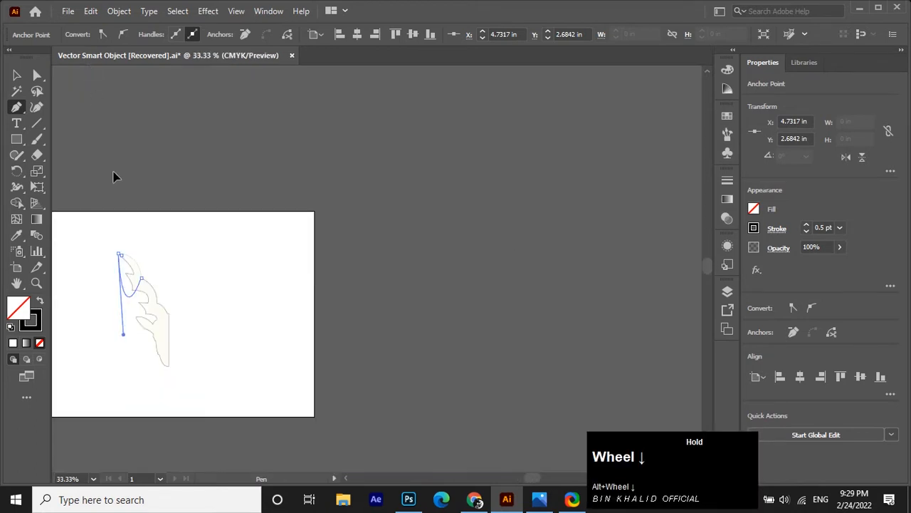
{"action": "scroll", "coordinate": [104, 254], "scroll_direction": "left", "scroll_amount": 3, "text": "ctrl"}
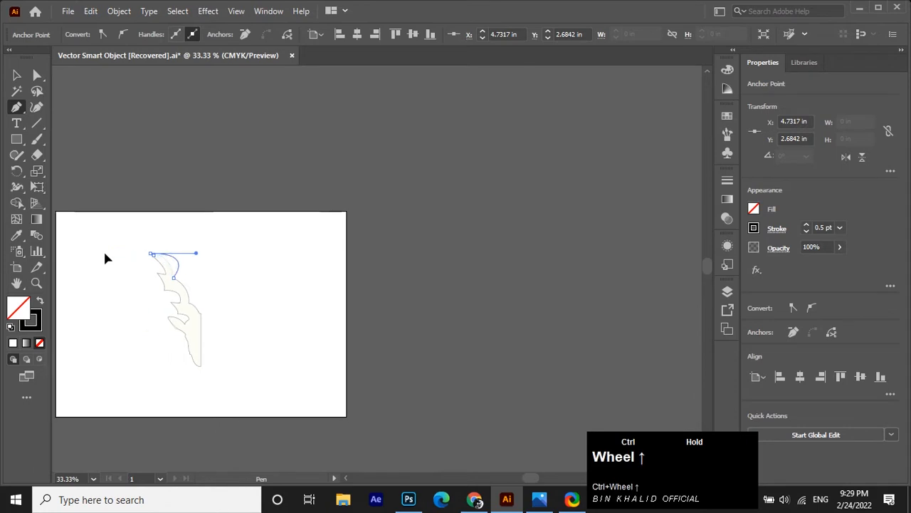
{"action": "scroll", "coordinate": [153, 256], "scroll_direction": "up", "scroll_amount": 3, "text": "alt"}
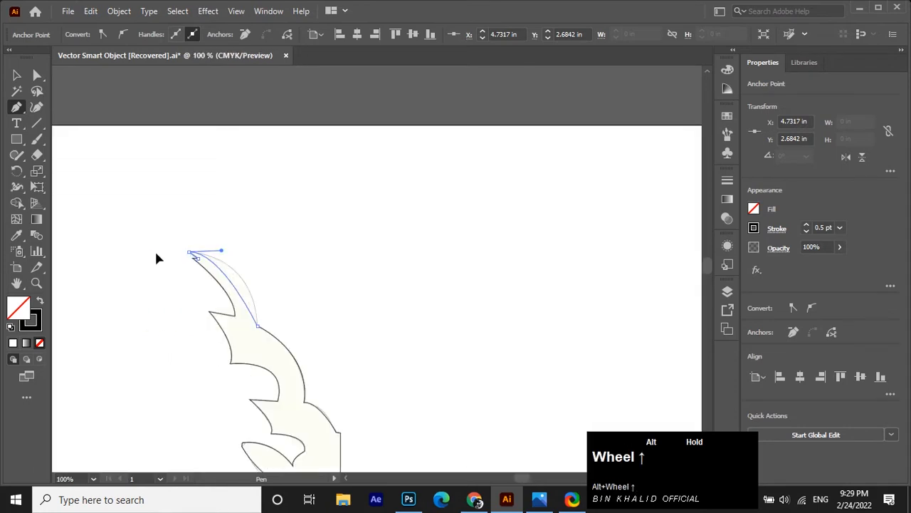
{"action": "scroll", "coordinate": [156, 255], "scroll_direction": "up", "scroll_amount": 1, "text": "alt"}
{"action": "left_click_drag", "start_coordinate": [117, 238], "coordinate": [98, 244]}
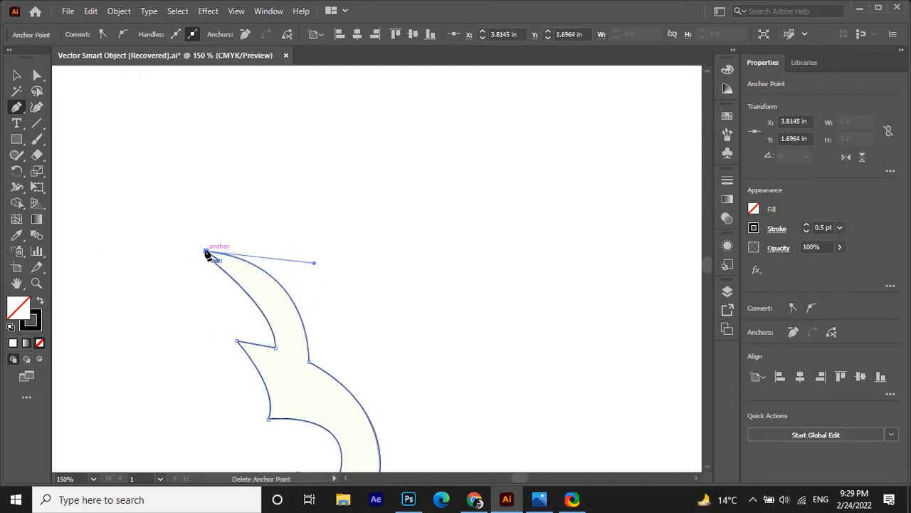
{"action": "left_click", "coordinate": [17, 75]}
{"action": "scroll", "coordinate": [326, 270], "scroll_direction": "down", "scroll_amount": 2}
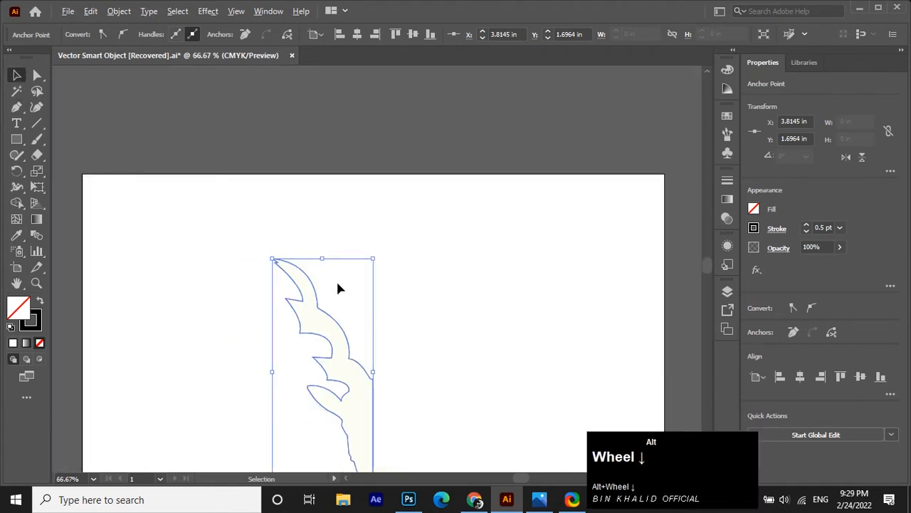
{"action": "scroll", "coordinate": [340, 287], "scroll_direction": "down", "scroll_amount": 2}
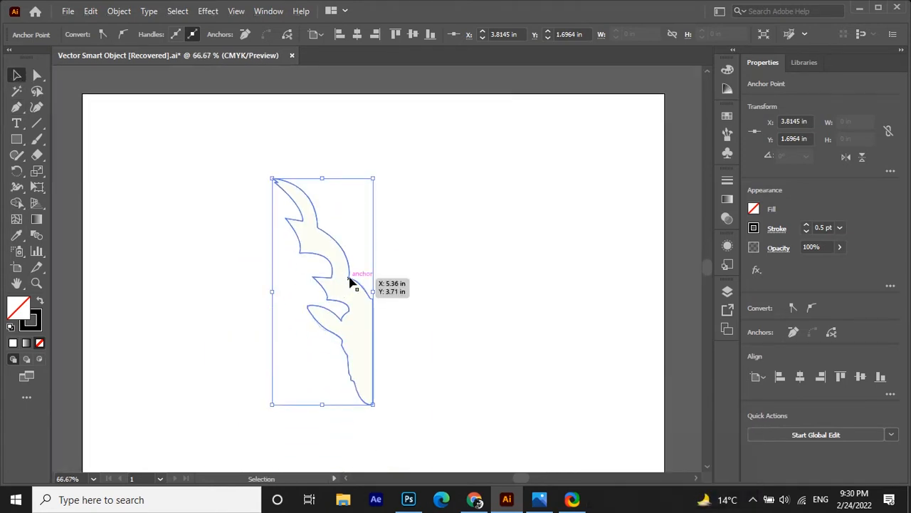
{"action": "right_click", "coordinate": [349, 282]}
{"action": "mouse_move", "coordinate": [379, 423]}
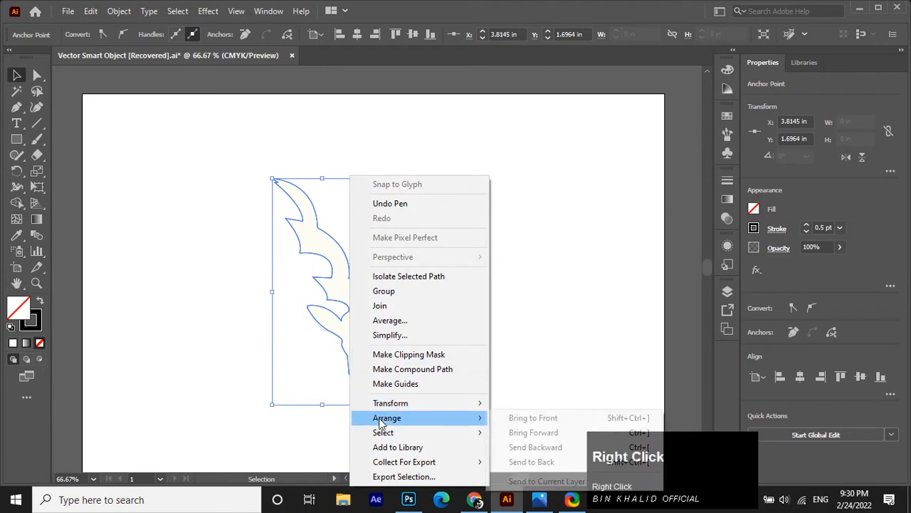
{"action": "mouse_move", "coordinate": [481, 406]}
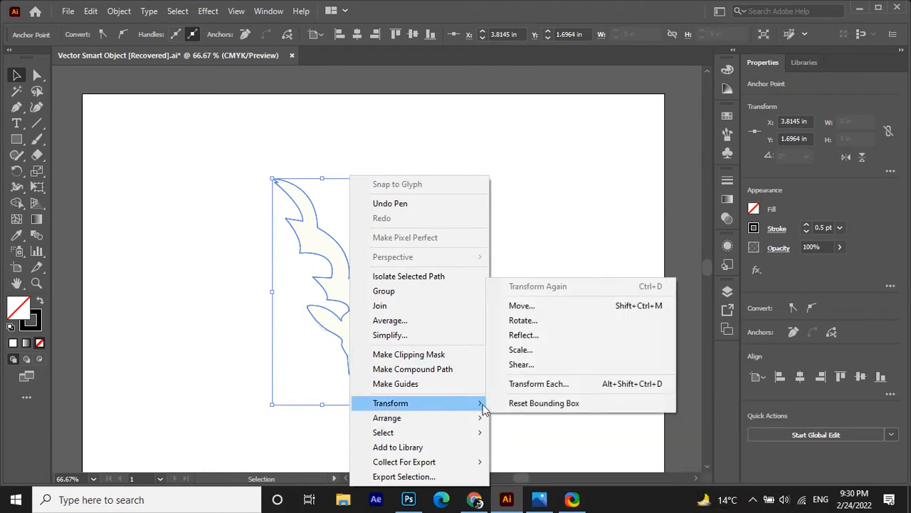
{"action": "left_click", "coordinate": [524, 336]}
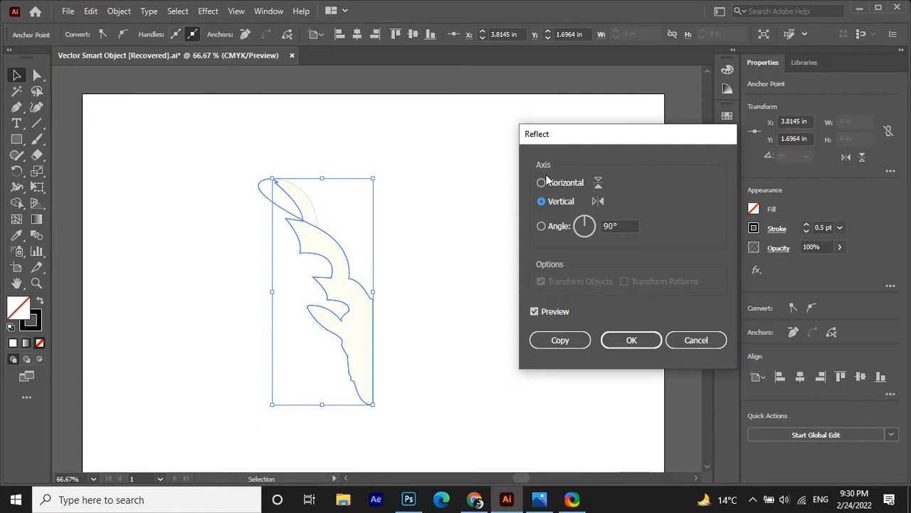
Reflect a copy of the separated half outline across the vertical axis and place it against the original's straight centre edge.
{"action": "right_click", "coordinate": [512, 331]}
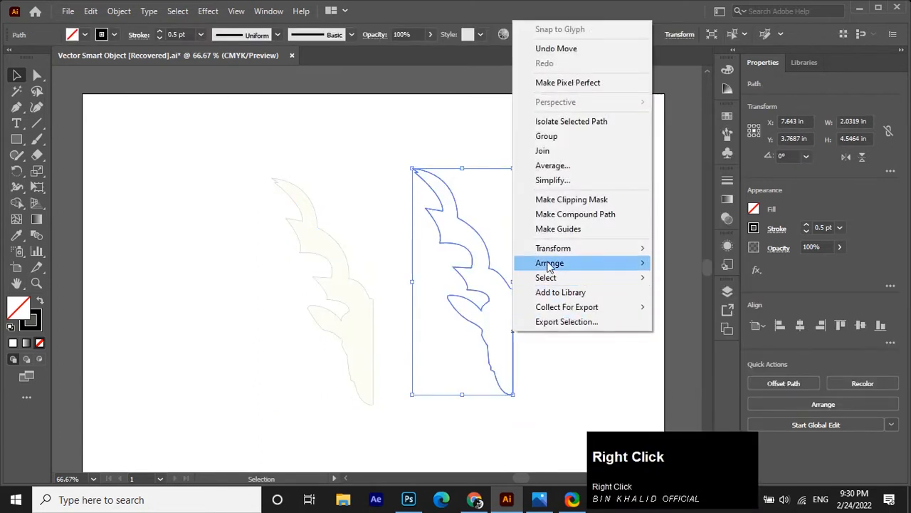
{"action": "mouse_move", "coordinate": [563, 247]}
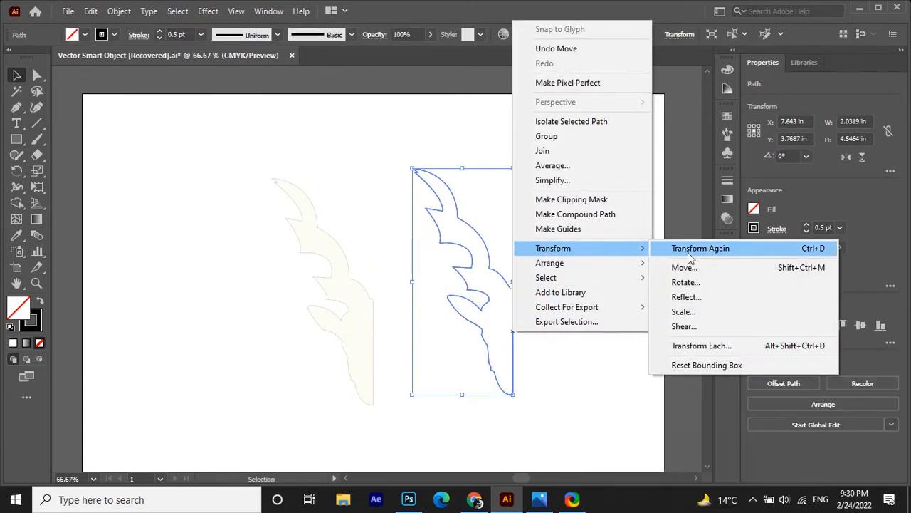
{"action": "left_click", "coordinate": [688, 296]}
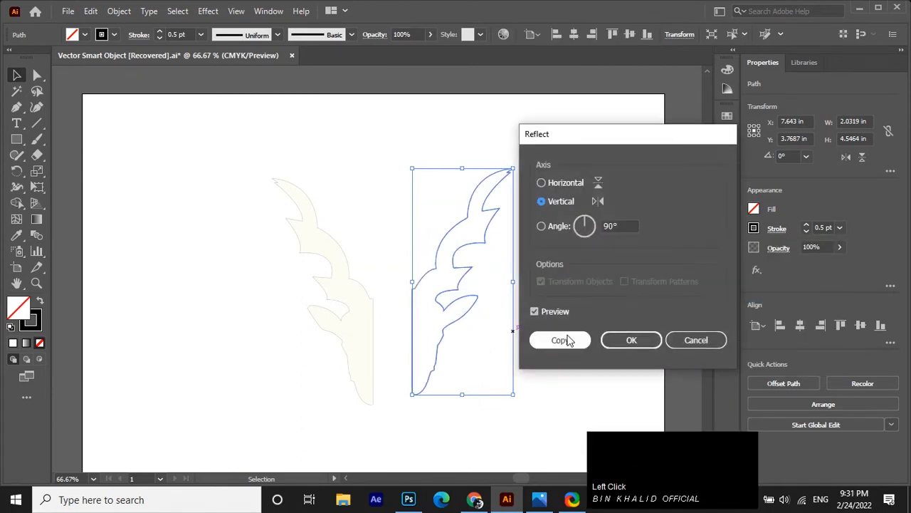
{"action": "left_click", "coordinate": [560, 341]}
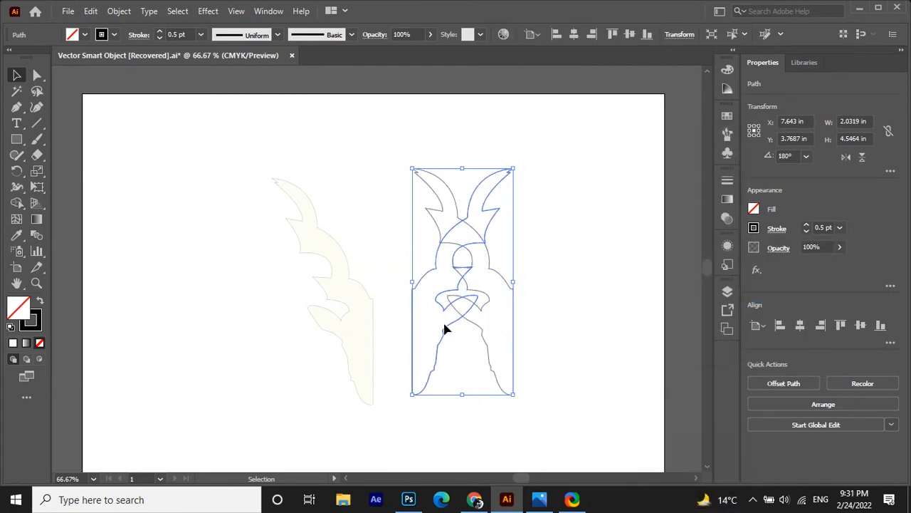
{"action": "left_click_drag", "start_coordinate": [444, 329], "coordinate": [545, 329]}
{"action": "scroll", "coordinate": [541, 366], "scroll_direction": "up", "scroll_amount": 3, "text": "alt"}
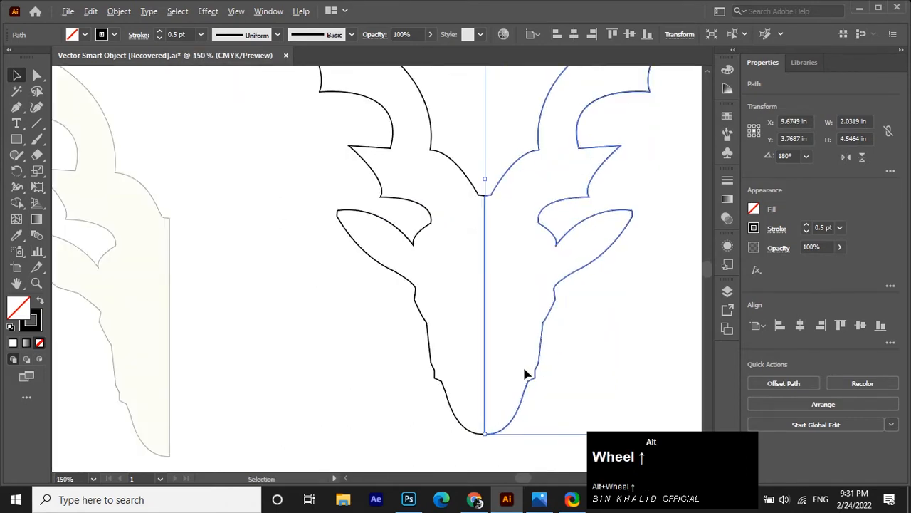
{"action": "left_click", "coordinate": [413, 431]}
{"action": "scroll", "coordinate": [401, 419], "scroll_direction": "down", "scroll_amount": 2, "text": "alt"}
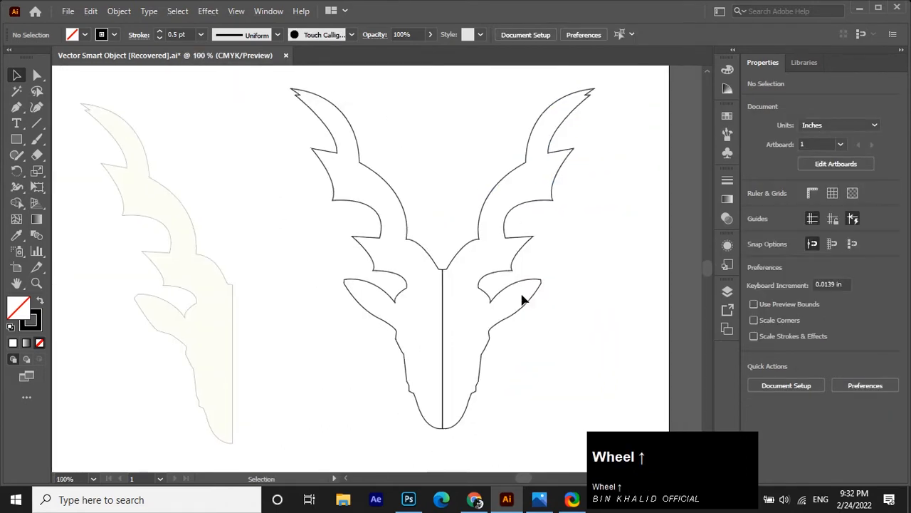
Group the two mirrored halves of the head outline.
{"action": "left_click_drag", "start_coordinate": [269, 82], "coordinate": [550, 367]}
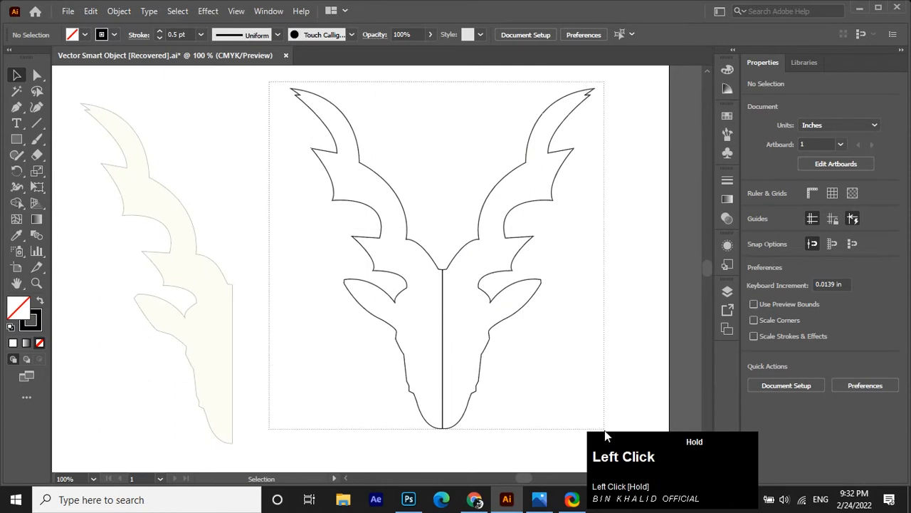
{"action": "left_click_drag", "start_coordinate": [604, 430], "coordinate": [604, 427]}
{"action": "right_click", "coordinate": [456, 265]}
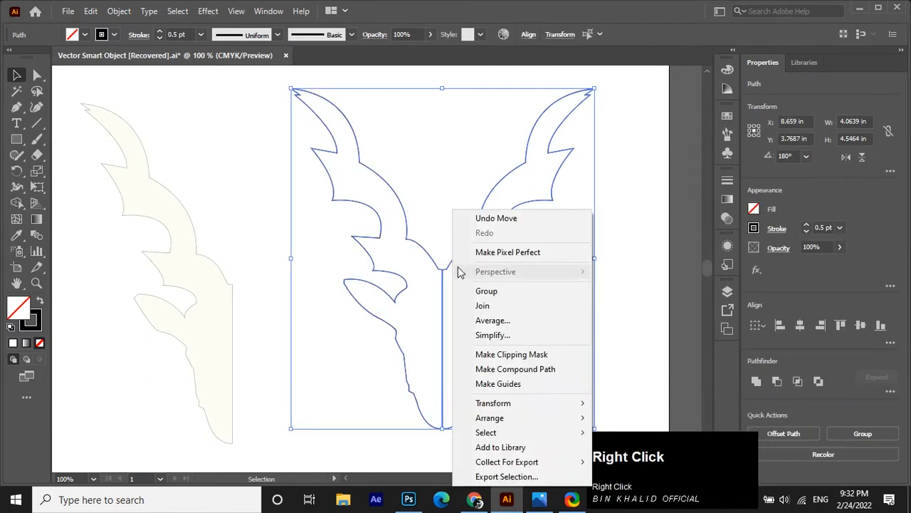
{"action": "left_click", "coordinate": [466, 292]}
Fill the grouped head with black and remove its stroke.
{"action": "left_click", "coordinate": [754, 209]}
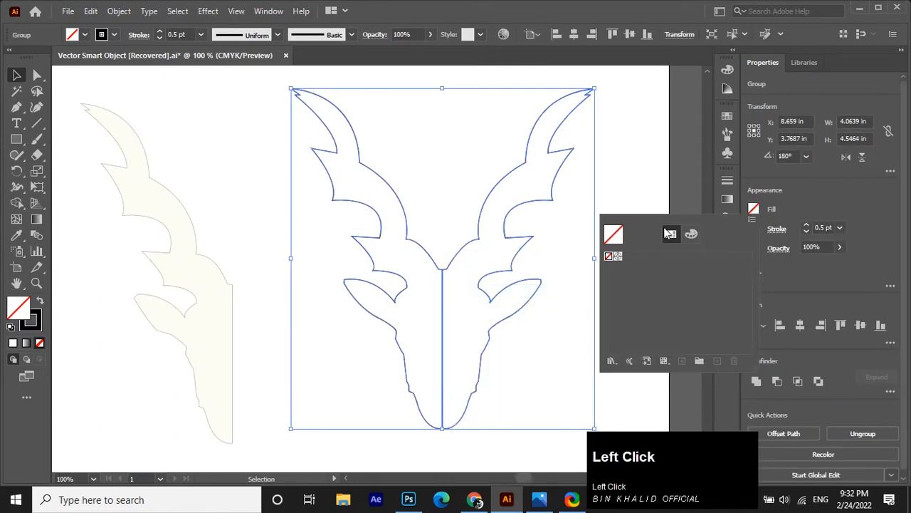
{"action": "left_click", "coordinate": [690, 235]}
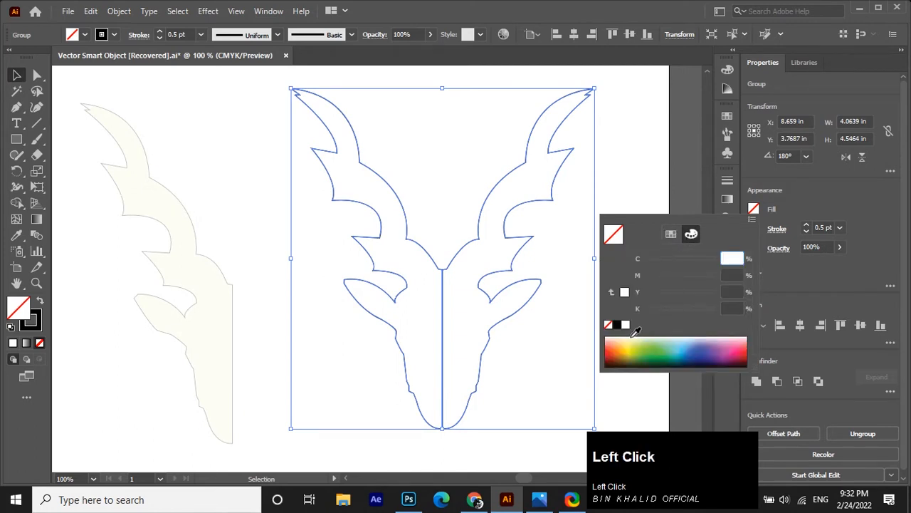
{"action": "left_click", "coordinate": [617, 324]}
{"action": "left_click", "coordinate": [624, 142]}
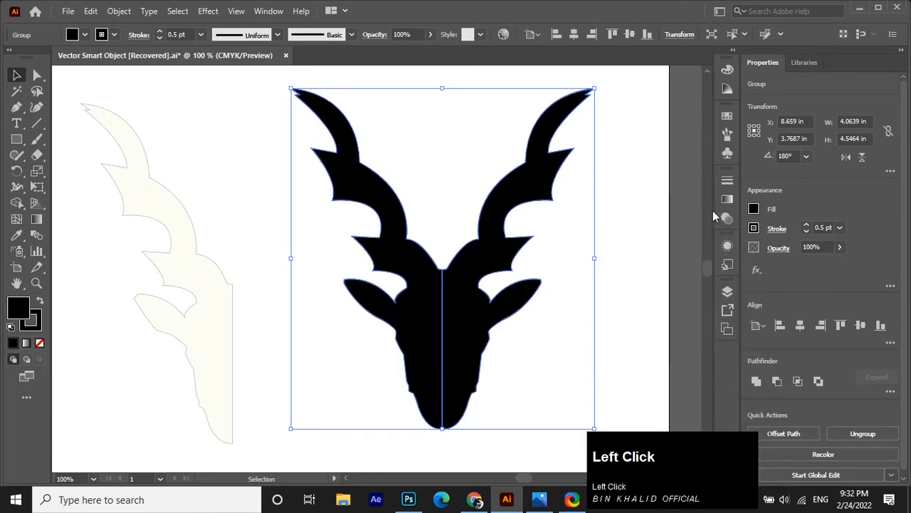
{"action": "left_click", "coordinate": [807, 231]}
{"action": "left_click", "coordinate": [651, 185]}
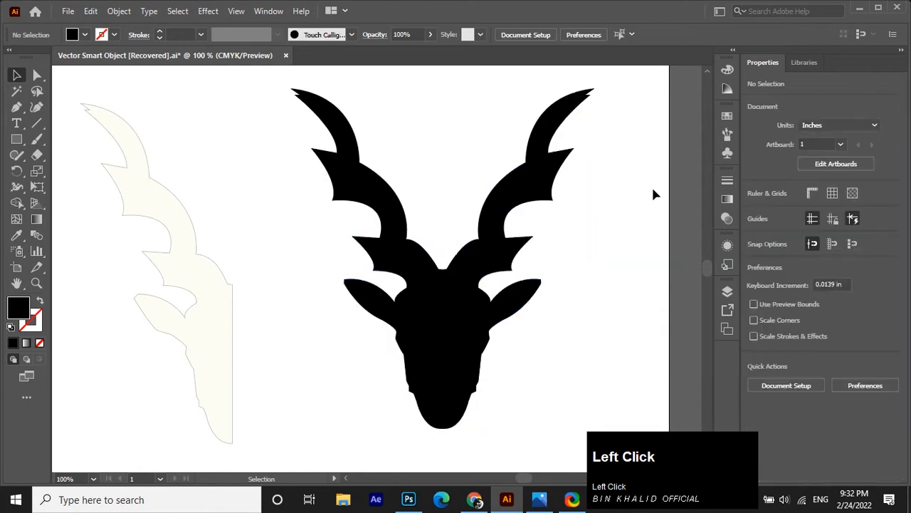
Select the black head group and place it in the Untitled-1 document in Photoshop as a vector smart object.
{"action": "scroll", "coordinate": [550, 265], "scroll_direction": "up", "scroll_amount": 1}
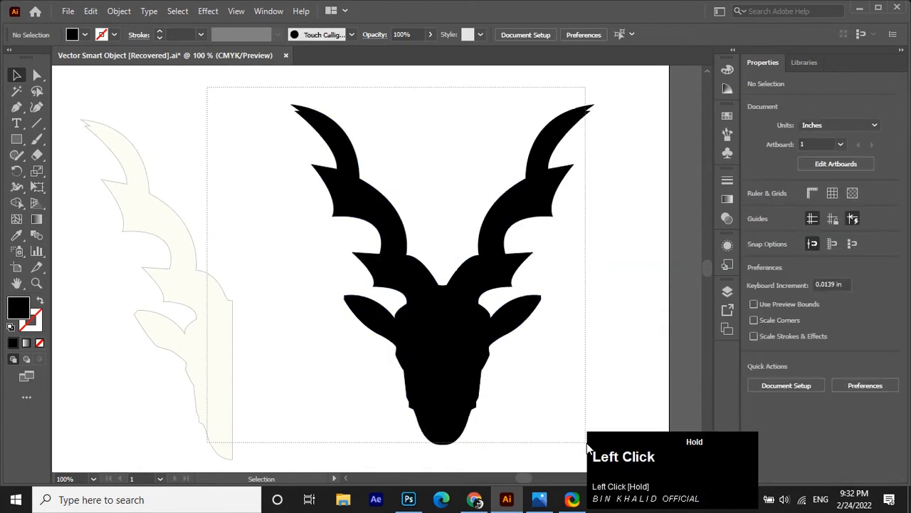
{"action": "left_click_drag", "start_coordinate": [588, 442], "coordinate": [587, 443]}
{"action": "left_click", "coordinate": [598, 146]}
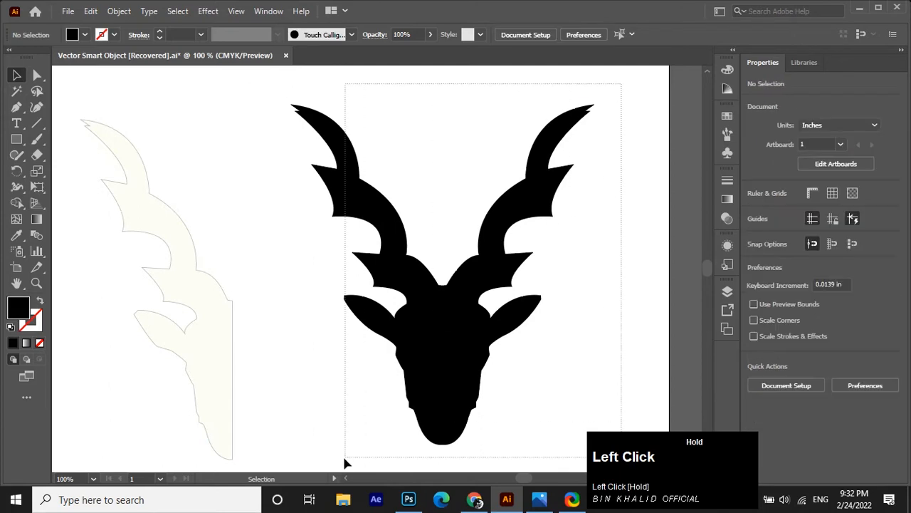
{"action": "left_click_drag", "start_coordinate": [345, 464], "coordinate": [309, 460]}
{"action": "left_click_drag", "start_coordinate": [405, 456], "coordinate": [317, 315]}
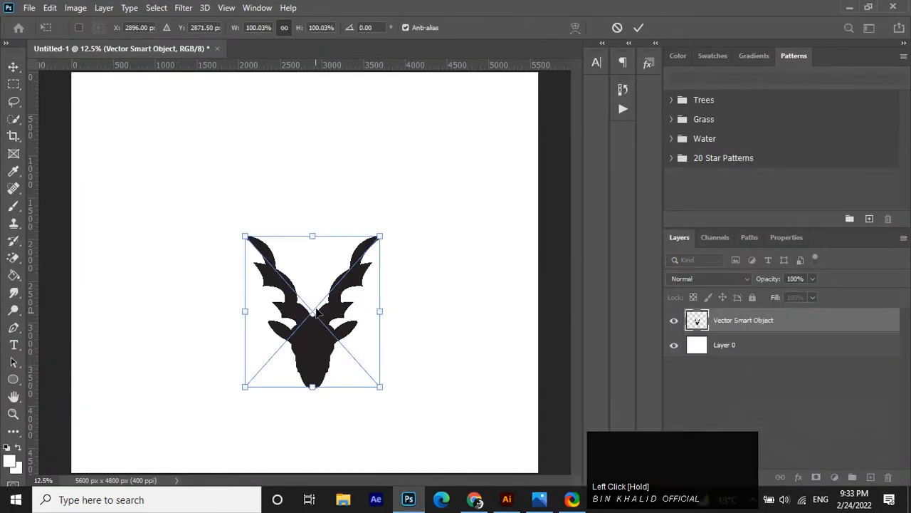
Enlarge the placed black head to about 179% and centre it on the canvas, then commit the placement.
{"action": "left_click_drag", "start_coordinate": [379, 236], "coordinate": [505, 131]}
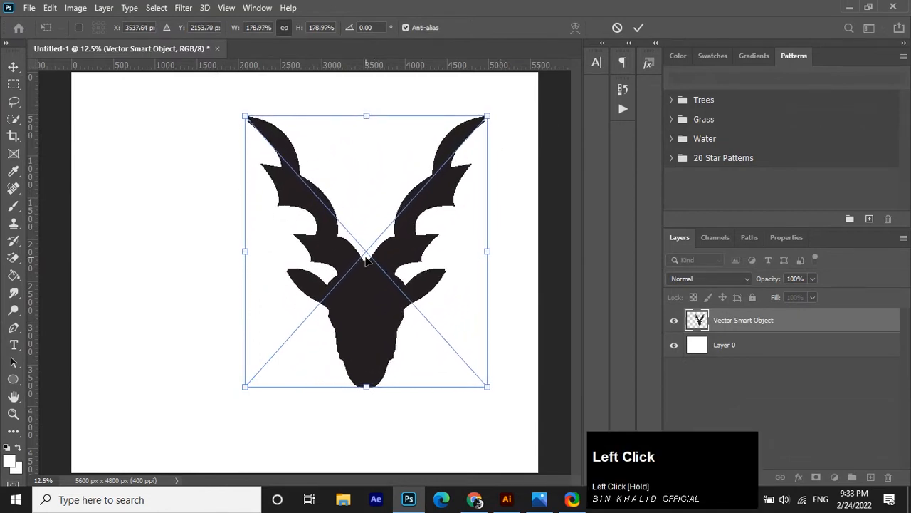
{"action": "left_click_drag", "start_coordinate": [367, 258], "coordinate": [313, 287]}
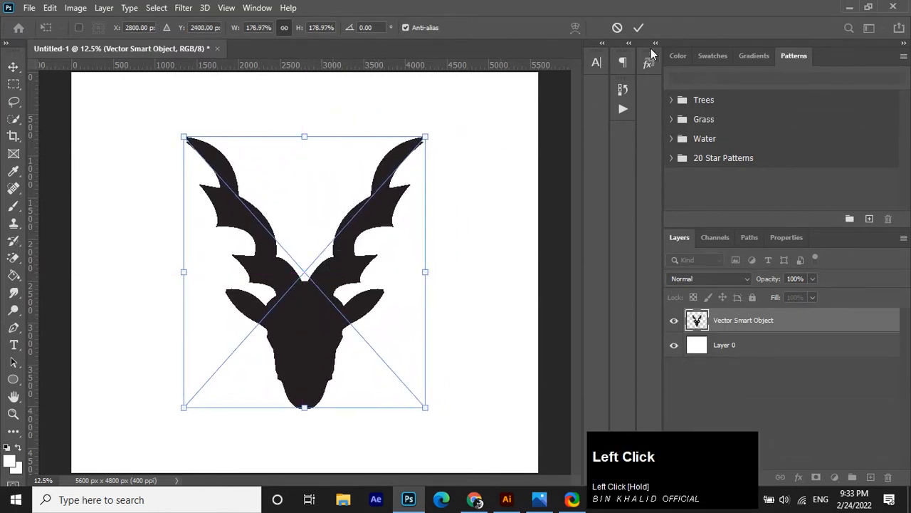
{"action": "left_click", "coordinate": [640, 28]}
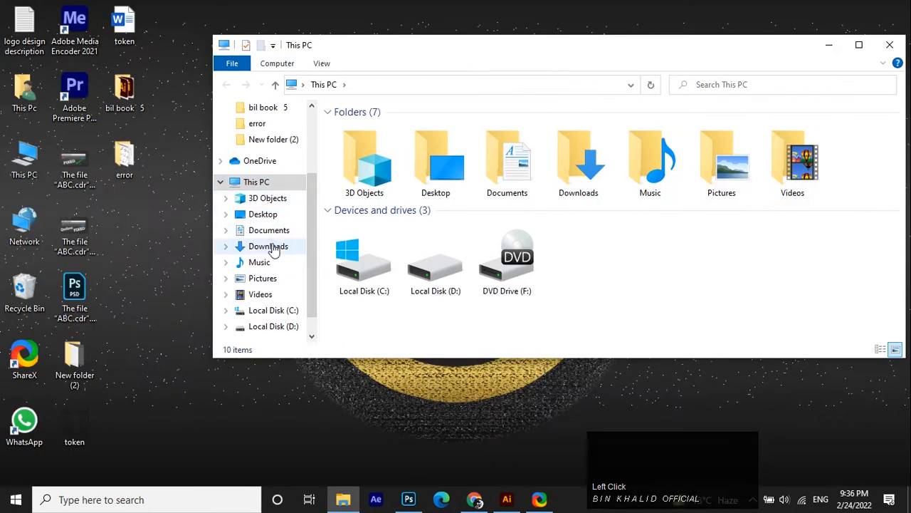
Place download.jpg from the Downloads folder on the Illustrator artboard and send it behind the black head.
{"action": "left_click", "coordinate": [266, 244]}
{"action": "left_click", "coordinate": [361, 190]}
{"action": "left_click_drag", "start_coordinate": [361, 189], "coordinate": [432, 206]}
{"action": "right_click", "coordinate": [442, 195]}
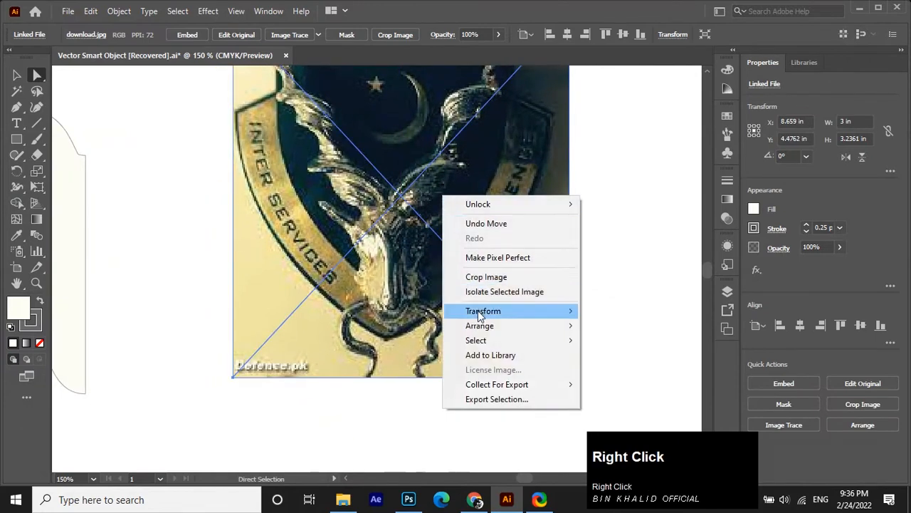
{"action": "mouse_move", "coordinate": [539, 331]}
{"action": "left_click", "coordinate": [616, 368]}
Enlarge the emblem image to about 4.97 by 5.46 in and position it behind the black head so the shield surrounds it.
{"action": "scroll", "coordinate": [600, 319], "scroll_direction": "up", "scroll_amount": 2}
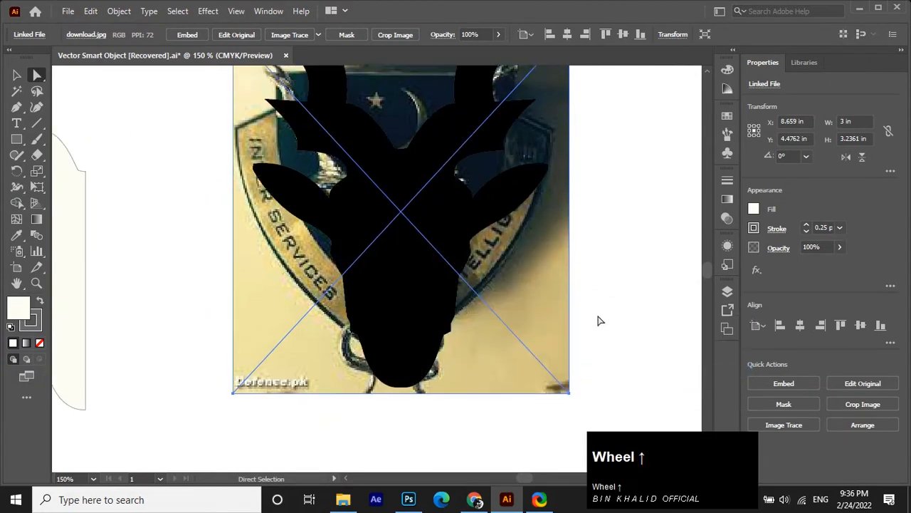
{"action": "scroll", "coordinate": [557, 306], "scroll_direction": "up", "scroll_amount": 1}
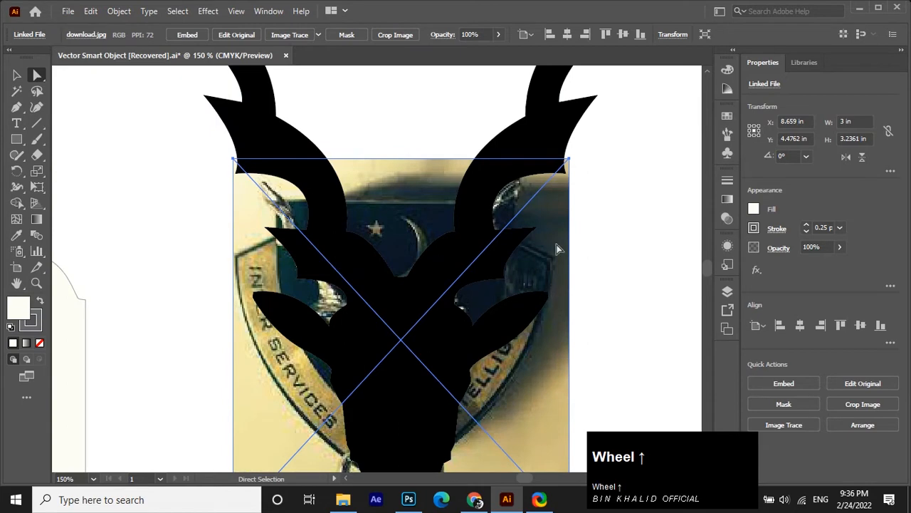
{"action": "left_click", "coordinate": [566, 165]}
{"action": "scroll", "coordinate": [566, 161], "scroll_direction": "down", "scroll_amount": 2, "text": "alt"}
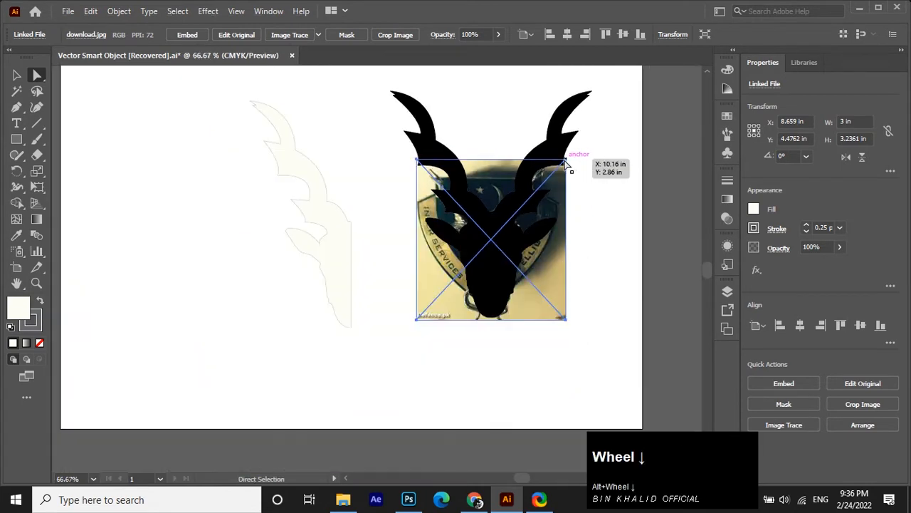
{"action": "left_click", "coordinate": [568, 253]}
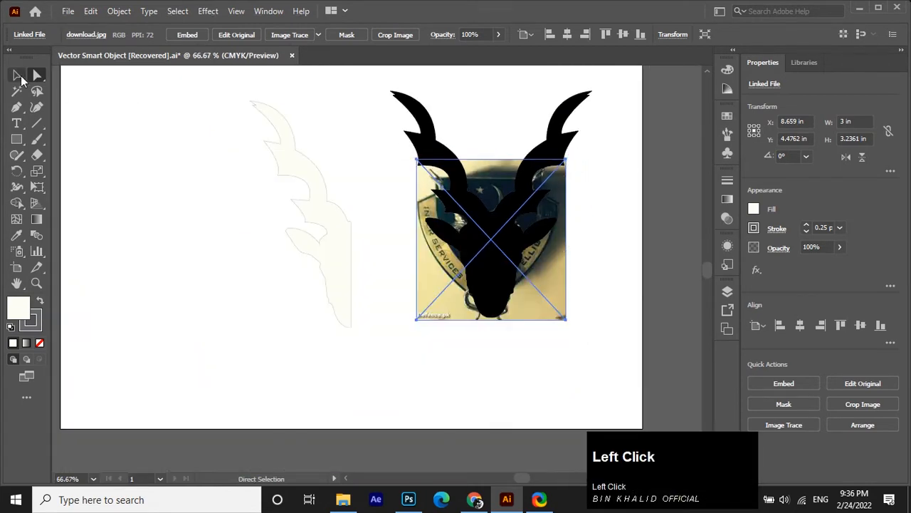
{"action": "left_click", "coordinate": [20, 77]}
{"action": "left_click_drag", "start_coordinate": [569, 155], "coordinate": [637, 81]}
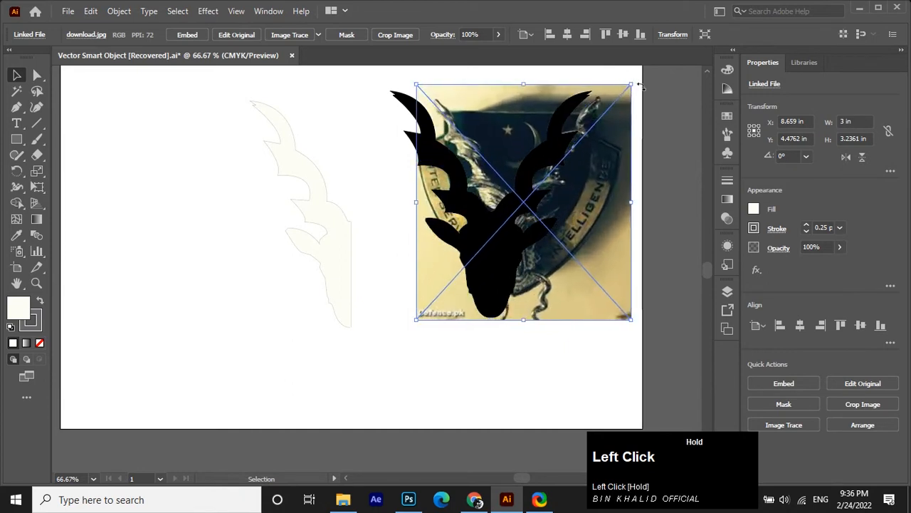
{"action": "mouse_move", "coordinate": [605, 210]}
{"action": "left_mouse_down"}
{"action": "mouse_move", "coordinate": [590, 204]}
{"action": "mouse_move", "coordinate": [580, 221]}
{"action": "mouse_move", "coordinate": [591, 220]}
{"action": "mouse_move", "coordinate": [588, 212]}
{"action": "left_mouse_up"}
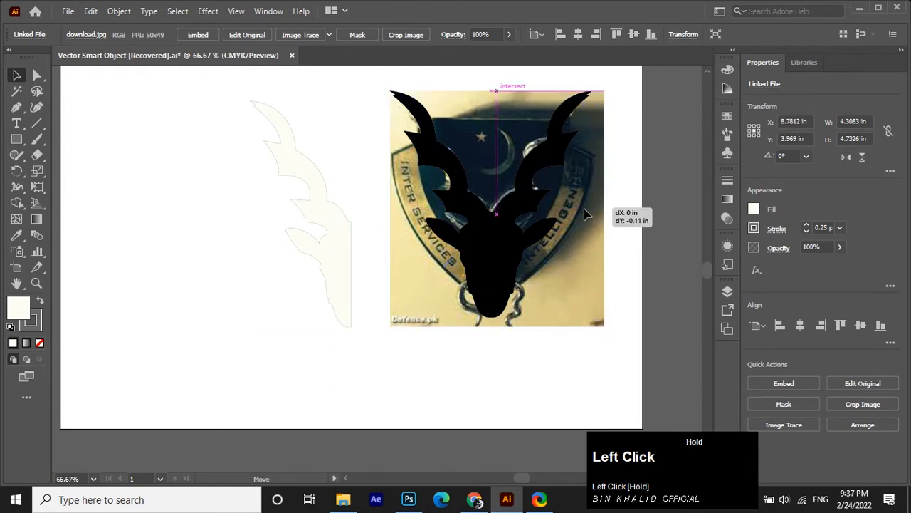
{"action": "left_click_drag", "start_coordinate": [605, 88], "coordinate": [641, 280]}
{"action": "scroll", "coordinate": [620, 324], "scroll_direction": "down", "scroll_amount": 3}
{"action": "scroll", "coordinate": [620, 324], "scroll_direction": "down", "scroll_amount": 1}
{"action": "left_click_drag", "start_coordinate": [621, 324], "coordinate": [603, 331]}
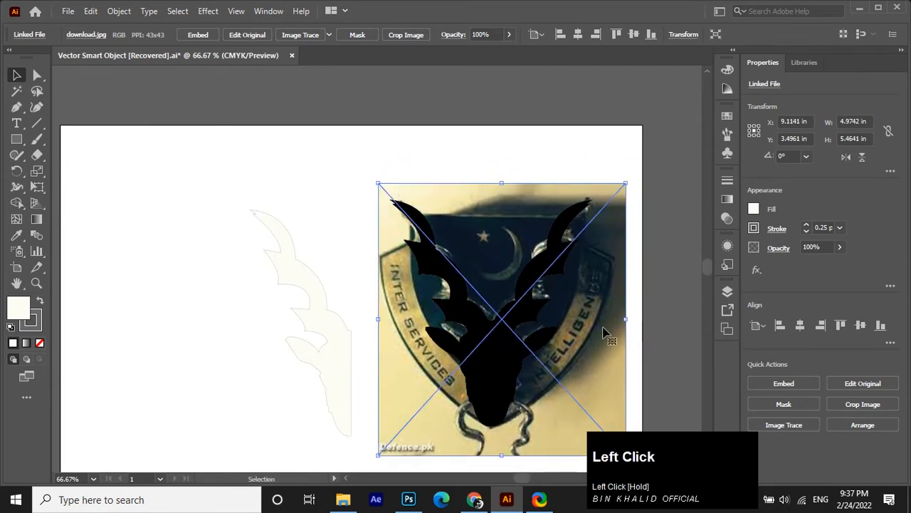
Lock the emblem image in place behind the black head.
{"action": "left_click", "coordinate": [346, 253]}
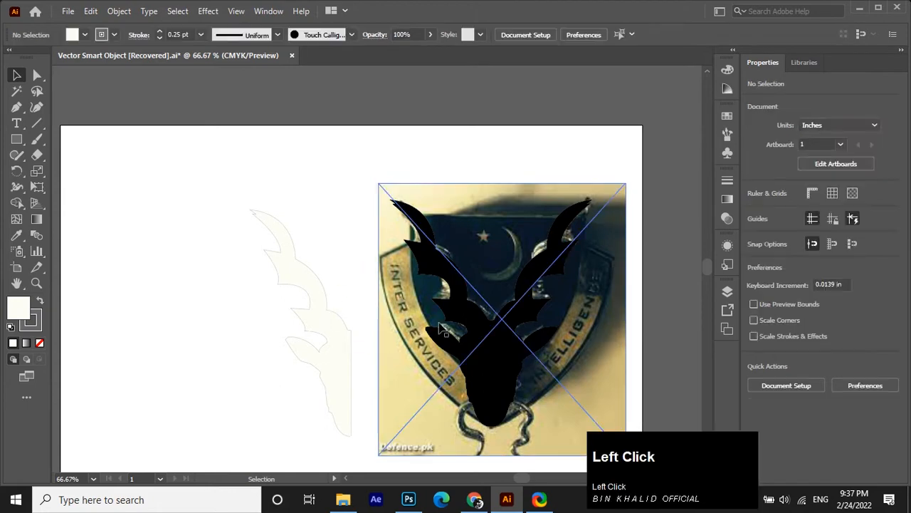
{"action": "scroll", "coordinate": [489, 445], "scroll_direction": "down", "scroll_amount": 2}
{"action": "left_click", "coordinate": [430, 399]}
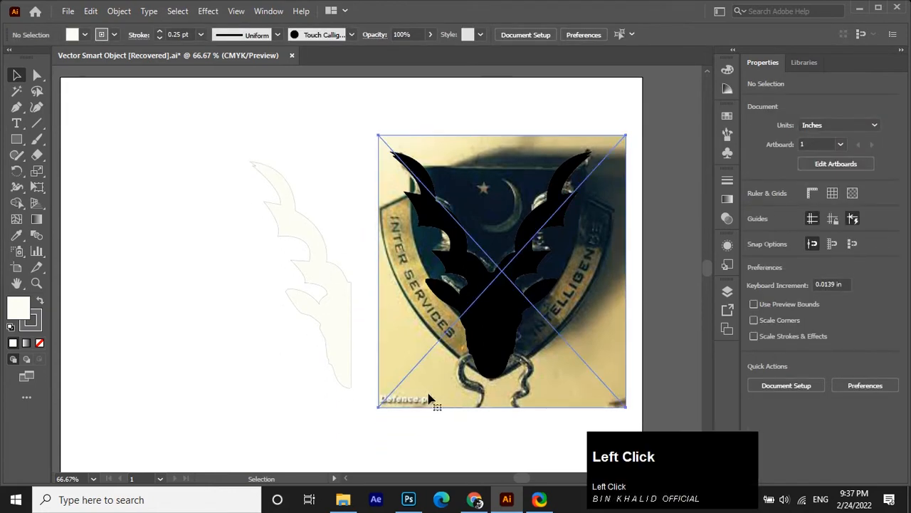
{"action": "key", "text": "ctrl+2"}
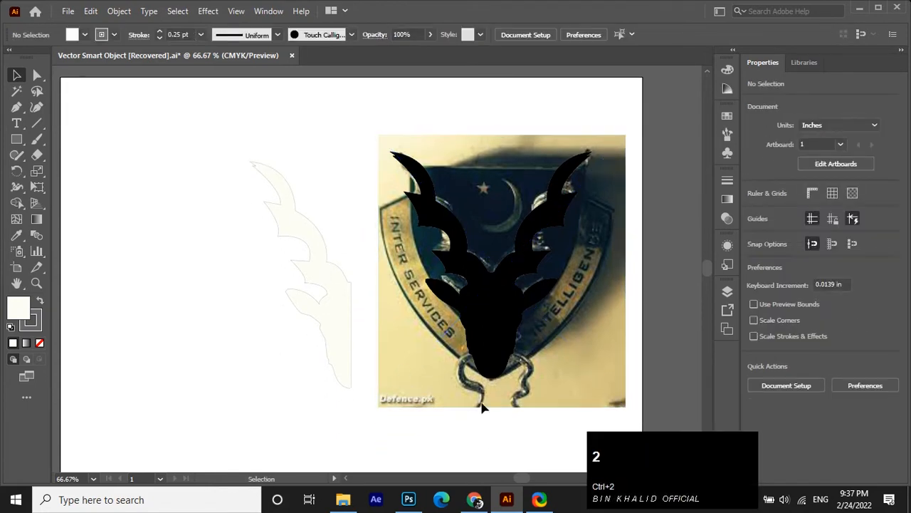
Trace the outer edge of the left cord with the Pen tool, curving from the side of the muzzle down to the cord's lower bend.
{"action": "scroll", "coordinate": [496, 420], "scroll_direction": "right", "scroll_amount": 3}
{"action": "scroll", "coordinate": [433, 406], "scroll_direction": "up", "scroll_amount": 2}
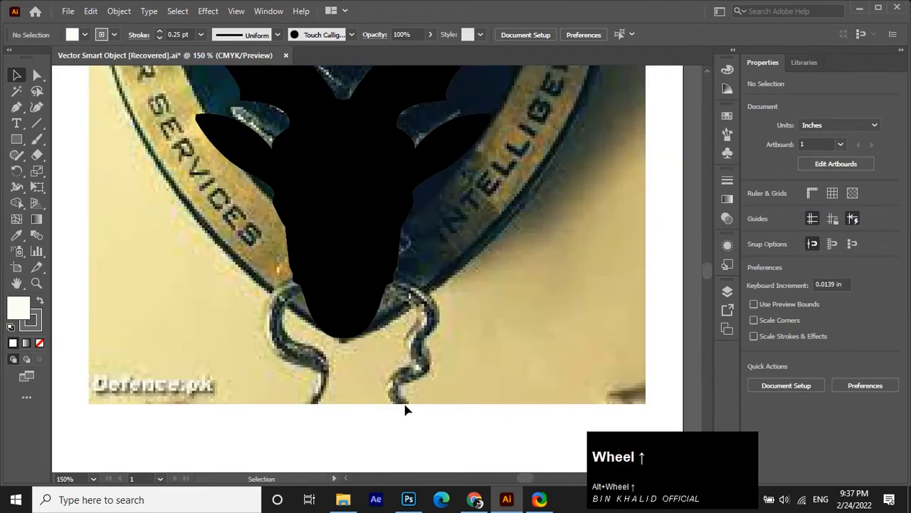
{"action": "left_click", "coordinate": [16, 107]}
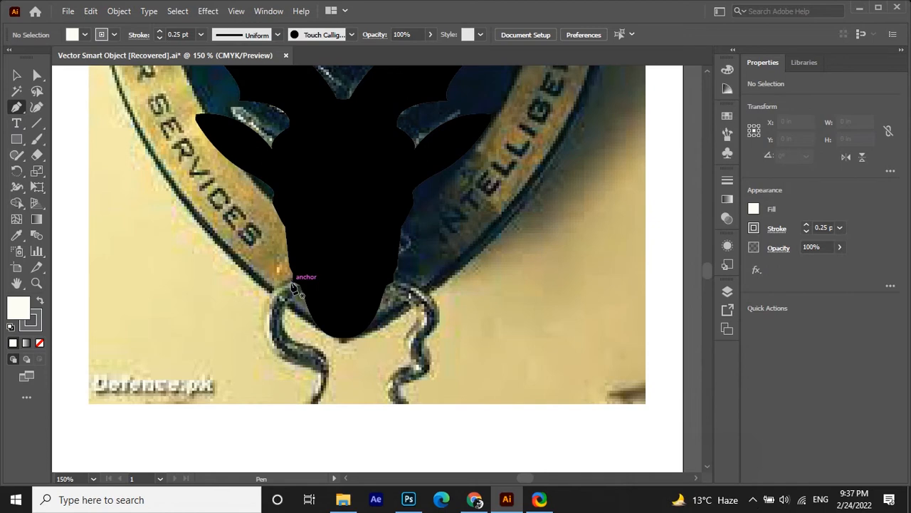
{"action": "left_click", "coordinate": [293, 285]}
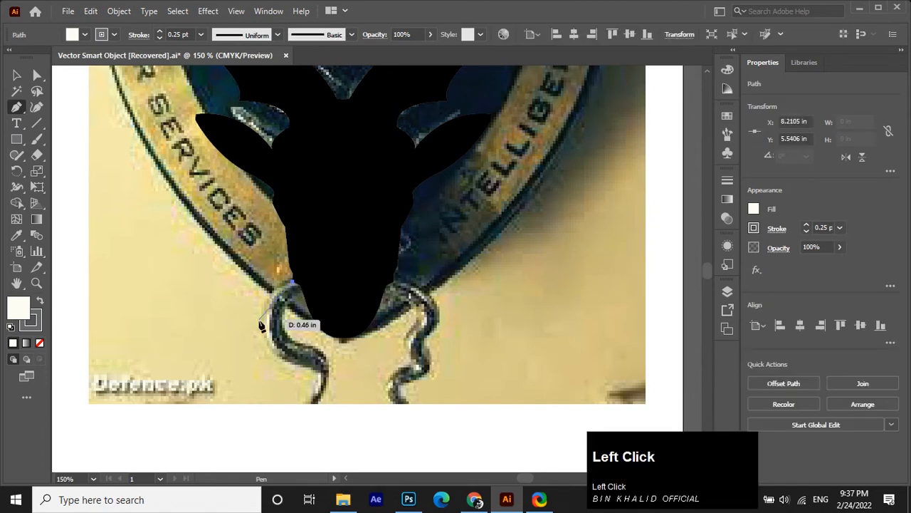
{"action": "left_click_drag", "start_coordinate": [272, 351], "coordinate": [299, 415]}
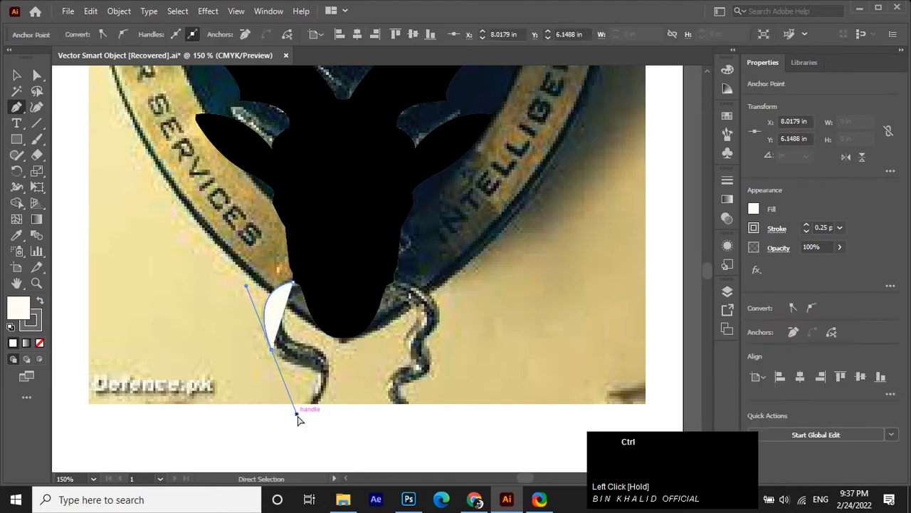
{"action": "key", "text": "ctrl+z"}
{"action": "left_click", "coordinate": [257, 334]}
{"action": "left_click_drag", "start_coordinate": [259, 340], "coordinate": [262, 379]}
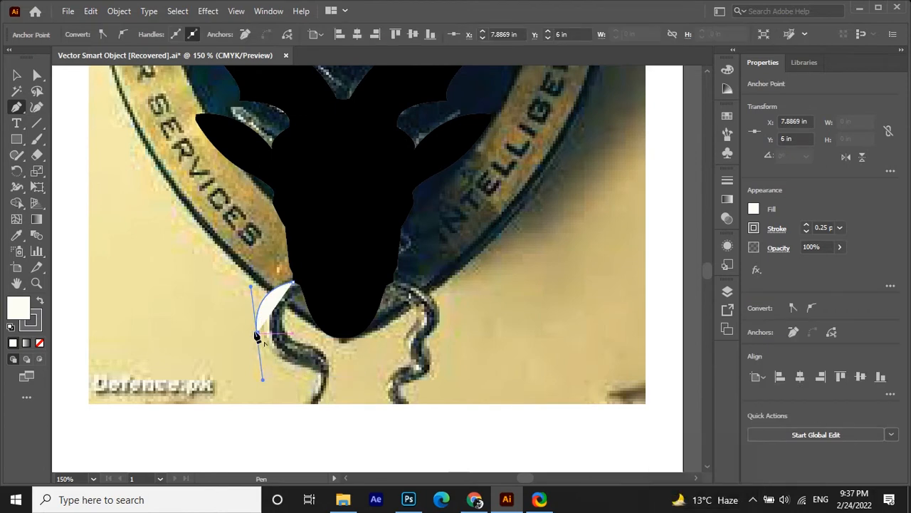
{"action": "left_click", "coordinate": [257, 334]}
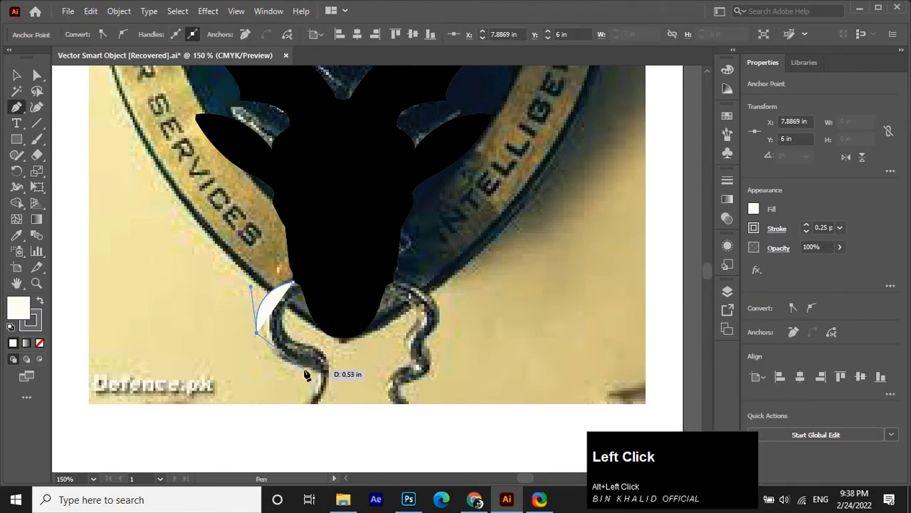
{"action": "left_click_drag", "start_coordinate": [313, 369], "coordinate": [355, 372]}
{"action": "left_click", "coordinate": [314, 368], "text": "alt"}
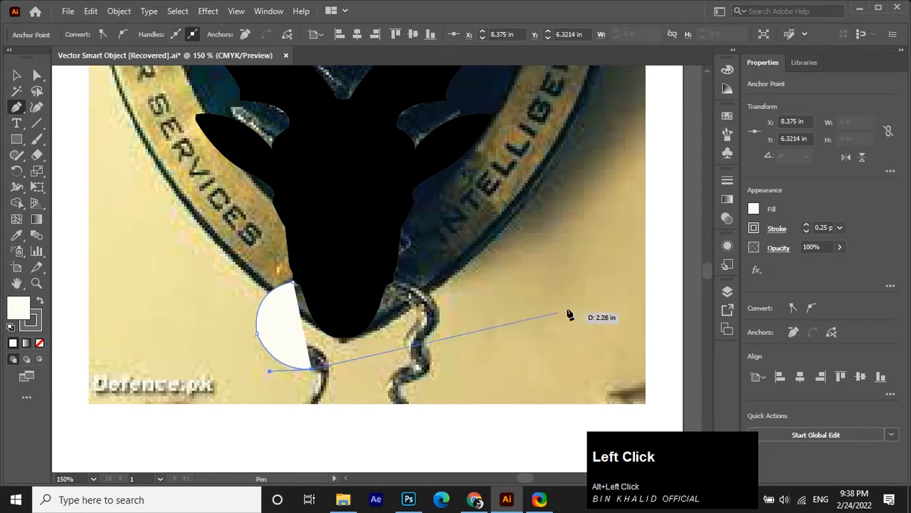
Remove the cord path's fill and give it a black stroke.
{"action": "left_click", "coordinate": [753, 209]}
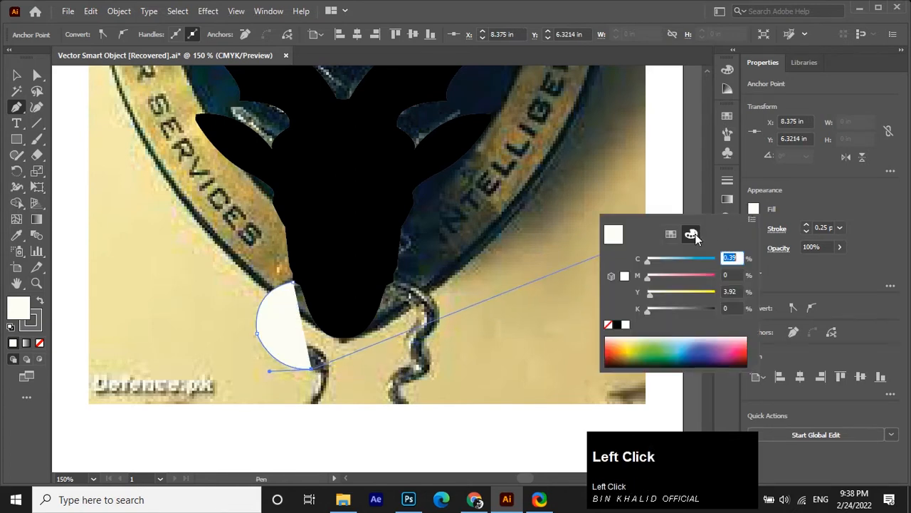
{"action": "left_click", "coordinate": [608, 324]}
{"action": "left_click", "coordinate": [756, 208]}
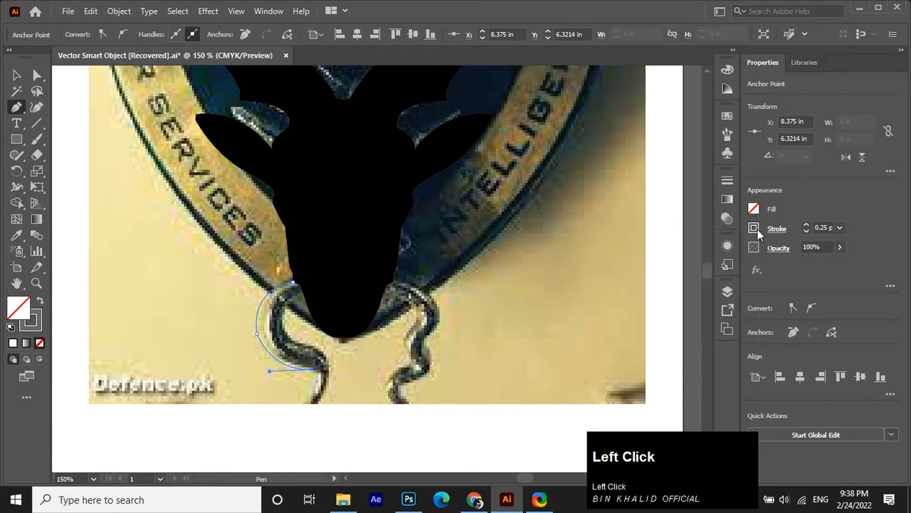
{"action": "left_click", "coordinate": [754, 228]}
{"action": "left_click", "coordinate": [689, 254]}
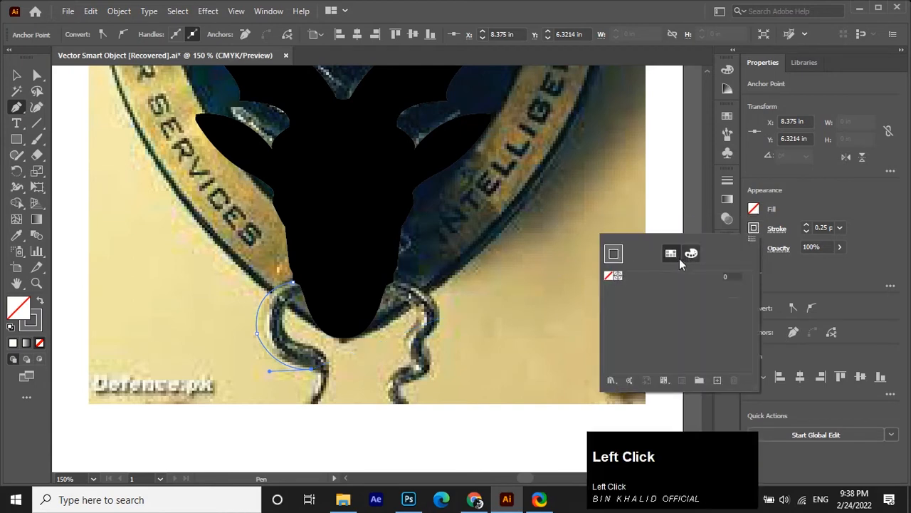
{"action": "left_click", "coordinate": [757, 228]}
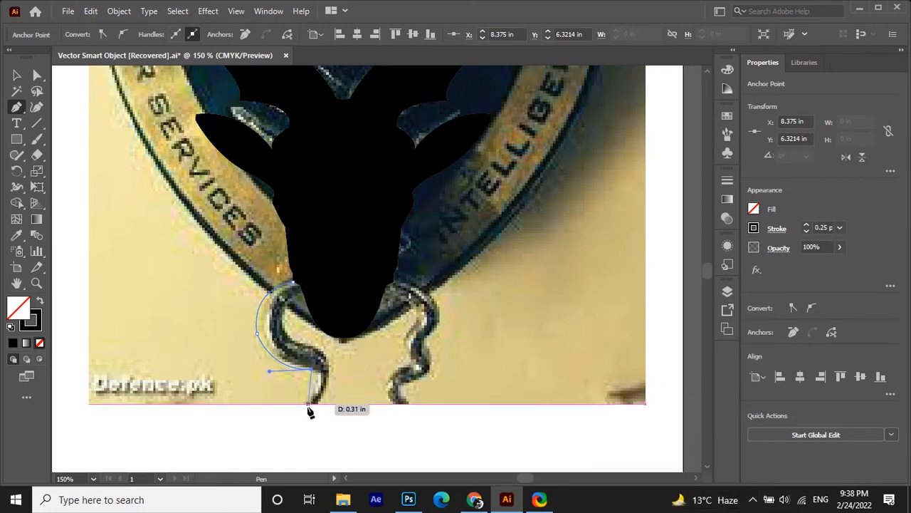
Continue the cord path with a curve past the image's lower edge and a short straight segment leading away from the muzzle.
{"action": "left_click", "coordinate": [267, 449]}
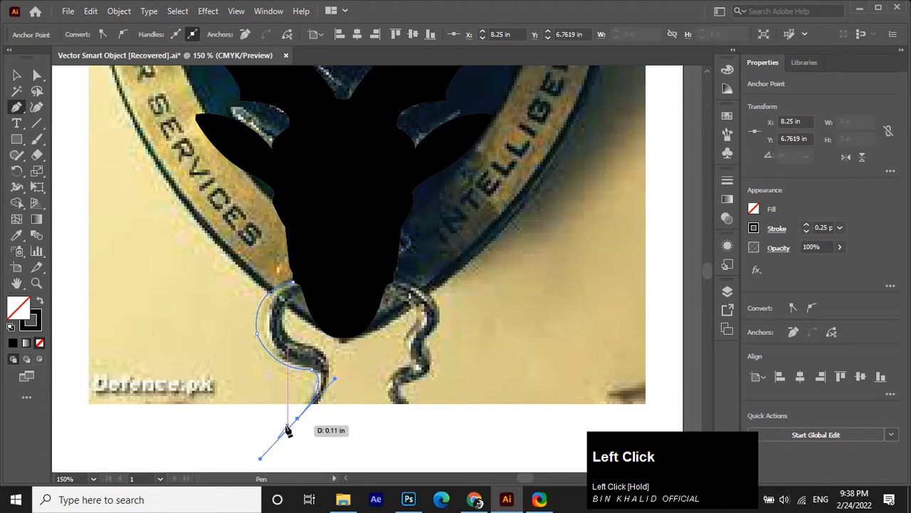
{"action": "left_click", "coordinate": [298, 419]}
{"action": "scroll", "coordinate": [298, 420], "scroll_direction": "down", "scroll_amount": 1}
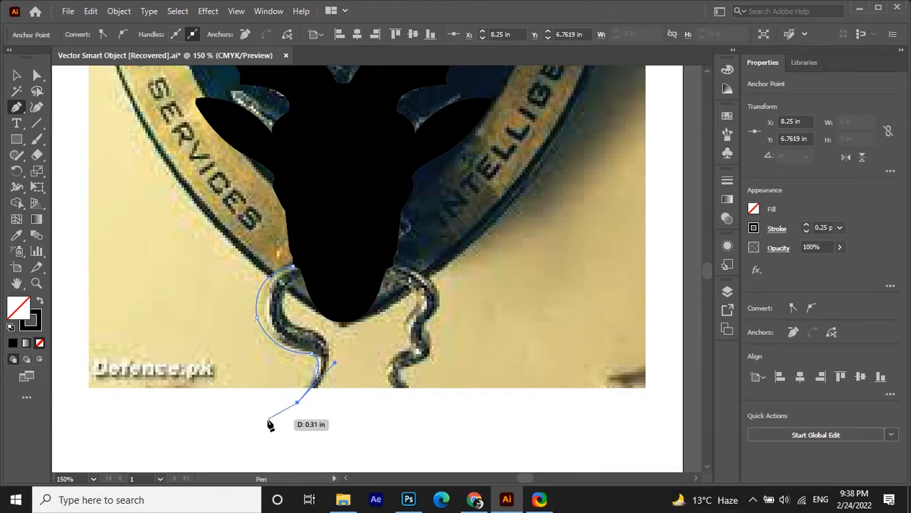
{"action": "left_click", "coordinate": [279, 413]}
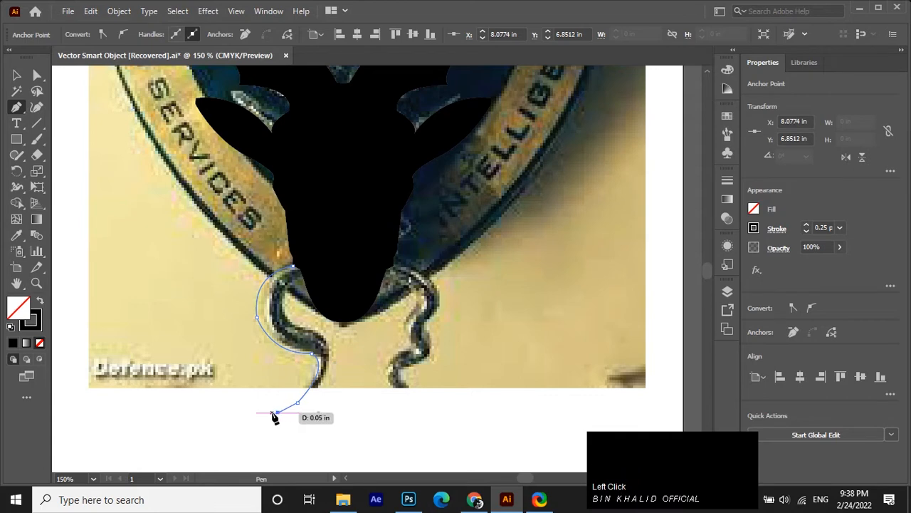
Draw a small rounded snake-like head at the cord's end, with a notch cut inward for the open mouth.
{"action": "scroll", "coordinate": [274, 415], "scroll_direction": "up", "scroll_amount": 3, "text": "alt"}
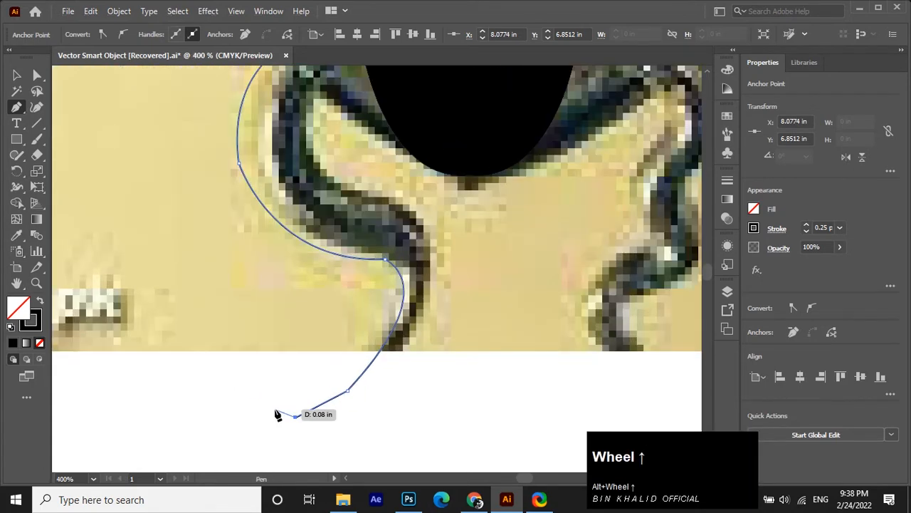
{"action": "left_click", "coordinate": [285, 415]}
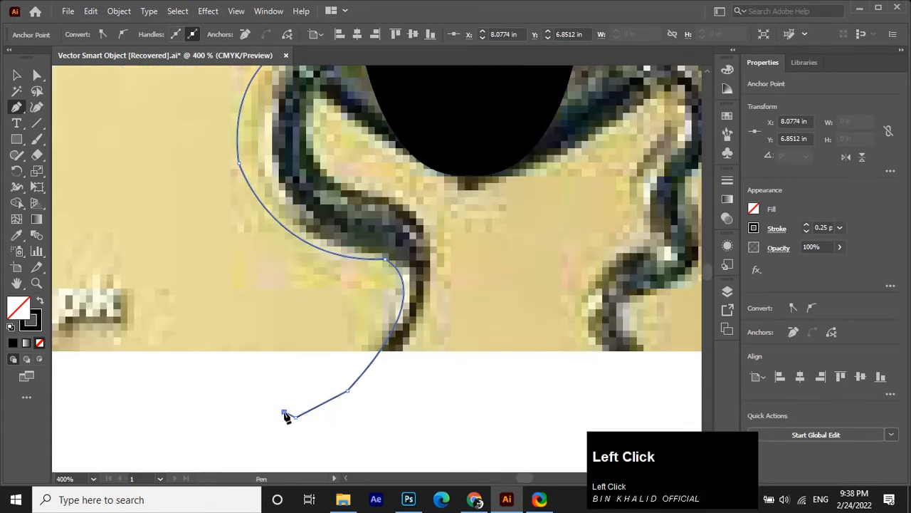
{"action": "left_click_drag", "start_coordinate": [261, 413], "coordinate": [276, 427]}
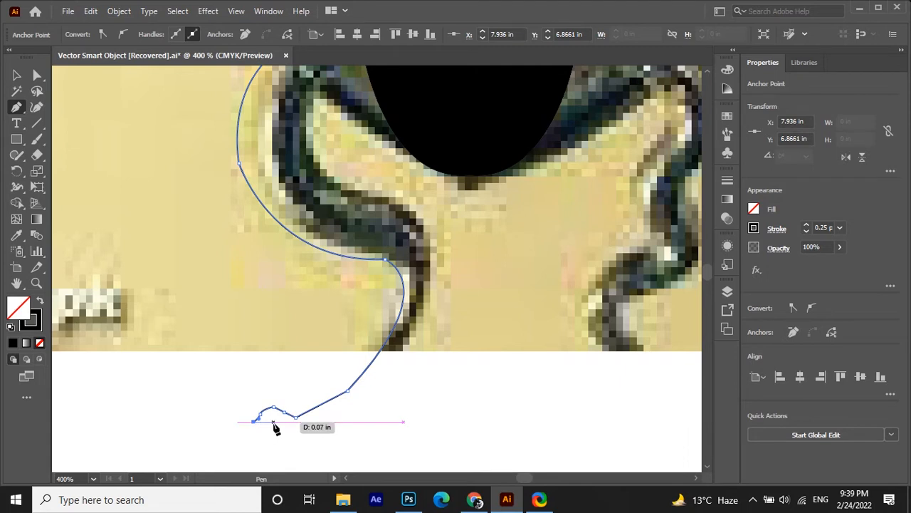
{"action": "left_click", "coordinate": [273, 422]}
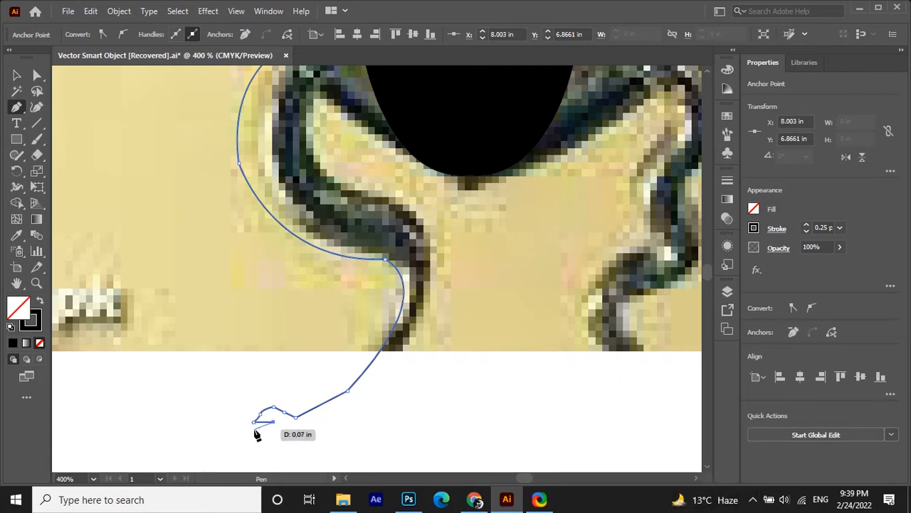
Draw the lower jaw and the cord's opposite edge, curving back up to the bend beside the traced cord.
{"action": "left_click_drag", "start_coordinate": [255, 430], "coordinate": [407, 370]}
{"action": "left_click", "coordinate": [358, 406], "text": "alt"}
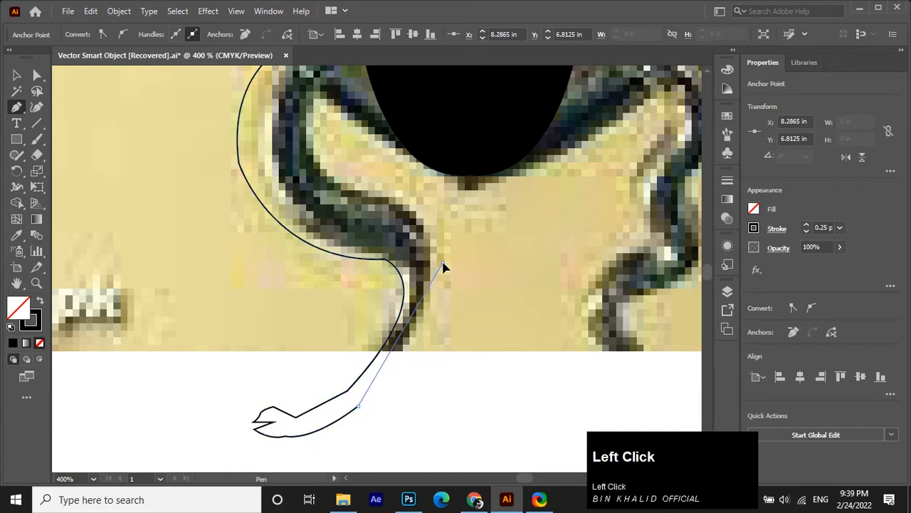
{"action": "left_click_drag", "start_coordinate": [443, 265], "coordinate": [412, 214]}
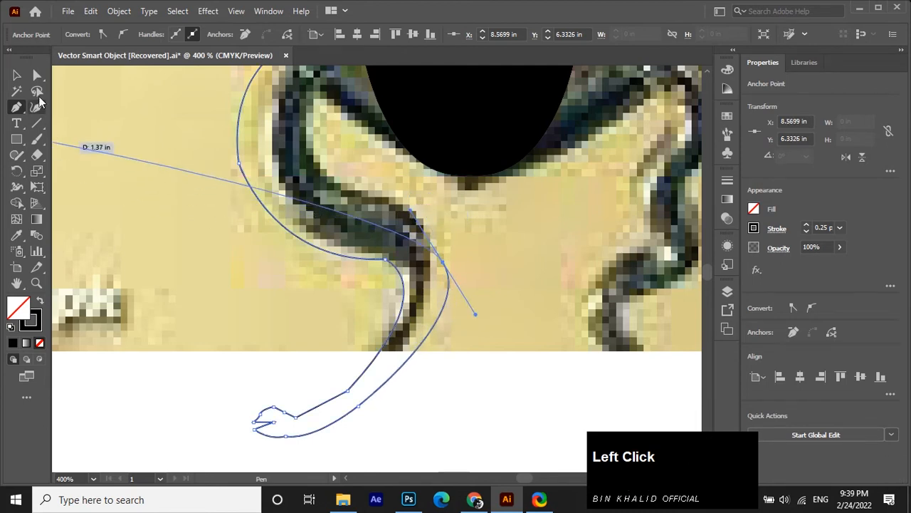
Refine the cord's neck below the image by shifting the outer anchor downward, rounding the inner corner, and adjusting the curve toward the lower jaw.
{"action": "key", "text": "a"}
{"action": "left_click", "coordinate": [361, 406]}
{"action": "left_click_drag", "start_coordinate": [361, 407], "coordinate": [359, 420]}
{"action": "left_click", "coordinate": [347, 389]}
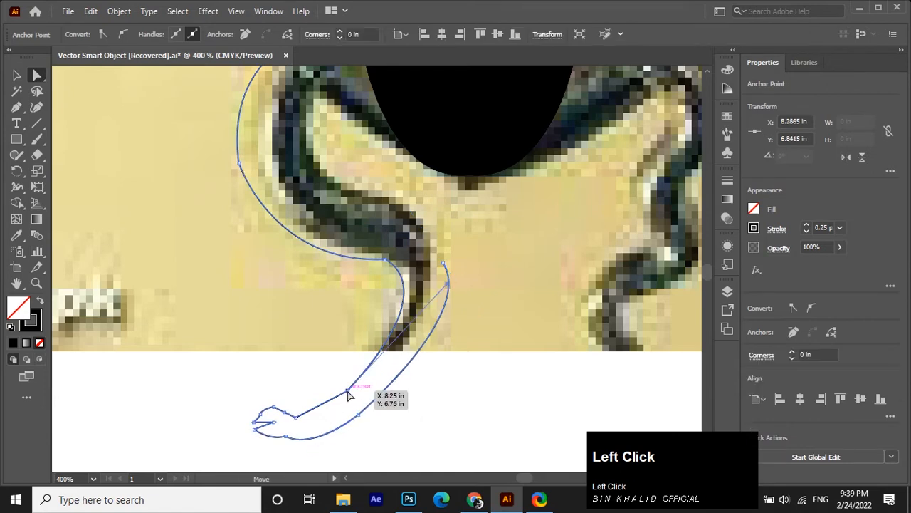
{"action": "mouse_move", "coordinate": [342, 385]}
{"action": "left_mouse_down"}
{"action": "mouse_move", "coordinate": [295, 382]}
{"action": "mouse_move", "coordinate": [342, 385]}
{"action": "left_mouse_up"}
{"action": "left_click", "coordinate": [451, 418]}
{"action": "left_click", "coordinate": [341, 429]}
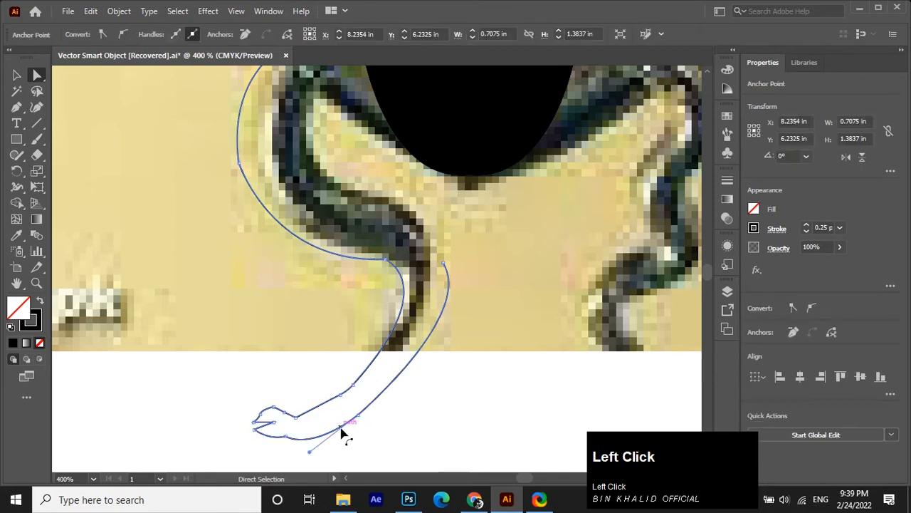
{"action": "left_click_drag", "start_coordinate": [310, 452], "coordinate": [307, 445]}
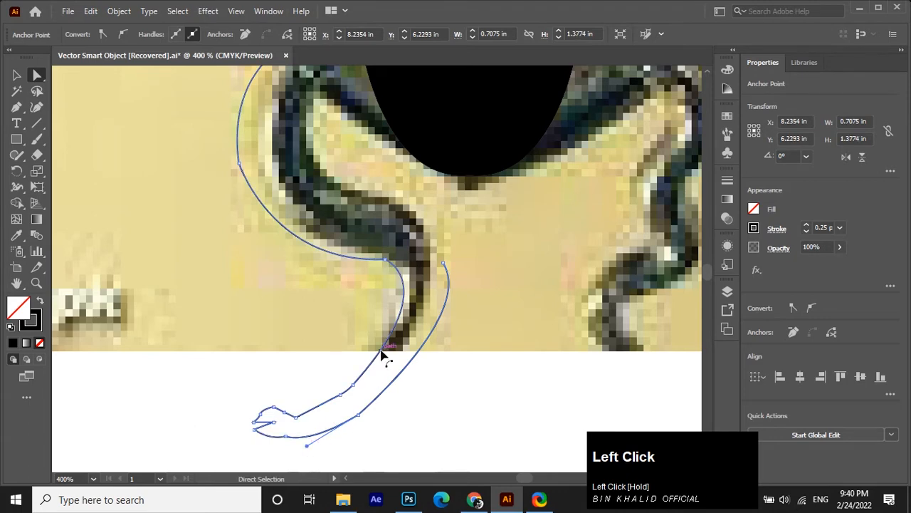
{"action": "left_click", "coordinate": [16, 107]}
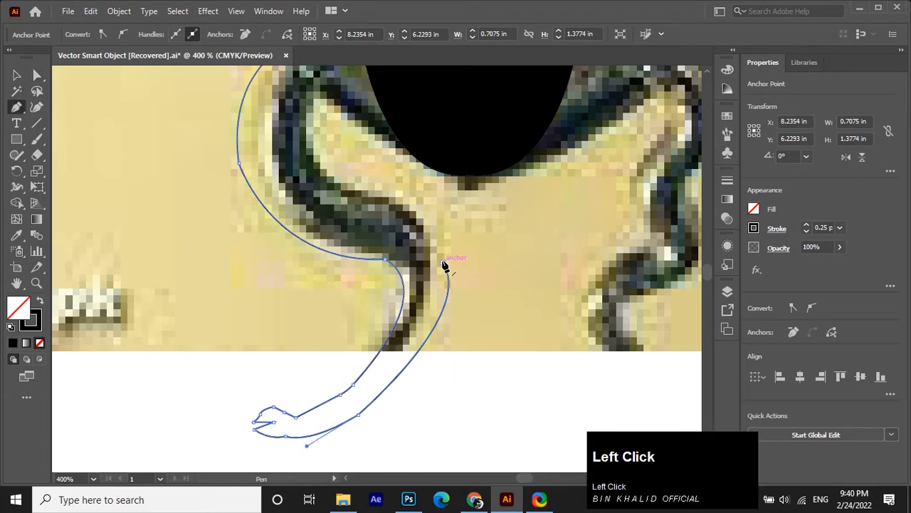
{"action": "left_click", "coordinate": [445, 266]}
{"action": "left_click_drag", "start_coordinate": [316, 163], "coordinate": [214, 153]}
{"action": "key", "text": "ctrl+z"}
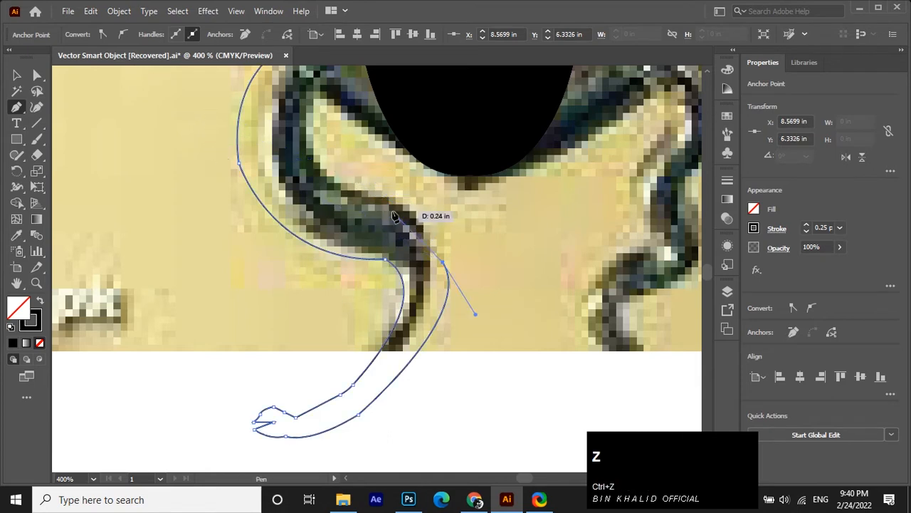
{"action": "left_click_drag", "start_coordinate": [391, 205], "coordinate": [347, 173]}
{"action": "key", "text": "ctrl+z"}
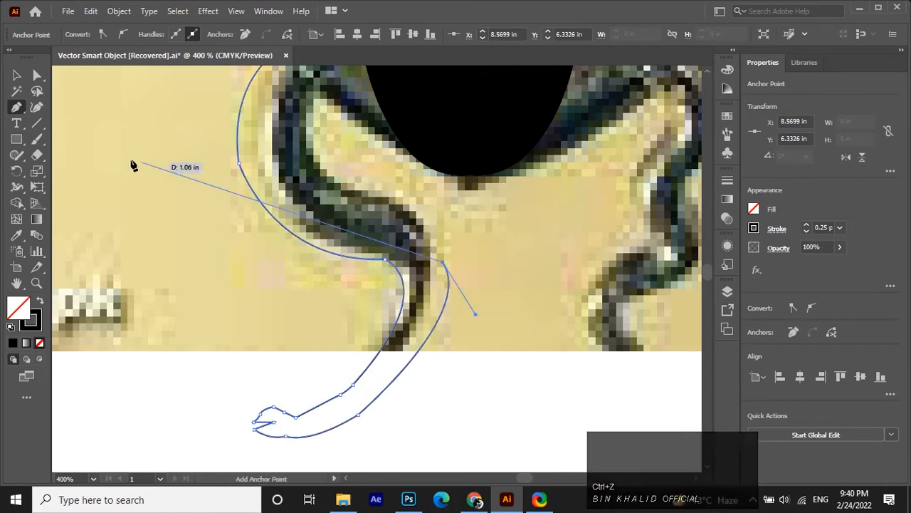
Nudge the path's open end anchor and extend a curve over the cord's bend, lowering its new anchor onto the cord.
{"action": "left_click", "coordinate": [37, 74]}
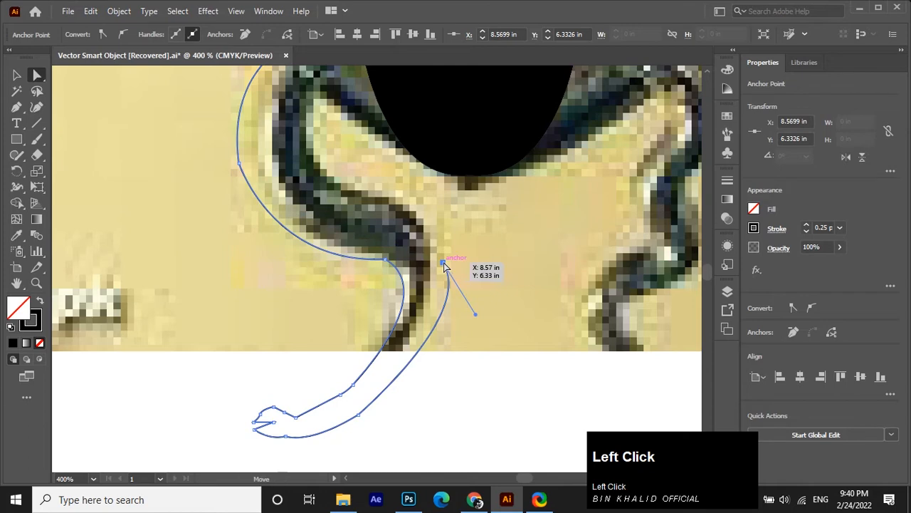
{"action": "left_click_drag", "start_coordinate": [444, 264], "coordinate": [448, 262]}
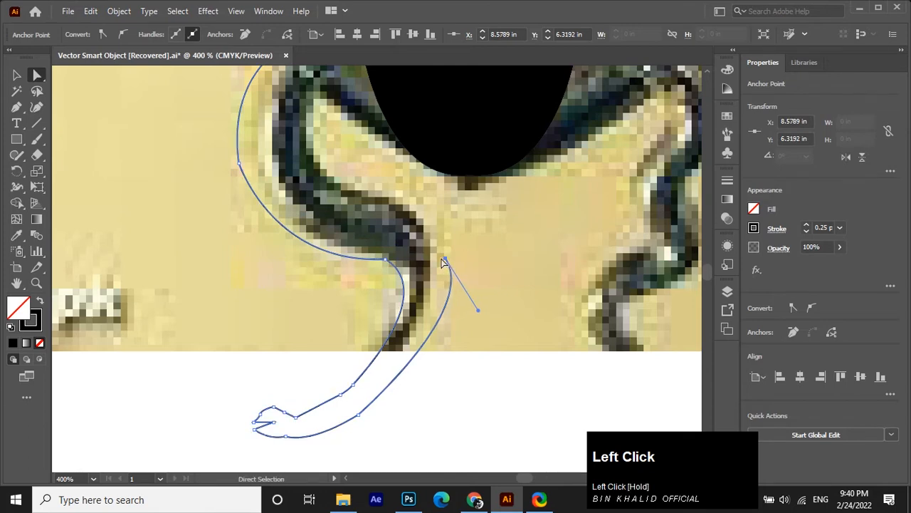
{"action": "left_click", "coordinate": [17, 107]}
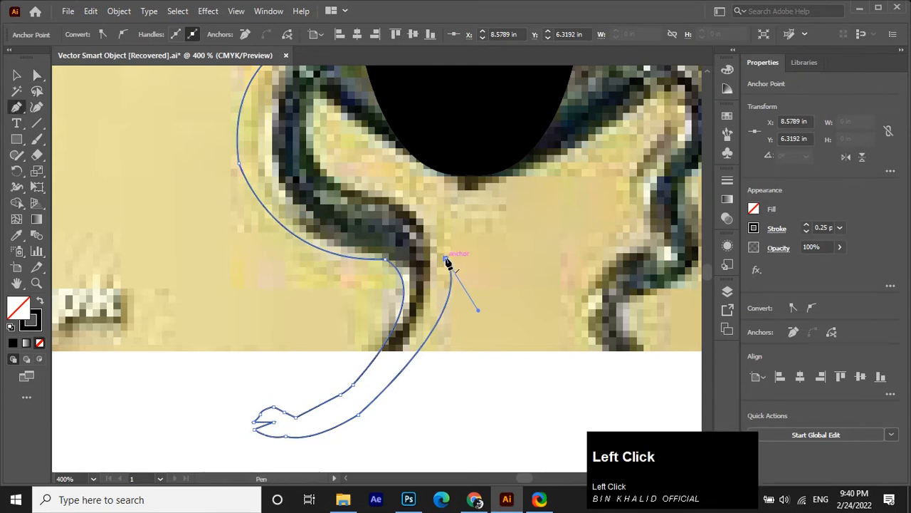
{"action": "left_click_drag", "start_coordinate": [446, 259], "coordinate": [292, 179]}
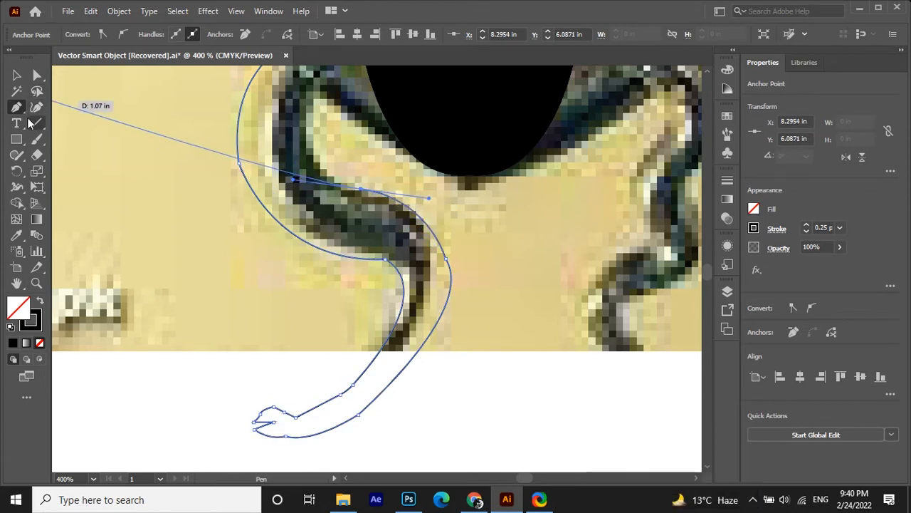
{"action": "left_click", "coordinate": [37, 75]}
{"action": "left_click_drag", "start_coordinate": [363, 194], "coordinate": [371, 215]}
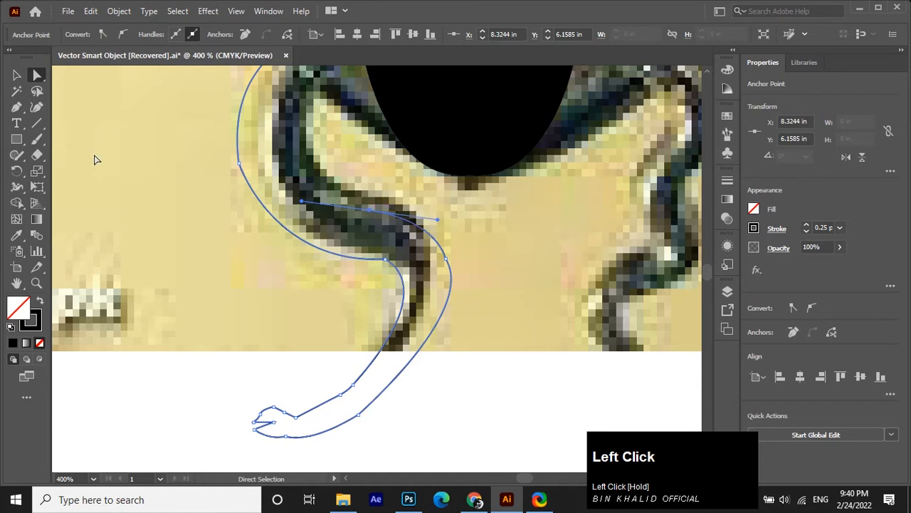
Continue the cord's inner edge with a curve up its vertical stretch, shift the new anchor onto the cord, and remove its outgoing handle.
{"action": "left_click", "coordinate": [17, 107]}
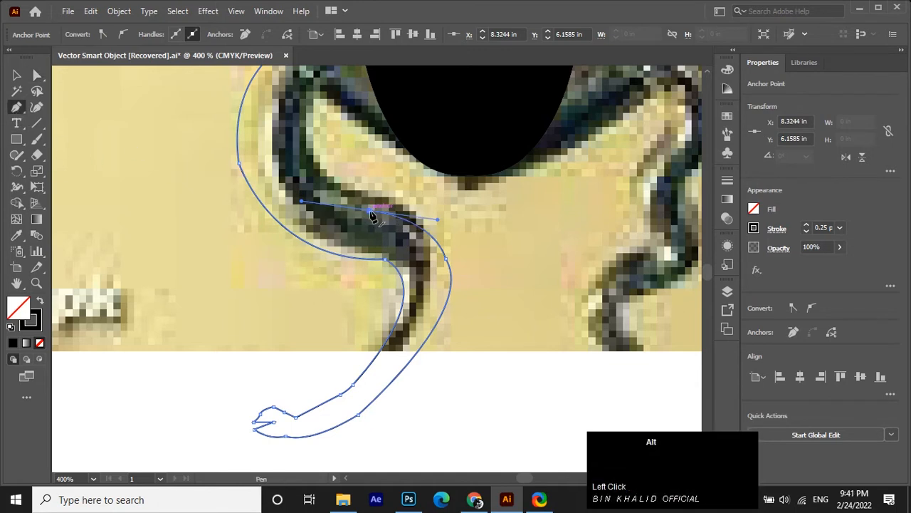
{"action": "key", "text": "alt"}
{"action": "left_click", "coordinate": [369, 211], "text": "alt"}
{"action": "scroll", "coordinate": [319, 164], "scroll_direction": "up", "scroll_amount": 2}
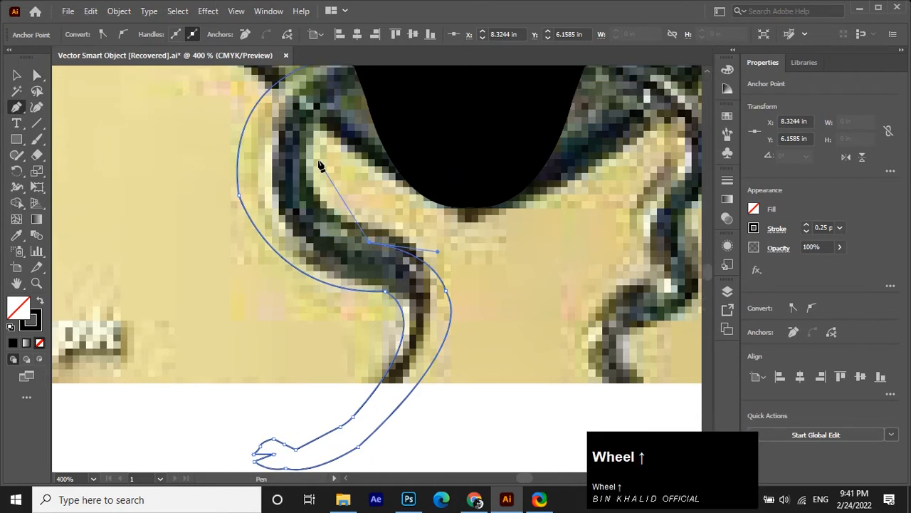
{"action": "left_click", "coordinate": [311, 215]}
{"action": "left_click_drag", "start_coordinate": [311, 215], "coordinate": [315, 178]}
{"action": "left_click", "coordinate": [37, 75]}
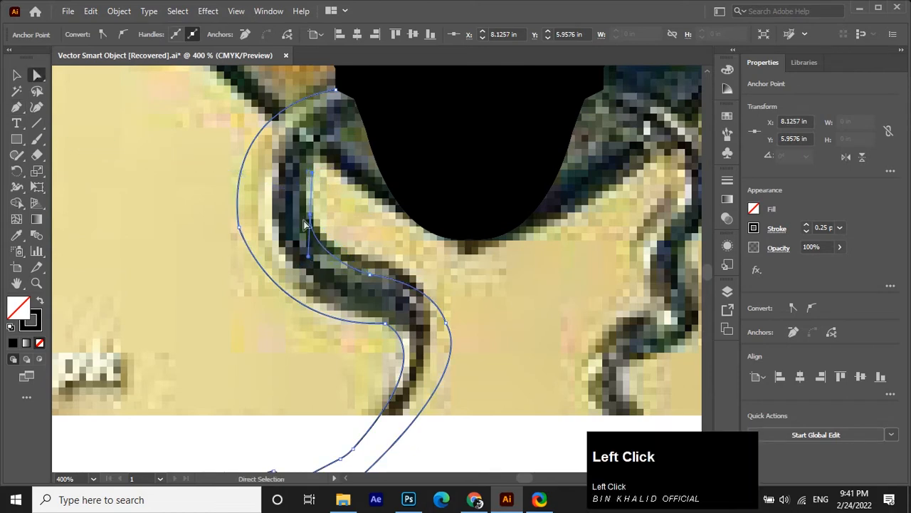
{"action": "left_click_drag", "start_coordinate": [311, 216], "coordinate": [297, 211]}
{"action": "key", "text": "p"}
{"action": "key", "text": "alt"}
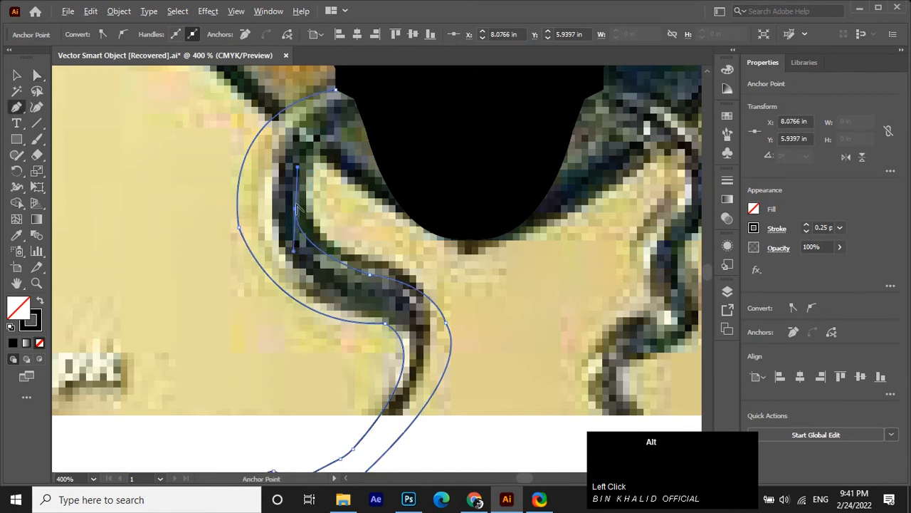
{"action": "left_click", "coordinate": [297, 210], "text": "alt"}
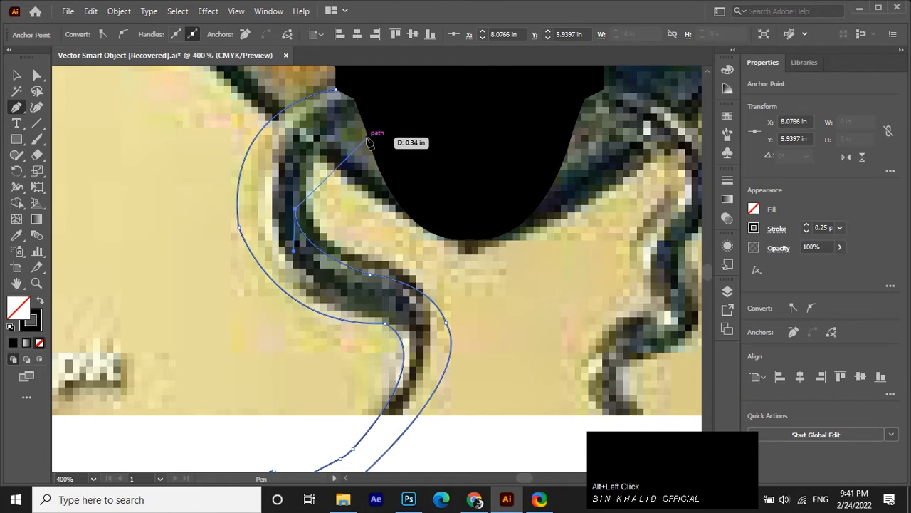
Curve the path to the muzzle's side and close it at the starting anchor, following the muzzle's corner.
{"action": "left_click", "coordinate": [366, 135]}
{"action": "left_click_drag", "start_coordinate": [367, 137], "coordinate": [442, 150]}
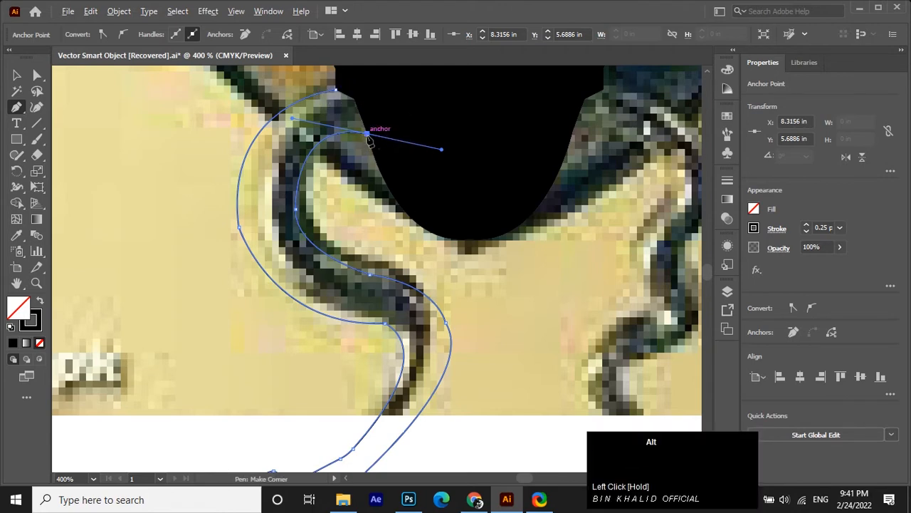
{"action": "left_click", "coordinate": [366, 133], "text": "alt"}
{"action": "left_click", "coordinate": [335, 90]}
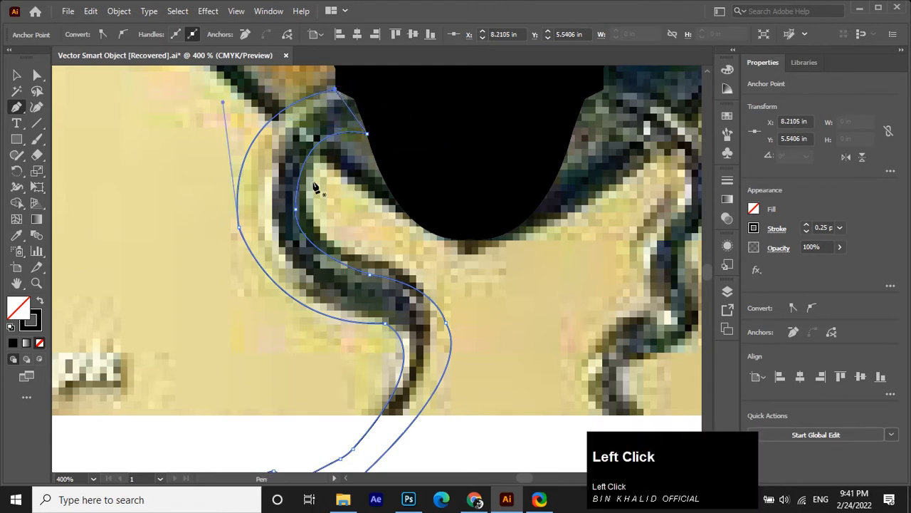
{"action": "key", "text": "ctrl+z"}
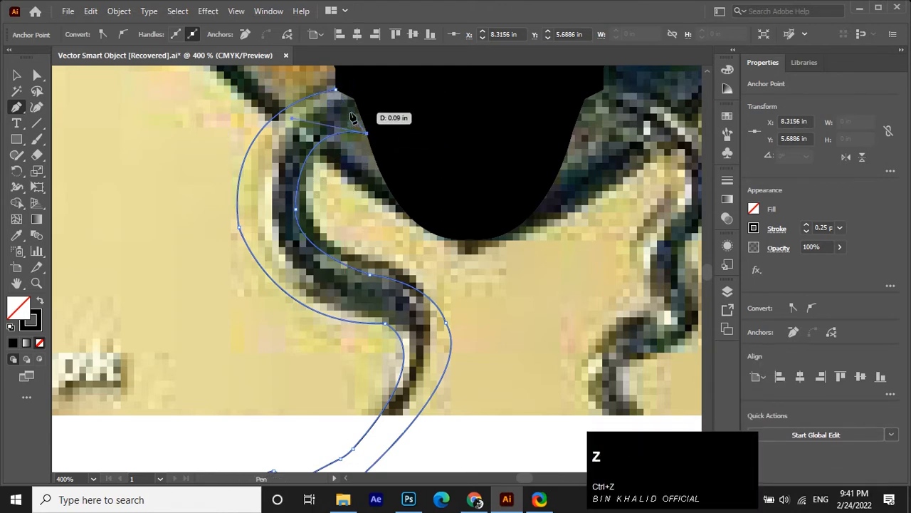
{"action": "left_click", "coordinate": [338, 92]}
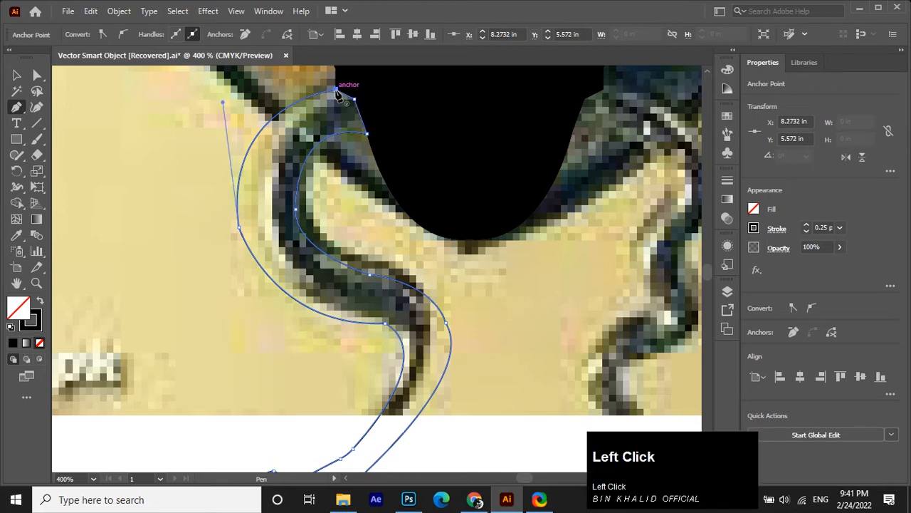
Fill the finished snake-like cord shape with black.
{"action": "key", "text": "v"}
{"action": "scroll", "coordinate": [214, 176], "scroll_direction": "down", "scroll_amount": 1}
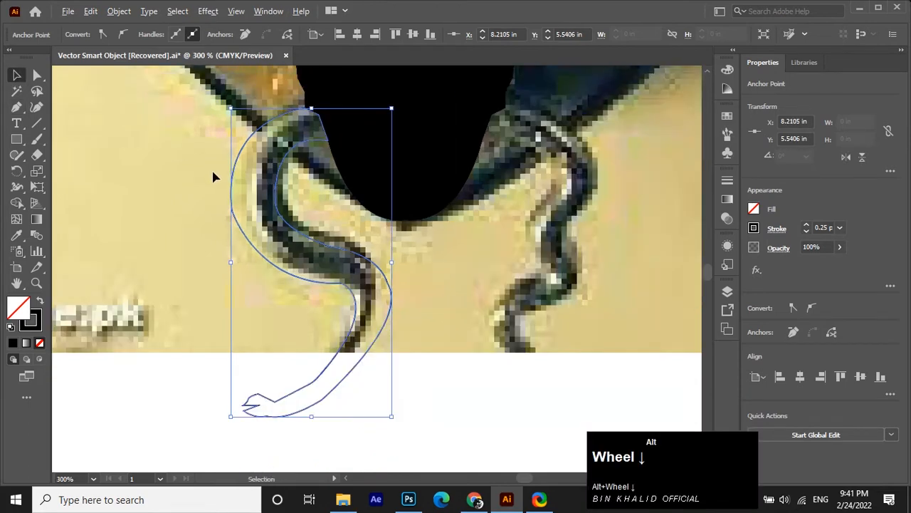
{"action": "scroll", "coordinate": [213, 176], "scroll_direction": "down", "scroll_amount": 1}
{"action": "left_click", "coordinate": [273, 238]}
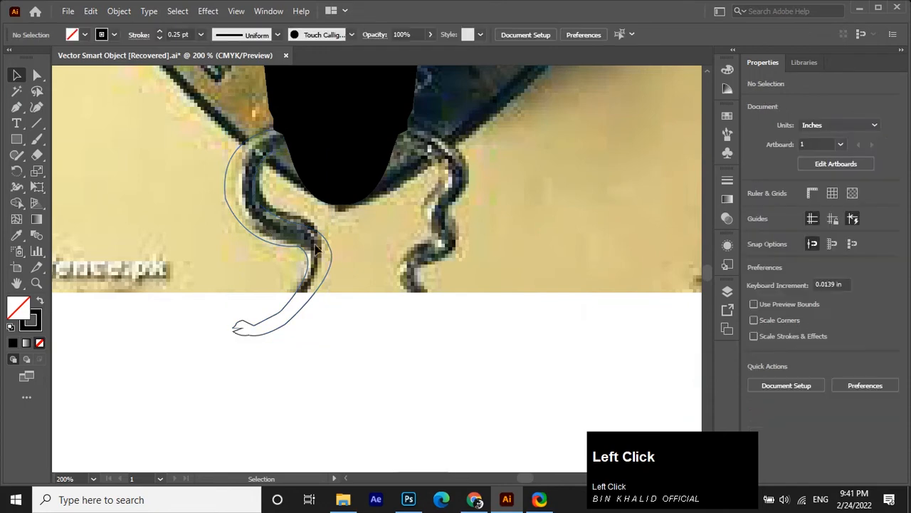
{"action": "left_click", "coordinate": [336, 249]}
{"action": "left_click", "coordinate": [754, 209]}
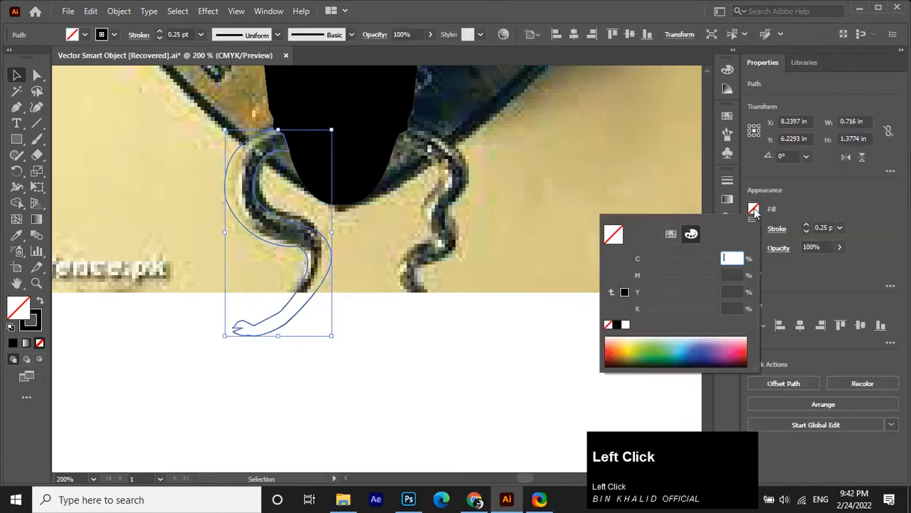
{"action": "left_click", "coordinate": [624, 292]}
{"action": "left_click", "coordinate": [386, 318]}
{"action": "left_click", "coordinate": [386, 318]}
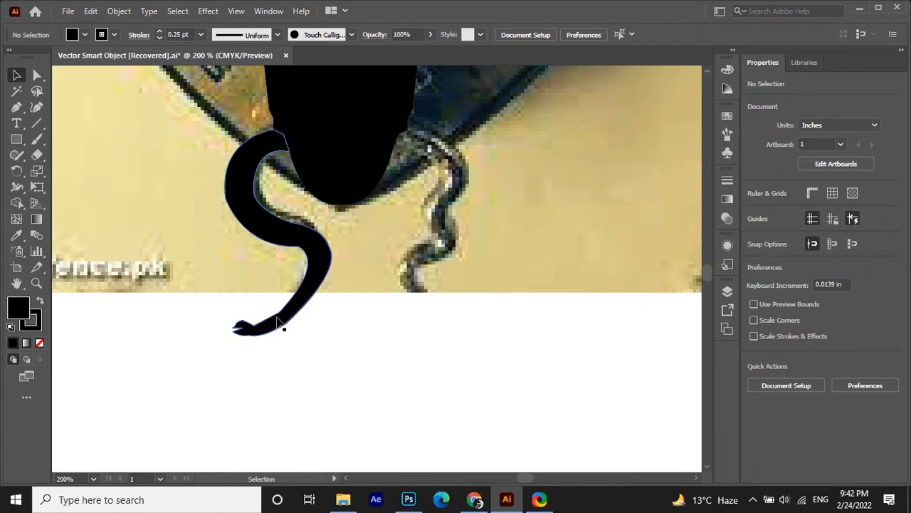
Set the fill to none and start a new pen path at the muzzle's corner beside the second cord.
{"action": "left_click", "coordinate": [16, 106]}
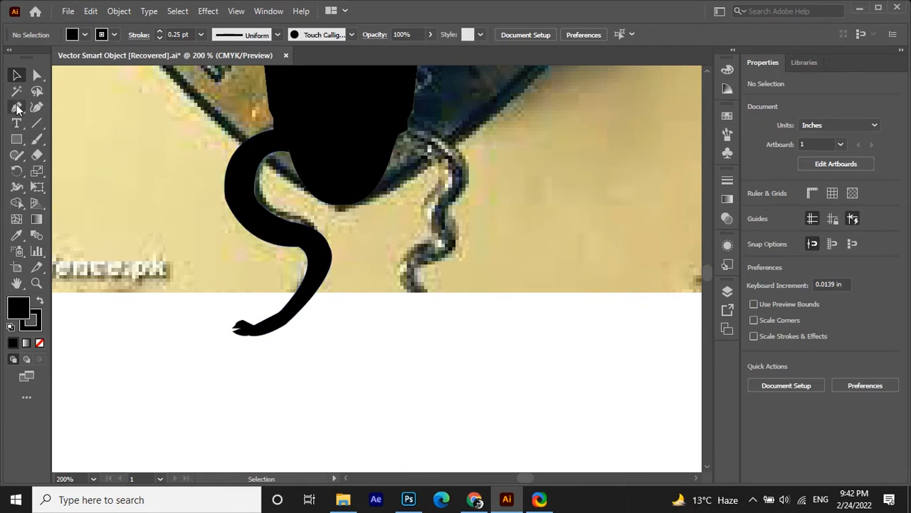
{"action": "left_click", "coordinate": [754, 210]}
{"action": "left_click", "coordinate": [607, 324]}
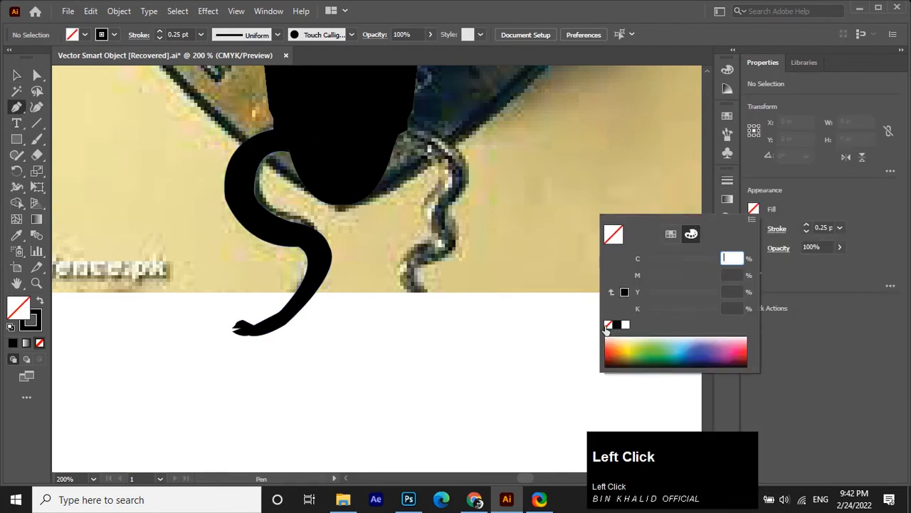
{"action": "scroll", "coordinate": [435, 155], "scroll_direction": "up", "scroll_amount": 3}
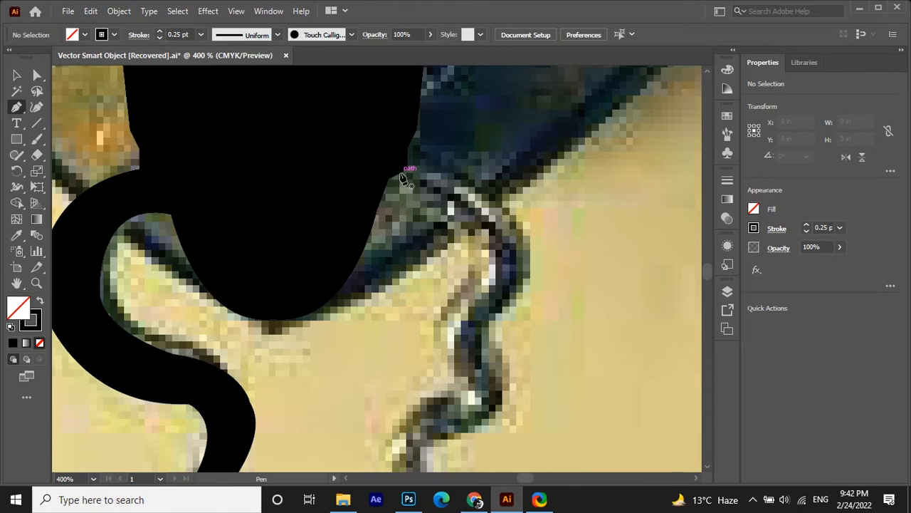
{"action": "left_click", "coordinate": [404, 170]}
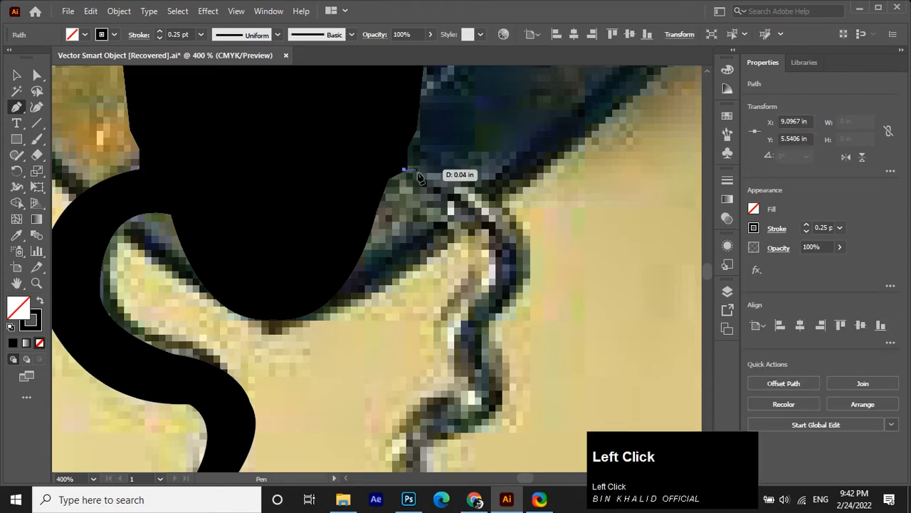
Trace the second cord's outer edge around its upper bend and in to its first narrow bend, nudging the upper anchor into place.
{"action": "left_click_drag", "start_coordinate": [531, 268], "coordinate": [514, 338]}
{"action": "left_click", "coordinate": [37, 75]}
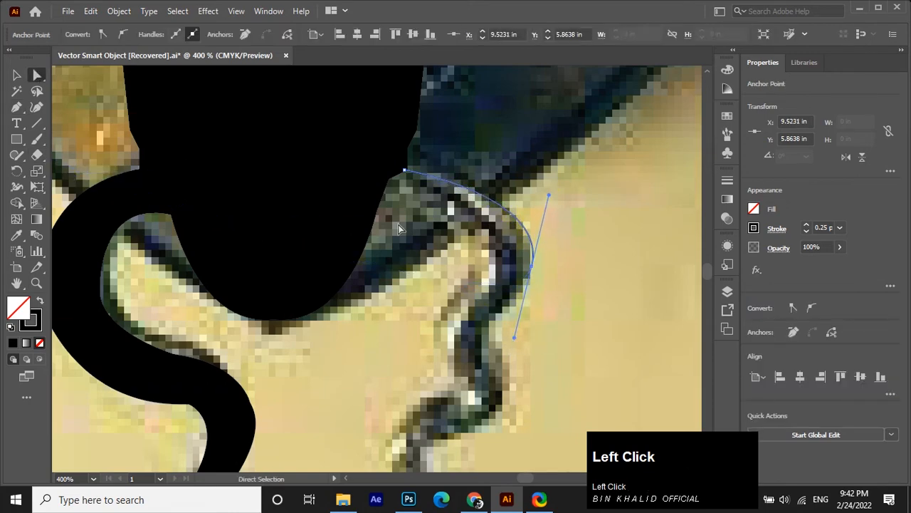
{"action": "left_click_drag", "start_coordinate": [534, 269], "coordinate": [531, 276]}
{"action": "left_click", "coordinate": [17, 107]}
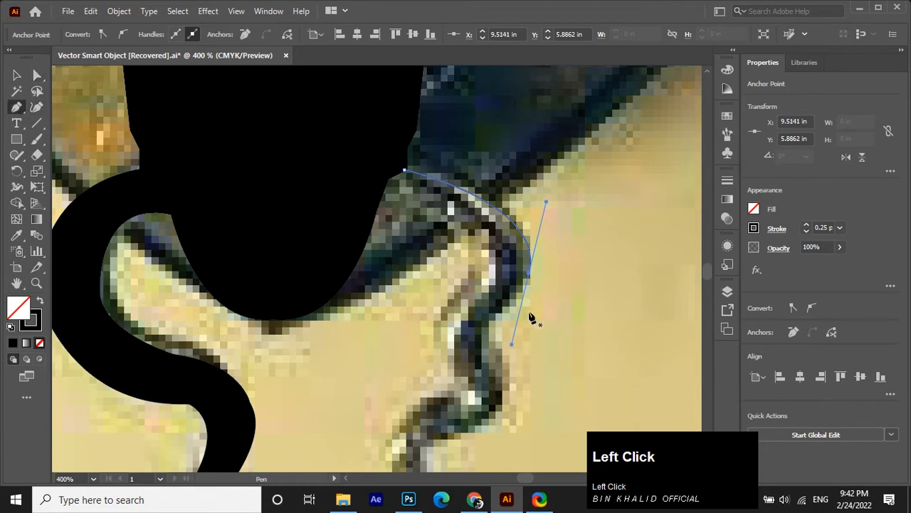
{"action": "left_click", "coordinate": [529, 274], "text": "alt"}
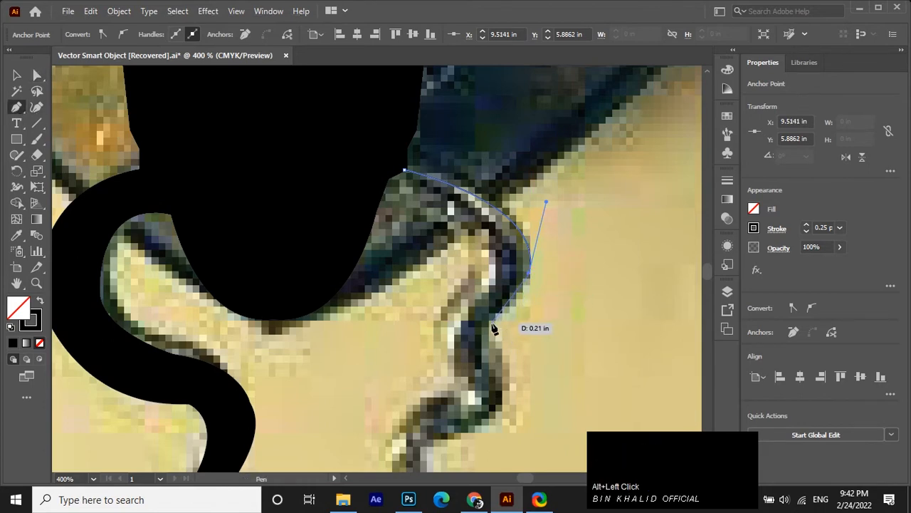
{"action": "left_click_drag", "start_coordinate": [492, 324], "coordinate": [459, 355]}
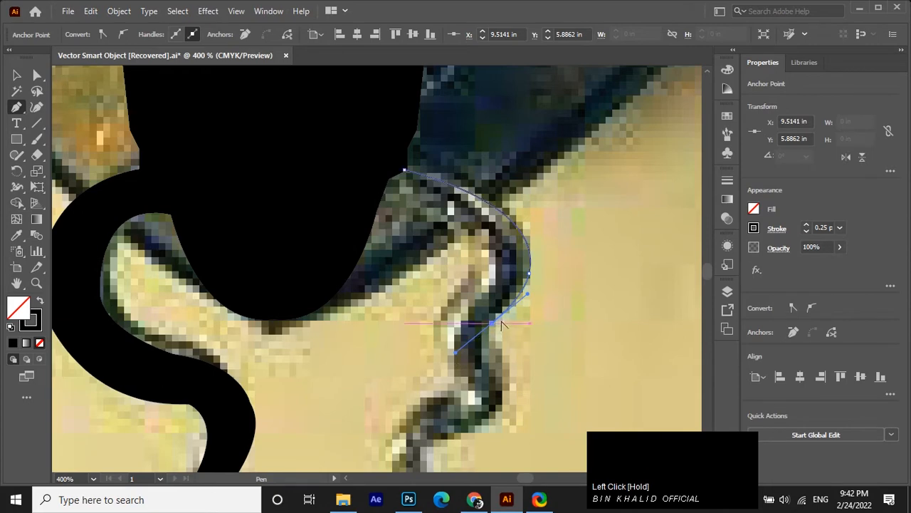
{"action": "left_click", "coordinate": [492, 325], "text": "alt"}
{"action": "left_click_drag", "start_coordinate": [518, 413], "coordinate": [521, 419]}
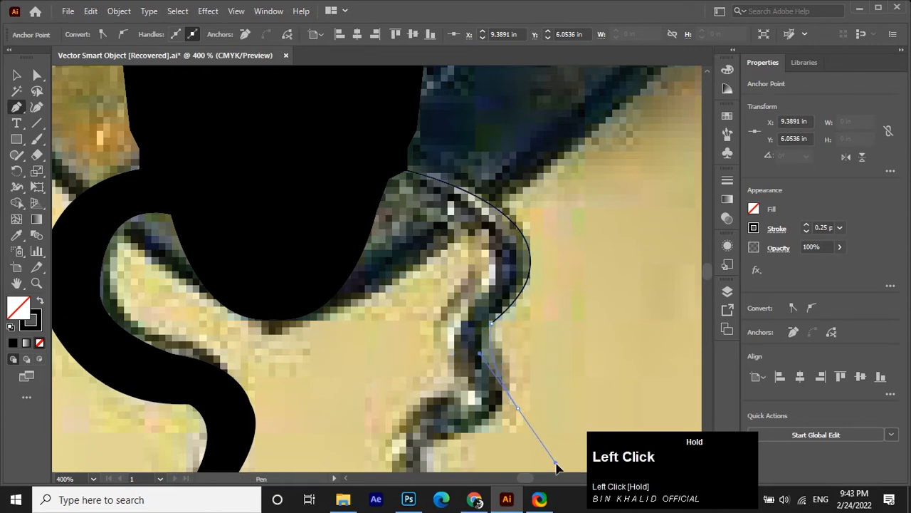
{"action": "left_click_drag", "start_coordinate": [557, 468], "coordinate": [552, 486]}
{"action": "key", "text": "ctrl+z"}
Trace the second cord's outer edge around its lower bulge and back inward to the next bend near the image's lower edge.
{"action": "left_click_drag", "start_coordinate": [515, 376], "coordinate": [560, 421]}
{"action": "left_click", "coordinate": [515, 376], "text": "alt"}
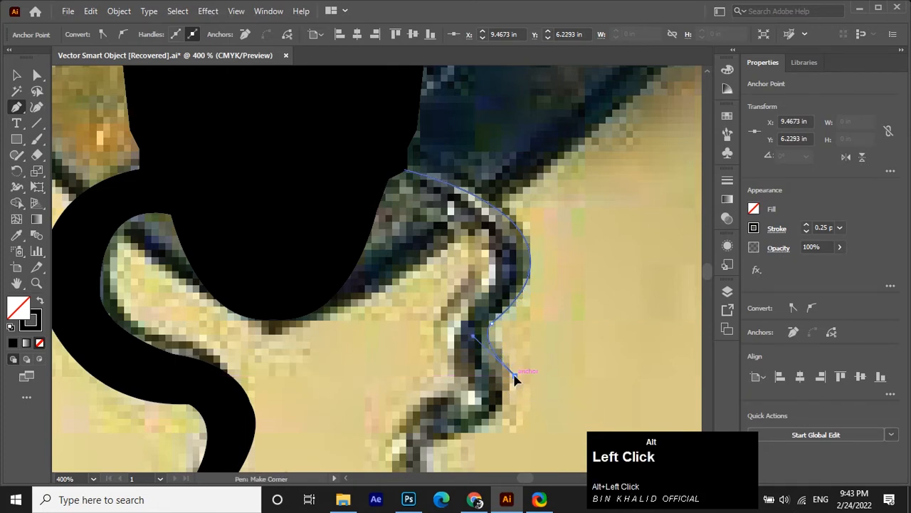
{"action": "left_click_drag", "start_coordinate": [444, 442], "coordinate": [345, 461]}
{"action": "left_click", "coordinate": [443, 441], "text": "alt"}
{"action": "scroll", "coordinate": [443, 440], "scroll_direction": "down", "scroll_amount": 2}
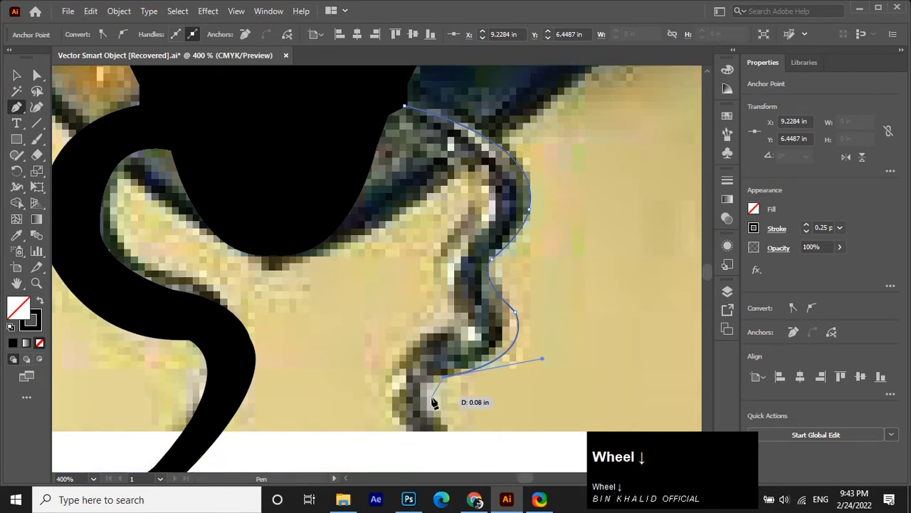
Trace the second cord down to a pointed tip below the image's lower edge and back up to its lowest inner bulge.
{"action": "left_click_drag", "start_coordinate": [442, 425], "coordinate": [459, 432]}
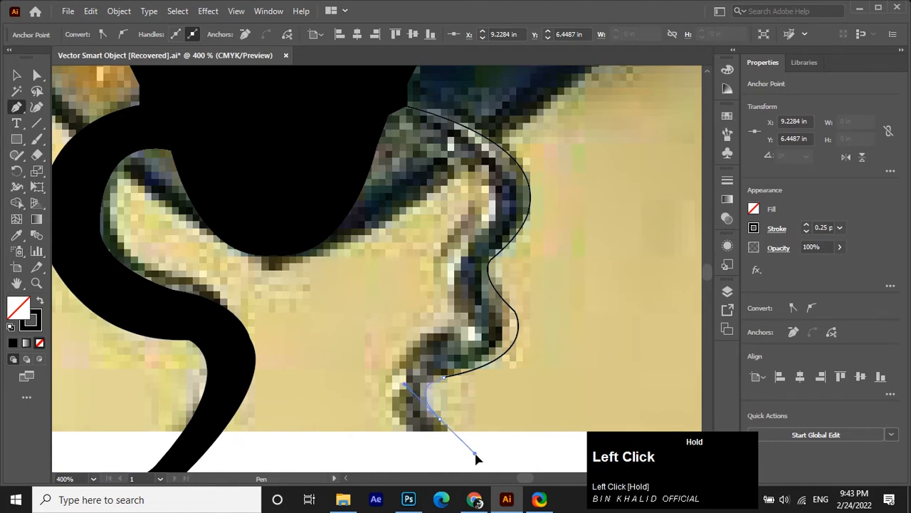
{"action": "left_click_drag", "start_coordinate": [477, 458], "coordinate": [476, 456]}
{"action": "left_click", "coordinate": [439, 428], "text": "alt"}
{"action": "scroll", "coordinate": [442, 426], "scroll_direction": "down", "scroll_amount": 2}
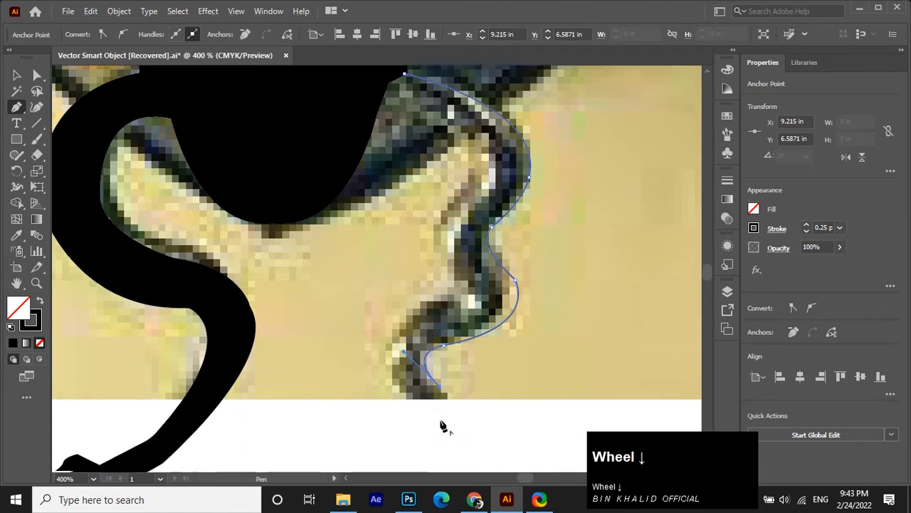
{"action": "scroll", "coordinate": [442, 426], "scroll_direction": "down", "scroll_amount": 1}
{"action": "left_click_drag", "start_coordinate": [489, 408], "coordinate": [386, 324]}
{"action": "left_click_drag", "start_coordinate": [385, 324], "coordinate": [371, 275]}
{"action": "left_click", "coordinate": [385, 322], "text": "alt"}
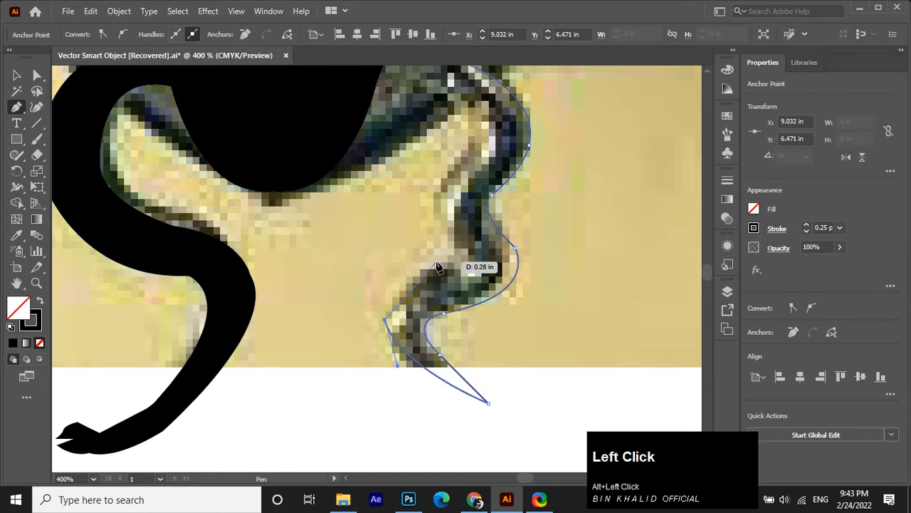
Curve the second cord's inner edge over the lowest bulge with a corner anchor, and nudge that anchor onto the cord's edge.
{"action": "left_click_drag", "start_coordinate": [443, 260], "coordinate": [502, 247]}
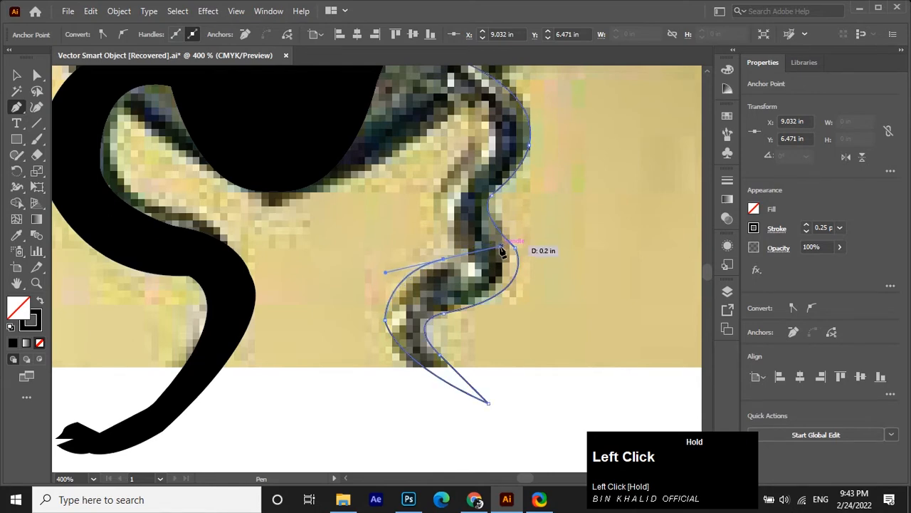
{"action": "left_click_drag", "start_coordinate": [417, 267], "coordinate": [418, 266]}
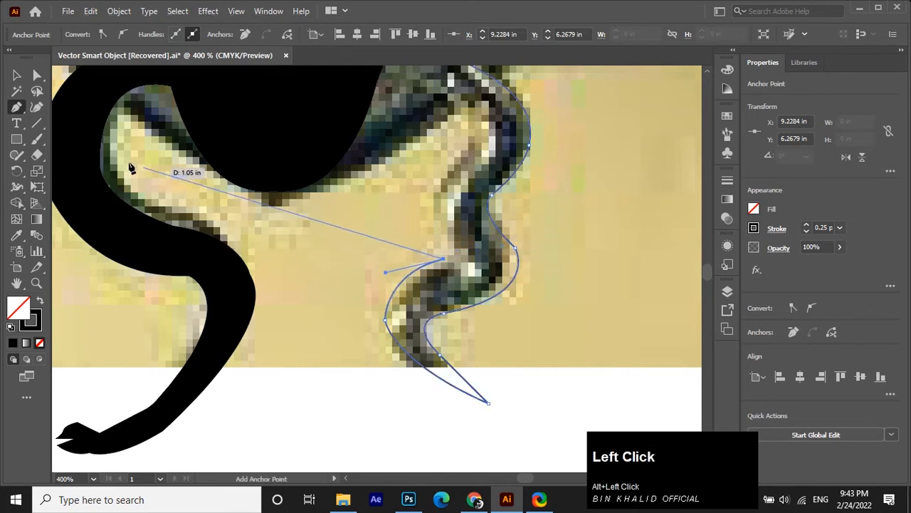
{"action": "left_click", "coordinate": [37, 76]}
{"action": "left_click", "coordinate": [443, 261]}
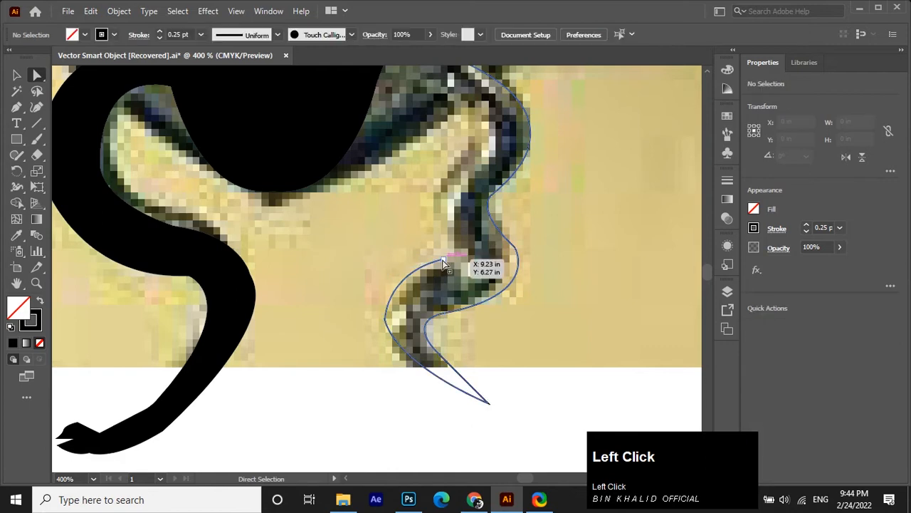
{"action": "left_click_drag", "start_coordinate": [443, 264], "coordinate": [435, 268]}
Continue the second cord's inner edge into the notch and up to the middle bulge, nudging both anchors into place.
{"action": "left_click", "coordinate": [17, 108]}
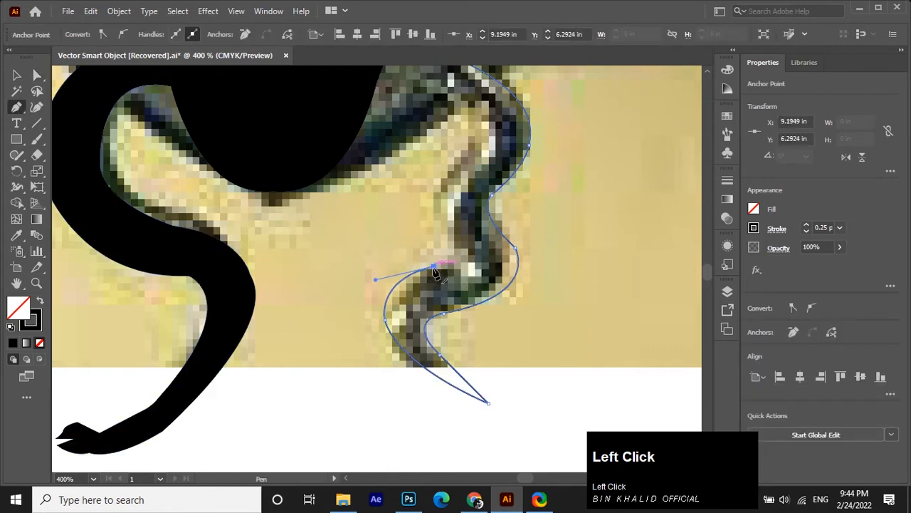
{"action": "left_click", "coordinate": [467, 261]}
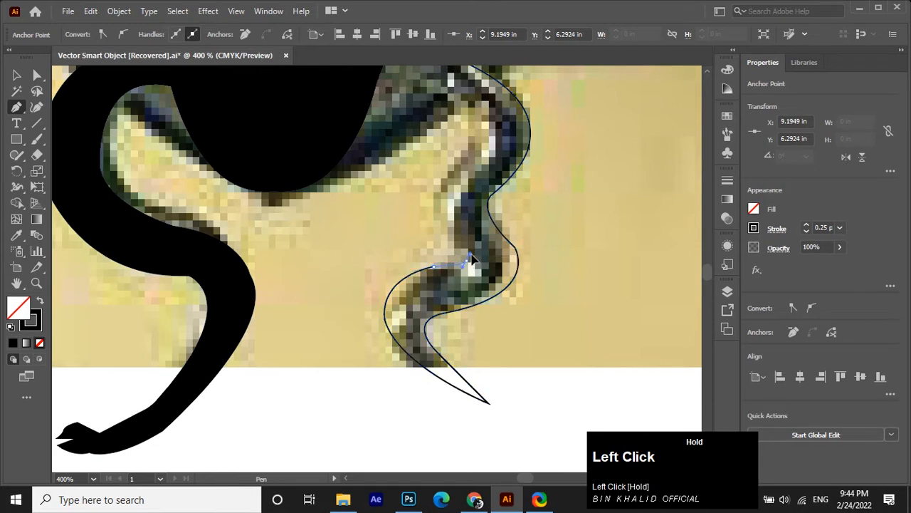
{"action": "left_click_drag", "start_coordinate": [475, 264], "coordinate": [425, 203], "text": "alt"}
{"action": "left_click", "coordinate": [438, 203]}
{"action": "left_click_drag", "start_coordinate": [442, 186], "coordinate": [41, 83]}
{"action": "left_click", "coordinate": [37, 76]}
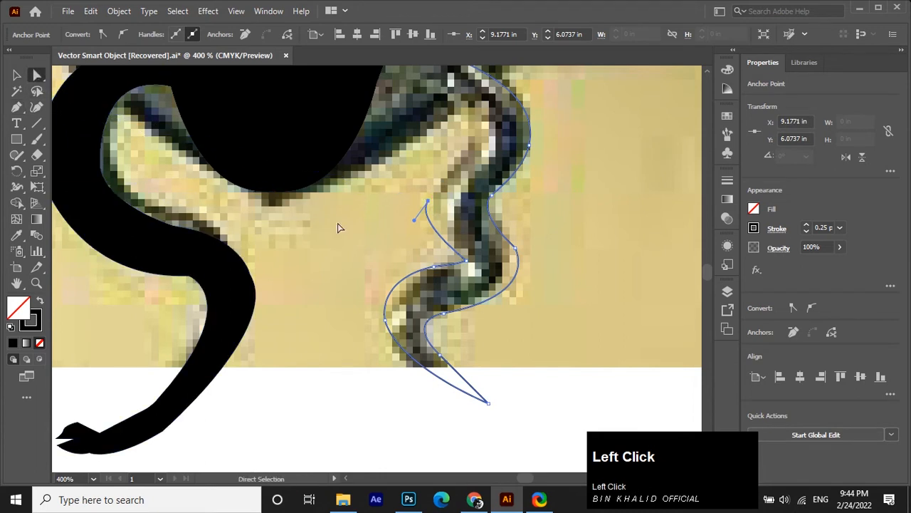
{"action": "left_click_drag", "start_coordinate": [432, 207], "coordinate": [443, 205]}
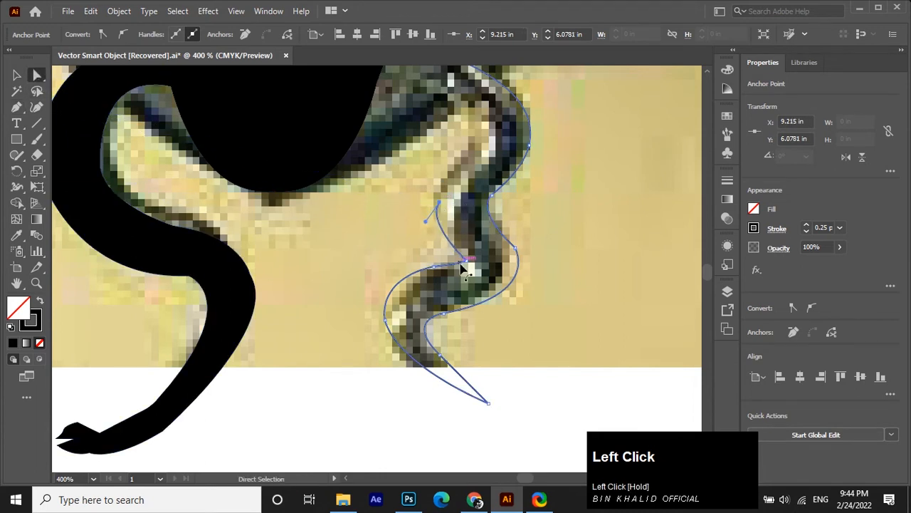
{"action": "left_click_drag", "start_coordinate": [468, 266], "coordinate": [470, 263]}
{"action": "left_click", "coordinate": [438, 204]}
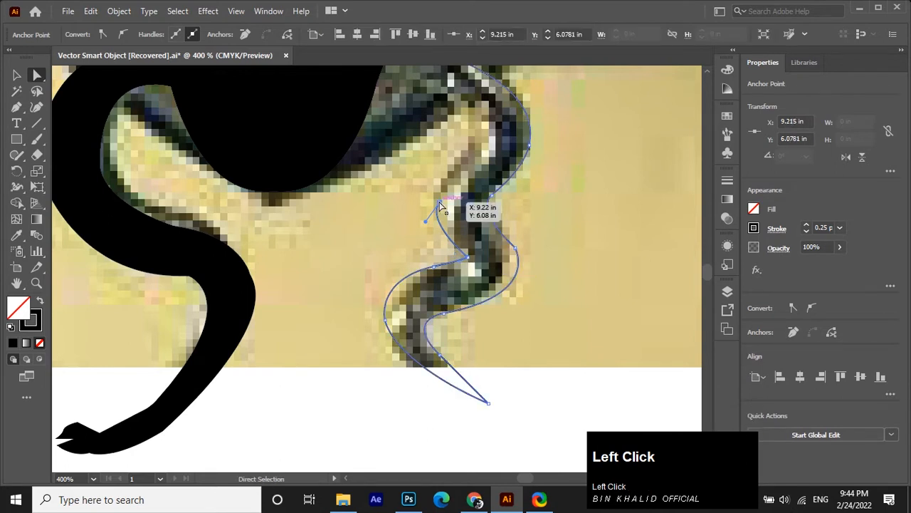
Extend the inner edge up to the underside of the upper bend and adjust its anchors and curve handle to fit the cord.
{"action": "left_click", "coordinate": [16, 107]}
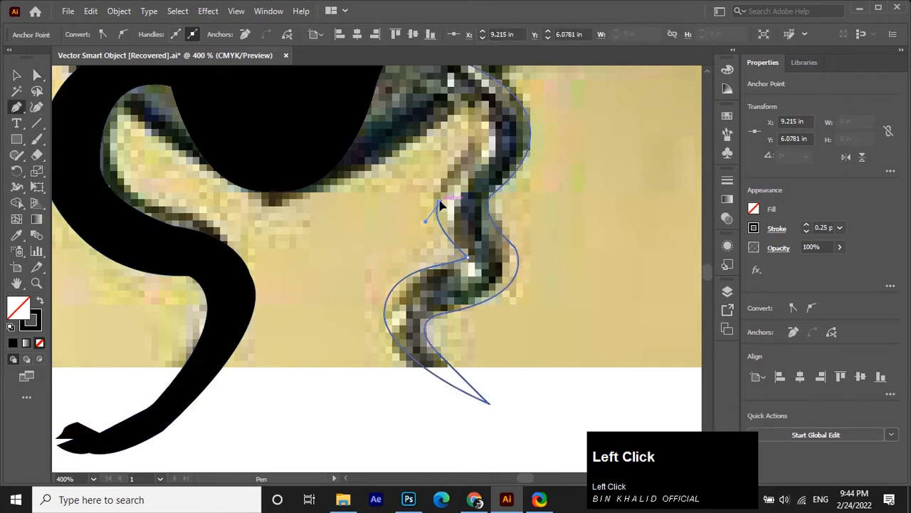
{"action": "left_click", "coordinate": [470, 134]}
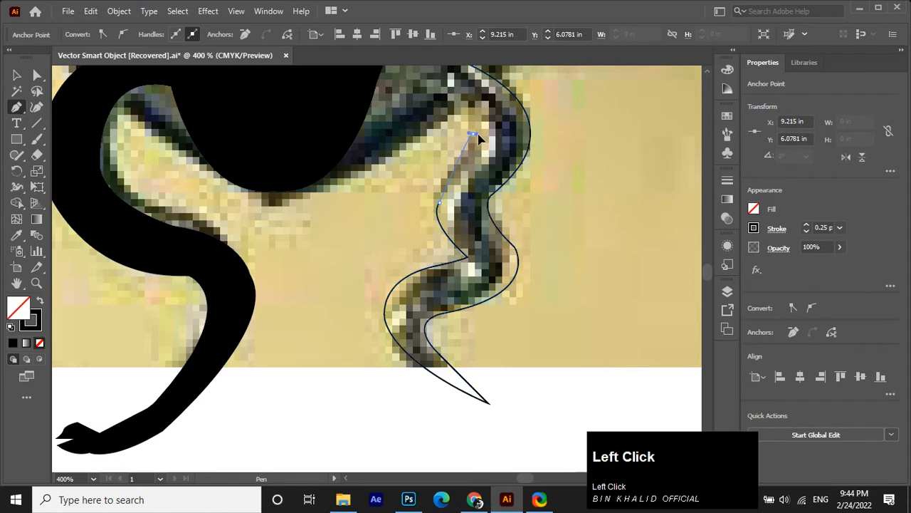
{"action": "left_click_drag", "start_coordinate": [479, 138], "coordinate": [496, 114]}
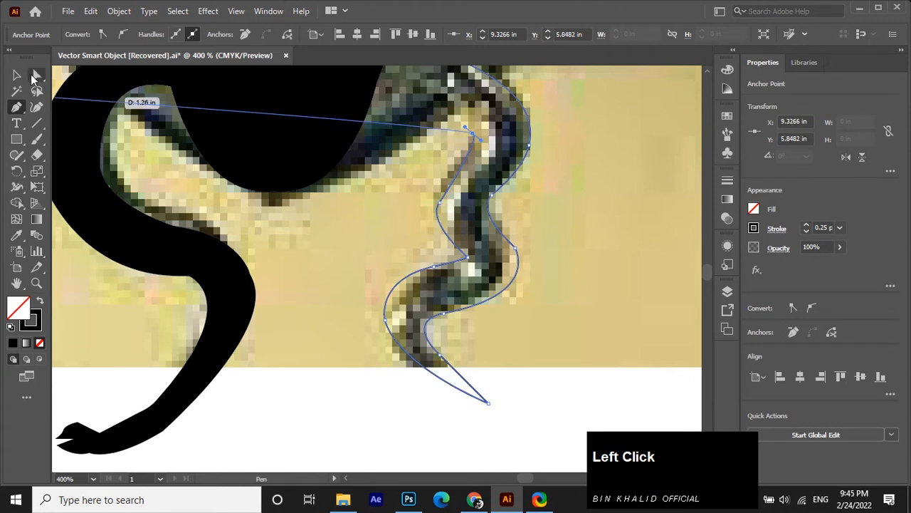
{"action": "key", "text": "a"}
{"action": "left_click_drag", "start_coordinate": [438, 203], "coordinate": [437, 198]}
{"action": "mouse_move", "coordinate": [469, 145]}
{"action": "left_mouse_down"}
{"action": "mouse_move", "coordinate": [471, 130]}
{"action": "mouse_move", "coordinate": [482, 143]}
{"action": "left_mouse_up"}
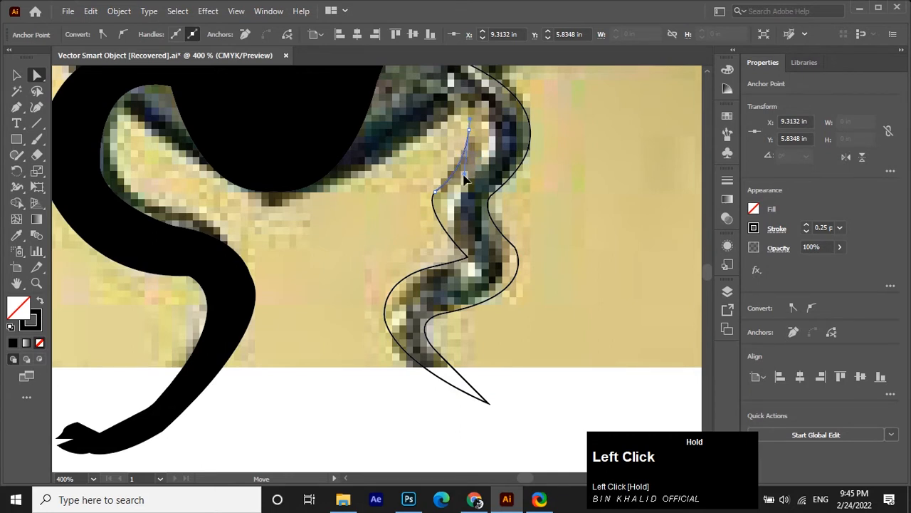
{"action": "left_click_drag", "start_coordinate": [464, 180], "coordinate": [463, 181]}
{"action": "key", "text": "alt"}
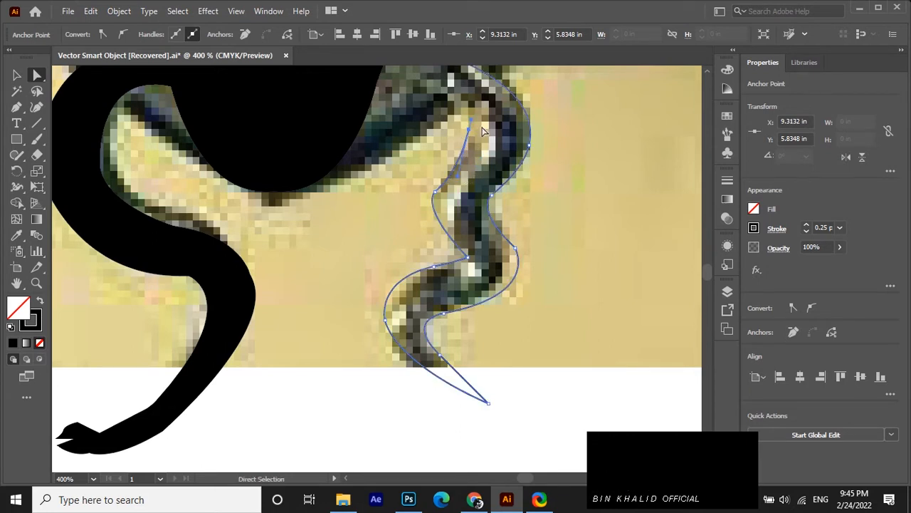
Curve the inner edge back to the muzzle, follow the muzzle's side up, and close the path at its starting anchor.
{"action": "left_click", "coordinate": [16, 107]}
{"action": "scroll", "coordinate": [447, 227], "scroll_direction": "up", "scroll_amount": 2}
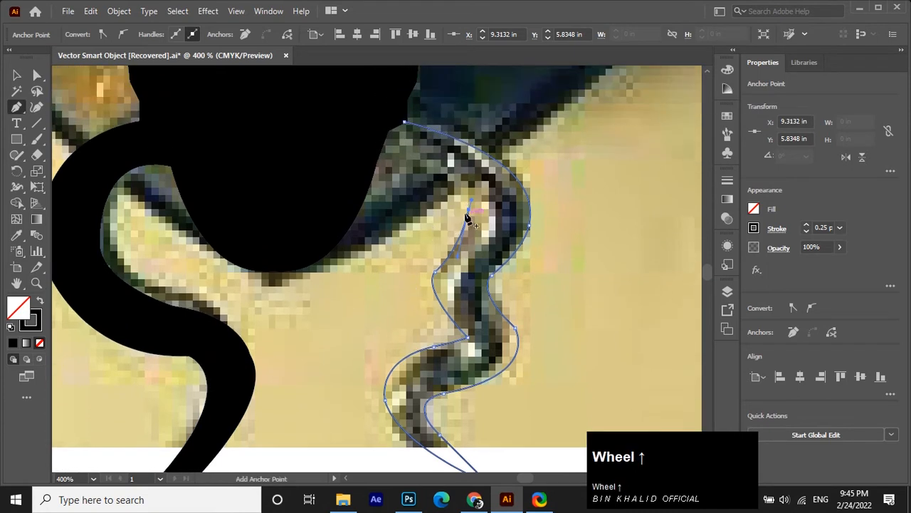
{"action": "left_click_drag", "start_coordinate": [467, 212], "coordinate": [377, 174]}
{"action": "mouse_move", "coordinate": [375, 168]}
{"action": "left_mouse_down"}
{"action": "mouse_move", "coordinate": [321, 177]}
{"action": "mouse_move", "coordinate": [290, 163]}
{"action": "mouse_move", "coordinate": [395, 152]}
{"action": "mouse_move", "coordinate": [375, 174]}
{"action": "left_mouse_up"}
{"action": "left_click", "coordinate": [375, 169], "text": "alt"}
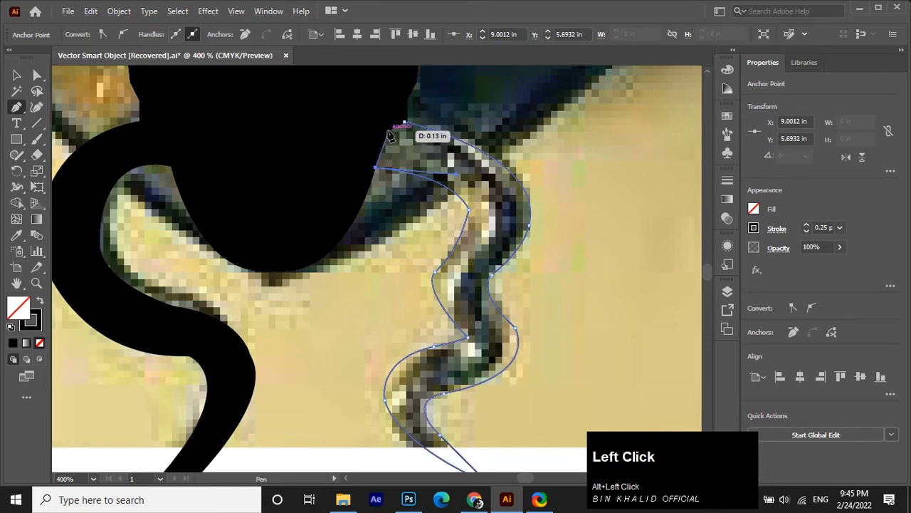
{"action": "left_click", "coordinate": [389, 131]}
{"action": "left_click", "coordinate": [402, 125]}
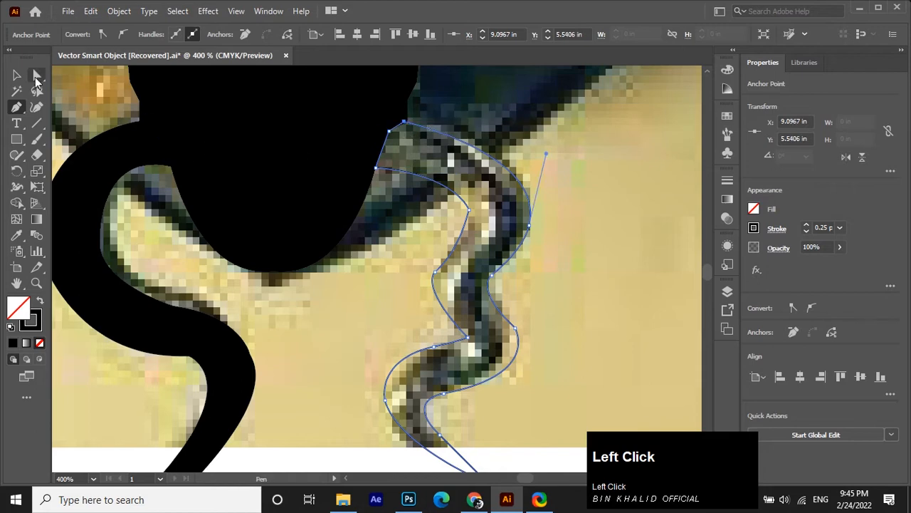
Fill the closed second cord shape with black and deselect it.
{"action": "key", "text": "v"}
{"action": "left_click", "coordinate": [759, 209]}
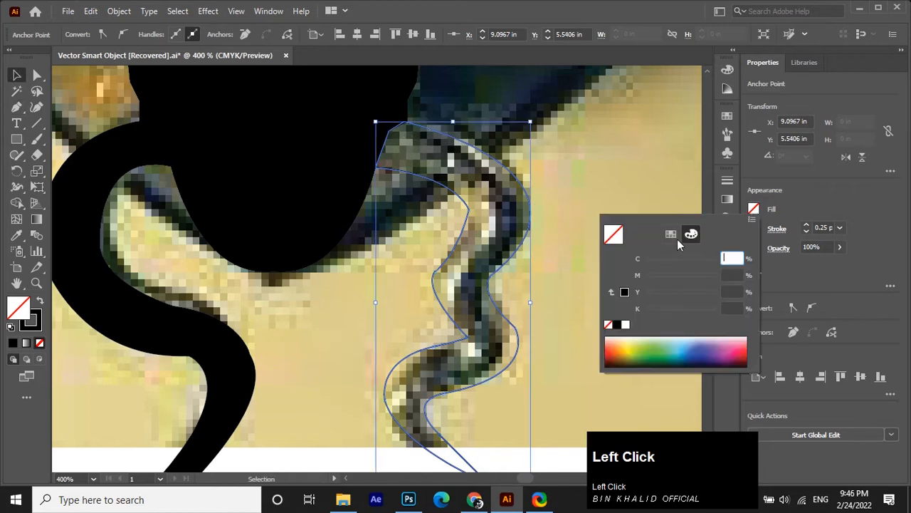
{"action": "left_click", "coordinate": [618, 325]}
{"action": "left_click", "coordinate": [569, 155]}
{"action": "left_click", "coordinate": [588, 191]}
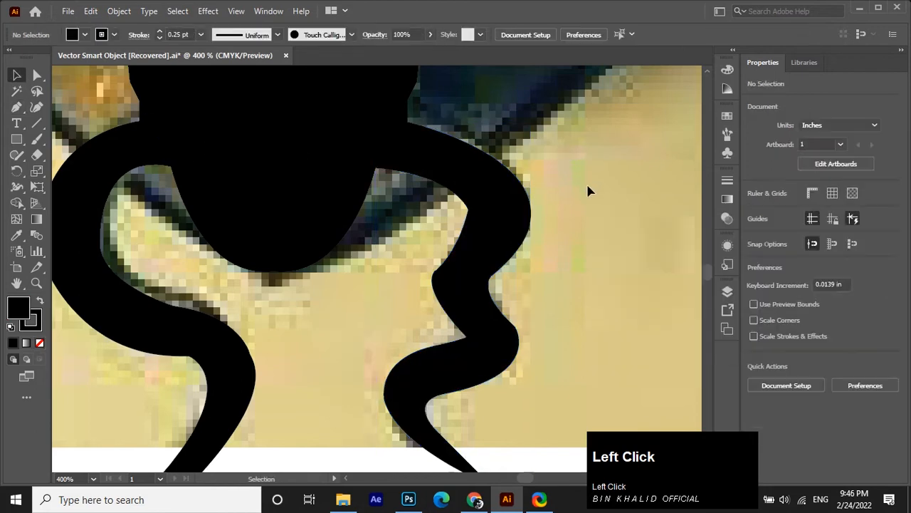
Examine the whole markhor silhouette and both cords against the emblem image, overall and in close-up.
{"action": "scroll", "coordinate": [578, 222], "scroll_direction": "down", "scroll_amount": 4}
{"action": "scroll", "coordinate": [593, 234], "scroll_direction": "up", "scroll_amount": 3}
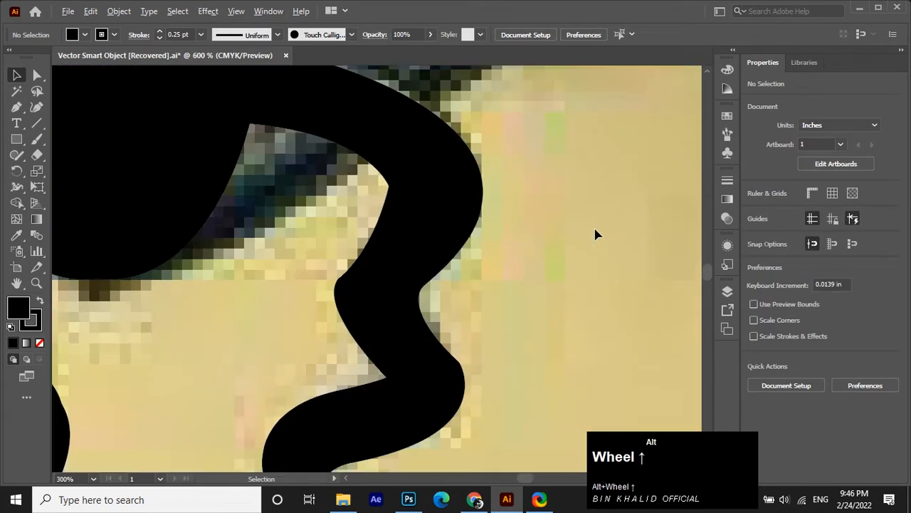
{"action": "scroll", "coordinate": [597, 234], "scroll_direction": "down", "scroll_amount": 2}
{"action": "scroll", "coordinate": [597, 235], "scroll_direction": "down", "scroll_amount": 3}
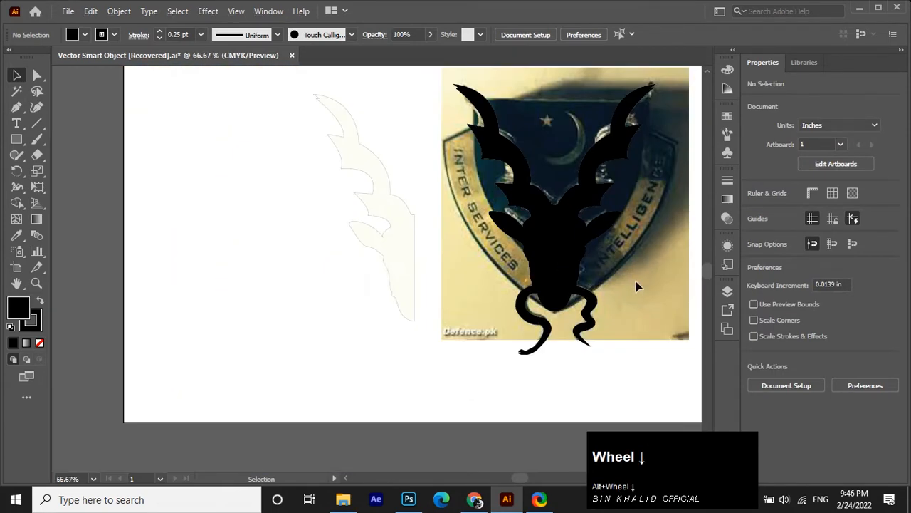
{"action": "left_click", "coordinate": [675, 356]}
{"action": "scroll", "coordinate": [687, 341], "scroll_direction": "left", "scroll_amount": 1}
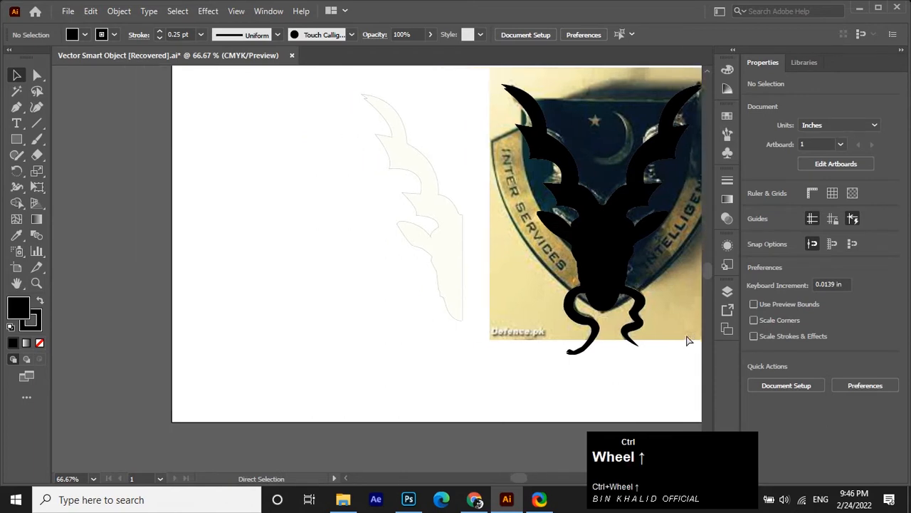
{"action": "scroll", "coordinate": [686, 334], "scroll_direction": "right", "scroll_amount": 3}
{"action": "scroll", "coordinate": [685, 335], "scroll_direction": "right", "scroll_amount": 2}
{"action": "scroll", "coordinate": [624, 325], "scroll_direction": "up", "scroll_amount": 2}
{"action": "scroll", "coordinate": [623, 326], "scroll_direction": "left", "scroll_amount": 1}
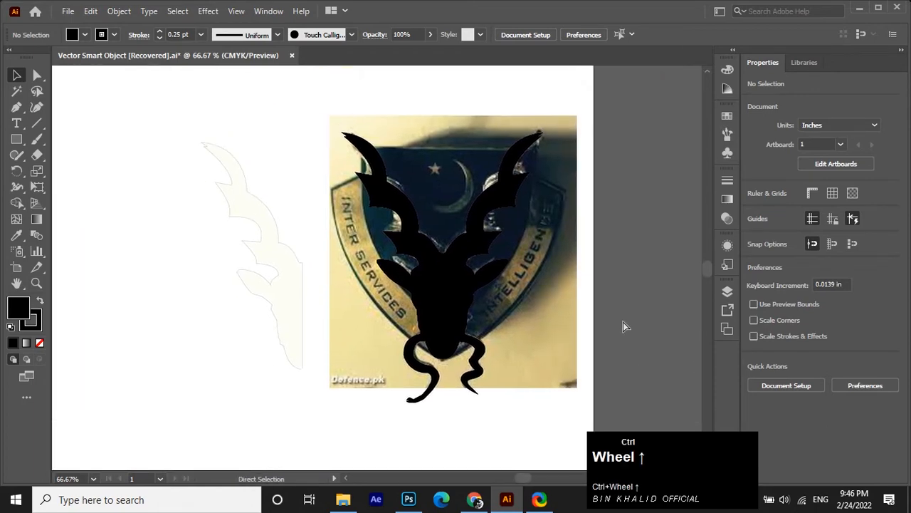
{"action": "scroll", "coordinate": [623, 324], "scroll_direction": "up", "scroll_amount": 1}
{"action": "scroll", "coordinate": [624, 321], "scroll_direction": "up", "scroll_amount": 1}
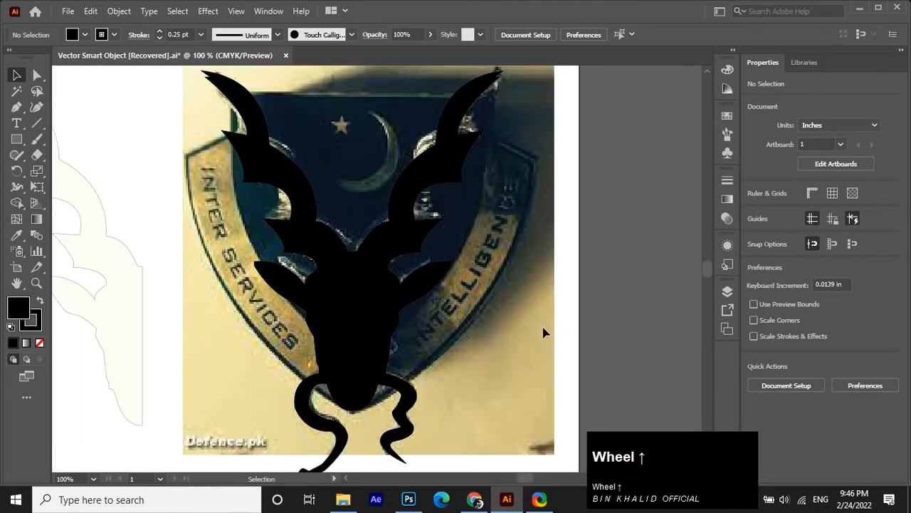
{"action": "scroll", "coordinate": [539, 340], "scroll_direction": "down", "scroll_amount": 1}
{"action": "scroll", "coordinate": [304, 459], "scroll_direction": "up", "scroll_amount": 5}
{"action": "scroll", "coordinate": [304, 459], "scroll_direction": "up", "scroll_amount": 1}
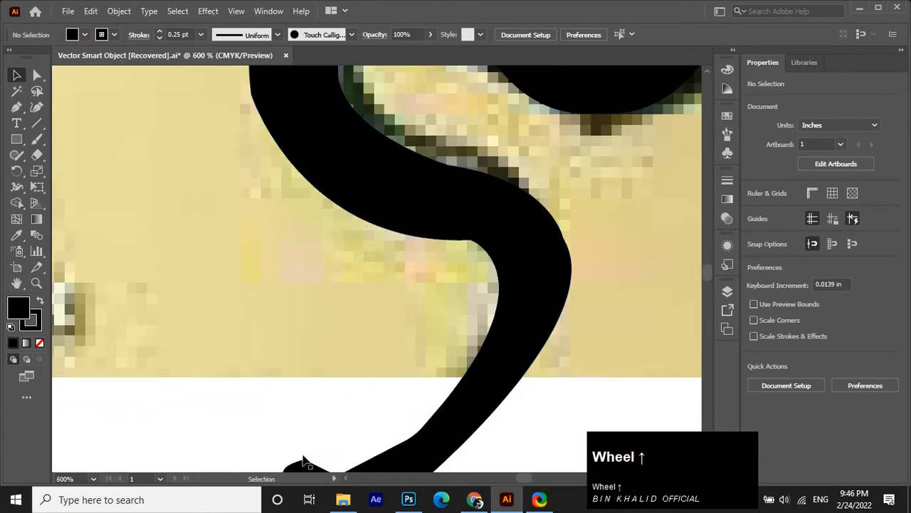
{"action": "scroll", "coordinate": [305, 461], "scroll_direction": "down", "scroll_amount": 1}
{"action": "scroll", "coordinate": [305, 462], "scroll_direction": "down", "scroll_amount": 3}
{"action": "scroll", "coordinate": [426, 422], "scroll_direction": "up", "scroll_amount": 2}
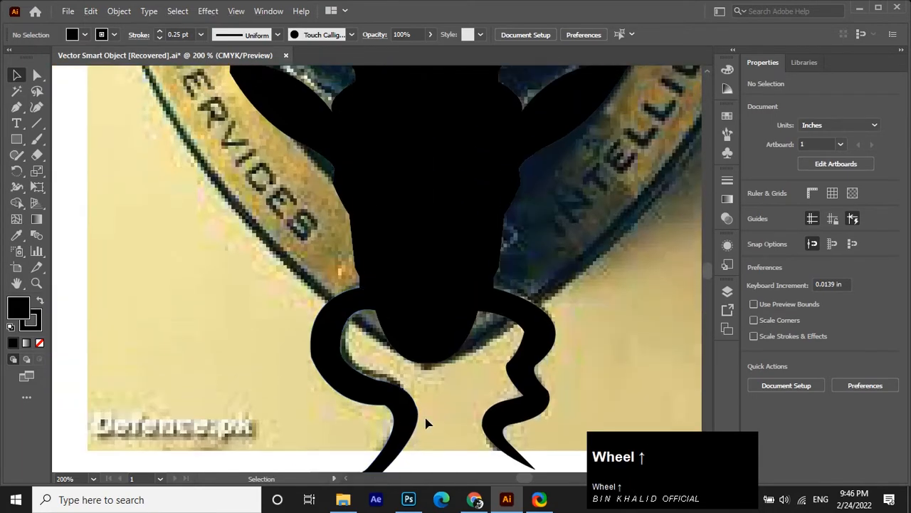
{"action": "scroll", "coordinate": [434, 422], "scroll_direction": "down", "scroll_amount": 1}
{"action": "scroll", "coordinate": [441, 421], "scroll_direction": "up", "scroll_amount": 1}
{"action": "scroll", "coordinate": [539, 360], "scroll_direction": "down", "scroll_amount": 1}
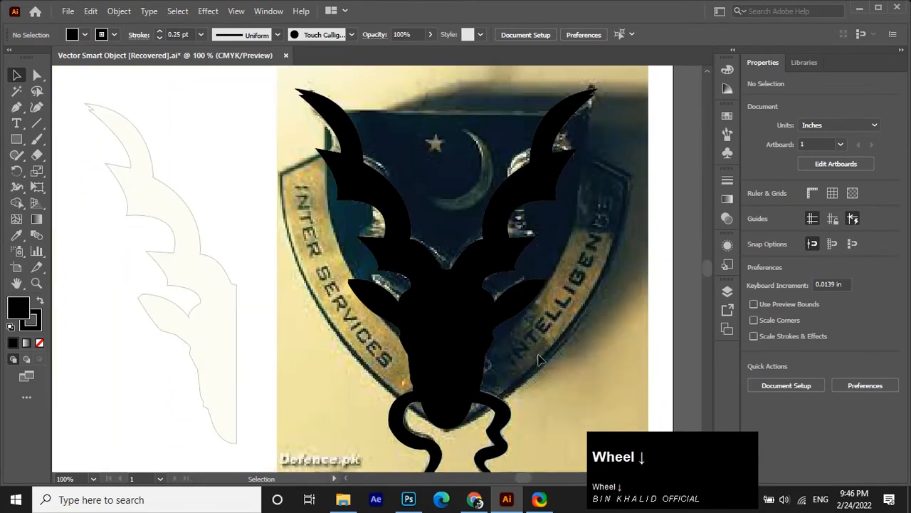
Group the two black cord shapes on both sides of the muzzle, and deselect them.
{"action": "left_click", "coordinate": [508, 406]}
{"action": "left_click", "coordinate": [415, 421], "text": "shift"}
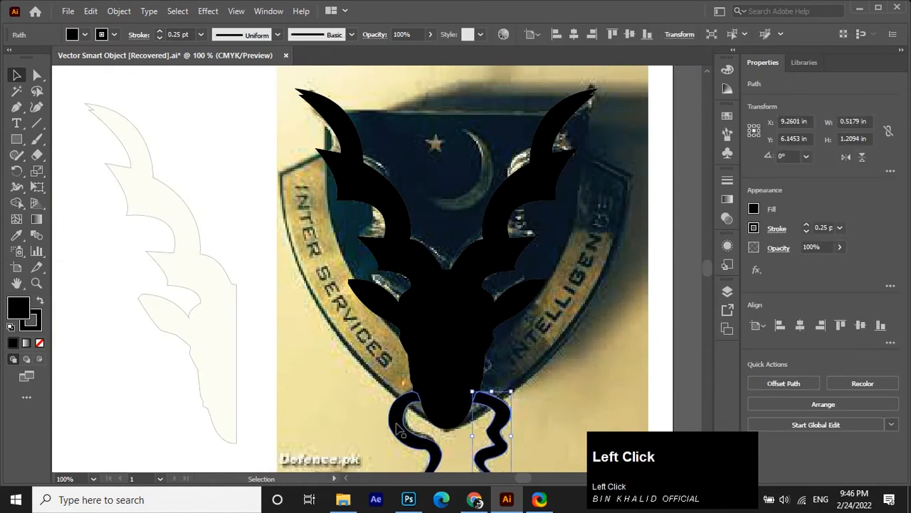
{"action": "scroll", "coordinate": [487, 407], "scroll_direction": "down", "scroll_amount": 2}
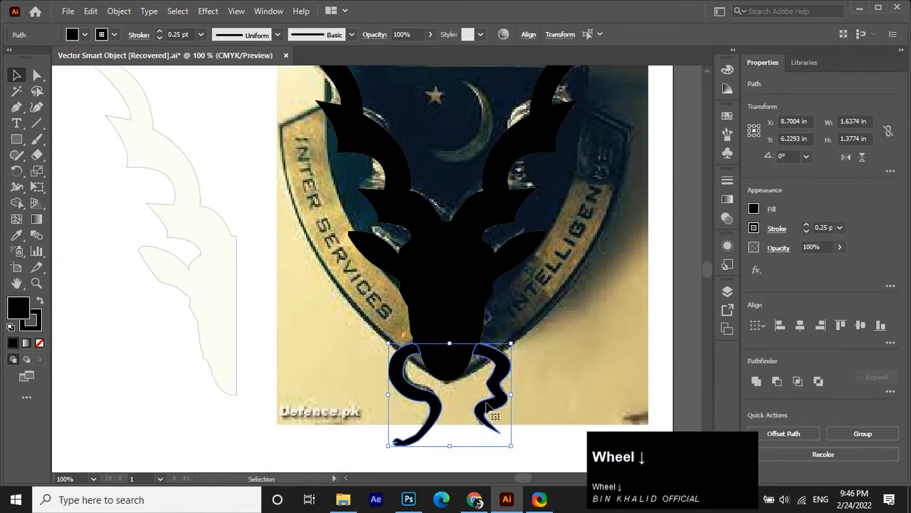
{"action": "right_click", "coordinate": [492, 389]}
{"action": "mouse_move", "coordinate": [518, 321]}
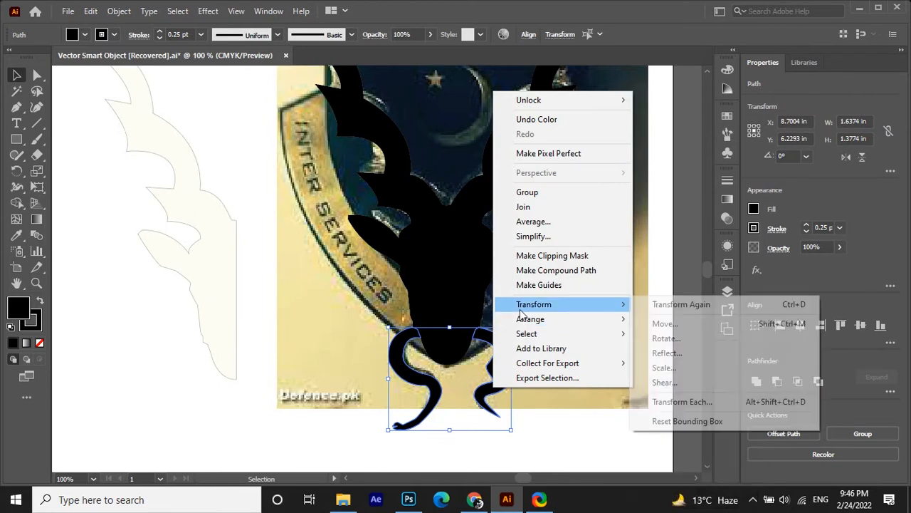
{"action": "left_click", "coordinate": [527, 192]}
{"action": "left_click", "coordinate": [542, 287]}
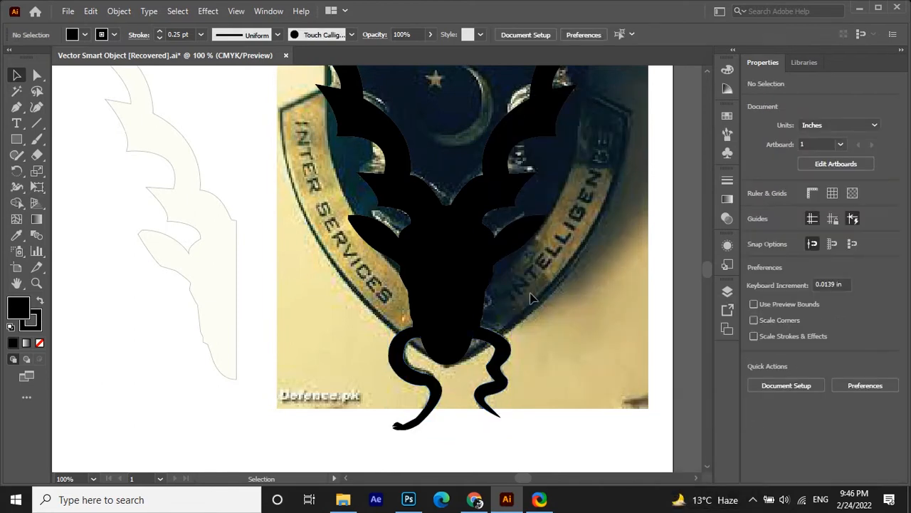
Delete the linked reference emblem image from behind the black markhor head and cords.
{"action": "left_click", "coordinate": [726, 286]}
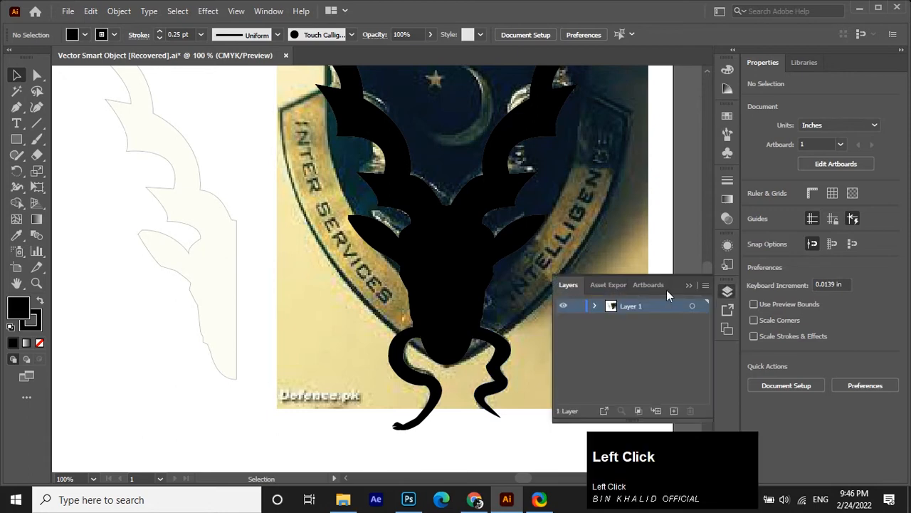
{"action": "left_click", "coordinate": [594, 306]}
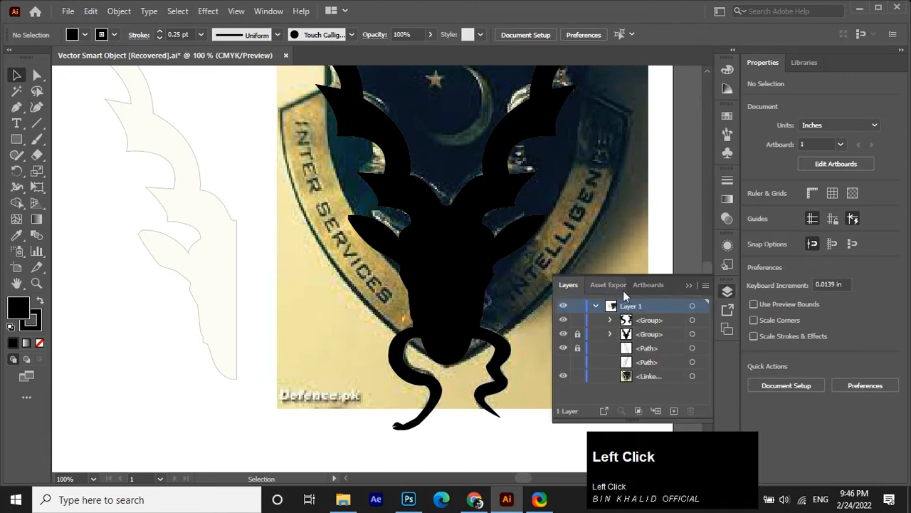
{"action": "left_click", "coordinate": [690, 285]}
{"action": "left_click", "coordinate": [641, 279]}
{"action": "key", "text": "Delete"}
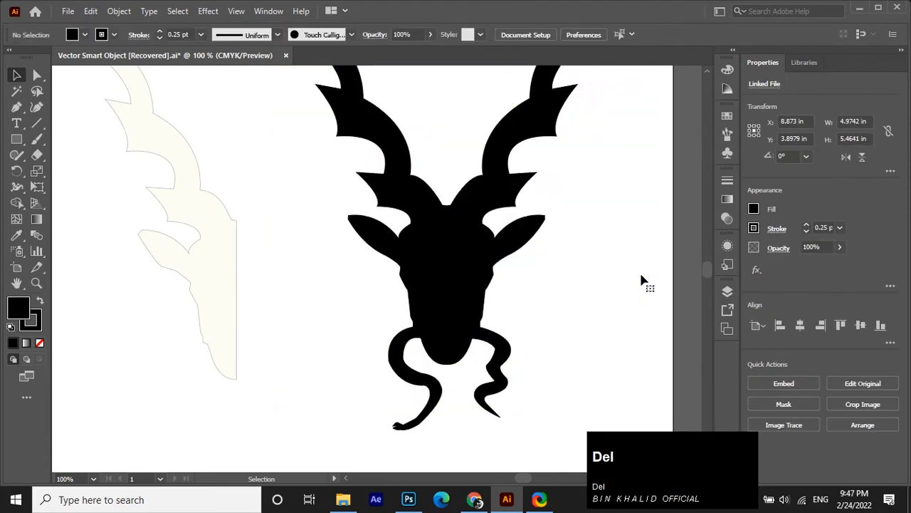
Bring the grouped cords into the Photoshop document, place them around the markhor's muzzle and scale them proportionally to 183.93%.
{"action": "scroll", "coordinate": [537, 380], "scroll_direction": "up", "scroll_amount": 1}
{"action": "scroll", "coordinate": [537, 380], "scroll_direction": "down", "scroll_amount": 1, "text": "alt"}
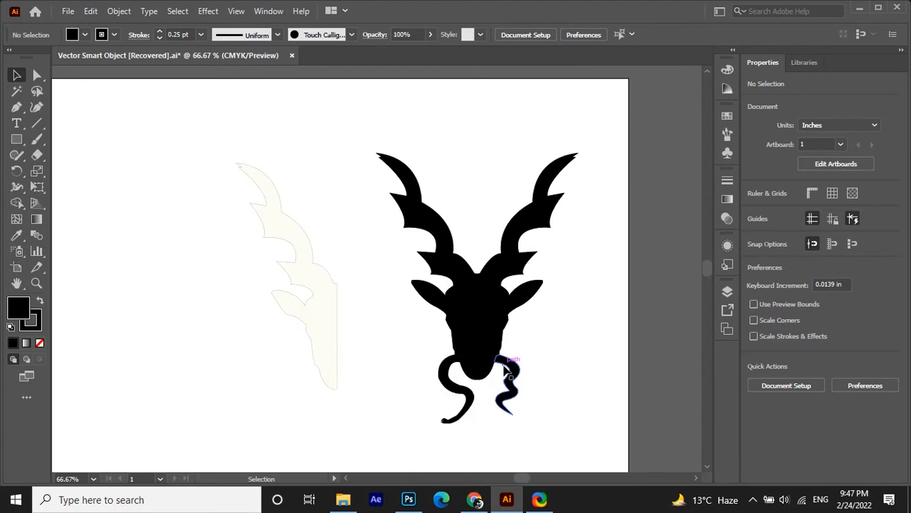
{"action": "left_click_drag", "start_coordinate": [511, 367], "coordinate": [410, 498]}
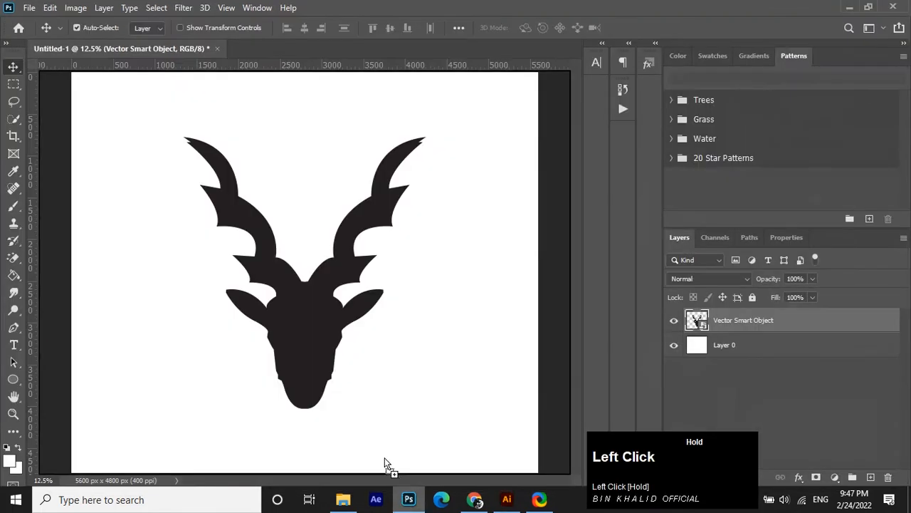
{"action": "left_click_drag", "start_coordinate": [385, 464], "coordinate": [342, 394]}
{"action": "left_click_drag", "start_coordinate": [247, 376], "coordinate": [270, 392]}
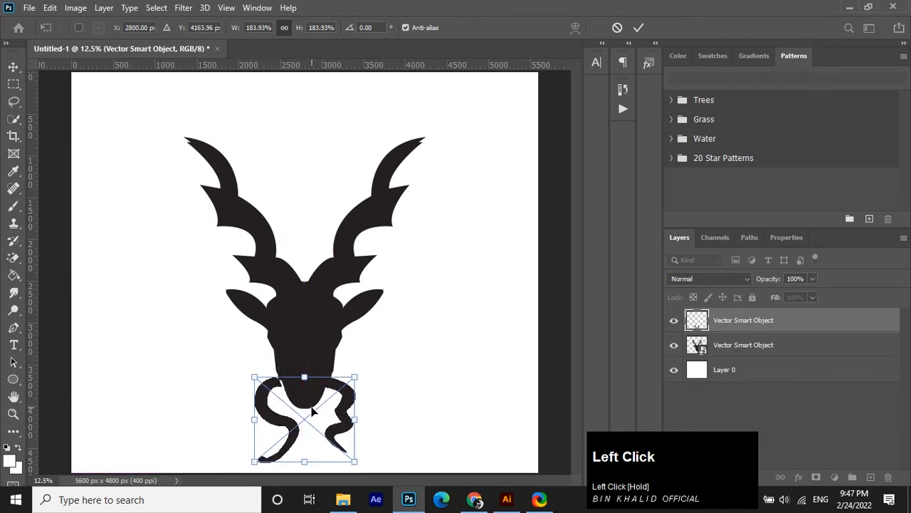
Try to narrow the placed cords to 175.97% width around the muzzle, and undo it.
{"action": "scroll", "coordinate": [311, 407], "scroll_direction": "up", "scroll_amount": 2}
{"action": "scroll", "coordinate": [311, 411], "scroll_direction": "up", "scroll_amount": 1}
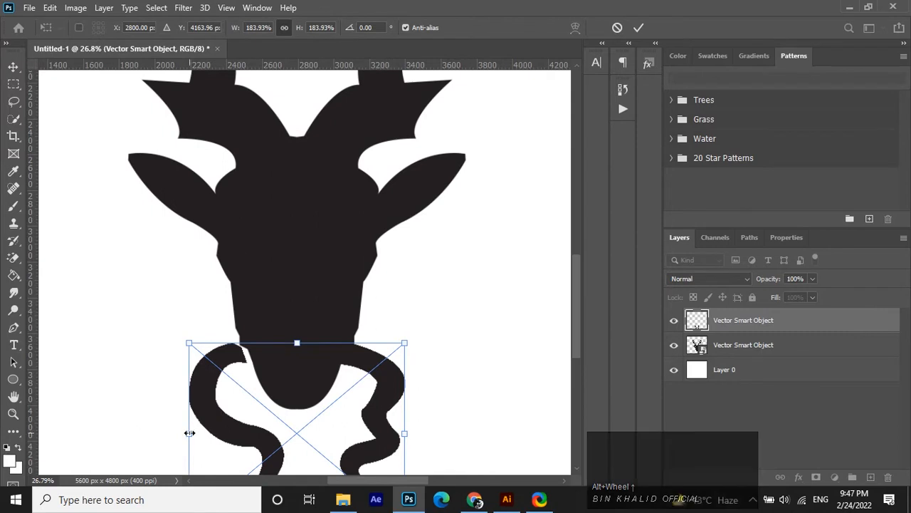
{"action": "left_click_drag", "start_coordinate": [189, 432], "coordinate": [198, 433]}
{"action": "left_click_drag", "start_coordinate": [225, 393], "coordinate": [206, 385]}
{"action": "scroll", "coordinate": [375, 371], "scroll_direction": "down", "scroll_amount": 4}
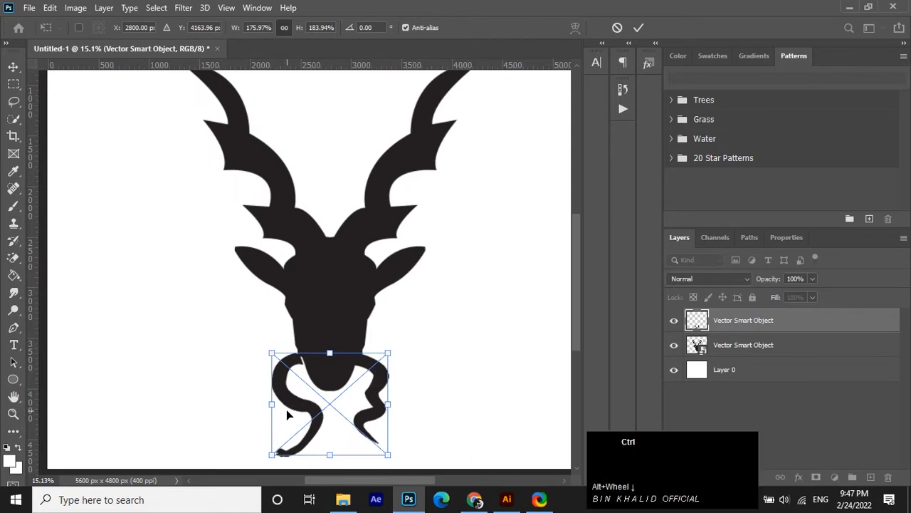
{"action": "key", "text": "ctrl+z"}
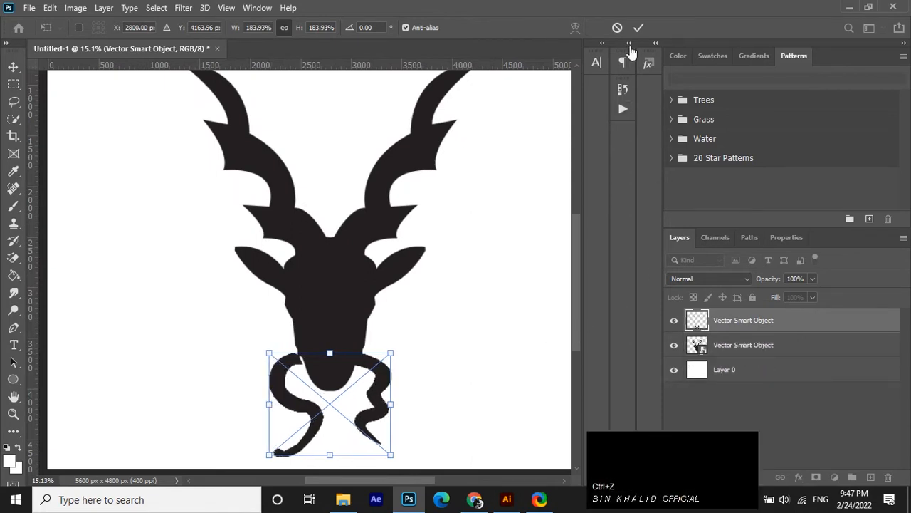
Commit the cords' placement and nudge them slightly right to align both with the muzzle.
{"action": "left_click", "coordinate": [638, 27]}
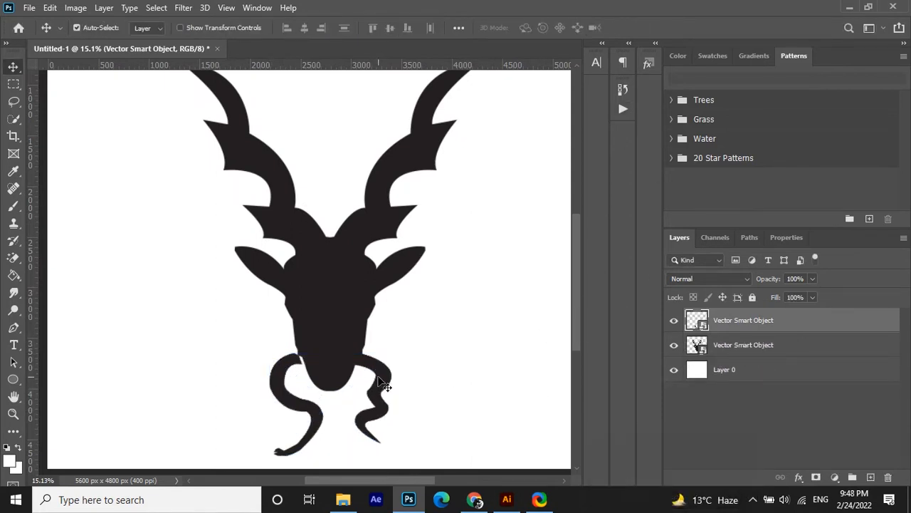
{"action": "key", "text": "Right"}
{"action": "key", "text": "Right"}
{"action": "key", "text": "Right"}
{"action": "key", "text": "Right"}
{"action": "key", "text": "Right"}
{"action": "key", "text": "Left"}
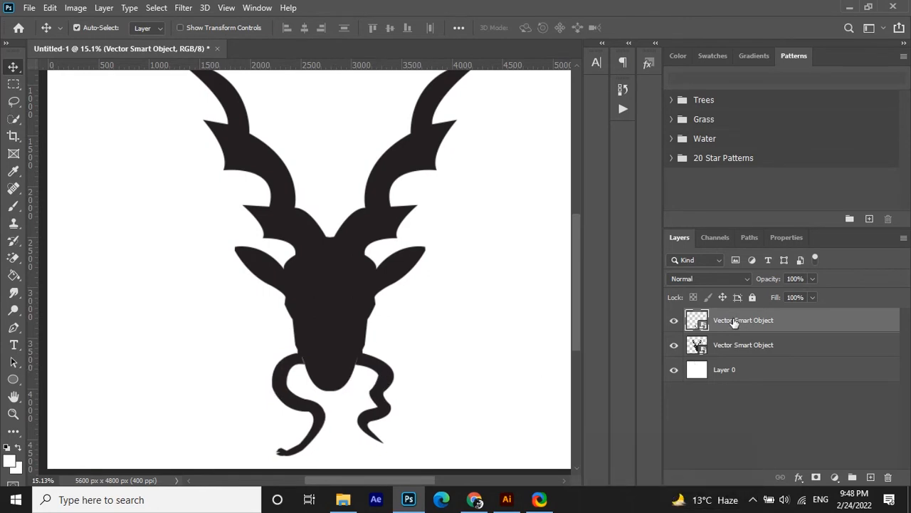
Open the cords' smart object for editing and extend the left cord's blunt upper end slightly inward.
{"action": "double_click", "coordinate": [702, 324]}
{"action": "scroll", "coordinate": [497, 349], "scroll_direction": "up", "scroll_amount": 5, "text": "alt"}
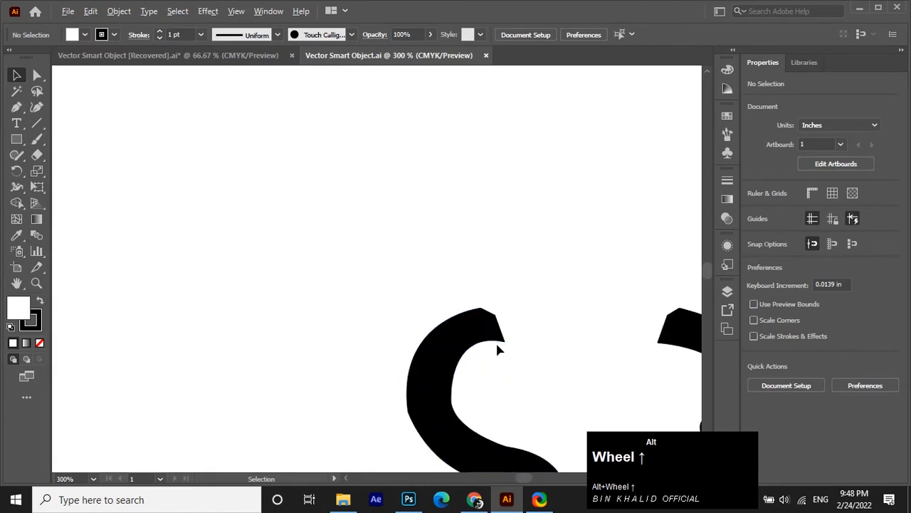
{"action": "scroll", "coordinate": [497, 349], "scroll_direction": "up", "scroll_amount": 1, "text": "alt"}
{"action": "left_click", "coordinate": [37, 74]}
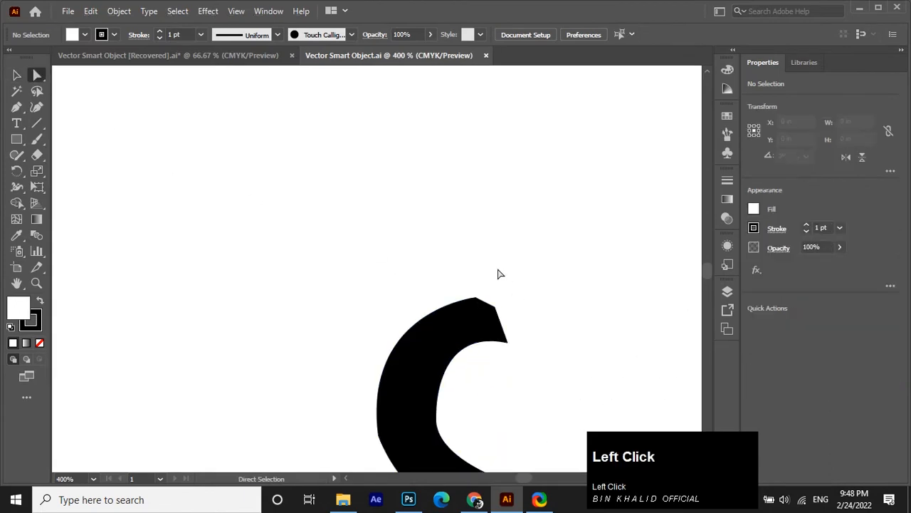
{"action": "left_click_drag", "start_coordinate": [468, 372], "coordinate": [517, 346]}
{"action": "scroll", "coordinate": [518, 346], "scroll_direction": "up", "scroll_amount": 1, "text": "ctrl"}
{"action": "scroll", "coordinate": [518, 345], "scroll_direction": "down", "scroll_amount": 4, "text": "ctrl"}
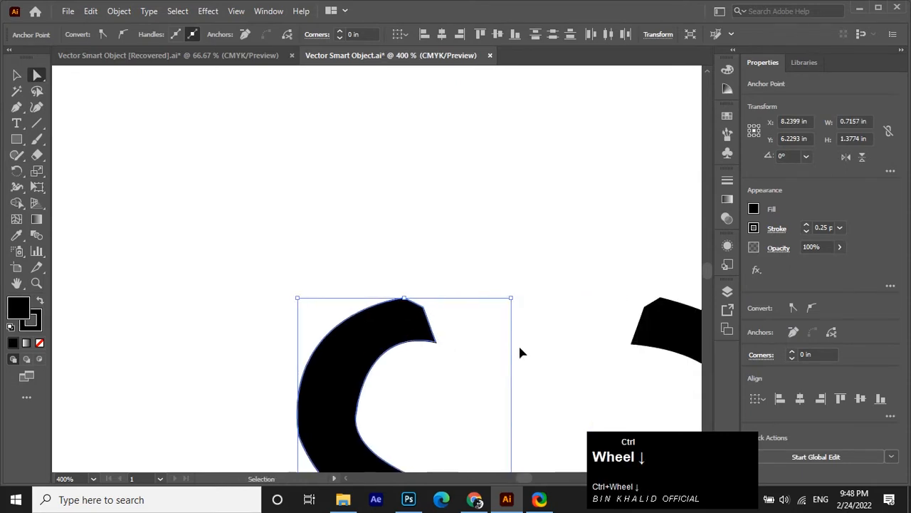
Extend the right cord's blunt upper end slightly inward and save the smart object.
{"action": "left_click", "coordinate": [518, 350]}
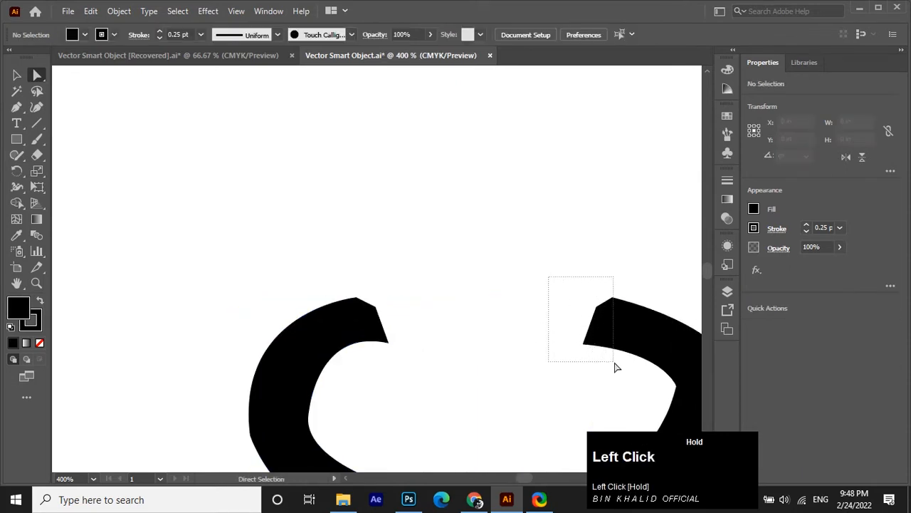
{"action": "left_click_drag", "start_coordinate": [616, 368], "coordinate": [578, 350]}
{"action": "left_click", "coordinate": [539, 332]}
{"action": "key", "text": "ctrl+s"}
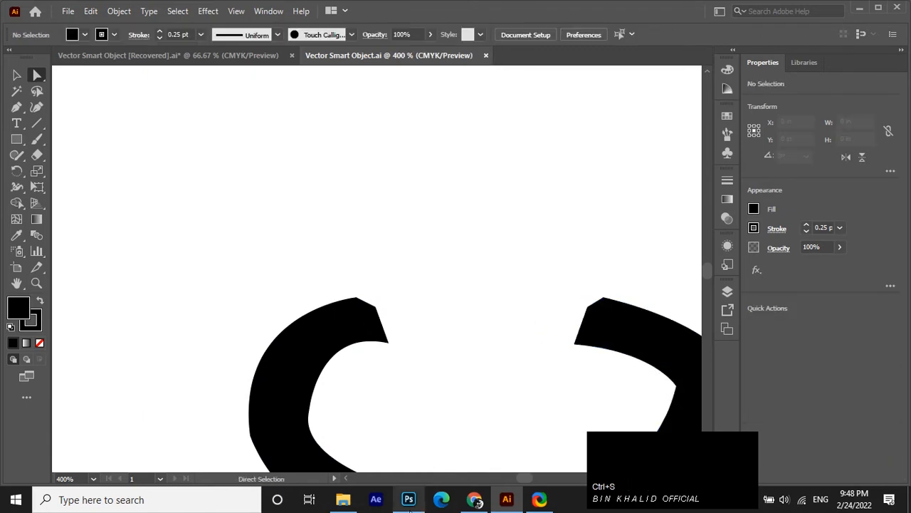
Switch back to Photoshop and rename the head's smart object layer to Markhor.
{"action": "left_click", "coordinate": [410, 500]}
{"action": "left_click", "coordinate": [425, 358]}
{"action": "scroll", "coordinate": [429, 354], "scroll_direction": "down", "scroll_amount": 2, "text": "alt"}
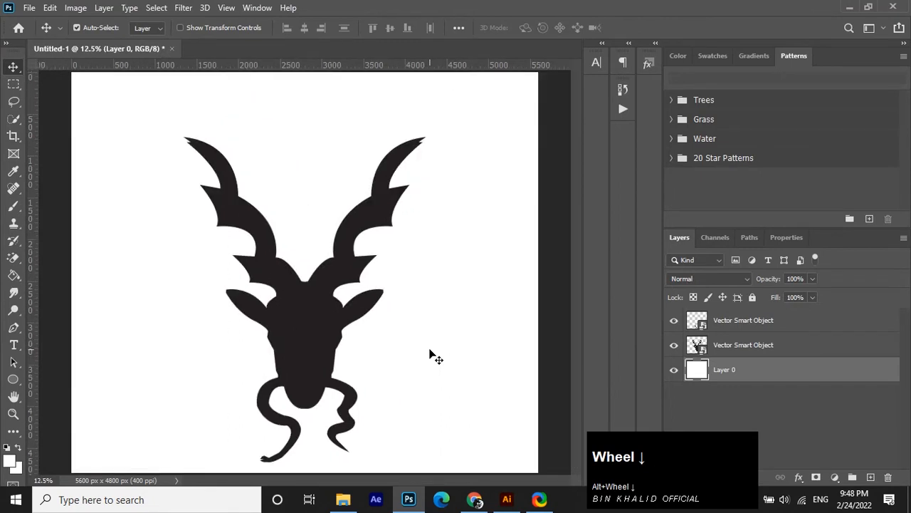
{"action": "left_click", "coordinate": [723, 347]}
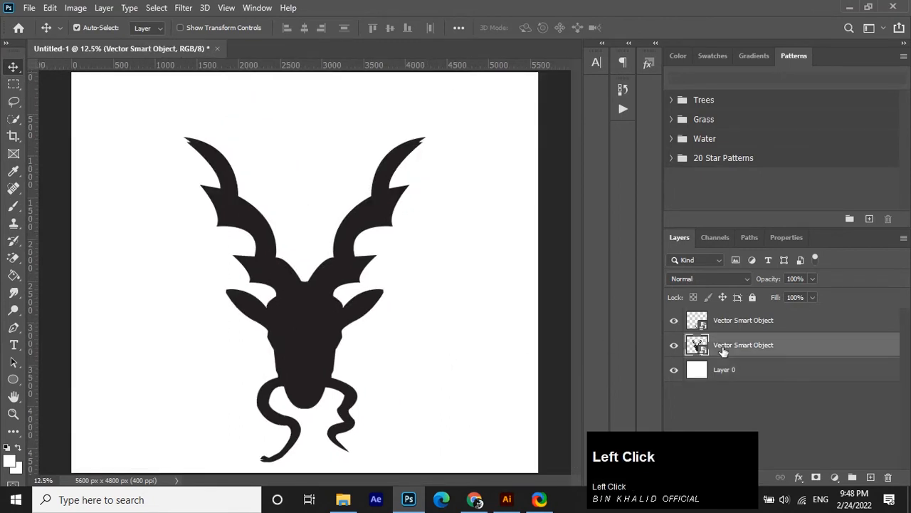
{"action": "type", "text": "Ma"}
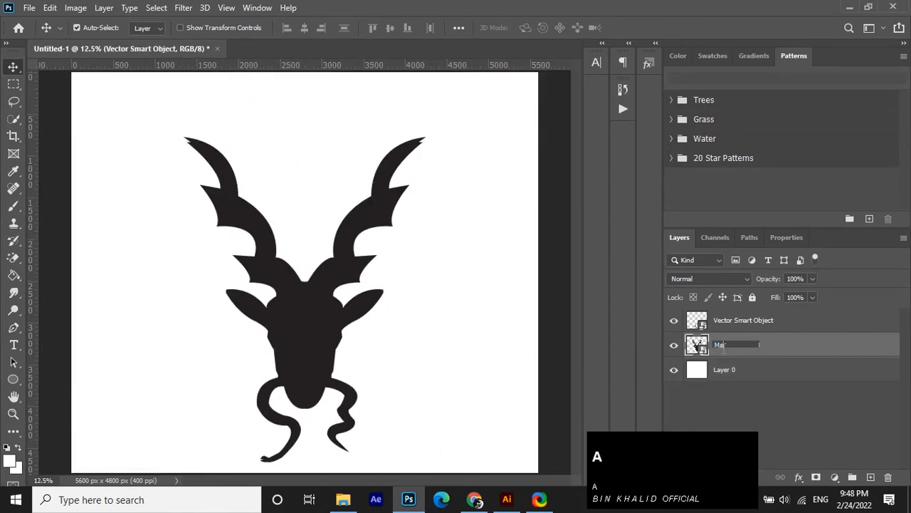
{"action": "type", "text": "rkhor"}
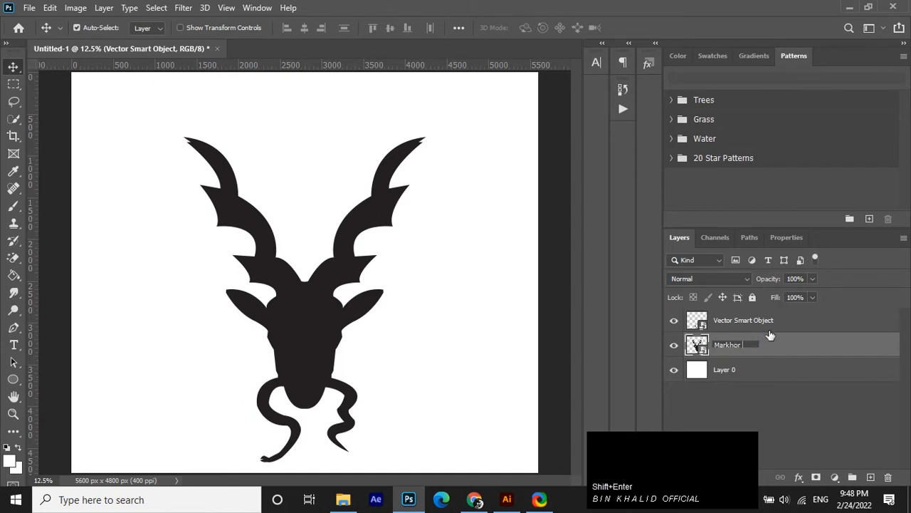
{"action": "key", "text": "Return"}
Rename the cords' smart object layer to Snake and deselect all layers.
{"action": "double_click", "coordinate": [729, 321]}
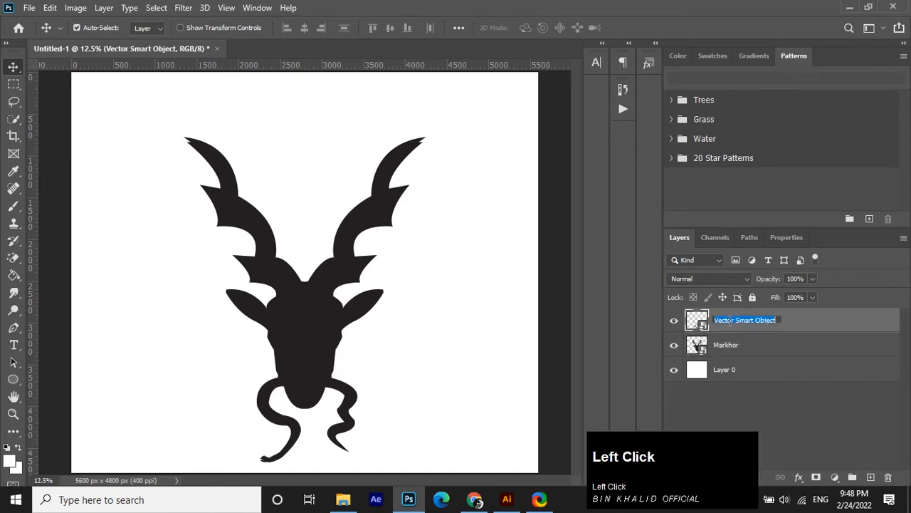
{"action": "type", "text": "Sna"}
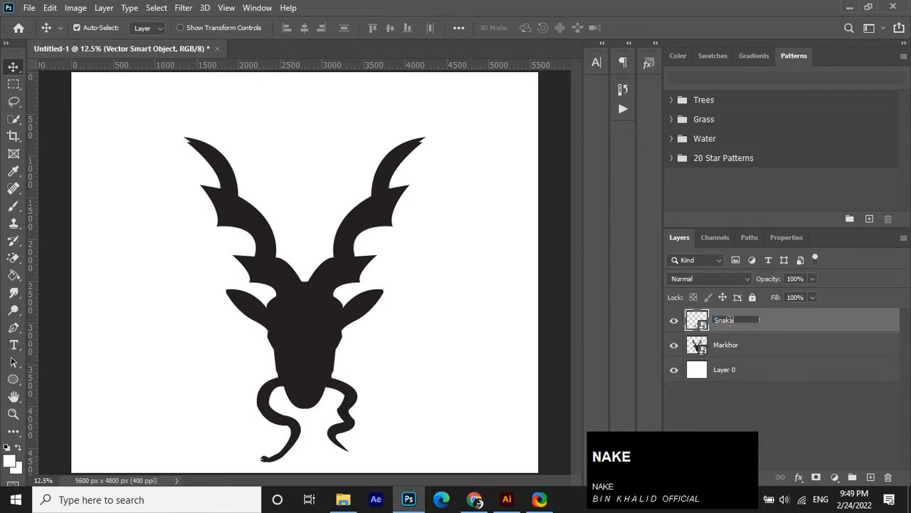
{"action": "type", "text": "ke"}
{"action": "key", "text": "Return"}
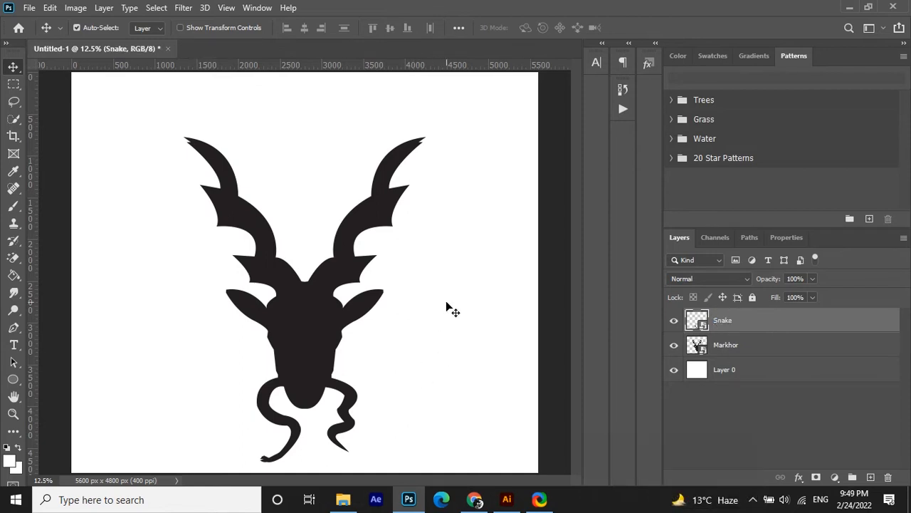
{"action": "left_click", "coordinate": [736, 407]}
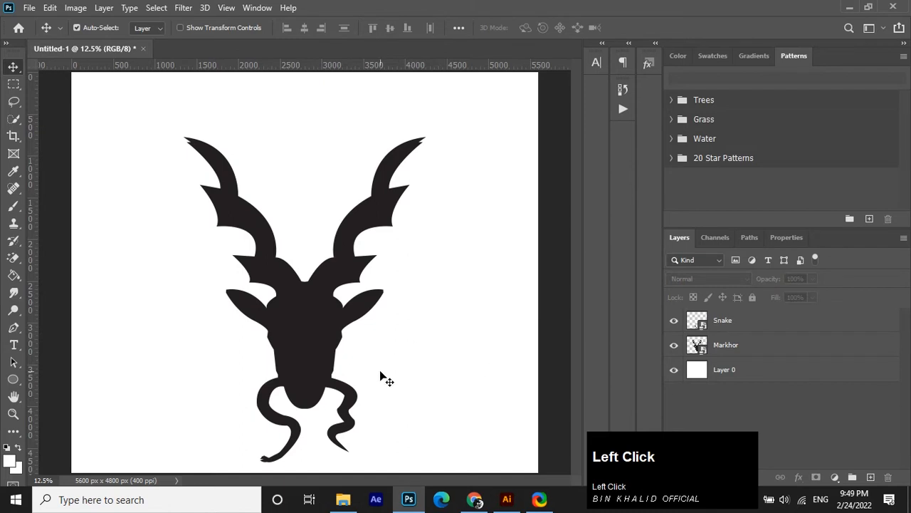
{"action": "scroll", "coordinate": [353, 402], "scroll_direction": "down", "scroll_amount": 1}
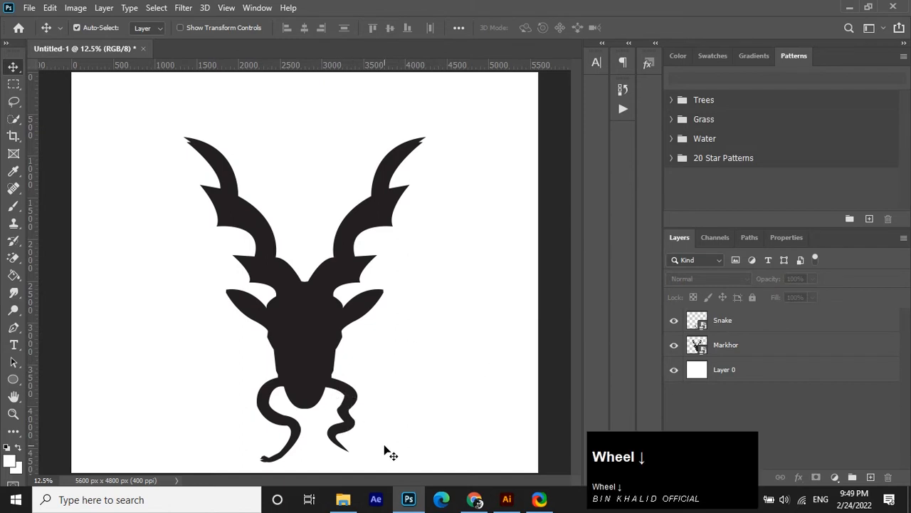
Return to Illustrator, close the cords' smart object document, and lock the grouped cords in the main drawing.
{"action": "left_click", "coordinate": [507, 499]}
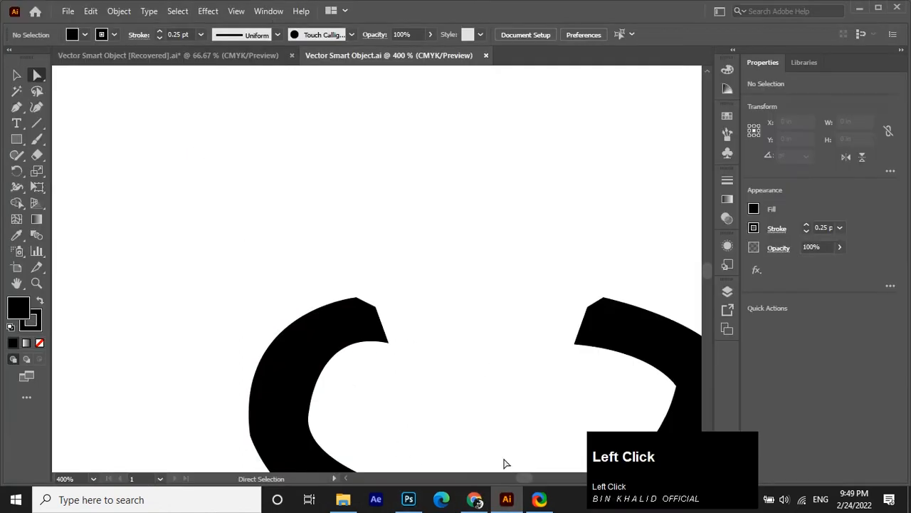
{"action": "left_click", "coordinate": [485, 55]}
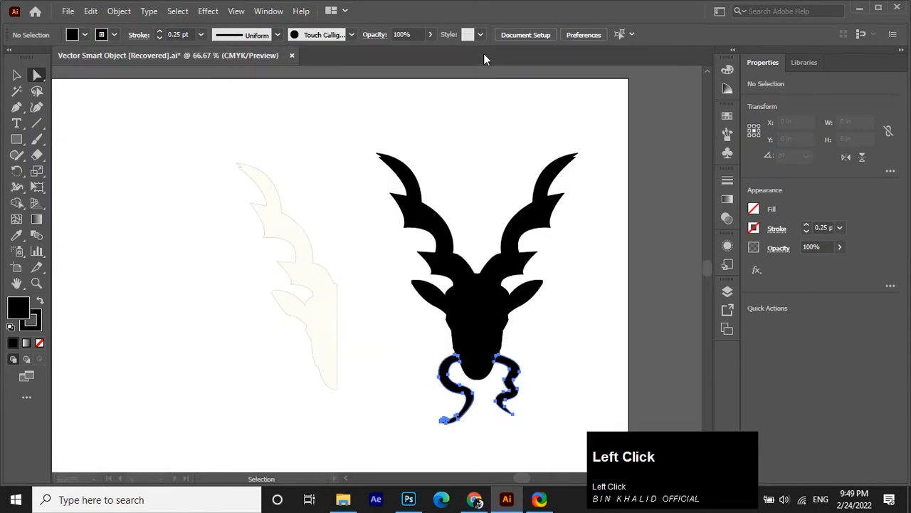
{"action": "left_click", "coordinate": [543, 368]}
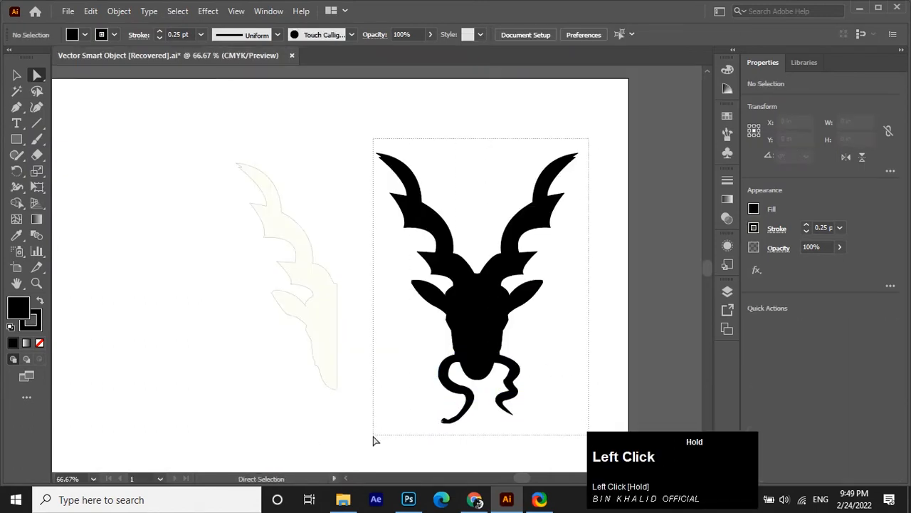
{"action": "left_click_drag", "start_coordinate": [376, 441], "coordinate": [376, 439]}
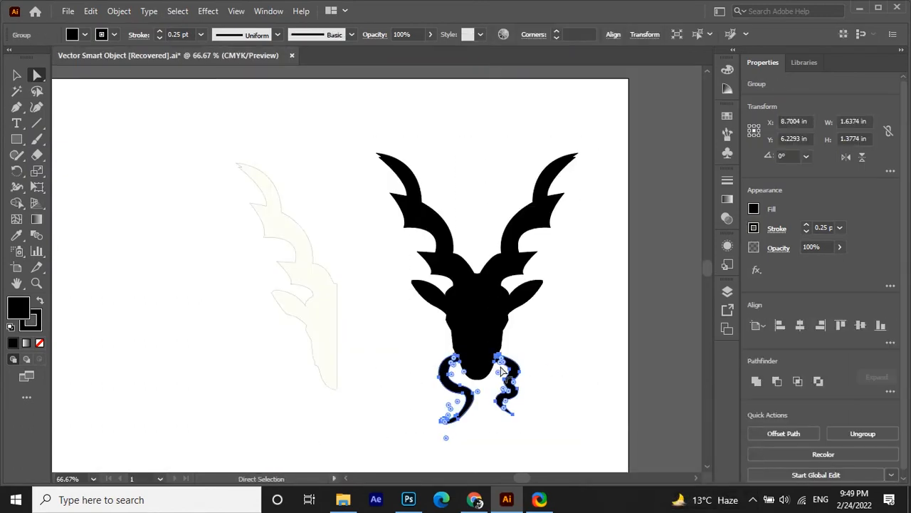
{"action": "key", "text": "ctrl+2"}
{"action": "left_click", "coordinate": [559, 355]}
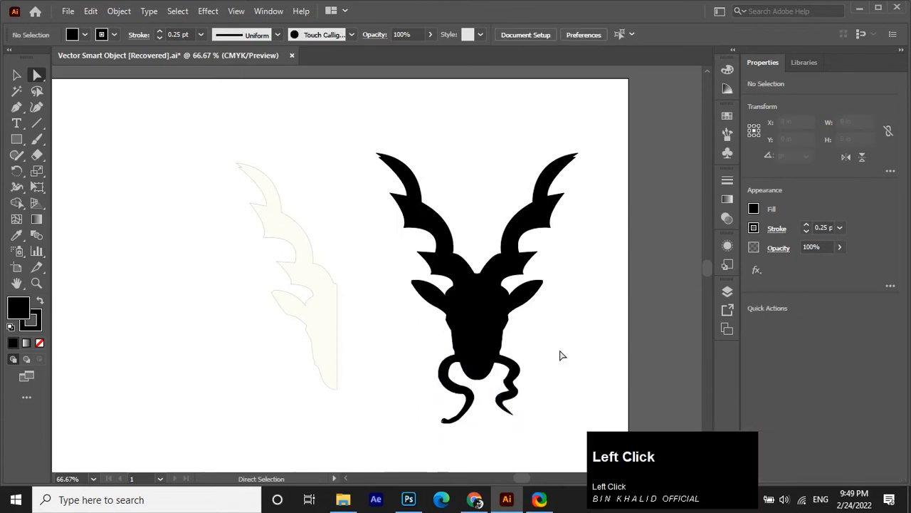
Draw a small closed curved eye shape with the Pen tool inside the head near the left ear's base, and fill it white.
{"action": "scroll", "coordinate": [470, 344], "scroll_direction": "up", "scroll_amount": 2, "text": "alt"}
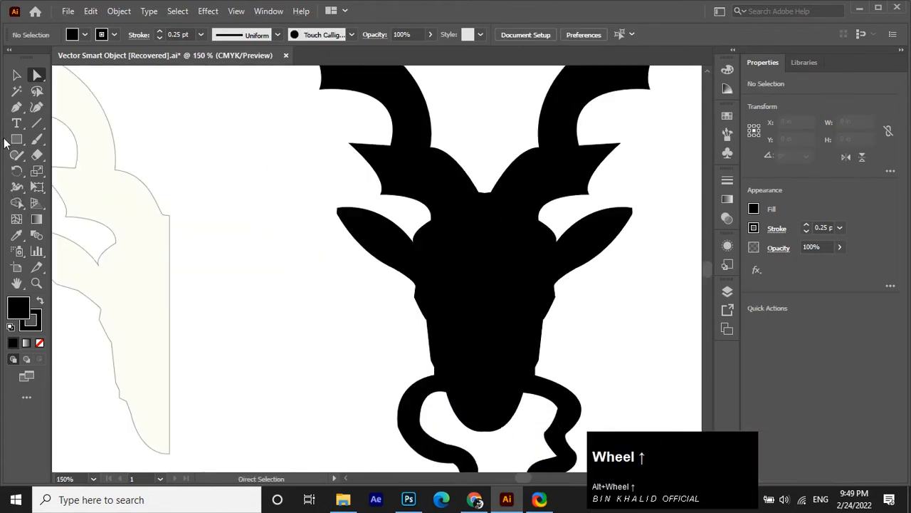
{"action": "left_click", "coordinate": [17, 108]}
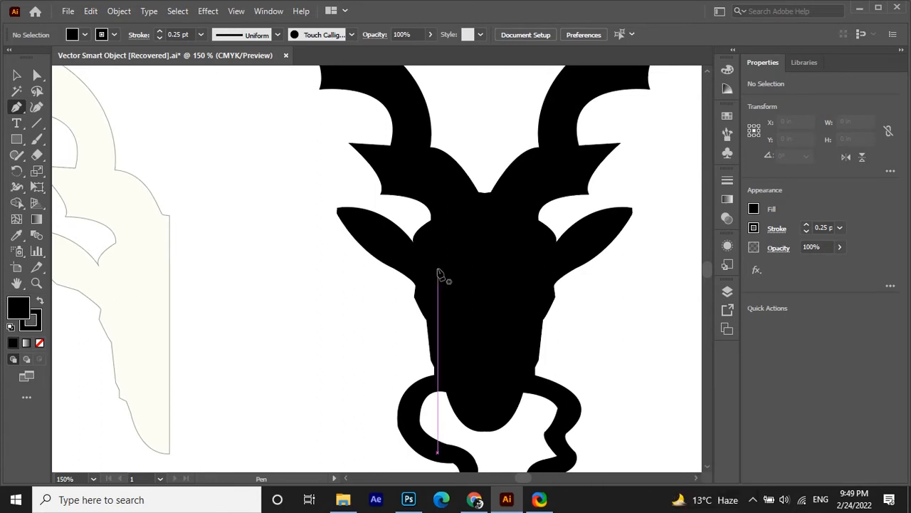
{"action": "mouse_move", "coordinate": [438, 269]}
{"action": "left_mouse_down"}
{"action": "mouse_move", "coordinate": [430, 261]}
{"action": "mouse_move", "coordinate": [428, 281]}
{"action": "mouse_move", "coordinate": [439, 271]}
{"action": "left_mouse_up"}
{"action": "left_click", "coordinate": [426, 269], "text": "alt"}
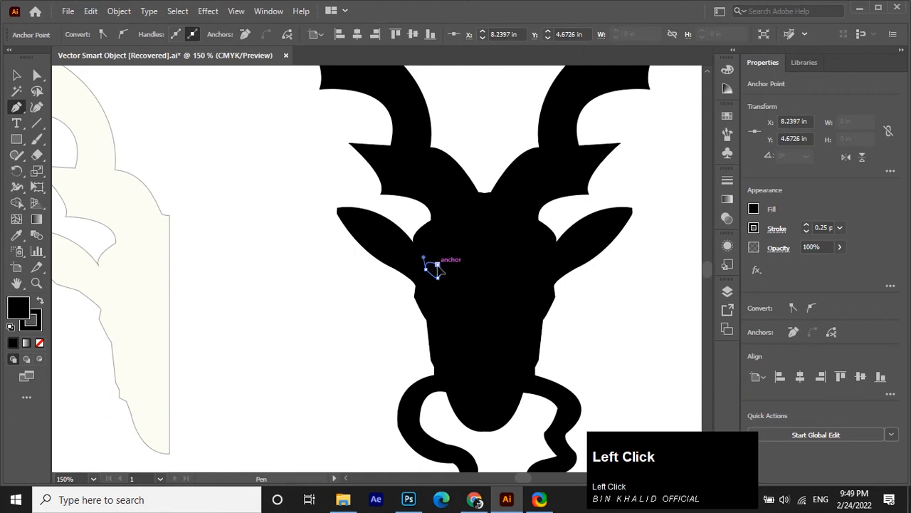
{"action": "scroll", "coordinate": [438, 277], "scroll_direction": "up", "scroll_amount": 4}
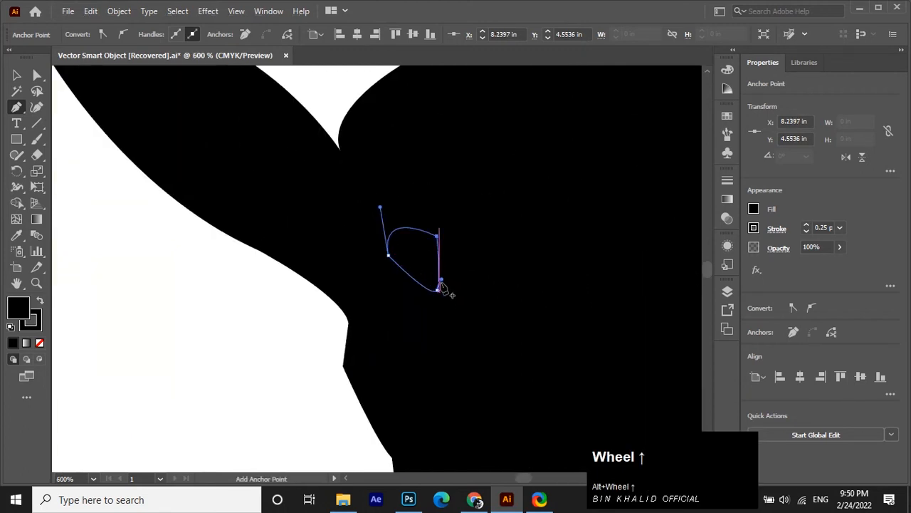
{"action": "left_click", "coordinate": [754, 209]}
{"action": "left_click", "coordinate": [626, 325]}
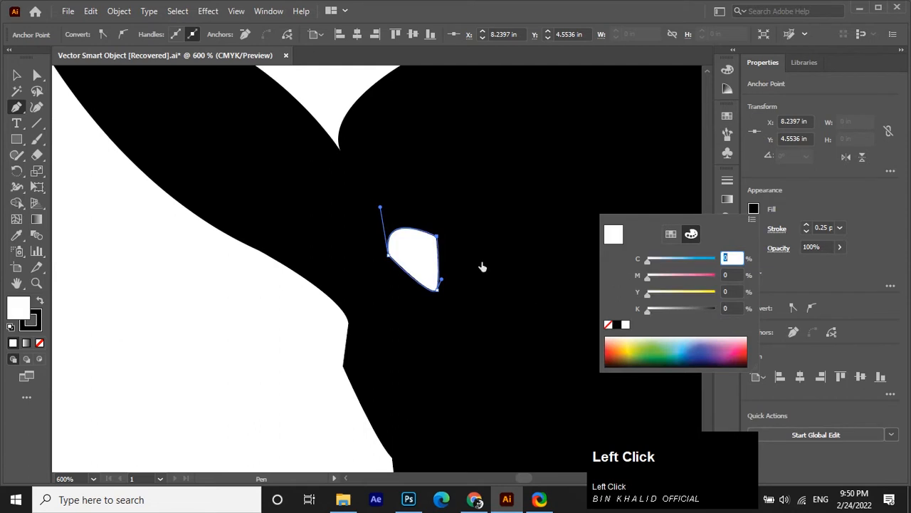
Pull the white eye's upper-right anchor inward and down with Direct Selection, and round the shape's corners.
{"action": "left_click", "coordinate": [12, 79]}
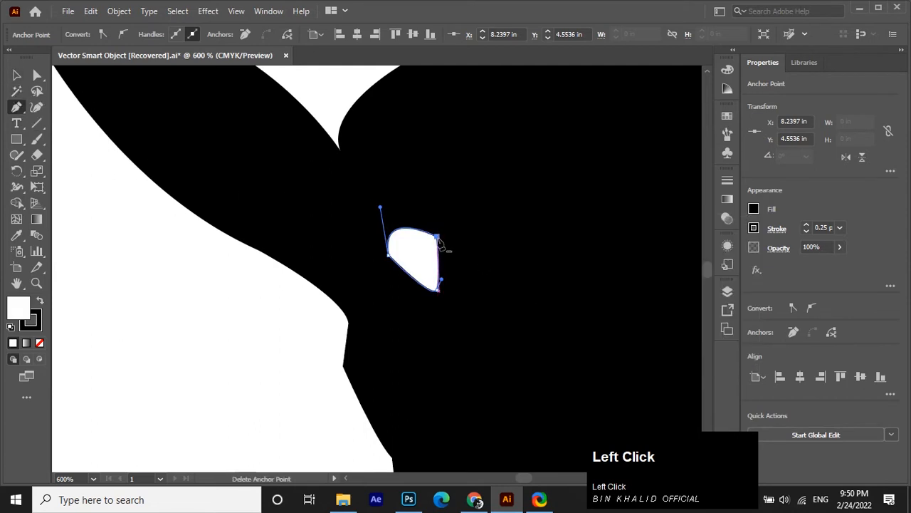
{"action": "left_click", "coordinate": [37, 74]}
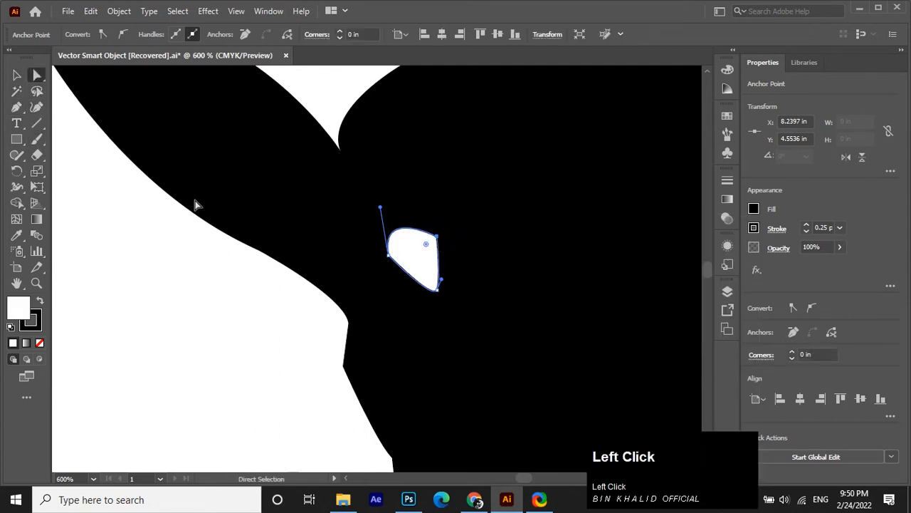
{"action": "left_click_drag", "start_coordinate": [438, 236], "coordinate": [431, 251]}
{"action": "left_click", "coordinate": [456, 245]}
{"action": "left_click", "coordinate": [438, 280]}
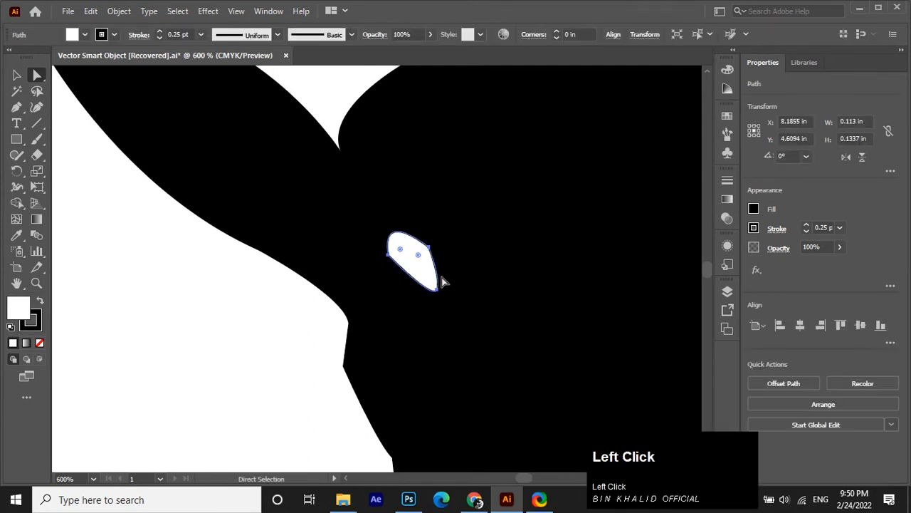
{"action": "scroll", "coordinate": [441, 282], "scroll_direction": "up", "scroll_amount": 2, "text": "alt"}
{"action": "left_click_drag", "start_coordinate": [399, 213], "coordinate": [442, 354]}
{"action": "left_click", "coordinate": [441, 354]}
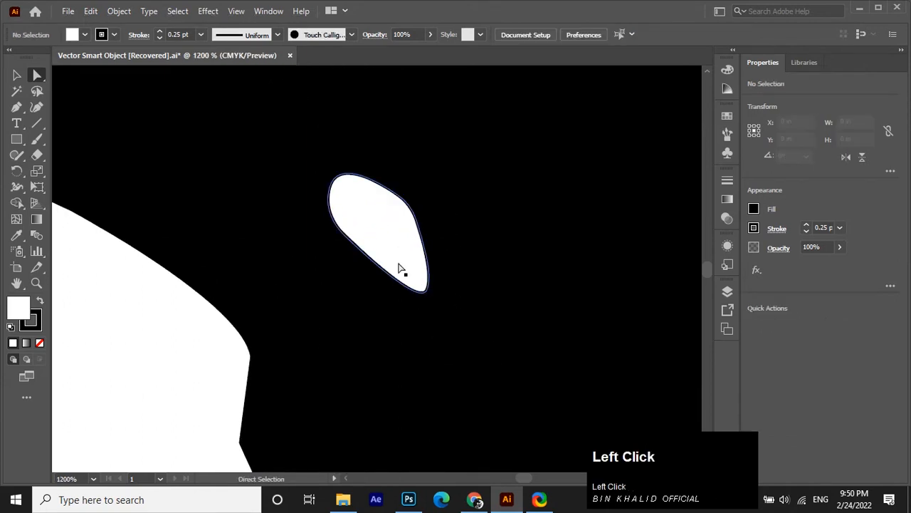
Select the whole white eye shape and rotate it about 186° so its pointed end faces up toward the left ear.
{"action": "left_click", "coordinate": [399, 267]}
{"action": "left_click", "coordinate": [17, 76]}
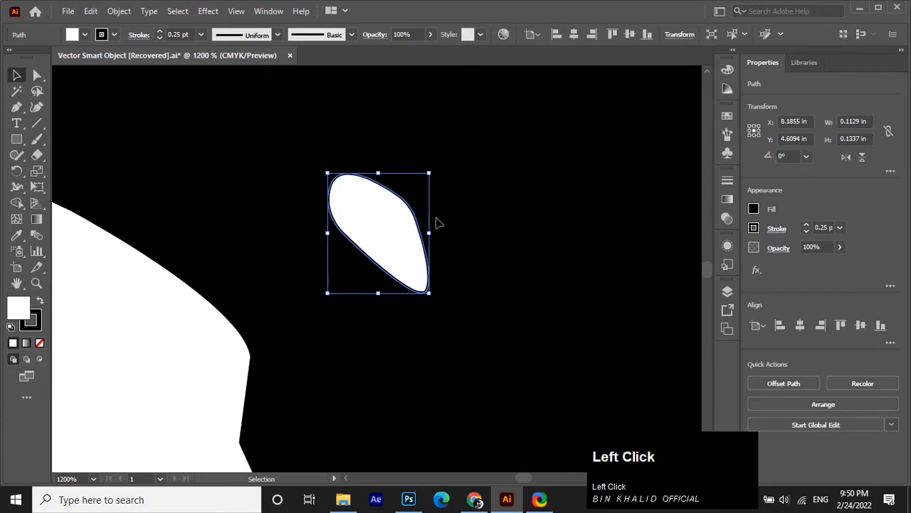
{"action": "left_click_drag", "start_coordinate": [431, 175], "coordinate": [329, 301]}
{"action": "scroll", "coordinate": [420, 281], "scroll_direction": "down", "scroll_amount": 4}
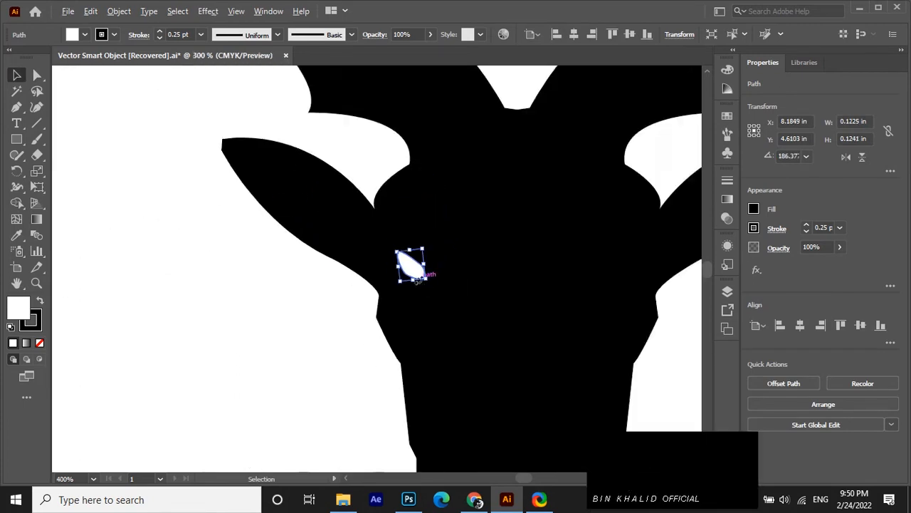
Move the eye down beside the head's left edge, centred at about X 8.24 in, Y 4.73 in.
{"action": "scroll", "coordinate": [420, 280], "scroll_direction": "down", "scroll_amount": 2}
{"action": "left_click", "coordinate": [448, 294]}
{"action": "mouse_move", "coordinate": [417, 280]}
{"action": "left_mouse_down"}
{"action": "mouse_move", "coordinate": [413, 297]}
{"action": "mouse_move", "coordinate": [424, 291]}
{"action": "mouse_move", "coordinate": [419, 286]}
{"action": "left_mouse_up"}
{"action": "left_click", "coordinate": [421, 297]}
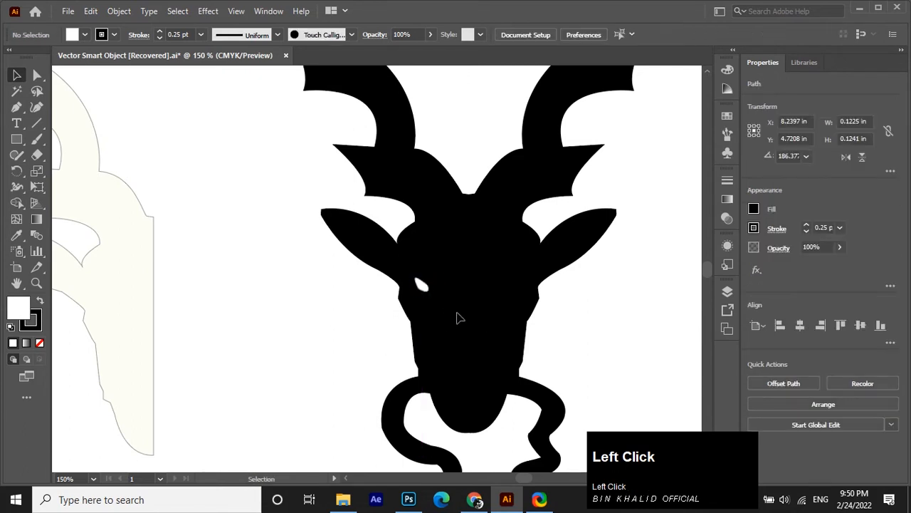
{"action": "left_click", "coordinate": [459, 318]}
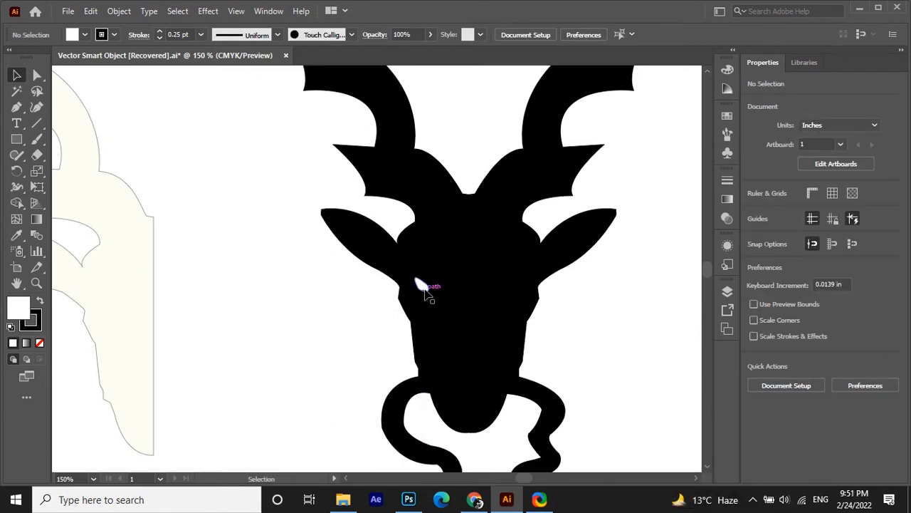
{"action": "left_click", "coordinate": [423, 289]}
{"action": "key", "text": "Down"}
{"action": "left_click", "coordinate": [466, 281]}
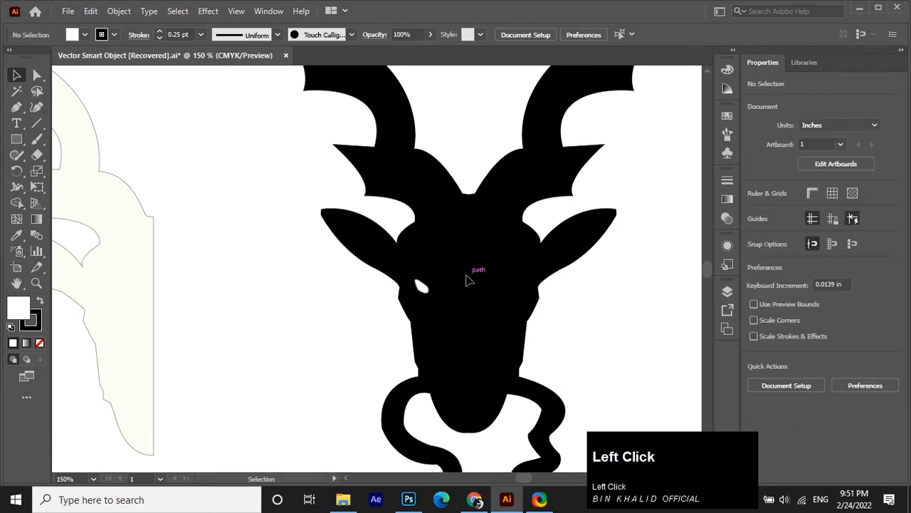
Rotate the left eye slightly clockwise, by about 4.5°, and deselect it.
{"action": "left_click", "coordinate": [424, 290]}
{"action": "scroll", "coordinate": [426, 291], "scroll_direction": "up", "scroll_amount": 3}
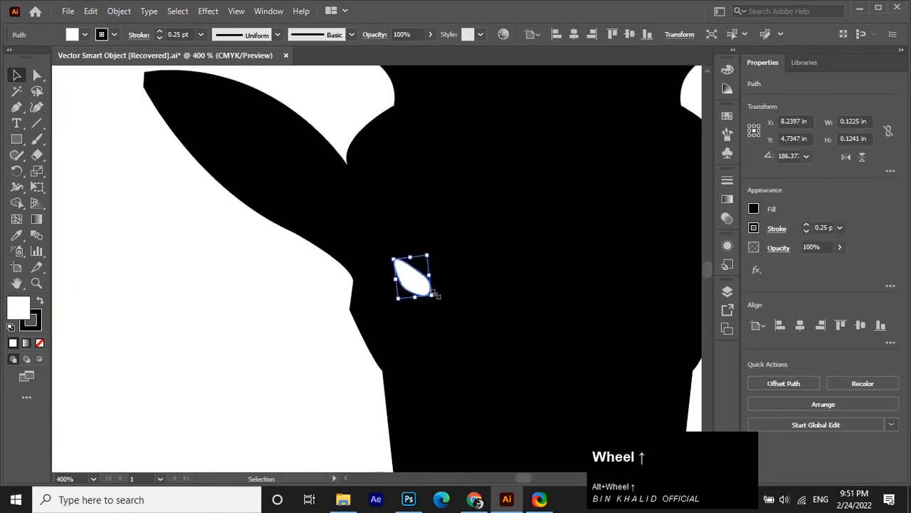
{"action": "left_click", "coordinate": [440, 299]}
{"action": "left_click", "coordinate": [439, 304]}
Copy the left eye across to the right side of the head and reflect the copy about the horizontal axis.
{"action": "scroll", "coordinate": [445, 305], "scroll_direction": "down", "scroll_amount": 1}
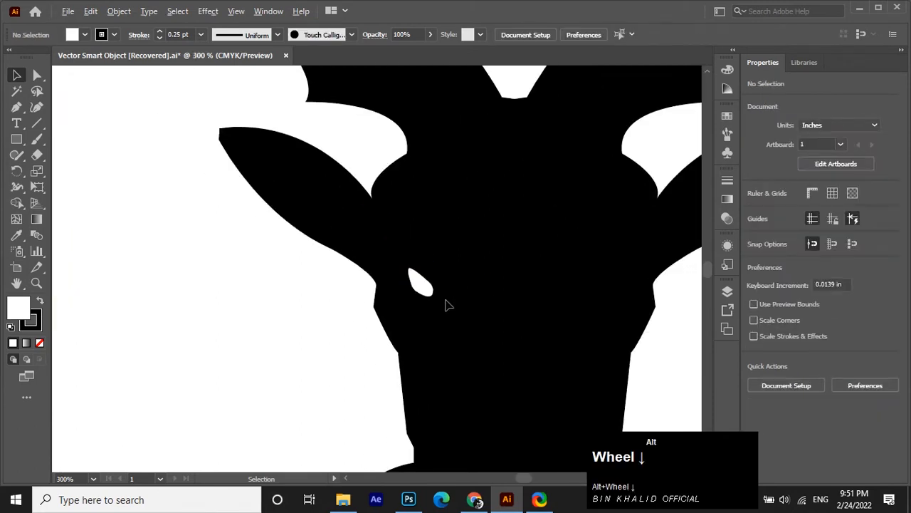
{"action": "left_click_drag", "start_coordinate": [430, 294], "coordinate": [625, 292]}
{"action": "right_click", "coordinate": [624, 291]}
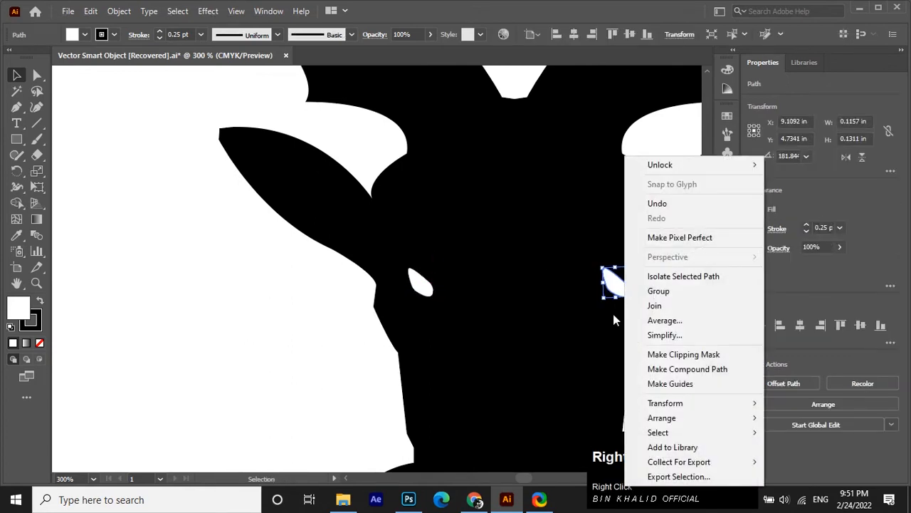
{"action": "mouse_move", "coordinate": [665, 404]}
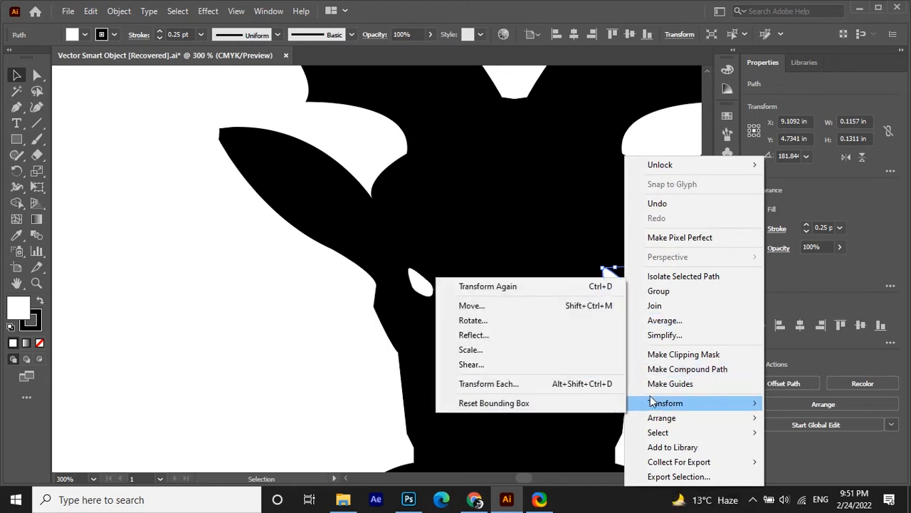
{"action": "left_click", "coordinate": [525, 322]}
{"action": "left_click", "coordinate": [537, 242]}
{"action": "right_click", "coordinate": [602, 280]}
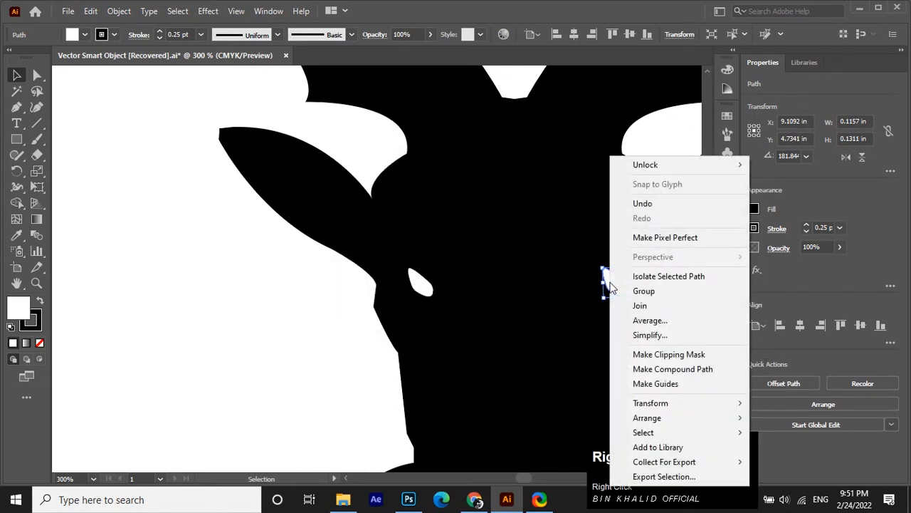
{"action": "mouse_move", "coordinate": [648, 404]}
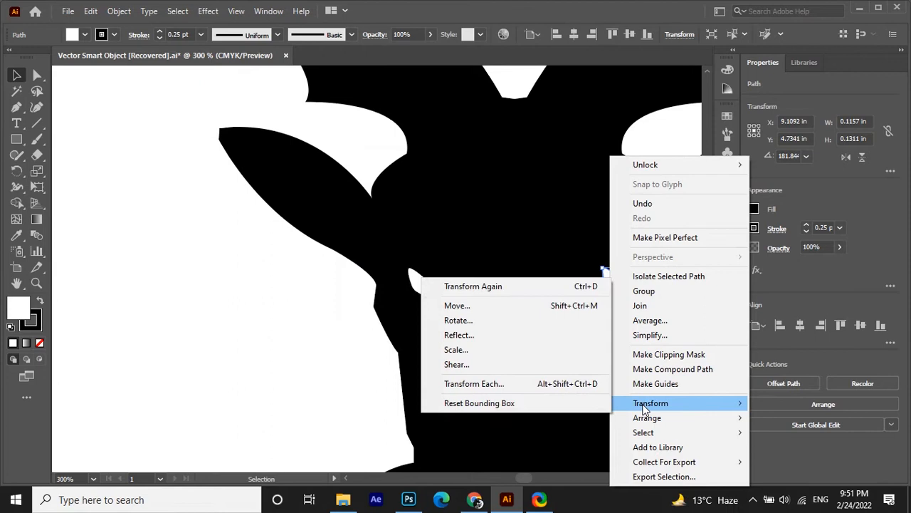
{"action": "left_click", "coordinate": [468, 335]}
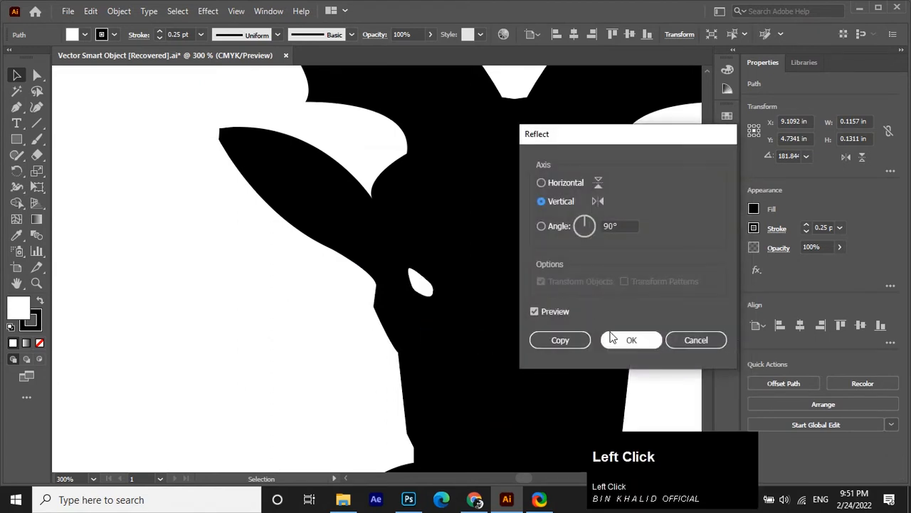
{"action": "left_click", "coordinate": [541, 183]}
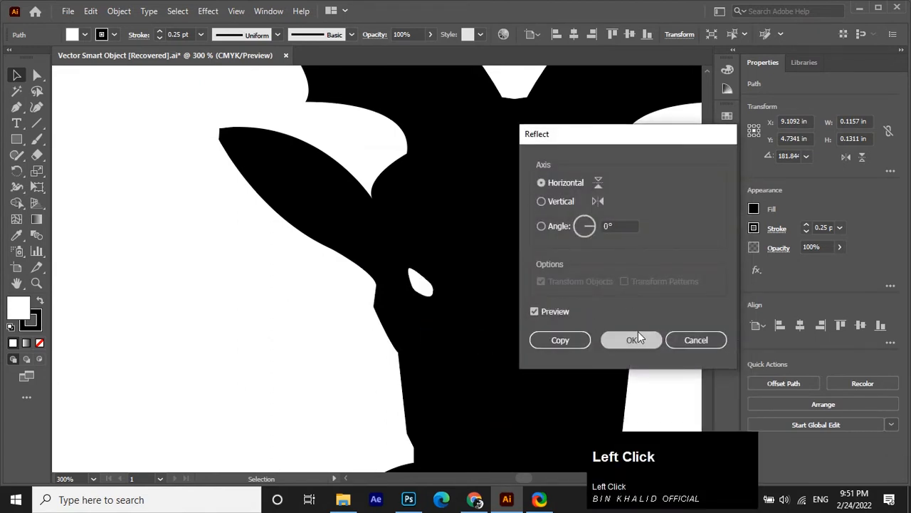
{"action": "left_click", "coordinate": [634, 337]}
{"action": "left_click", "coordinate": [609, 335]}
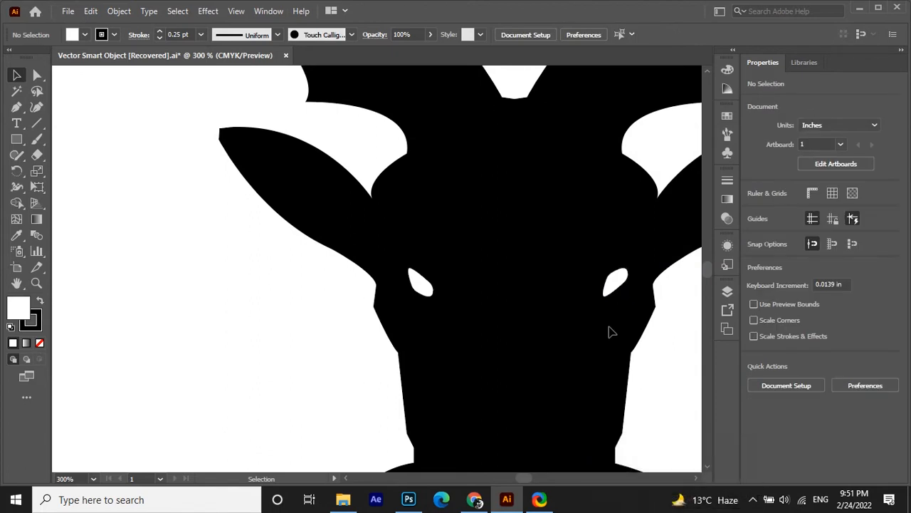
Reflect the left eye about the horizontal axis and rotate it counterclockwise about 86° so its point faces down toward the nose.
{"action": "left_click", "coordinate": [430, 294]}
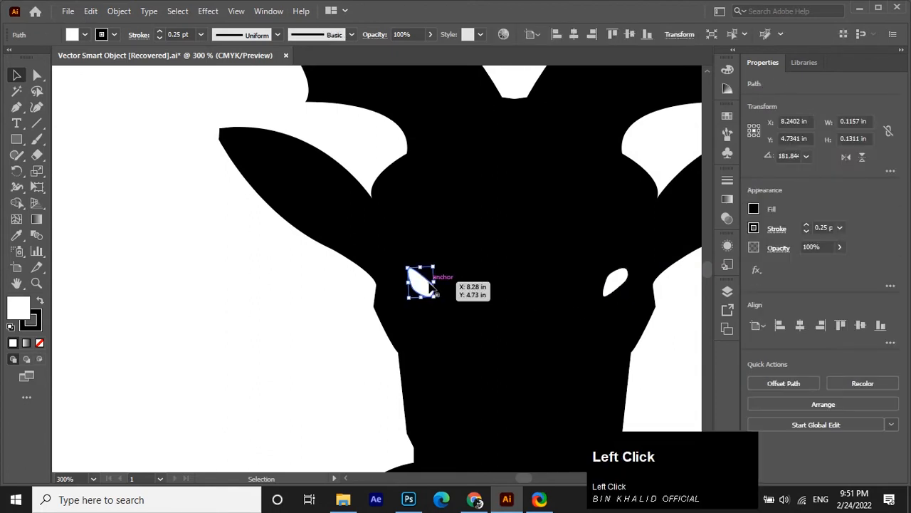
{"action": "right_click", "coordinate": [430, 288]}
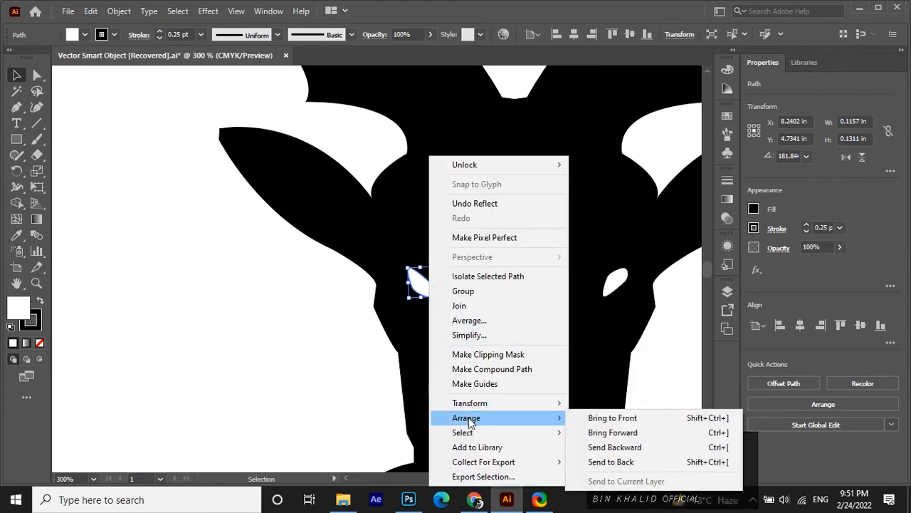
{"action": "mouse_move", "coordinate": [468, 410]}
{"action": "left_click", "coordinate": [605, 334]}
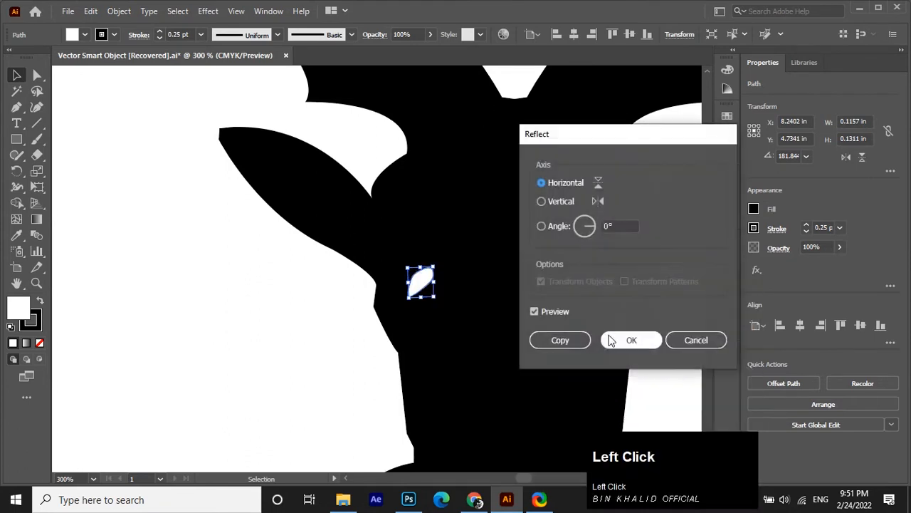
{"action": "left_click", "coordinate": [543, 201]}
{"action": "left_click", "coordinate": [541, 184]}
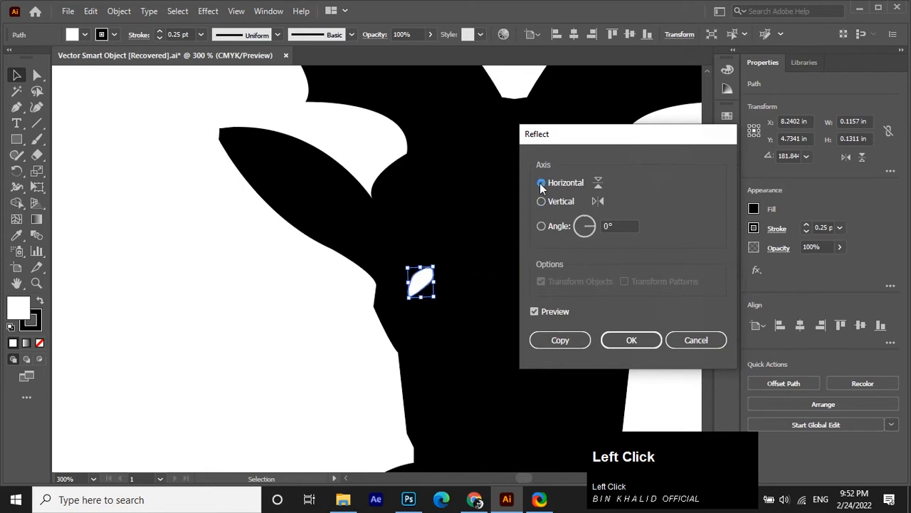
{"action": "left_click", "coordinate": [631, 340]}
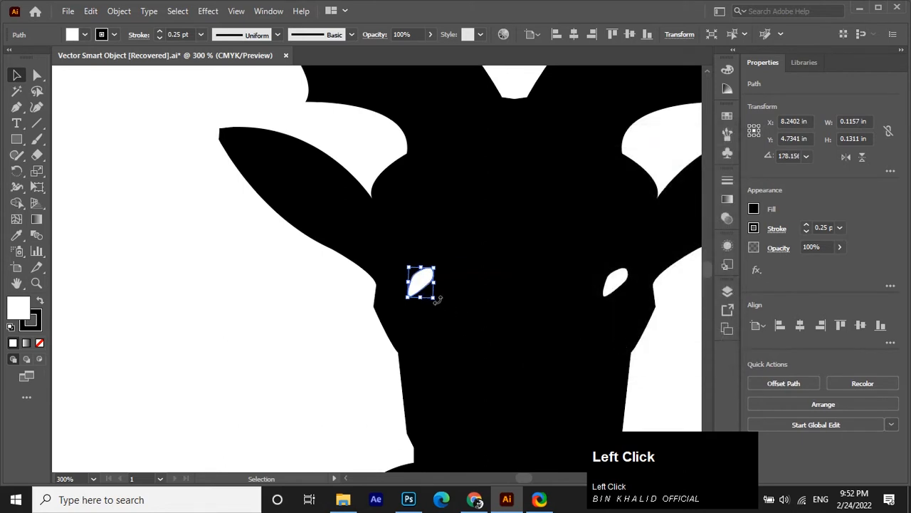
{"action": "left_click_drag", "start_coordinate": [438, 299], "coordinate": [434, 273]}
{"action": "left_click", "coordinate": [468, 281]}
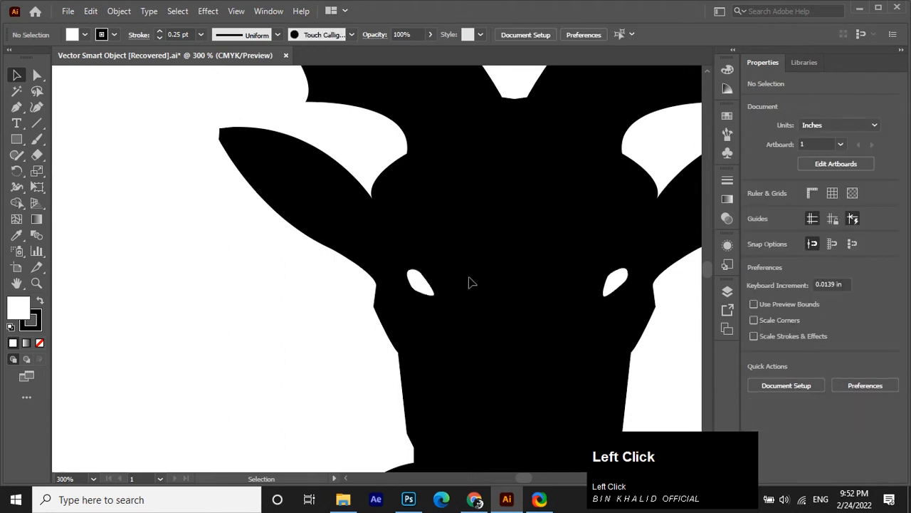
Nudge the left eye slightly right and up to even it with the right eye.
{"action": "scroll", "coordinate": [469, 281], "scroll_direction": "down", "scroll_amount": 4}
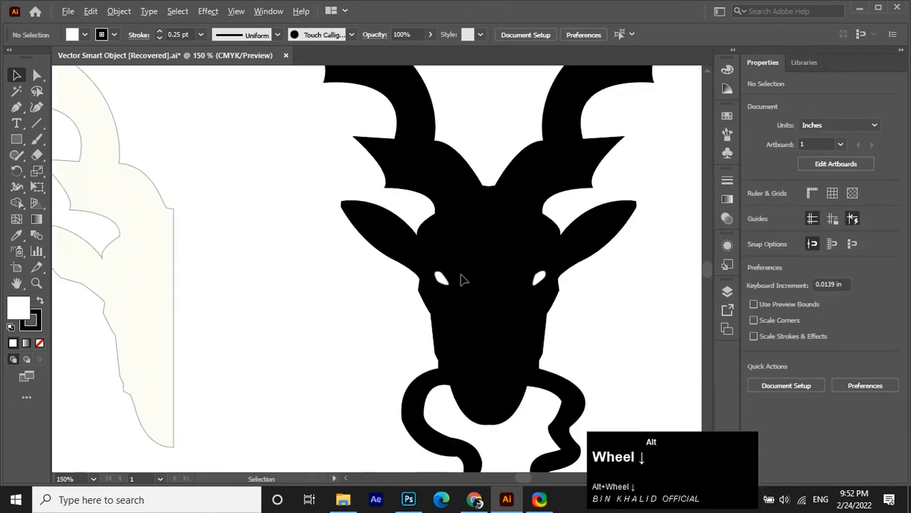
{"action": "scroll", "coordinate": [466, 281], "scroll_direction": "up", "scroll_amount": 3}
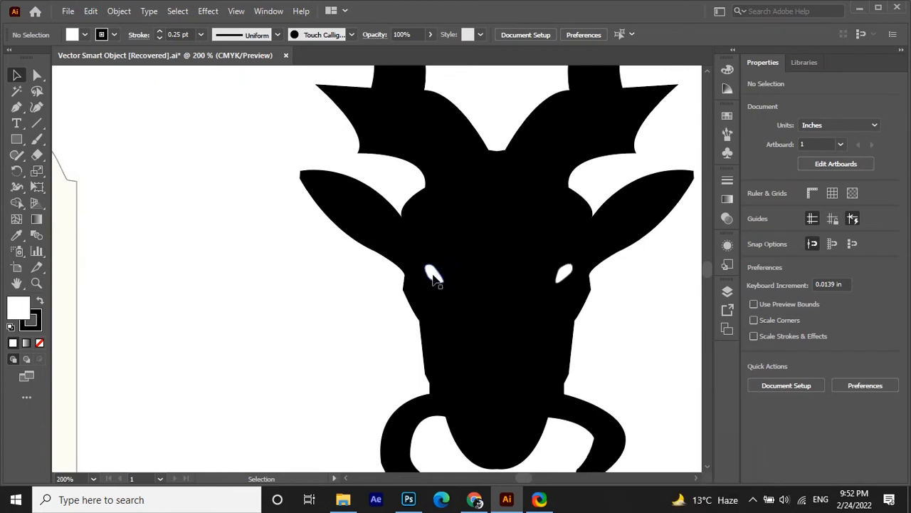
{"action": "left_click", "coordinate": [434, 274]}
{"action": "key", "text": "Right"}
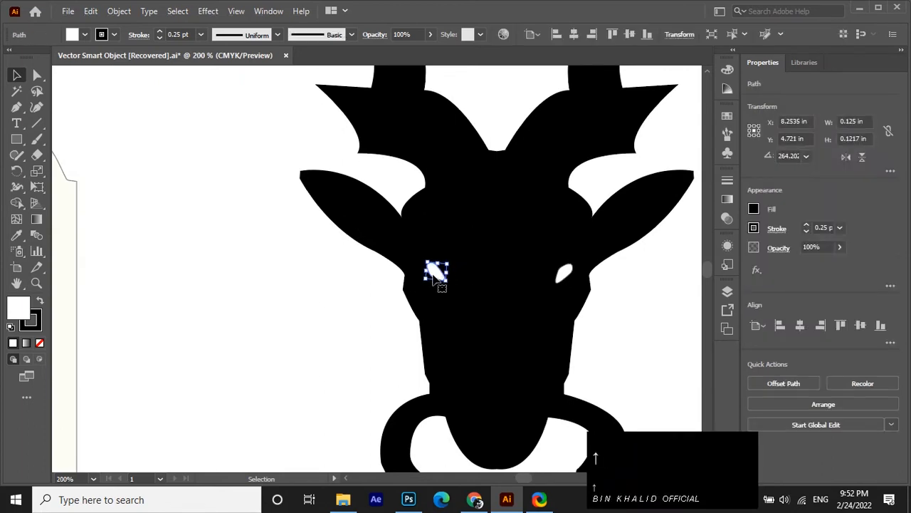
{"action": "left_click", "coordinate": [445, 293]}
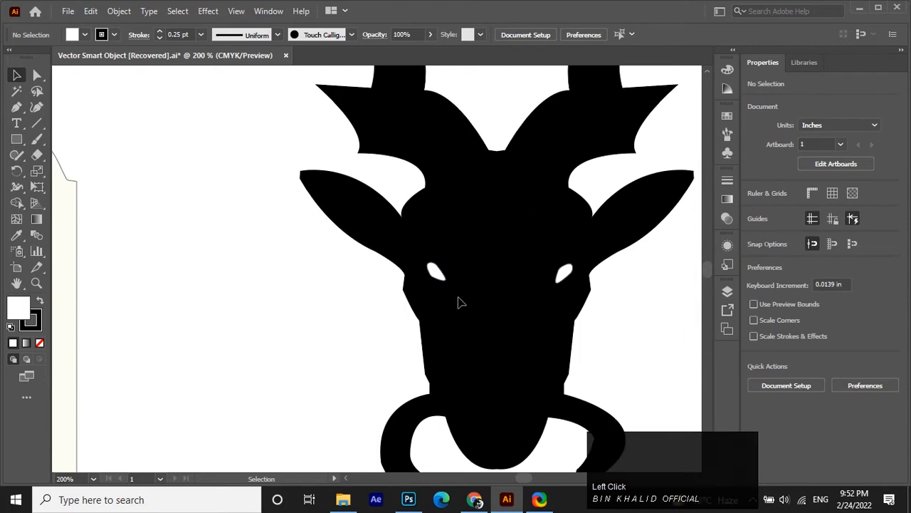
Select both eyes and move them together straight down by about 0.03 in.
{"action": "left_click_drag", "start_coordinate": [415, 261], "coordinate": [567, 288]}
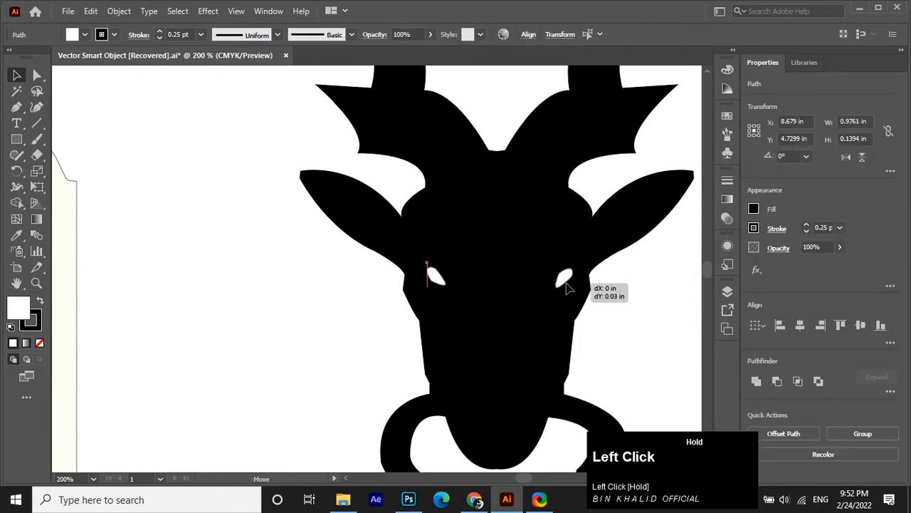
{"action": "left_click", "coordinate": [518, 330]}
{"action": "scroll", "coordinate": [518, 329], "scroll_direction": "down", "scroll_amount": 3, "text": "alt"}
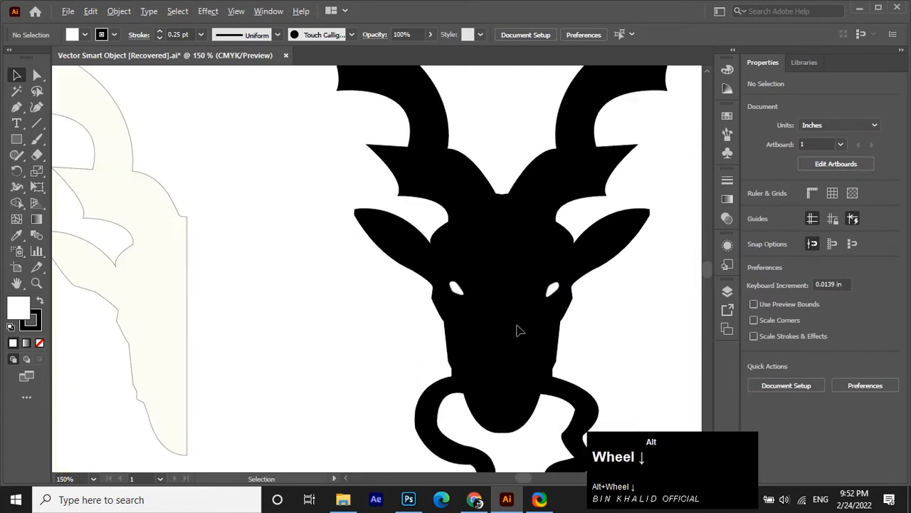
{"action": "scroll", "coordinate": [519, 334], "scroll_direction": "up", "scroll_amount": 3, "text": "alt"}
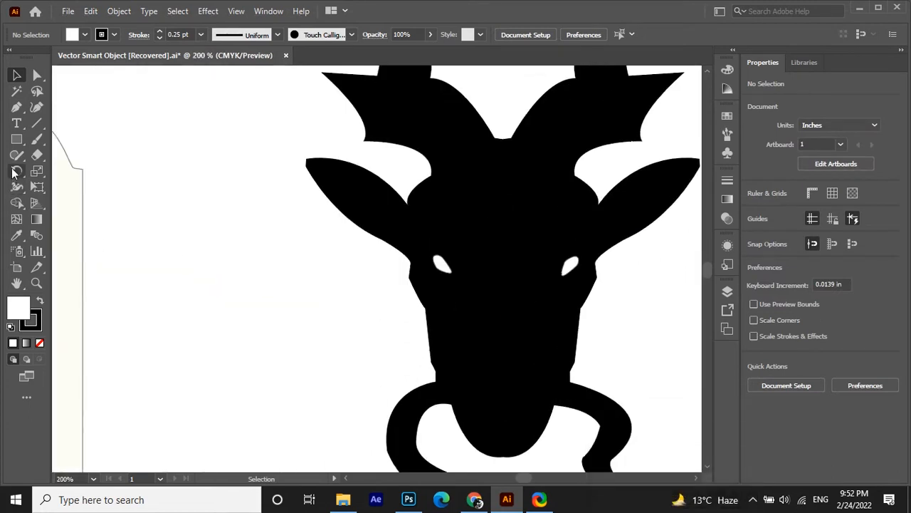
Draw a white circle about 0.08 in across with the Ellipse tool at the muzzle's left side as a nostril.
{"action": "right_click", "coordinate": [17, 141]}
{"action": "left_click", "coordinate": [58, 171]}
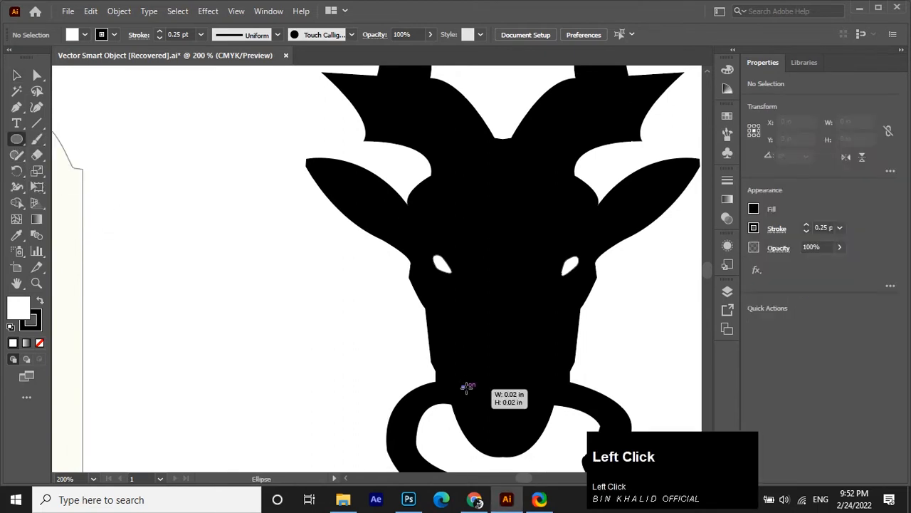
{"action": "mouse_move", "coordinate": [462, 388]}
{"action": "left_mouse_down"}
{"action": "mouse_move", "coordinate": [472, 405]}
{"action": "mouse_move", "coordinate": [482, 401]}
{"action": "mouse_move", "coordinate": [468, 392]}
{"action": "left_mouse_up"}
{"action": "left_click", "coordinate": [467, 392], "text": "alt"}
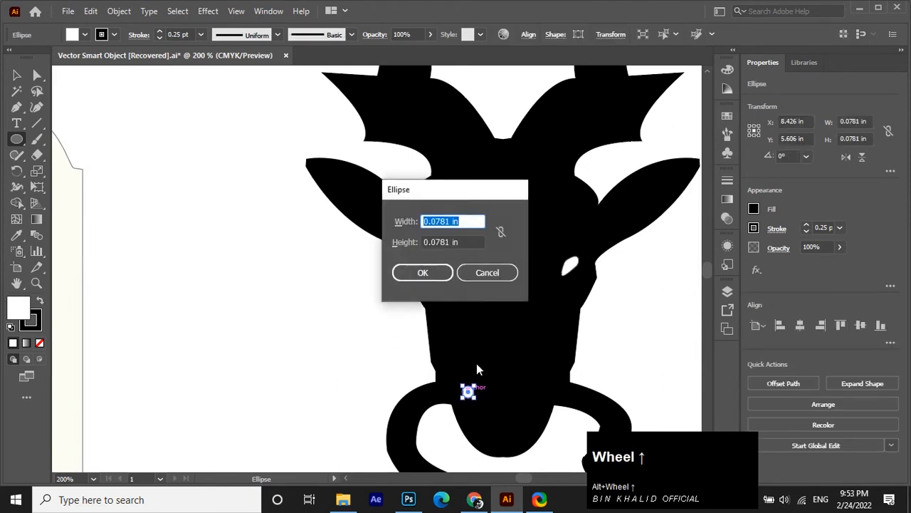
{"action": "left_click", "coordinate": [484, 292]}
{"action": "key", "text": "Return"}
{"action": "scroll", "coordinate": [471, 398], "scroll_direction": "up", "scroll_amount": 3}
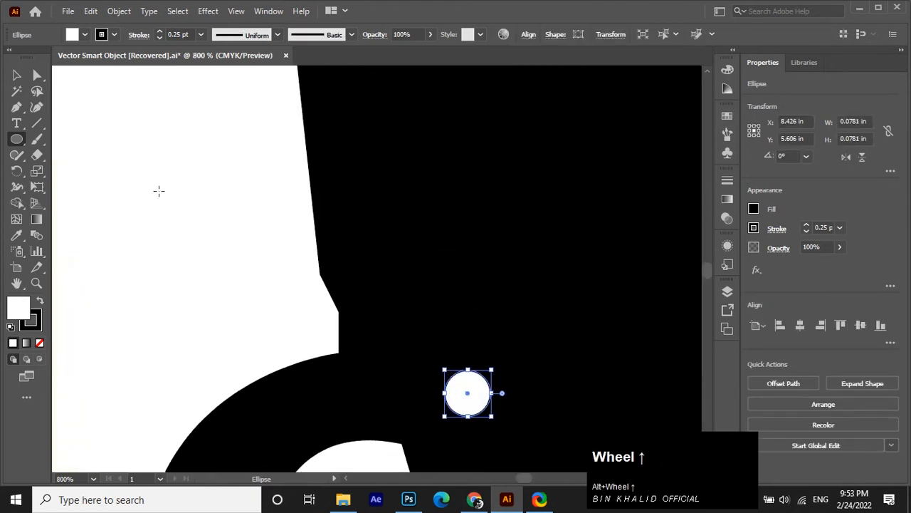
Reshape the white nostril circle into a rounded teardrop pointing up and left, and move it slightly inward and down on the muzzle.
{"action": "left_click", "coordinate": [37, 74]}
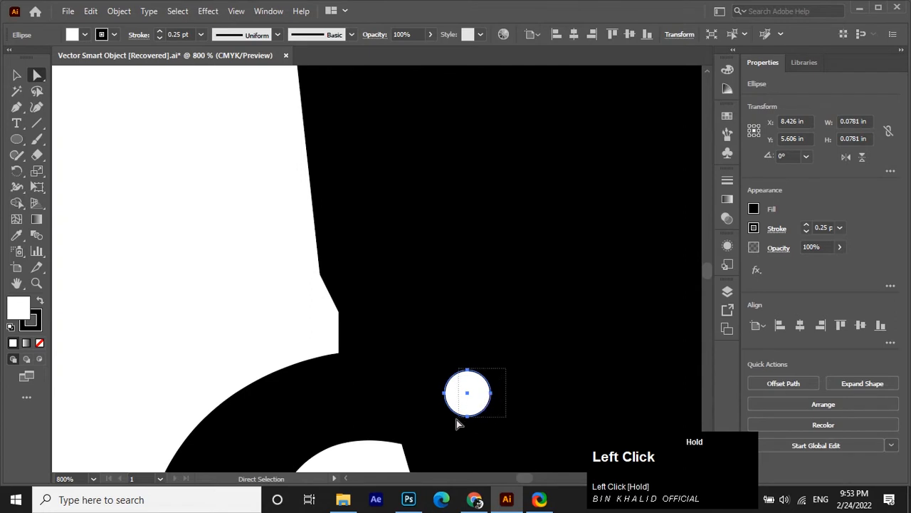
{"action": "left_click", "coordinate": [467, 415]}
{"action": "left_click_drag", "start_coordinate": [489, 395], "coordinate": [510, 425]}
{"action": "scroll", "coordinate": [495, 402], "scroll_direction": "down", "scroll_amount": 2}
{"action": "left_click", "coordinate": [575, 385]}
{"action": "scroll", "coordinate": [549, 394], "scroll_direction": "down", "scroll_amount": 1}
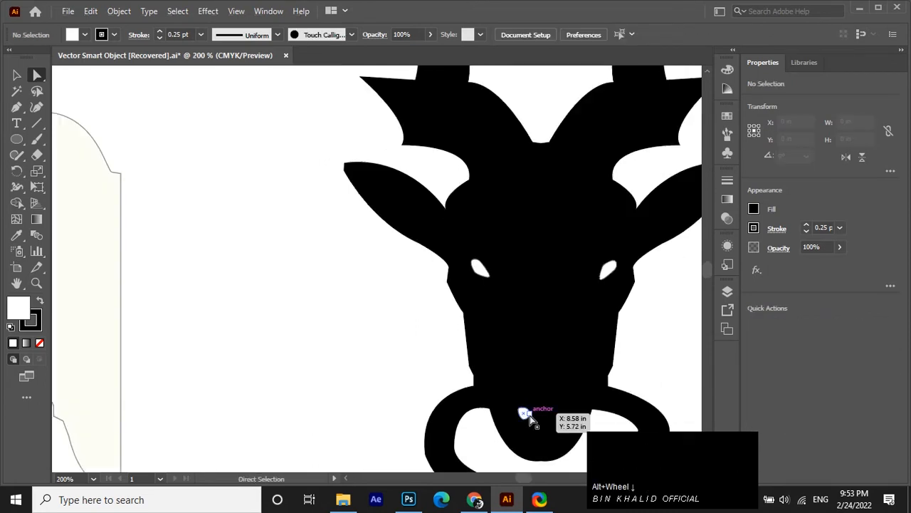
Scale the nostril down proportionally to about 0.04 in across.
{"action": "left_click", "coordinate": [524, 416]}
{"action": "scroll", "coordinate": [527, 417], "scroll_direction": "up", "scroll_amount": 3}
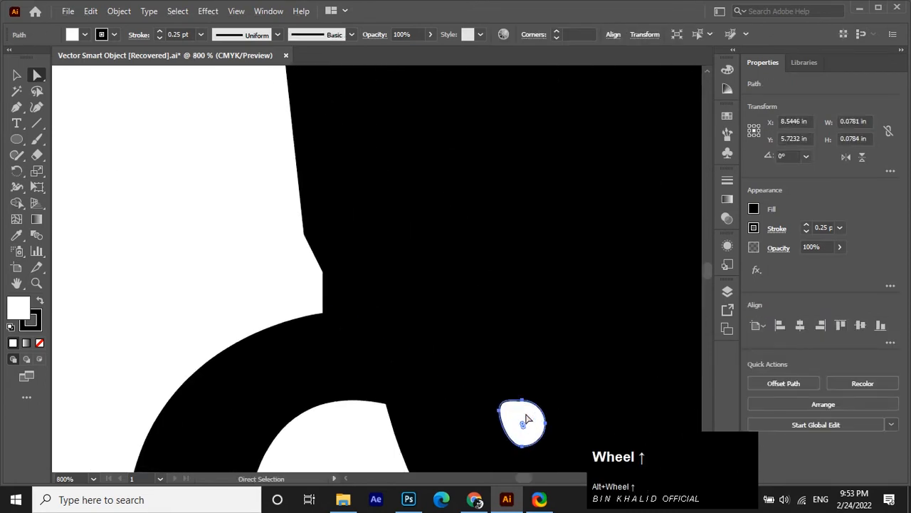
{"action": "key", "text": "v"}
{"action": "left_click", "coordinate": [524, 421]}
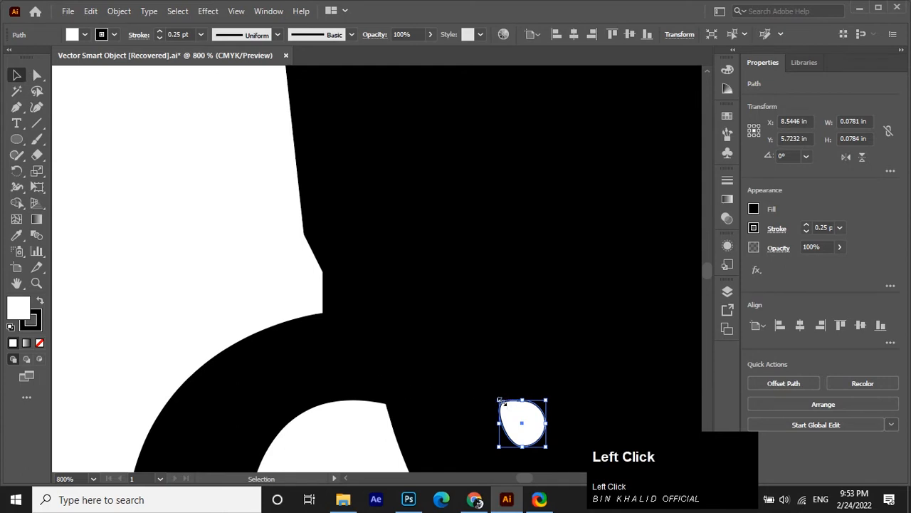
{"action": "left_click_drag", "start_coordinate": [499, 401], "coordinate": [525, 432]}
{"action": "left_click", "coordinate": [534, 417]}
{"action": "scroll", "coordinate": [535, 414], "scroll_direction": "down", "scroll_amount": 3}
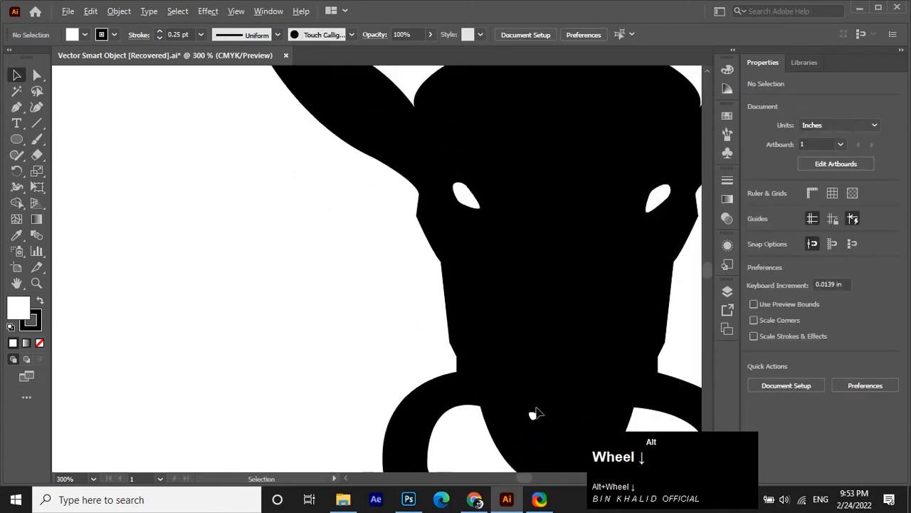
Move the nostril up by about 0.2 in and slightly left on the muzzle.
{"action": "scroll", "coordinate": [533, 424], "scroll_direction": "up", "scroll_amount": 3}
{"action": "scroll", "coordinate": [541, 424], "scroll_direction": "right", "scroll_amount": 6}
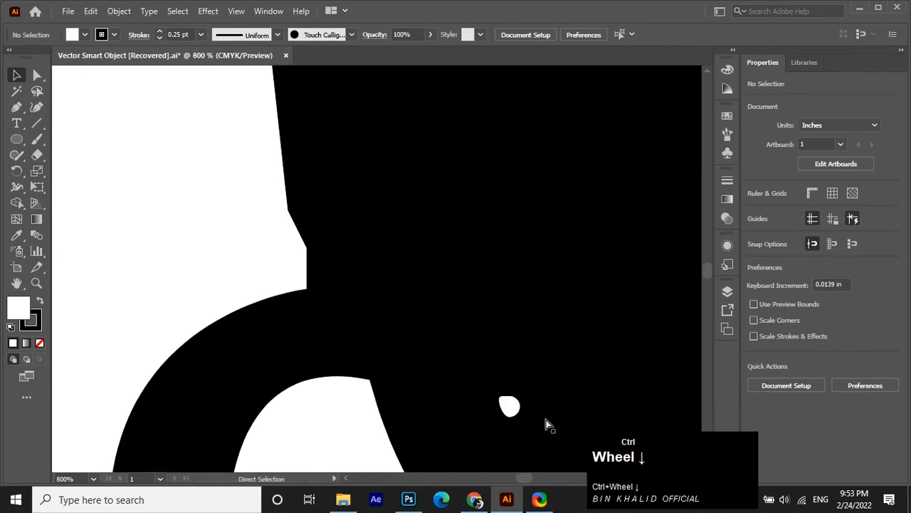
{"action": "scroll", "coordinate": [400, 413], "scroll_direction": "down", "scroll_amount": 1}
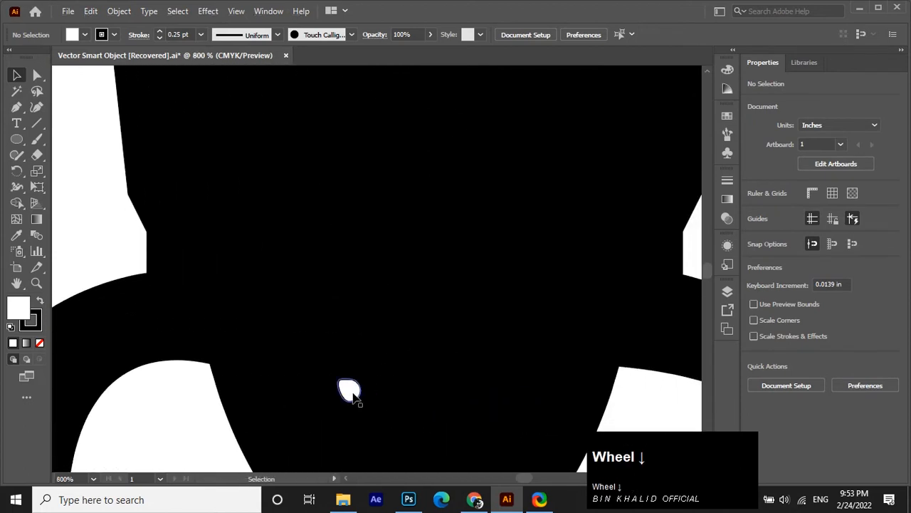
{"action": "left_click_drag", "start_coordinate": [352, 393], "coordinate": [329, 272]}
{"action": "left_click_drag", "start_coordinate": [325, 255], "coordinate": [325, 255]}
{"action": "scroll", "coordinate": [400, 306], "scroll_direction": "down", "scroll_amount": 4}
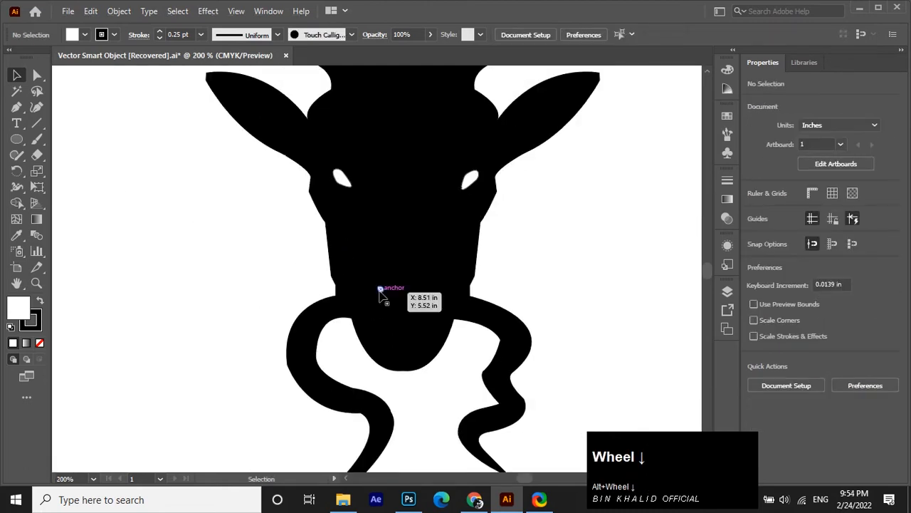
Enlarge the nostril proportionally from its center to about 0.05 in across.
{"action": "scroll", "coordinate": [380, 295], "scroll_direction": "up", "scroll_amount": 4}
{"action": "left_click", "coordinate": [364, 278]}
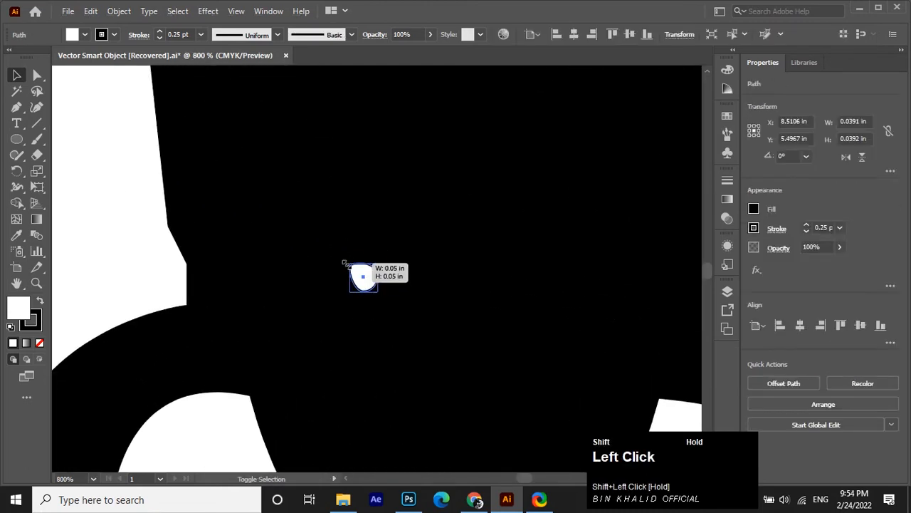
{"action": "left_click", "coordinate": [423, 279]}
{"action": "scroll", "coordinate": [425, 283], "scroll_direction": "down", "scroll_amount": 3}
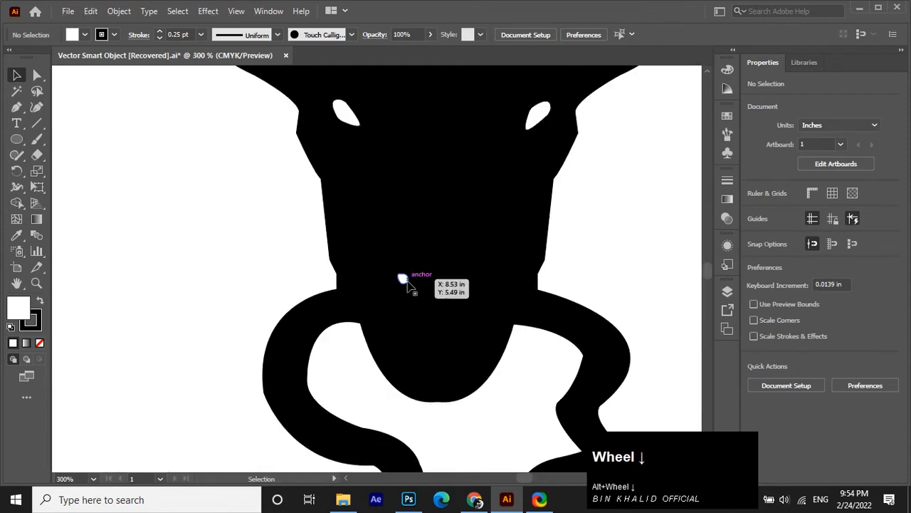
Make a copy of the nostril reflected about the horizontal axis.
{"action": "left_click", "coordinate": [403, 278]}
{"action": "scroll", "coordinate": [406, 281], "scroll_direction": "up", "scroll_amount": 5}
{"action": "scroll", "coordinate": [378, 265], "scroll_direction": "down", "scroll_amount": 1}
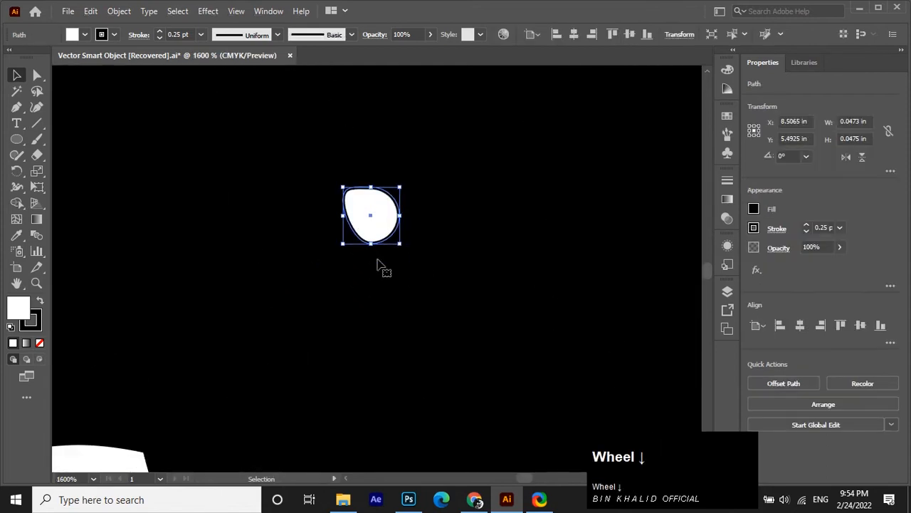
{"action": "scroll", "coordinate": [378, 264], "scroll_direction": "down", "scroll_amount": 2}
{"action": "scroll", "coordinate": [378, 265], "scroll_direction": "right", "scroll_amount": 2}
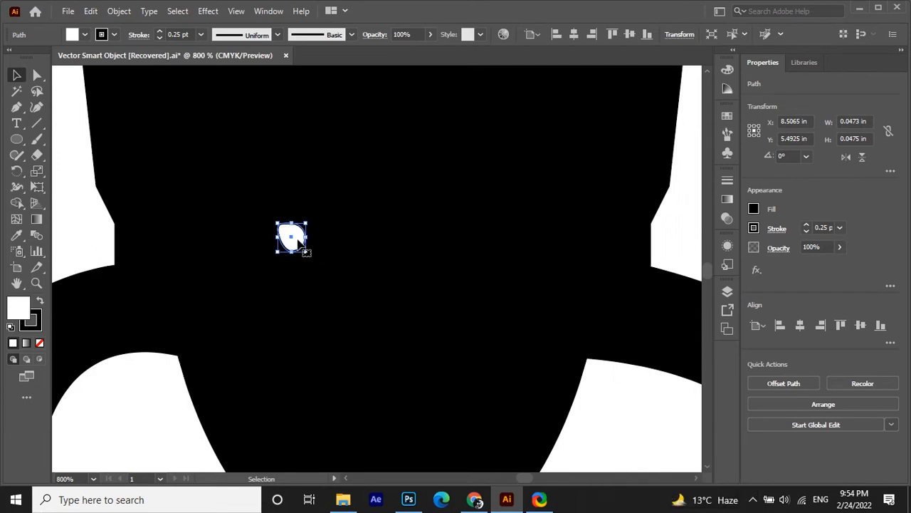
{"action": "right_click", "coordinate": [298, 241]}
{"action": "mouse_move", "coordinate": [349, 404]}
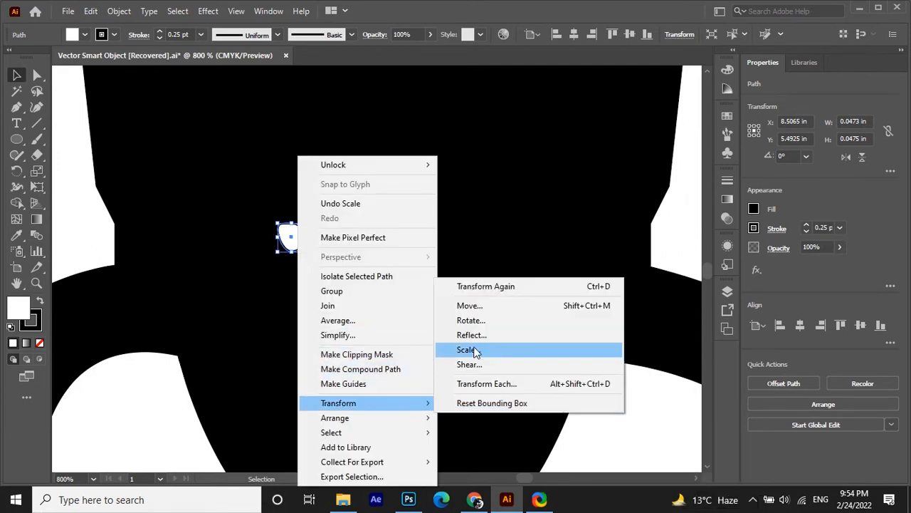
{"action": "left_click", "coordinate": [472, 335]}
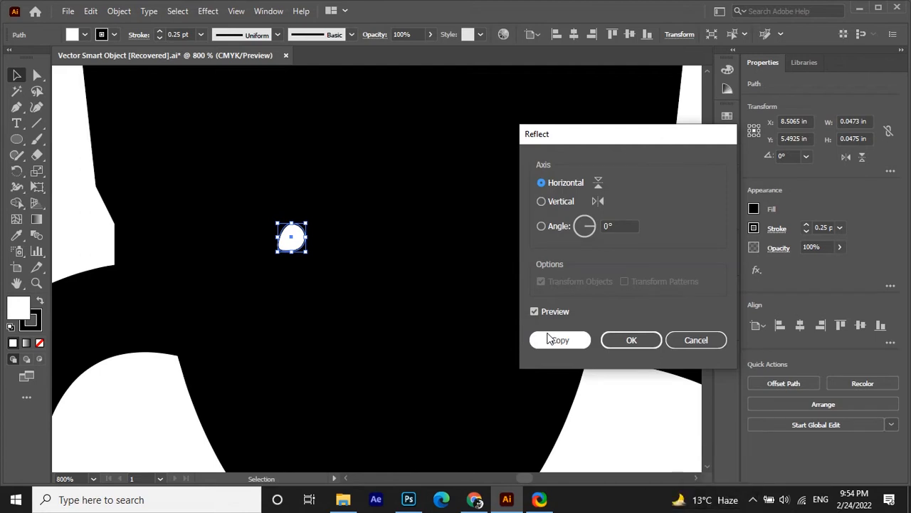
{"action": "left_click", "coordinate": [549, 339]}
Move the reflected nostril copy straight across to the muzzle's right side, level with the original.
{"action": "left_click", "coordinate": [296, 244], "text": "shift"}
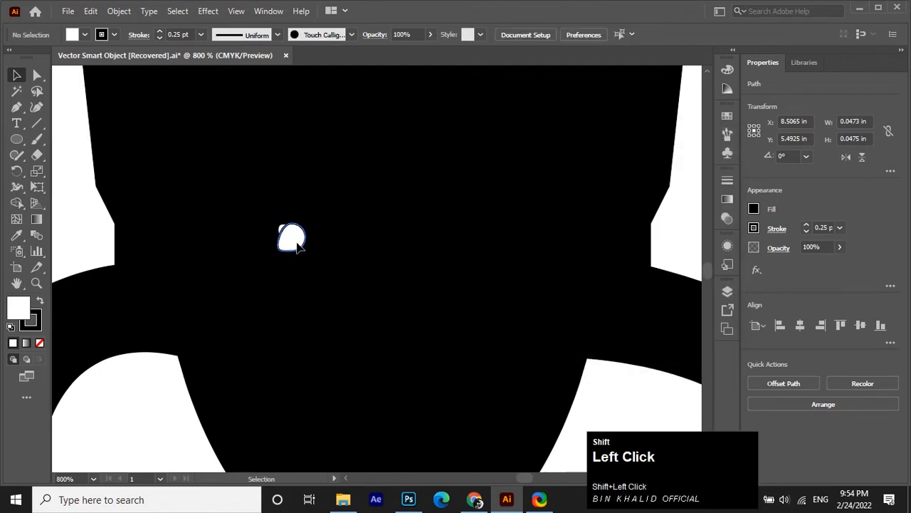
{"action": "left_click", "coordinate": [299, 245]}
{"action": "left_click", "coordinate": [299, 245], "text": "shift"}
{"action": "left_click_drag", "start_coordinate": [288, 238], "coordinate": [490, 246]}
{"action": "left_click", "coordinate": [465, 282]}
{"action": "scroll", "coordinate": [464, 283], "scroll_direction": "down", "scroll_amount": 5}
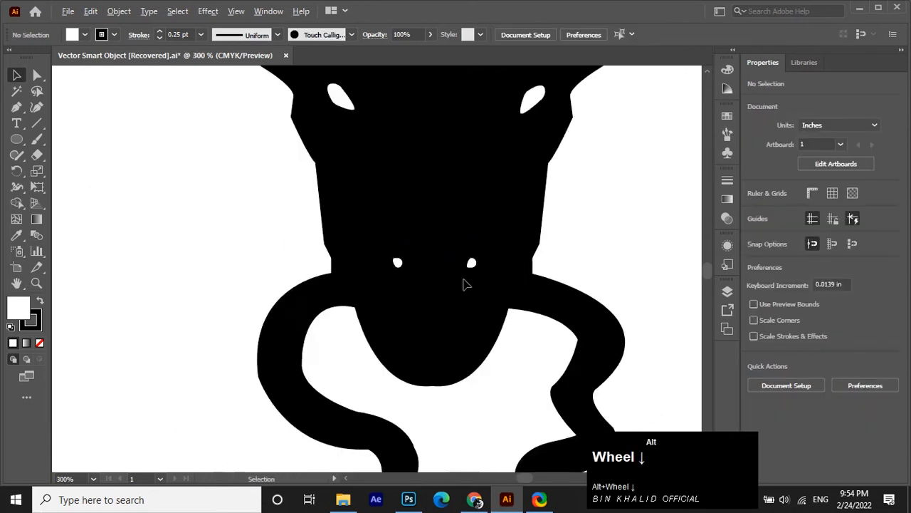
Select both nostrils and move them together straight up by about 0.05 in.
{"action": "scroll", "coordinate": [459, 287], "scroll_direction": "up", "scroll_amount": 3}
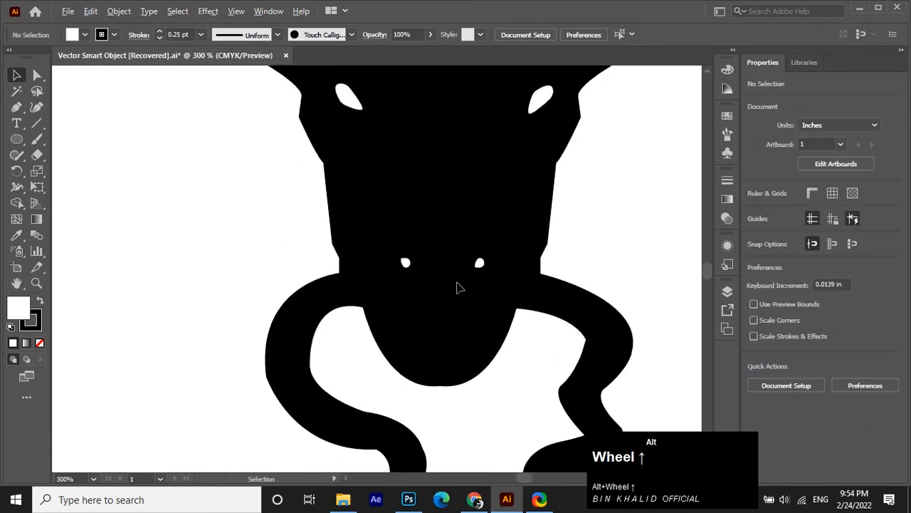
{"action": "left_click", "coordinate": [411, 269]}
{"action": "left_click_drag", "start_coordinate": [501, 276], "coordinate": [499, 271]}
{"action": "left_click_drag", "start_coordinate": [491, 256], "coordinate": [490, 242]}
{"action": "left_click", "coordinate": [472, 281]}
{"action": "scroll", "coordinate": [472, 282], "scroll_direction": "down", "scroll_amount": 2}
{"action": "scroll", "coordinate": [472, 281], "scroll_direction": "down", "scroll_amount": 3}
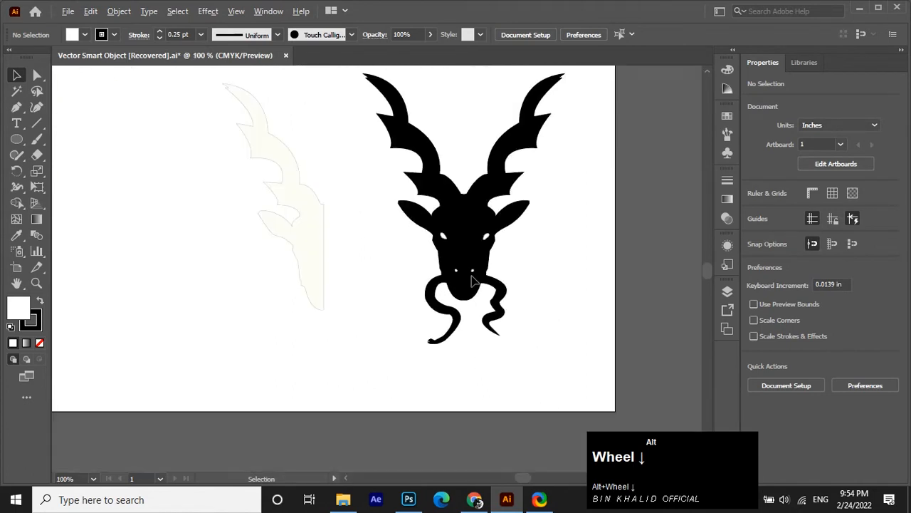
Move each nostril about 0.05 in inward so the pair sits closer together on the muzzle.
{"action": "scroll", "coordinate": [458, 289], "scroll_direction": "up", "scroll_amount": 5}
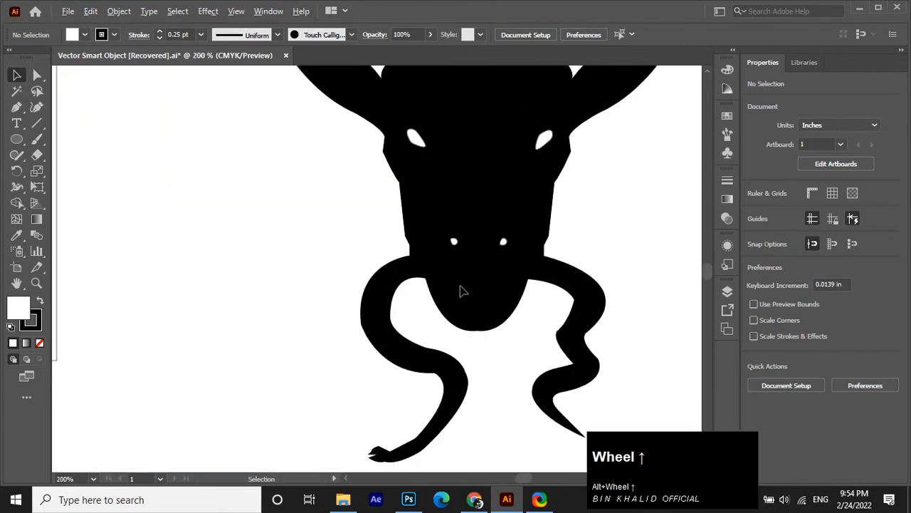
{"action": "scroll", "coordinate": [488, 274], "scroll_direction": "down", "scroll_amount": 1}
{"action": "scroll", "coordinate": [488, 274], "scroll_direction": "up", "scroll_amount": 2}
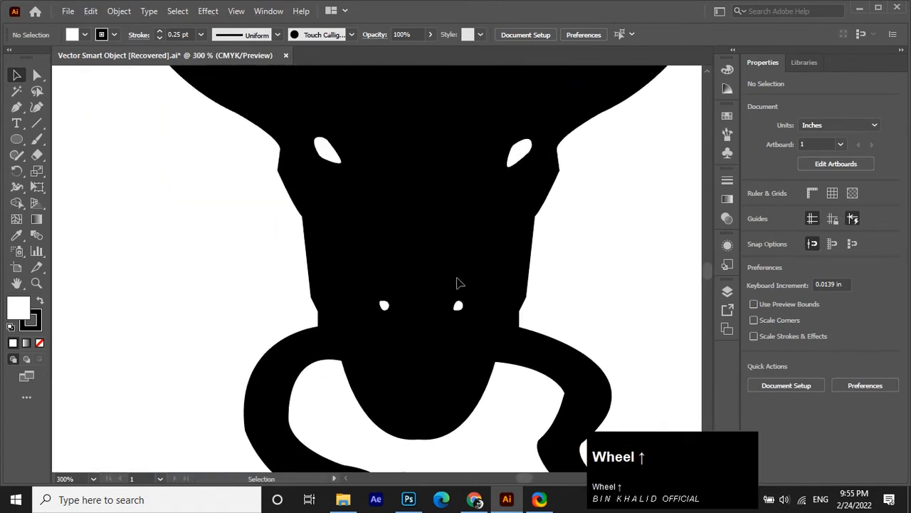
{"action": "scroll", "coordinate": [435, 322], "scroll_direction": "up", "scroll_amount": 2}
{"action": "left_click", "coordinate": [333, 298]}
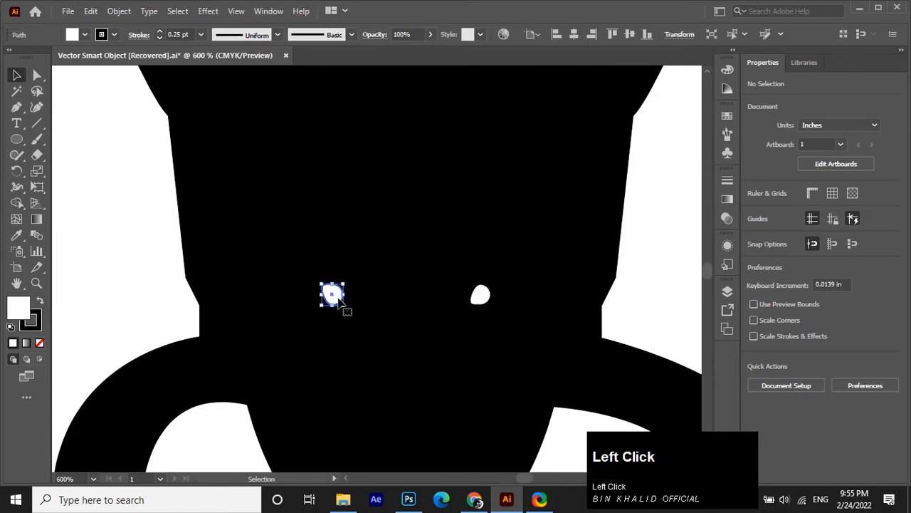
{"action": "left_click_drag", "start_coordinate": [333, 298], "coordinate": [355, 299]}
{"action": "left_click", "coordinate": [477, 302]}
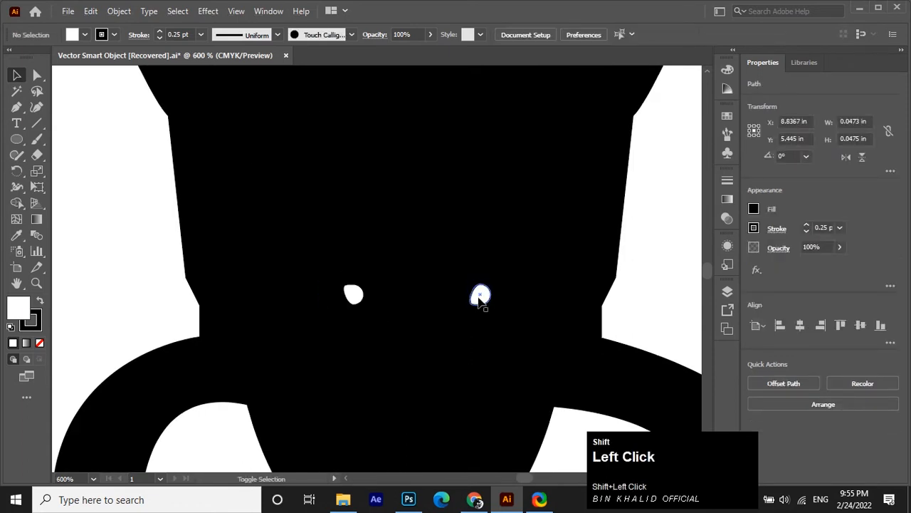
{"action": "left_click_drag", "start_coordinate": [477, 301], "coordinate": [456, 299]}
{"action": "left_click", "coordinate": [450, 329]}
Rotate the left nostril by about 180° so its point faces down and inward, mirroring the right one.
{"action": "scroll", "coordinate": [437, 348], "scroll_direction": "down", "scroll_amount": 6}
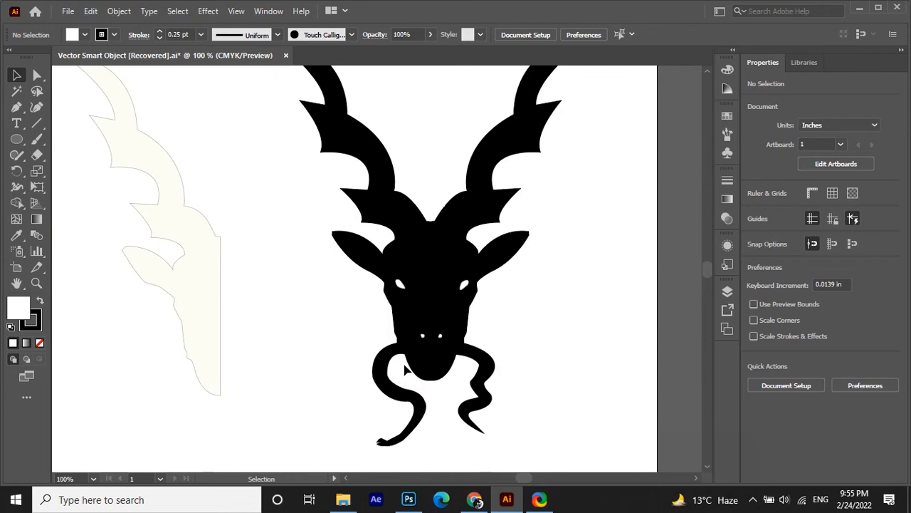
{"action": "scroll", "coordinate": [418, 366], "scroll_direction": "up", "scroll_amount": 5}
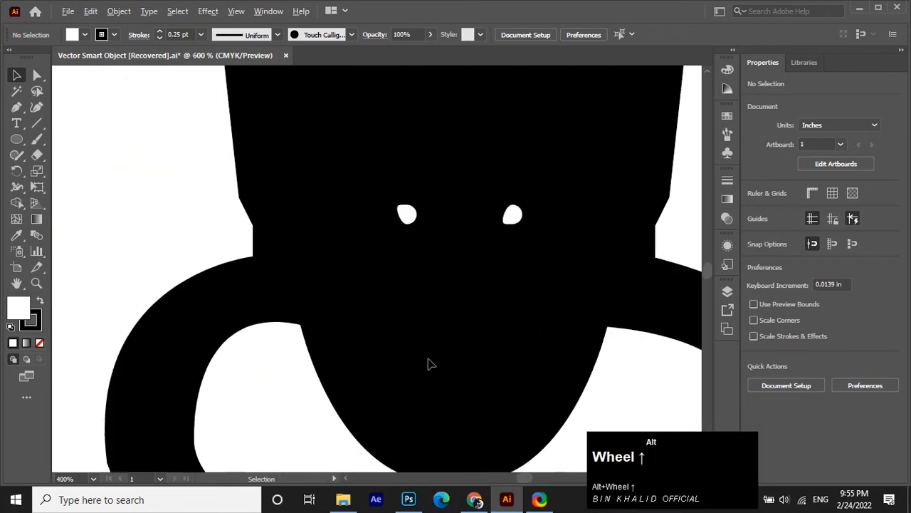
{"action": "left_click", "coordinate": [408, 221]}
{"action": "left_click_drag", "start_coordinate": [425, 223], "coordinate": [393, 210]}
{"action": "left_click", "coordinate": [391, 270]}
{"action": "scroll", "coordinate": [394, 272], "scroll_direction": "down", "scroll_amount": 5}
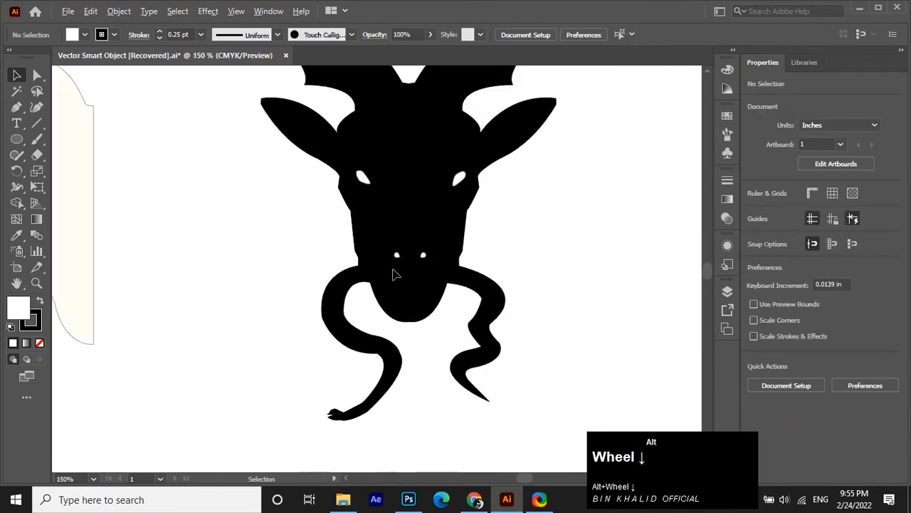
{"action": "scroll", "coordinate": [398, 269], "scroll_direction": "down", "scroll_amount": 2}
Move both nostrils down by about 0.015 in and scale the pair proportionally to about 0.24 in wide.
{"action": "left_click", "coordinate": [404, 262]}
{"action": "scroll", "coordinate": [407, 264], "scroll_direction": "up", "scroll_amount": 3}
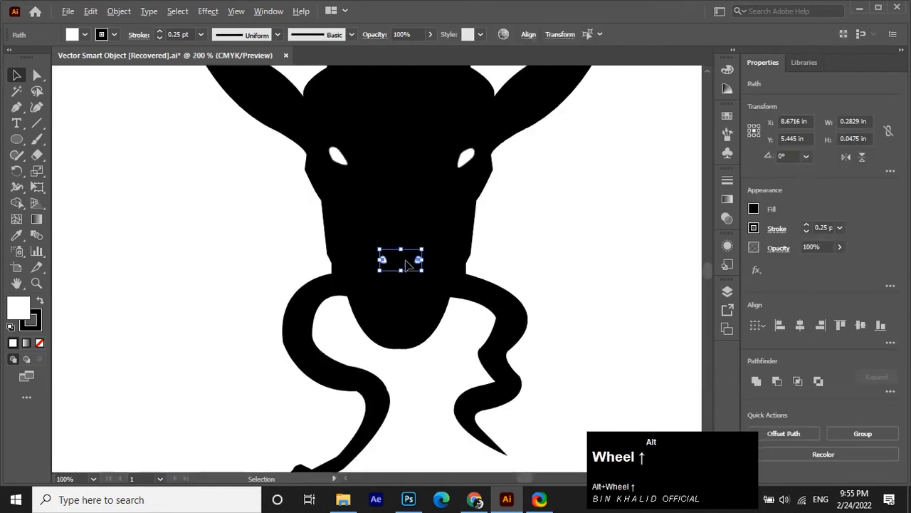
{"action": "scroll", "coordinate": [408, 264], "scroll_direction": "up", "scroll_amount": 4}
{"action": "left_click_drag", "start_coordinate": [443, 263], "coordinate": [443, 273]}
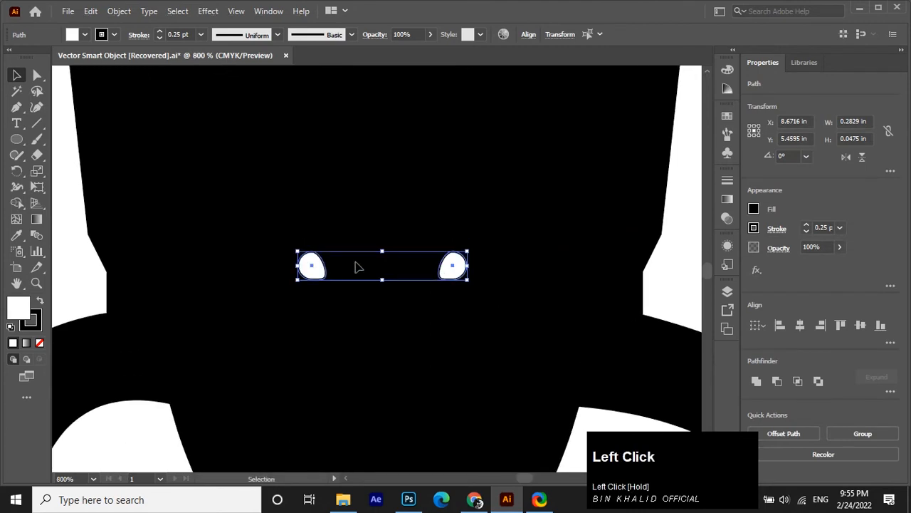
{"action": "key", "text": "shift"}
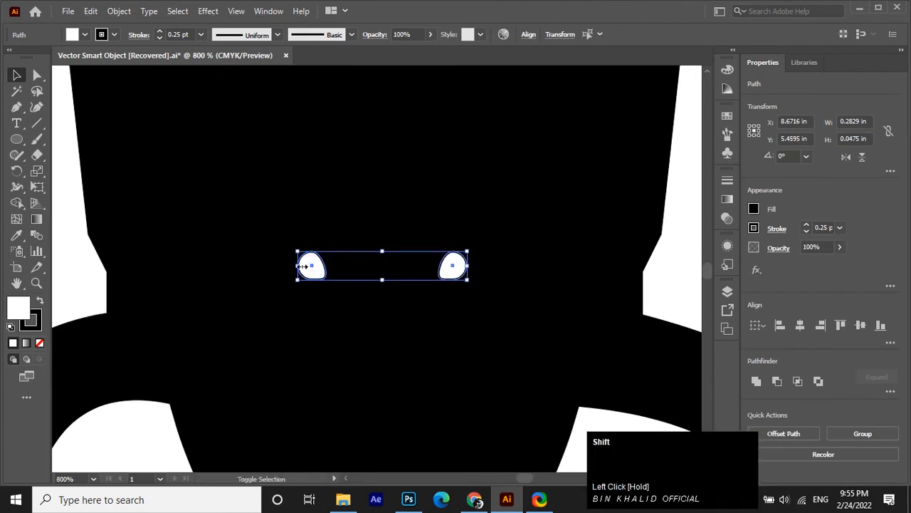
{"action": "left_click_drag", "start_coordinate": [303, 265], "coordinate": [332, 265]}
{"action": "left_click", "coordinate": [346, 312]}
{"action": "scroll", "coordinate": [342, 311], "scroll_direction": "down", "scroll_amount": 1}
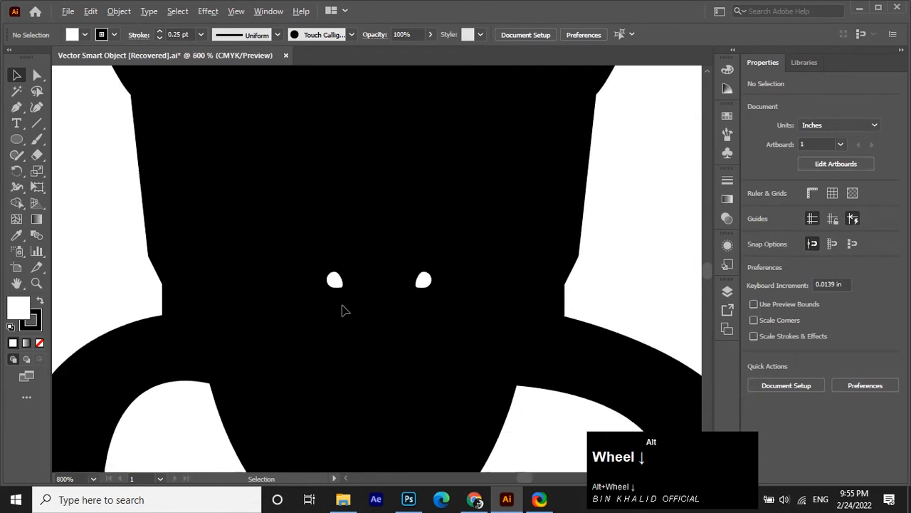
Shift both nostrils together slightly left to center them on the muzzle.
{"action": "scroll", "coordinate": [345, 310], "scroll_direction": "down", "scroll_amount": 1}
{"action": "left_click", "coordinate": [337, 297]}
{"action": "left_click_drag", "start_coordinate": [368, 297], "coordinate": [366, 286]}
{"action": "scroll", "coordinate": [366, 296], "scroll_direction": "up", "scroll_amount": 5}
{"action": "left_click", "coordinate": [356, 321]}
{"action": "scroll", "coordinate": [356, 321], "scroll_direction": "down", "scroll_amount": 5}
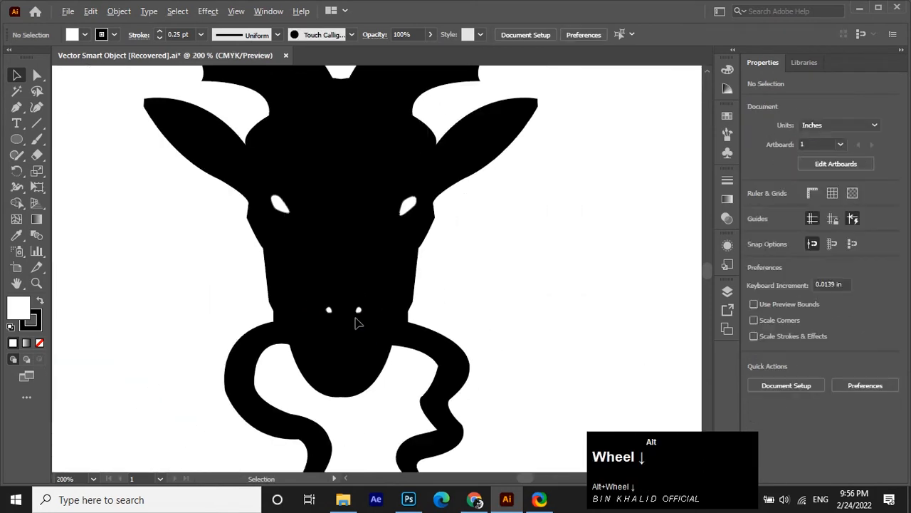
{"action": "left_click_drag", "start_coordinate": [319, 310], "coordinate": [376, 321]}
{"action": "key", "text": "Left"}
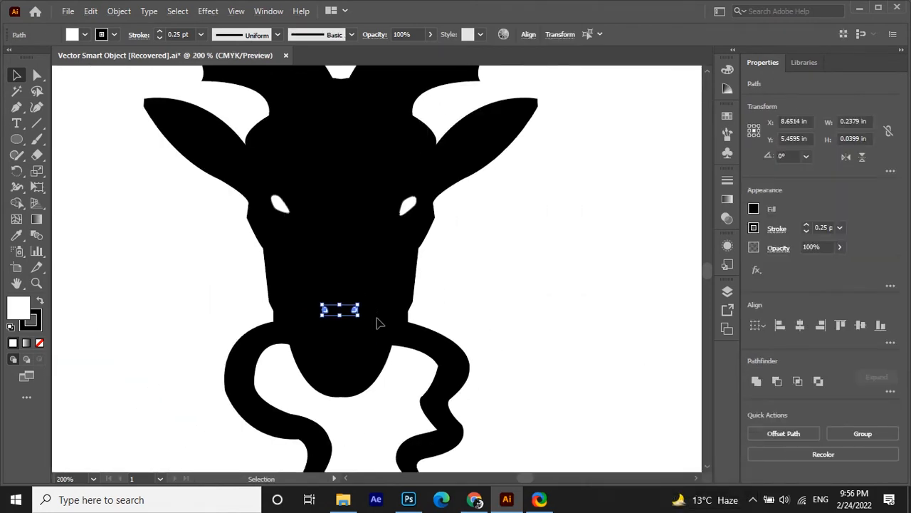
{"action": "left_click", "coordinate": [349, 335]}
{"action": "scroll", "coordinate": [350, 338], "scroll_direction": "down", "scroll_amount": 2}
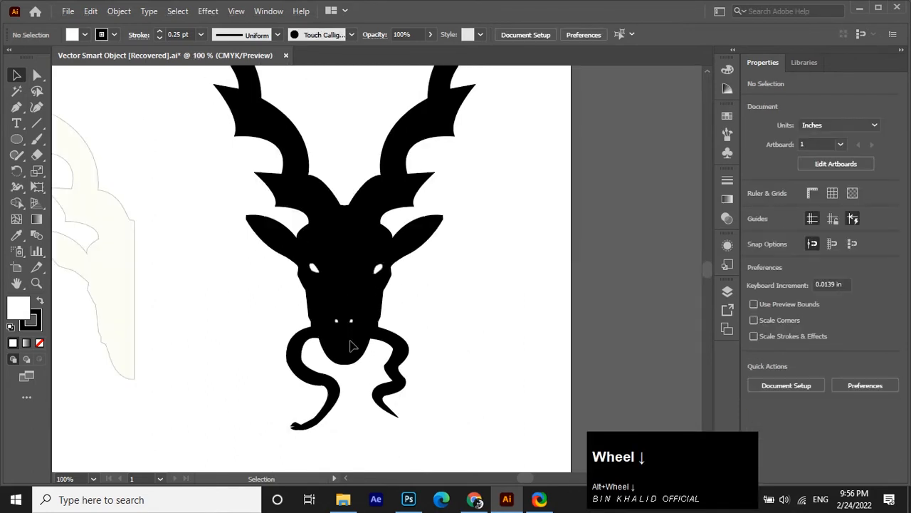
Group the two white eyes and paste them into the Photoshop document as a smart object.
{"action": "scroll", "coordinate": [337, 307], "scroll_direction": "up", "scroll_amount": 2}
{"action": "left_click_drag", "start_coordinate": [230, 180], "coordinate": [320, 358]}
{"action": "key", "text": "ctrl+g"}
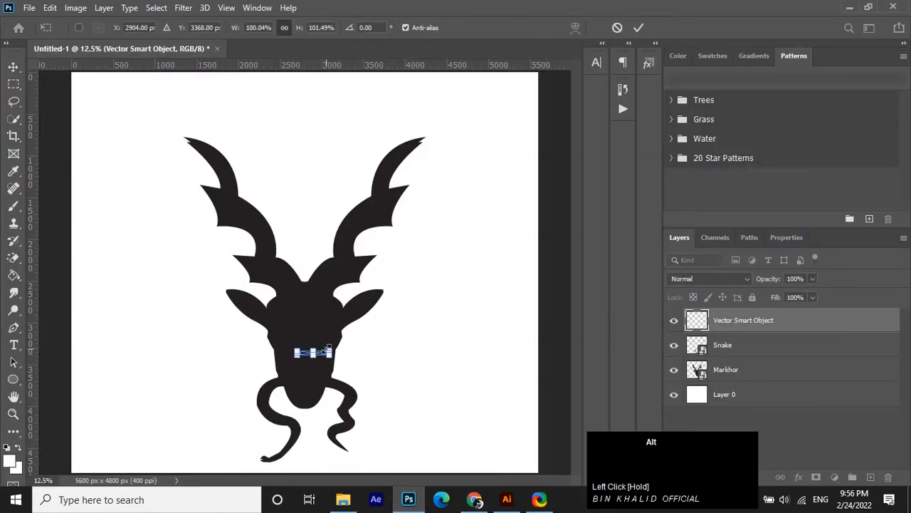
Scale the pasted eyes to about 194% wide and 197% high, center them on the markhor's face and commit the placement.
{"action": "scroll", "coordinate": [326, 354], "scroll_direction": "up", "scroll_amount": 7}
{"action": "left_click_drag", "start_coordinate": [337, 358], "coordinate": [357, 299]}
{"action": "left_click_drag", "start_coordinate": [133, 276], "coordinate": [146, 280]}
{"action": "left_click_drag", "start_coordinate": [272, 298], "coordinate": [263, 304]}
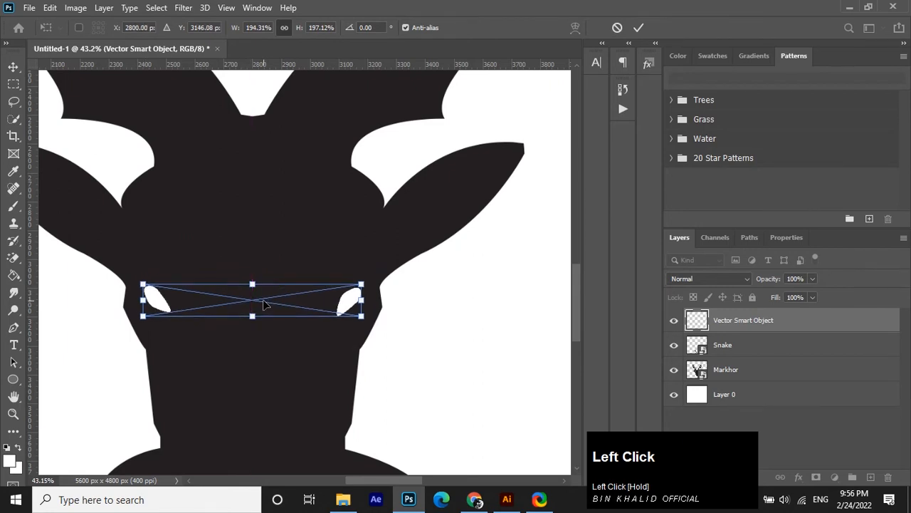
{"action": "left_click", "coordinate": [638, 27]}
{"action": "scroll", "coordinate": [440, 331], "scroll_direction": "down", "scroll_amount": 4}
{"action": "scroll", "coordinate": [441, 340], "scroll_direction": "down", "scroll_amount": 1, "text": "alt"}
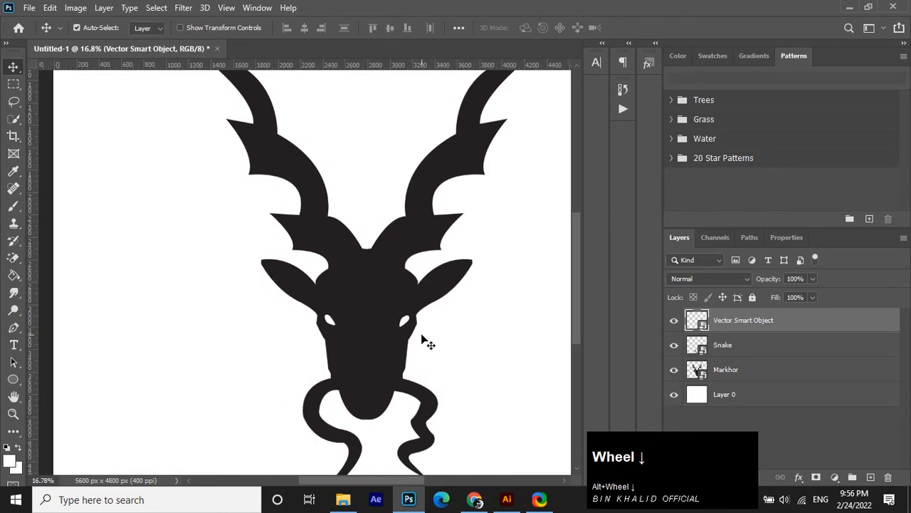
Rename the pasted eyes smart object layer "eyes" and nudge the eyes slightly upward on the face.
{"action": "left_click", "coordinate": [735, 324]}
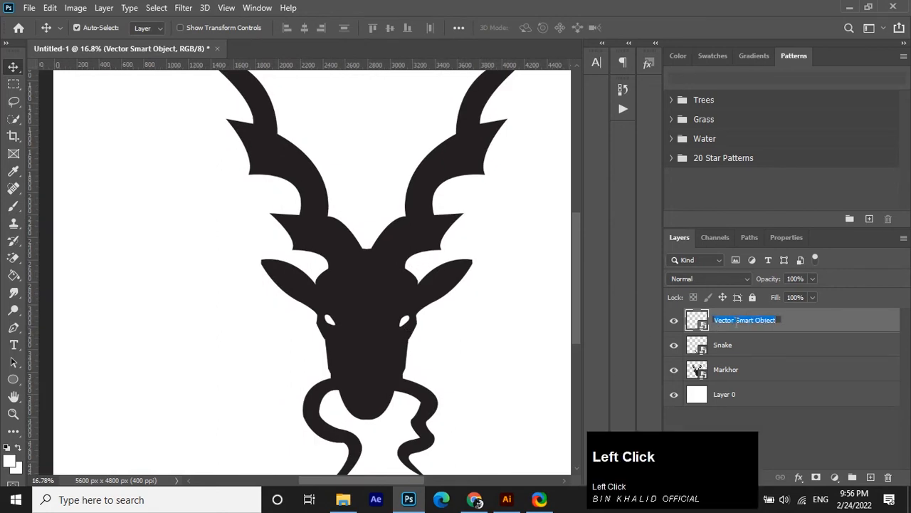
{"action": "type", "text": "Eyes"}
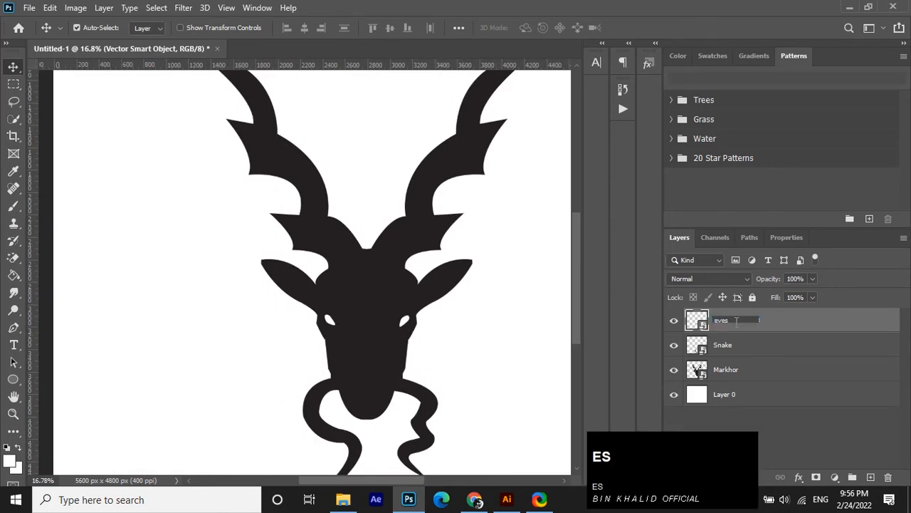
{"action": "key", "text": "Return"}
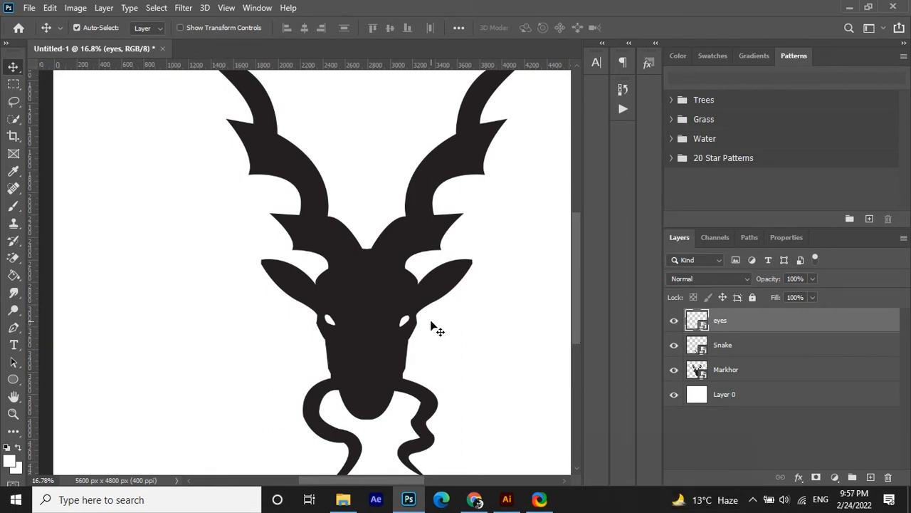
{"action": "key", "text": "Up"}
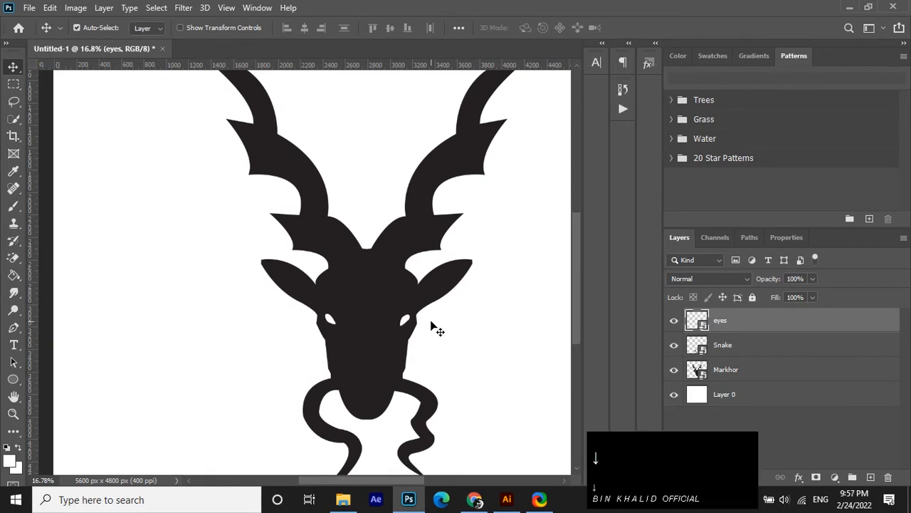
{"action": "scroll", "coordinate": [392, 269], "scroll_direction": "down", "scroll_amount": 3}
{"action": "key", "text": "Up"}
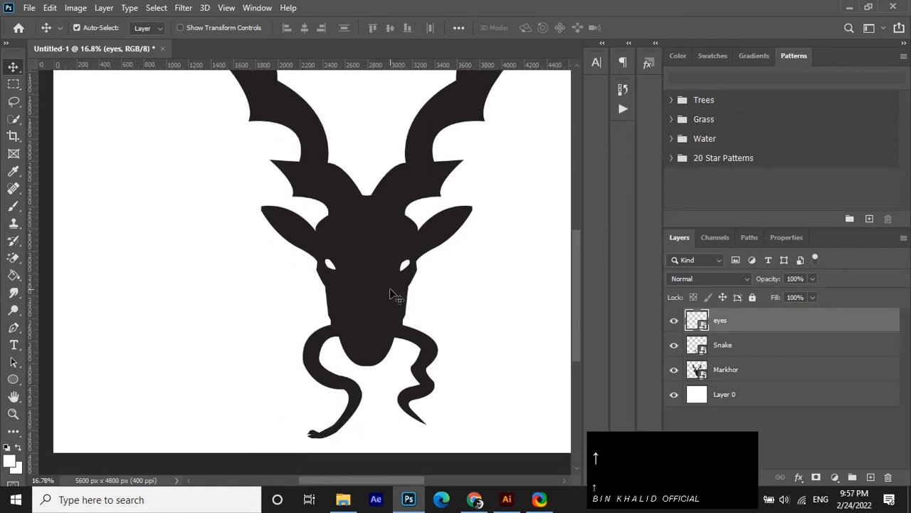
Group the two nostrils in Illustrator, paste them into the Photoshop document as a smart object and commit the placement.
{"action": "left_click", "coordinate": [506, 495]}
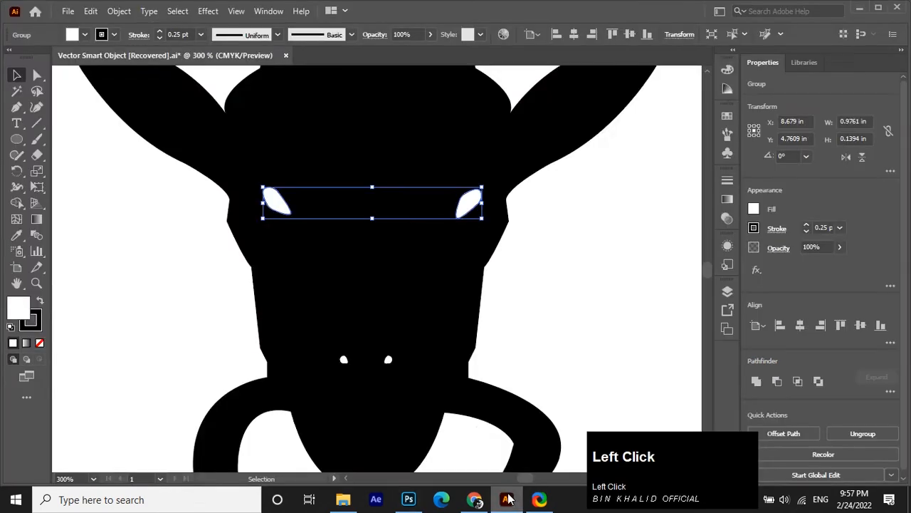
{"action": "left_click", "coordinate": [328, 358]}
{"action": "left_click_drag", "start_coordinate": [403, 382], "coordinate": [406, 441]}
{"action": "key", "text": "ctrl+g"}
{"action": "left_click", "coordinate": [409, 499]}
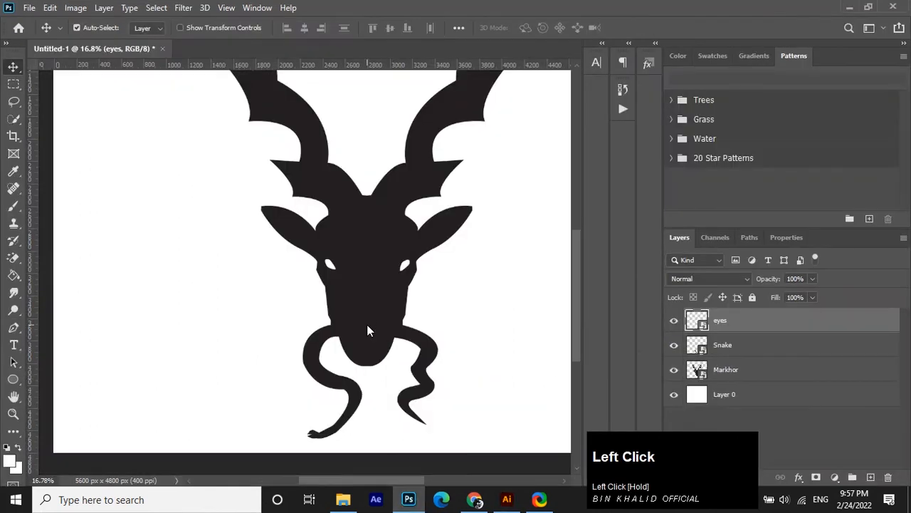
{"action": "key", "text": "ctrl+v"}
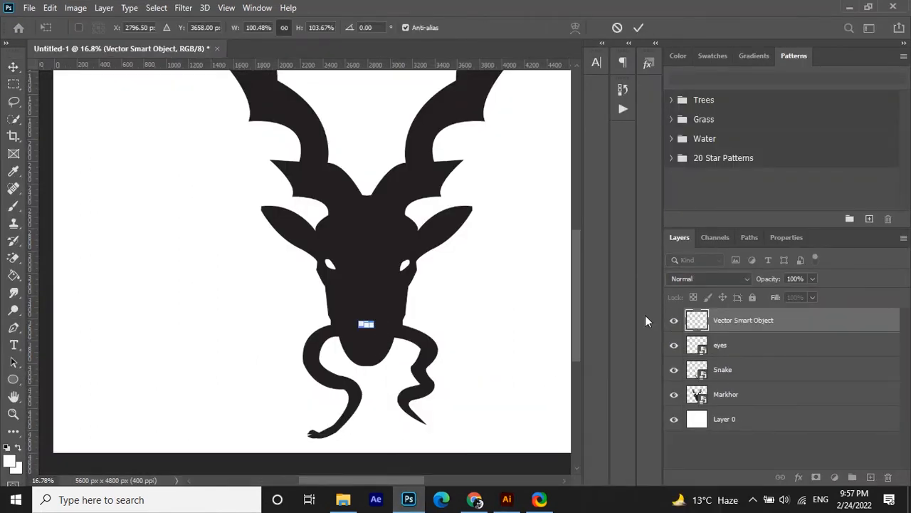
{"action": "left_click", "coordinate": [639, 27]}
Scale the pasted nostrils to about 181% wide and 191% high, move them slightly up the muzzle and commit the transform.
{"action": "scroll", "coordinate": [384, 341], "scroll_direction": "up", "scroll_amount": 6}
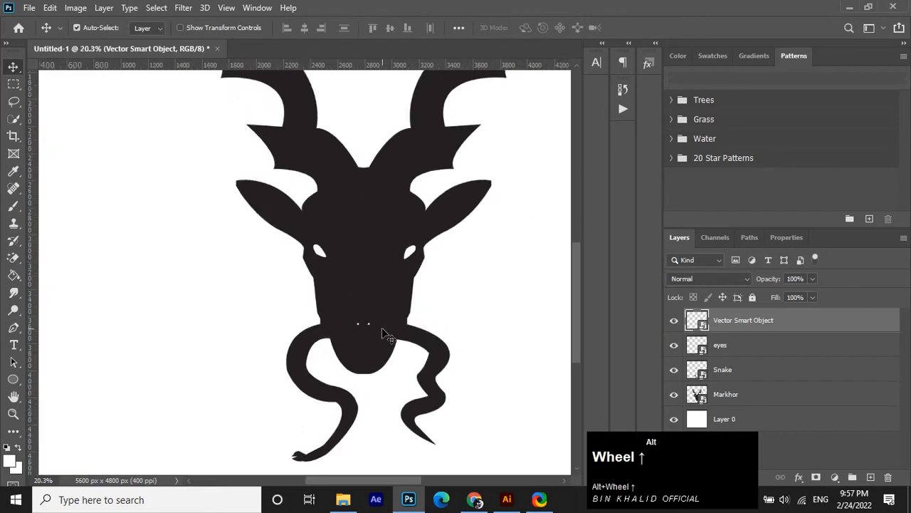
{"action": "key", "text": "ctrl+t"}
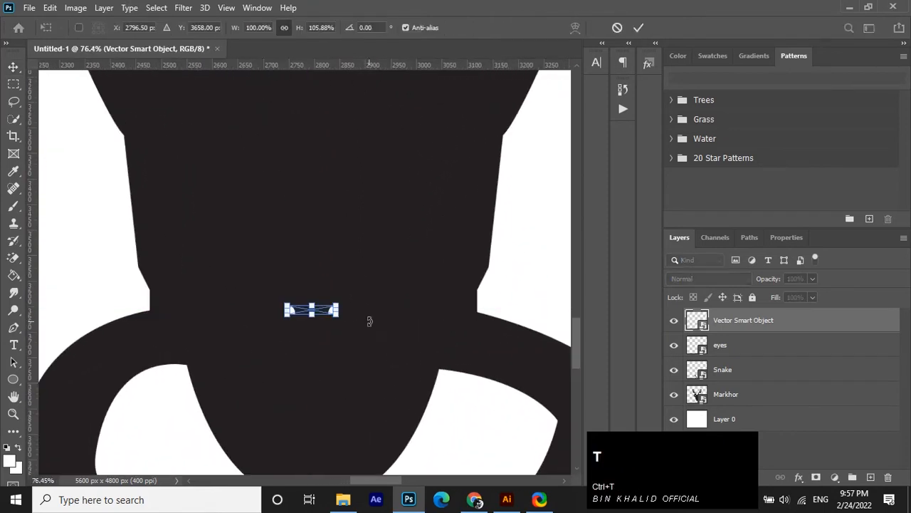
{"action": "left_click_drag", "start_coordinate": [343, 302], "coordinate": [347, 284]}
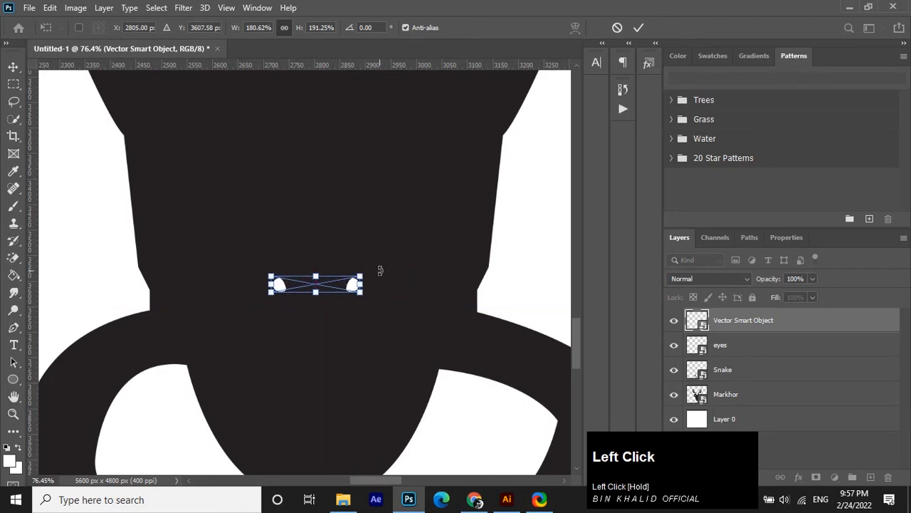
{"action": "left_click", "coordinate": [639, 27]}
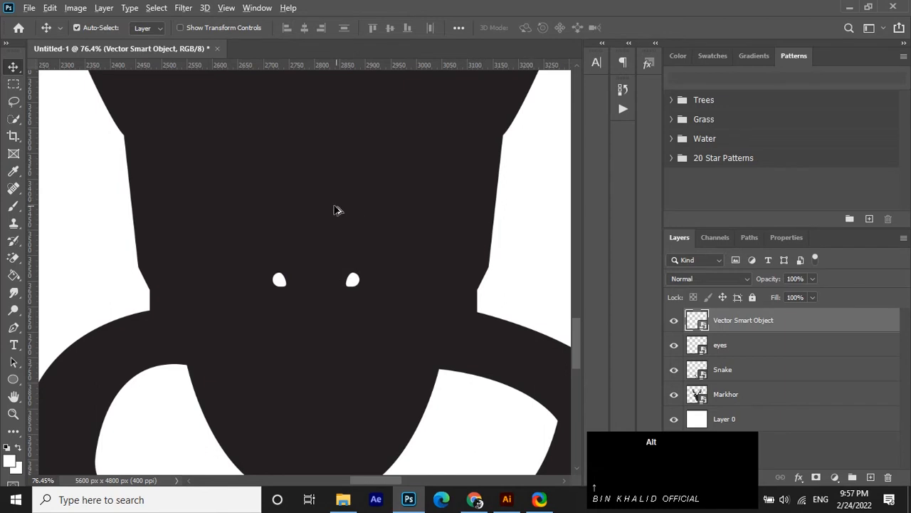
{"action": "scroll", "coordinate": [442, 232], "scroll_direction": "down", "scroll_amount": 6, "text": "alt"}
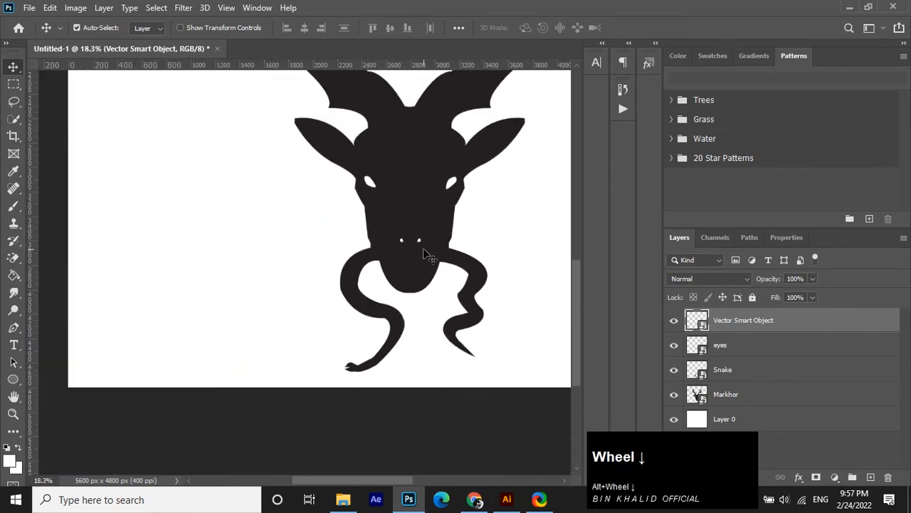
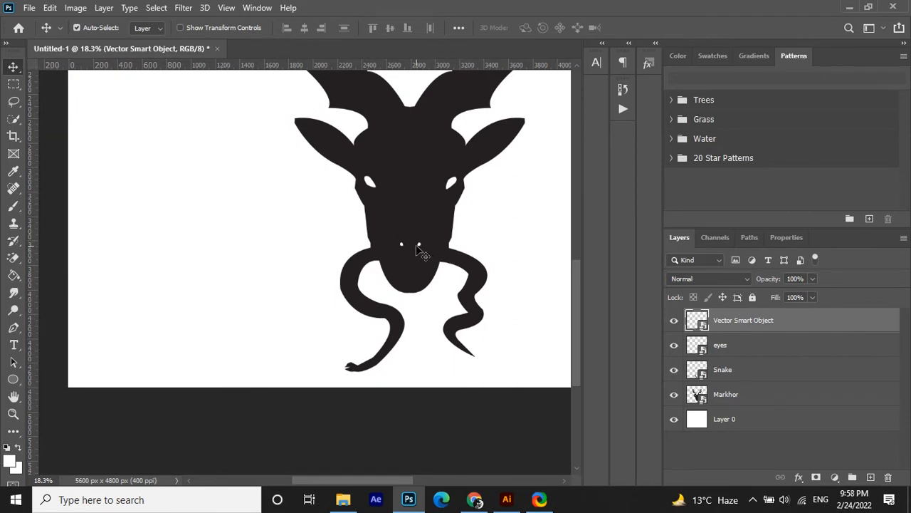
Rename the nostrils' smart object layer "Nose" and select the white background layer.
{"action": "double_click", "coordinate": [717, 322]}
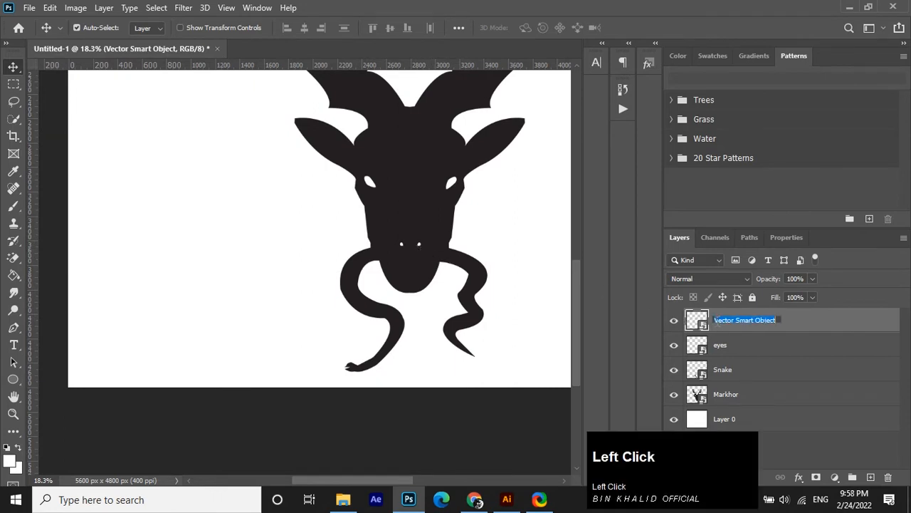
{"action": "type", "text": "Nose"}
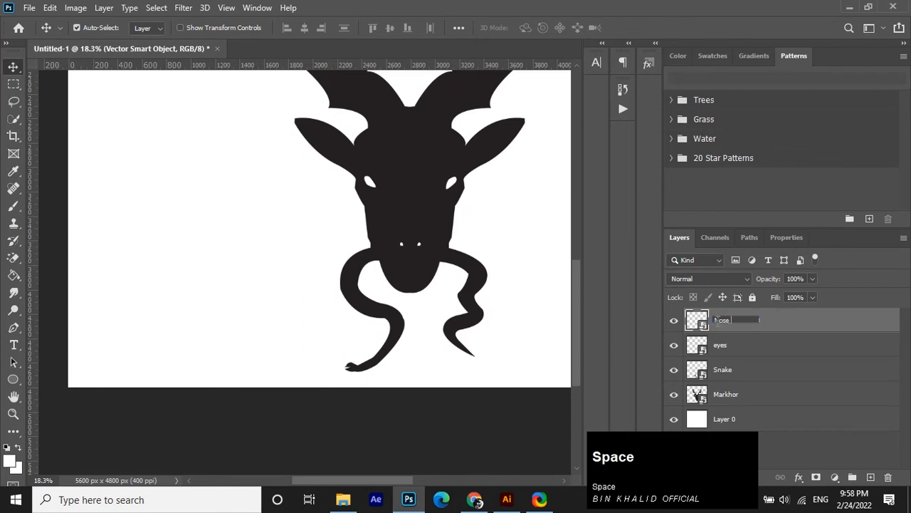
{"action": "key", "text": "Return"}
{"action": "scroll", "coordinate": [514, 220], "scroll_direction": "up", "scroll_amount": 3}
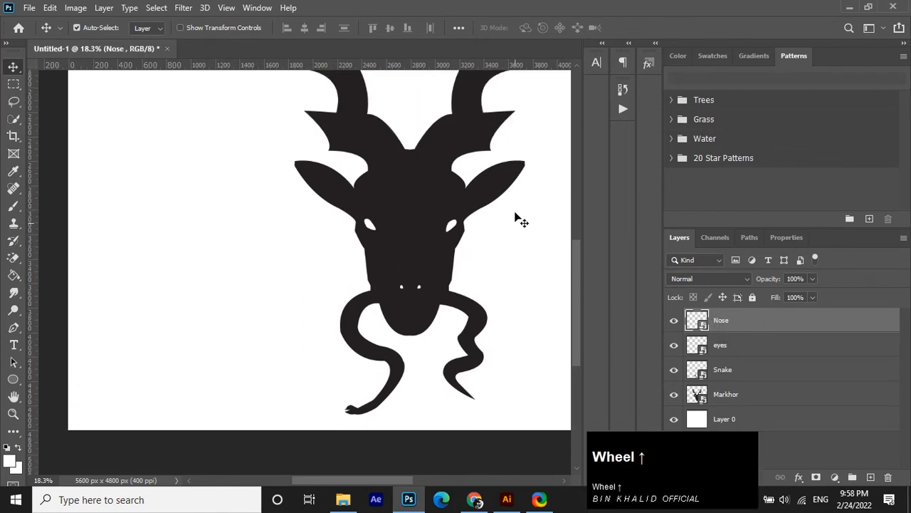
{"action": "scroll", "coordinate": [513, 244], "scroll_direction": "down", "scroll_amount": 2}
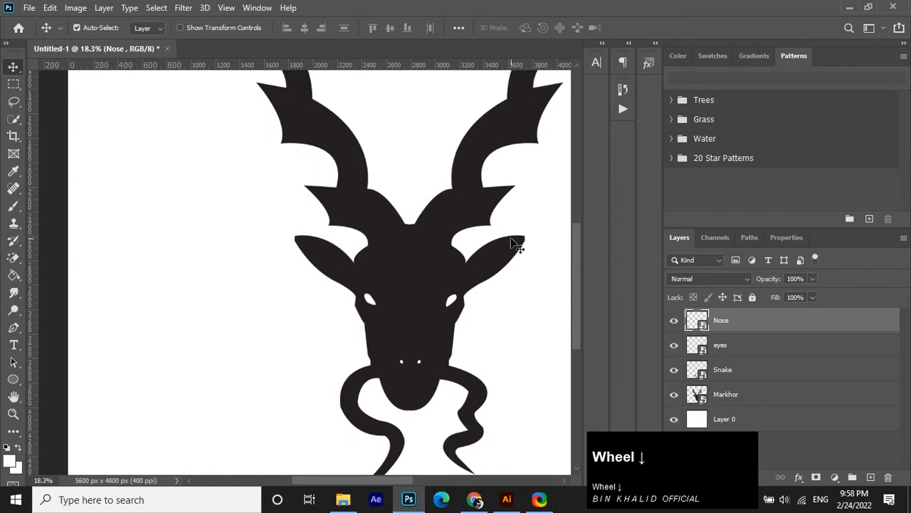
{"action": "scroll", "coordinate": [512, 244], "scroll_direction": "down", "scroll_amount": 2, "text": "ctrl"}
{"action": "scroll", "coordinate": [513, 244], "scroll_direction": "right", "scroll_amount": 2}
{"action": "left_click", "coordinate": [499, 264]}
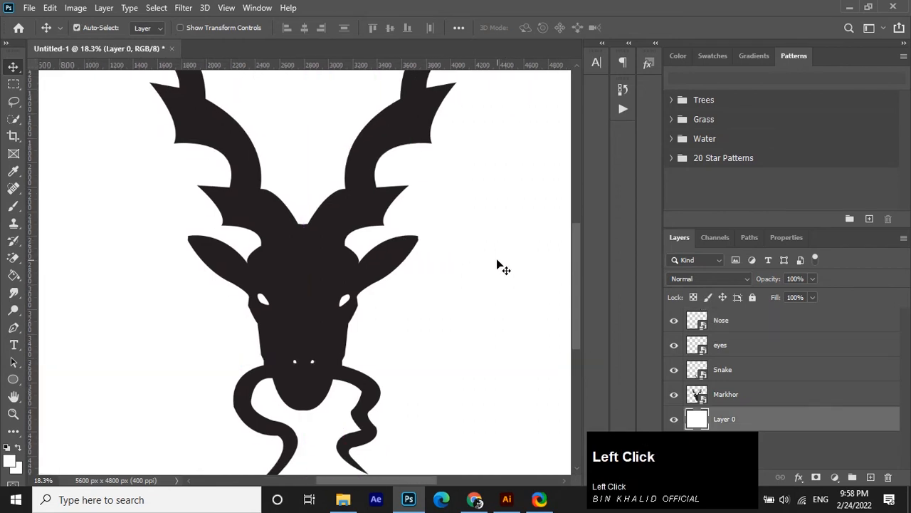
Shift the nostrils slightly up and left to center them across the muzzle.
{"action": "scroll", "coordinate": [322, 356], "scroll_direction": "up", "scroll_amount": 5, "text": "alt"}
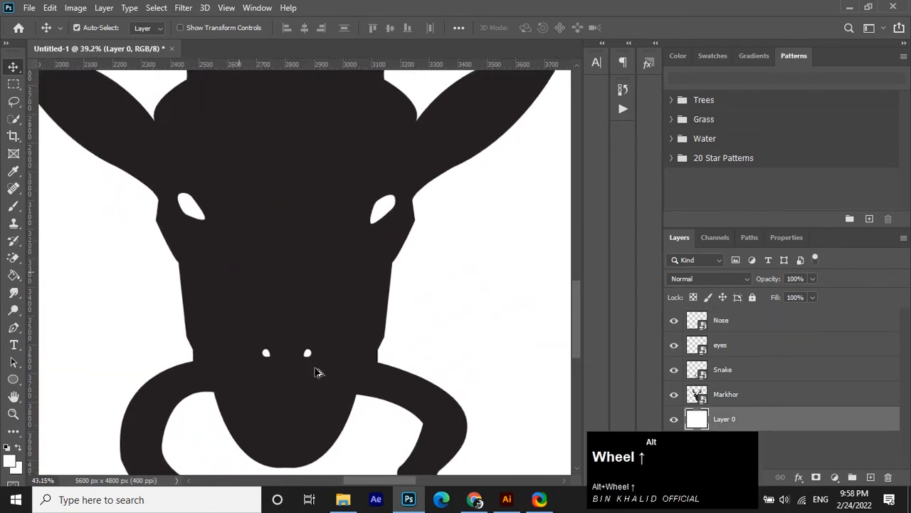
{"action": "left_click_drag", "start_coordinate": [306, 353], "coordinate": [303, 340]}
{"action": "left_click", "coordinate": [461, 344]}
{"action": "scroll", "coordinate": [452, 344], "scroll_direction": "down", "scroll_amount": 3, "text": "alt"}
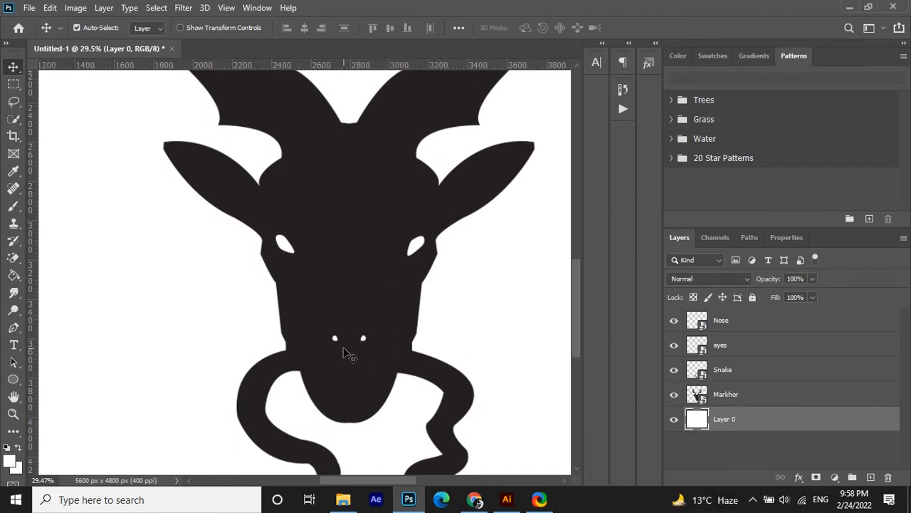
Nudge the Nose layer down so the nostrils sit lower on the muzzle, just below the tops of the cords.
{"action": "left_click", "coordinate": [753, 325]}
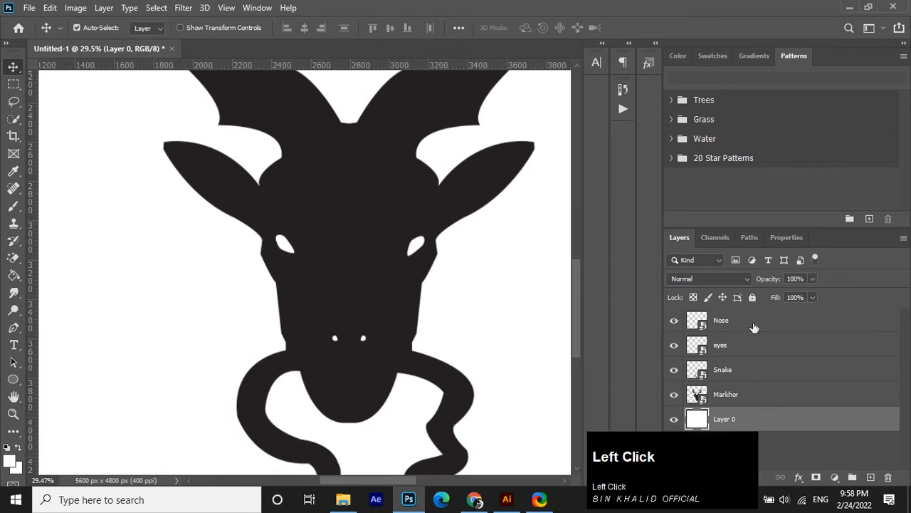
{"action": "key", "text": "Down"}
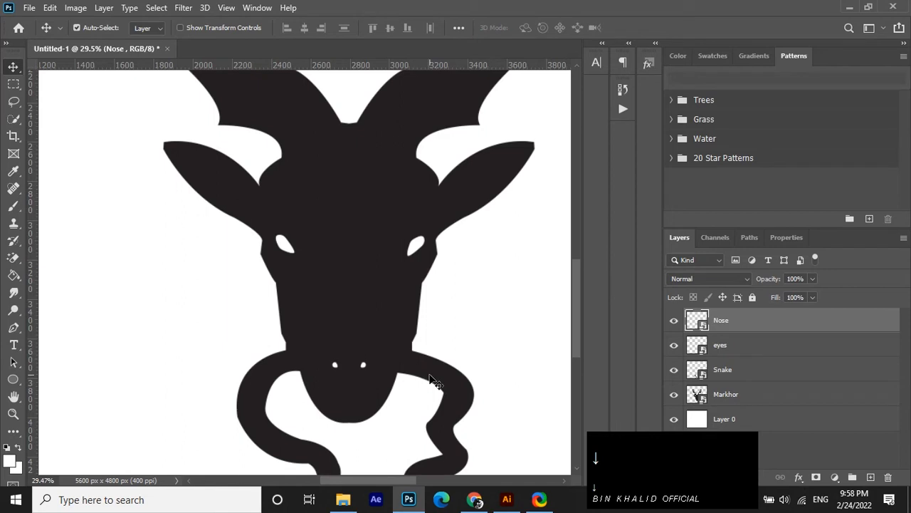
{"action": "key", "text": "Down"}
{"action": "key", "text": "Down"}
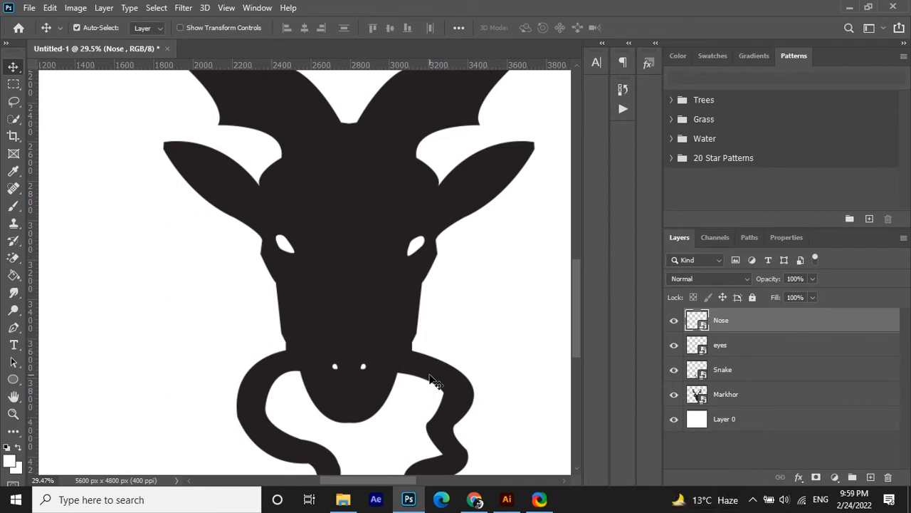
{"action": "left_click", "coordinate": [455, 293]}
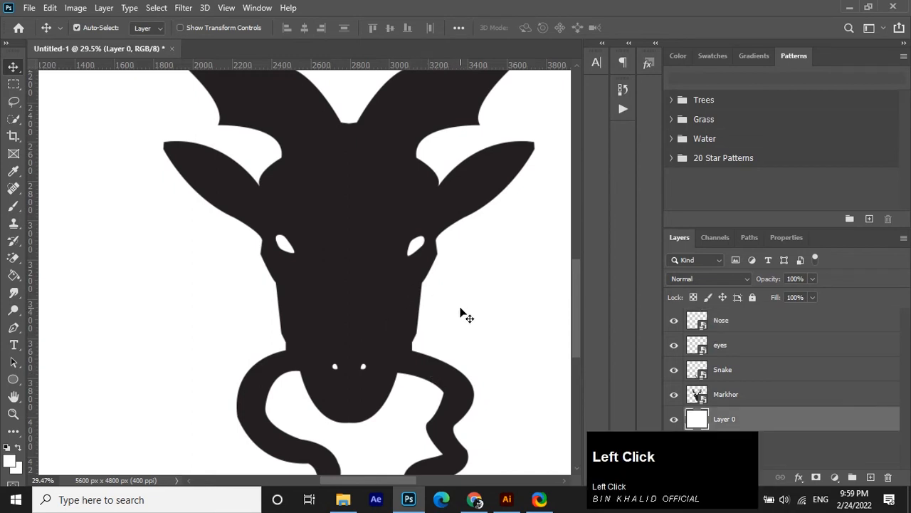
{"action": "scroll", "coordinate": [463, 313], "scroll_direction": "down", "scroll_amount": 5}
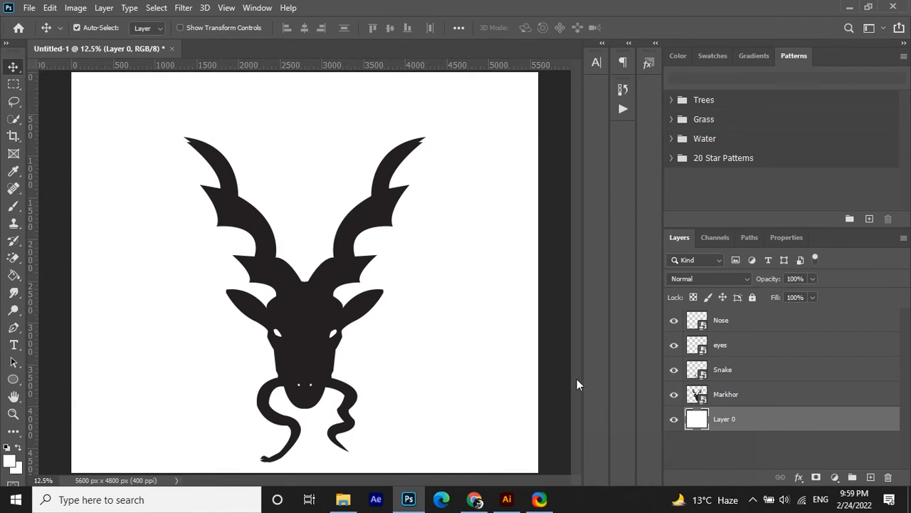
Switch to Illustrator and lock the nostril group and the eye group.
{"action": "left_click", "coordinate": [507, 499]}
{"action": "left_click", "coordinate": [518, 309]}
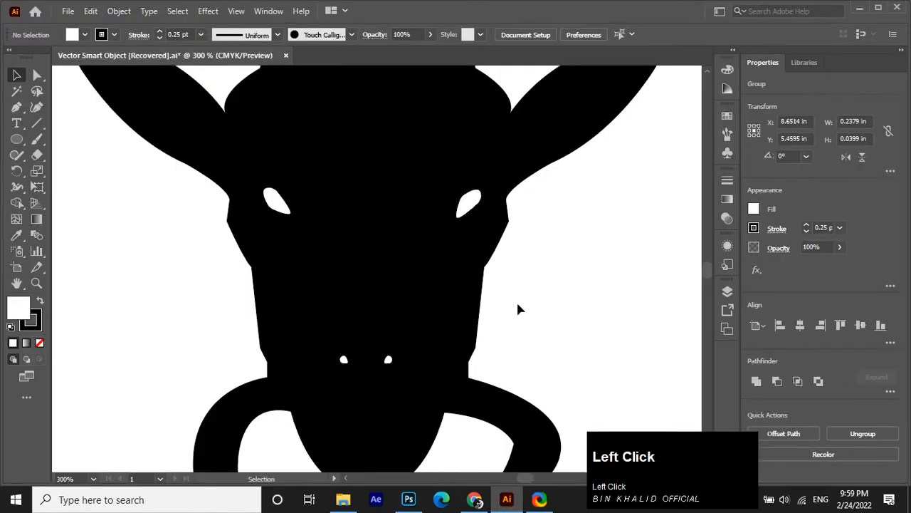
{"action": "scroll", "coordinate": [518, 309], "scroll_direction": "down", "scroll_amount": 2}
{"action": "scroll", "coordinate": [518, 309], "scroll_direction": "down", "scroll_amount": 1}
{"action": "left_click_drag", "start_coordinate": [473, 315], "coordinate": [508, 335]}
{"action": "key", "text": "ctrl+2"}
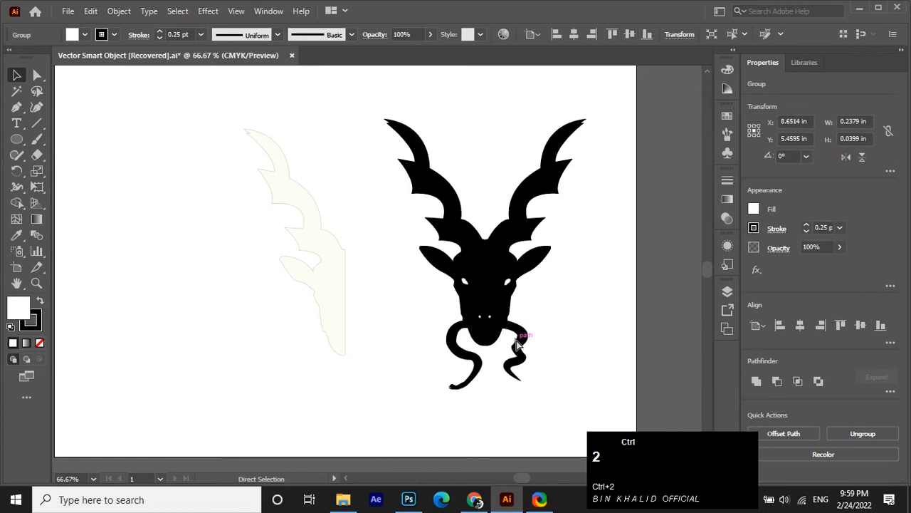
{"action": "left_click_drag", "start_coordinate": [449, 274], "coordinate": [519, 291]}
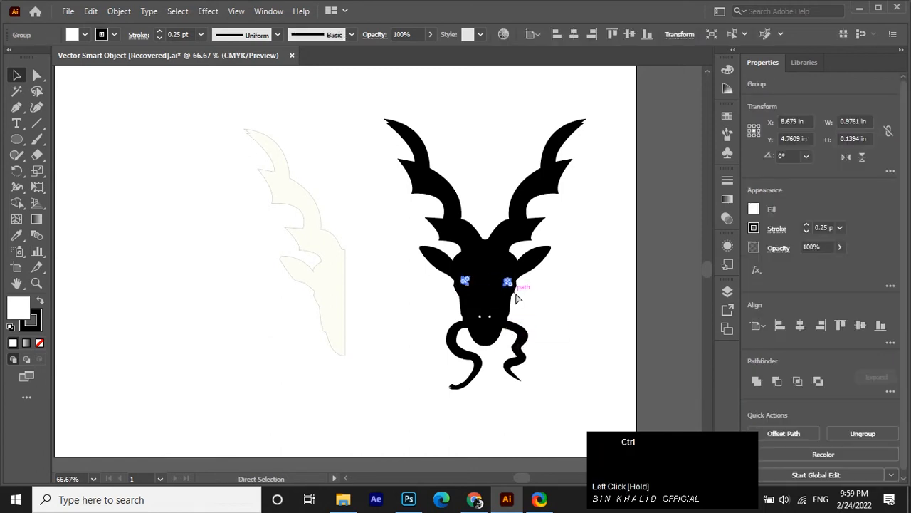
{"action": "left_click", "coordinate": [521, 299]}
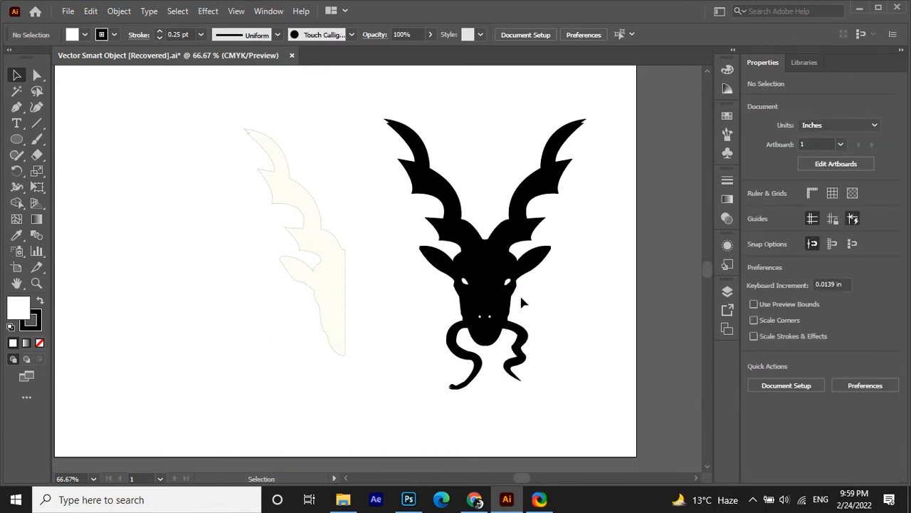
Unlock the nostril group and select it on the artboard.
{"action": "left_click", "coordinate": [726, 292]}
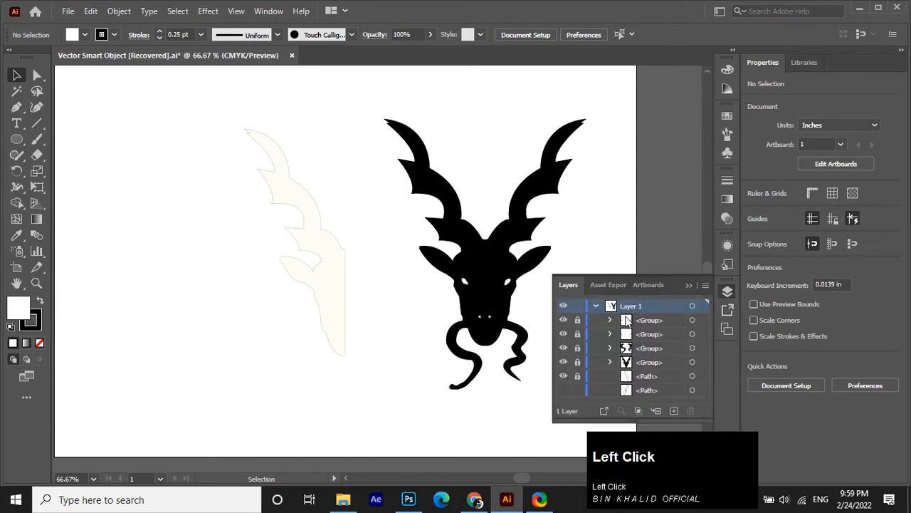
{"action": "left_click", "coordinate": [578, 320]}
{"action": "left_click_drag", "start_coordinate": [496, 313], "coordinate": [490, 329]}
{"action": "left_click", "coordinate": [689, 284]}
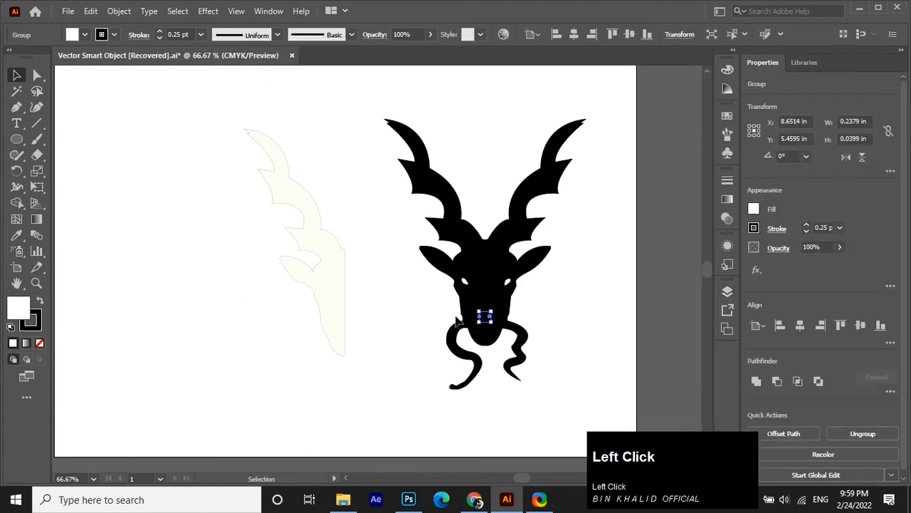
Move the nostril group down 0.25 in to a Y position of 5.7095 in, leaving nothing selected.
{"action": "scroll", "coordinate": [524, 361], "scroll_direction": "up", "scroll_amount": 5}
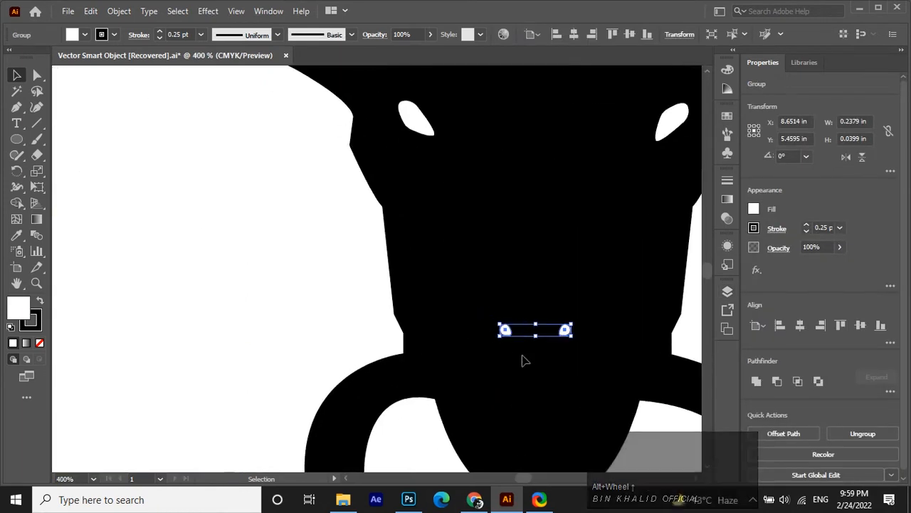
{"action": "key", "text": "Down"}
{"action": "key", "text": "Down"}
{"action": "key", "text": "Down"}
{"action": "key", "text": "Down"}
{"action": "key", "text": "Down"}
{"action": "key", "text": "Down"}
{"action": "key", "text": "Down"}
{"action": "key", "text": "Down"}
{"action": "key", "text": "Down"}
{"action": "key", "text": "Down"}
{"action": "key", "text": "Down"}
{"action": "key", "text": "Down"}
{"action": "key", "text": "Down"}
{"action": "key", "text": "Down"}
{"action": "key", "text": "Down"}
{"action": "key", "text": "Down"}
{"action": "key", "text": "Down"}
{"action": "key", "text": "Down"}
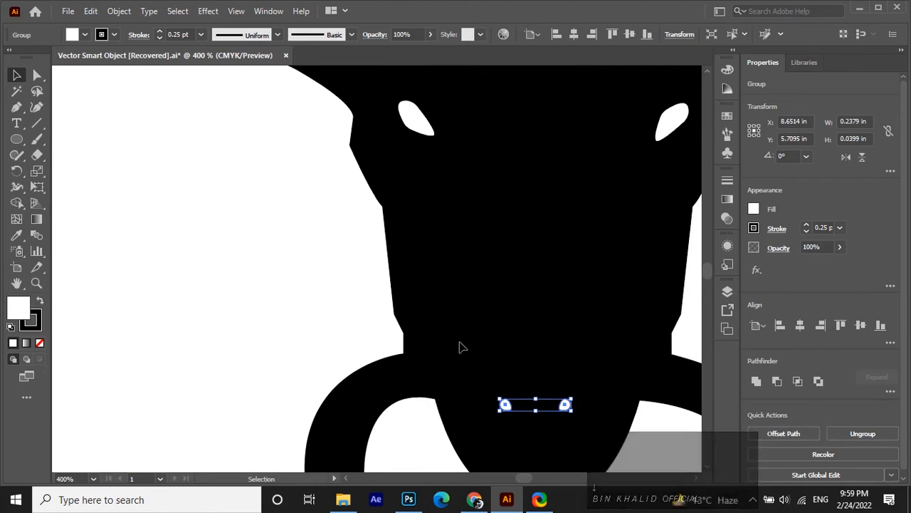
{"action": "left_click", "coordinate": [521, 360]}
{"action": "scroll", "coordinate": [541, 363], "scroll_direction": "down", "scroll_amount": 2}
{"action": "scroll", "coordinate": [310, 274], "scroll_direction": "down", "scroll_amount": 5}
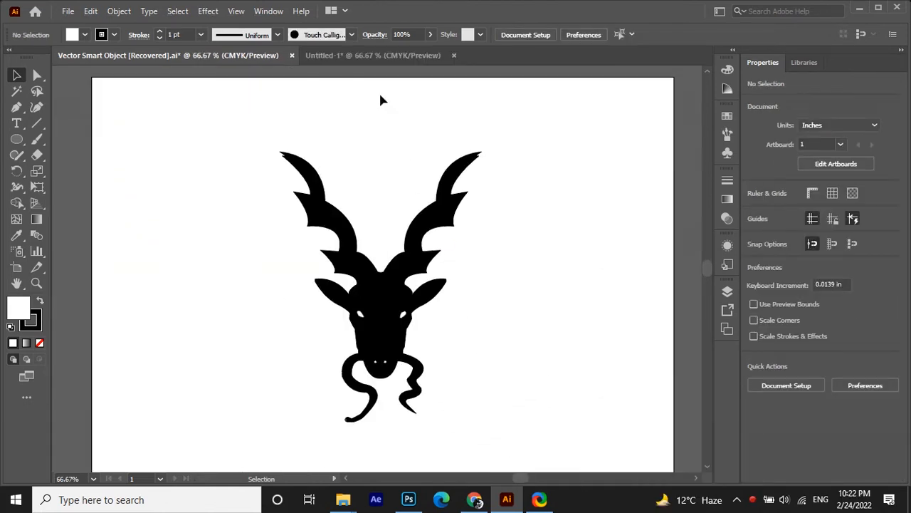
Bring the green and yellow shield shapes from the Untitled-1 document onto the markhor artboard, centred over the head.
{"action": "left_click", "coordinate": [373, 54]}
{"action": "left_click_drag", "start_coordinate": [225, 121], "coordinate": [513, 386]}
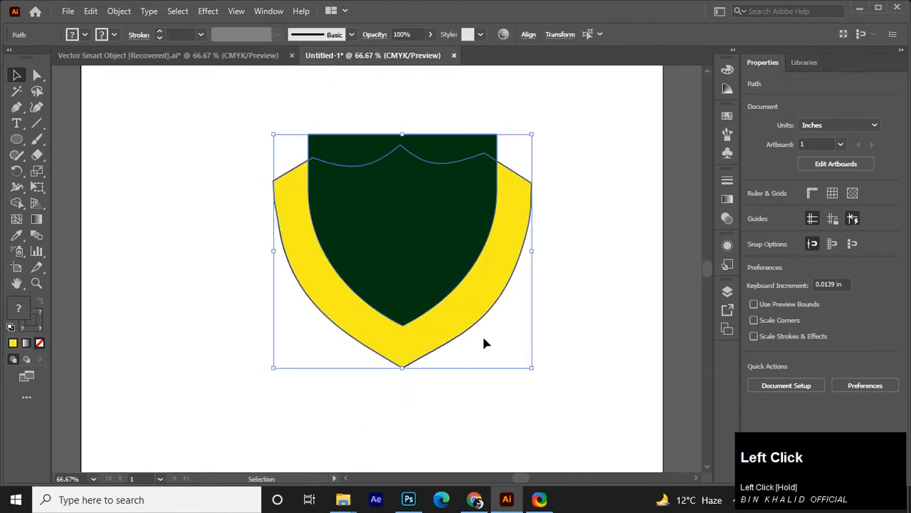
{"action": "left_click_drag", "start_coordinate": [421, 300], "coordinate": [400, 371]}
{"action": "key", "text": "ctrl"}
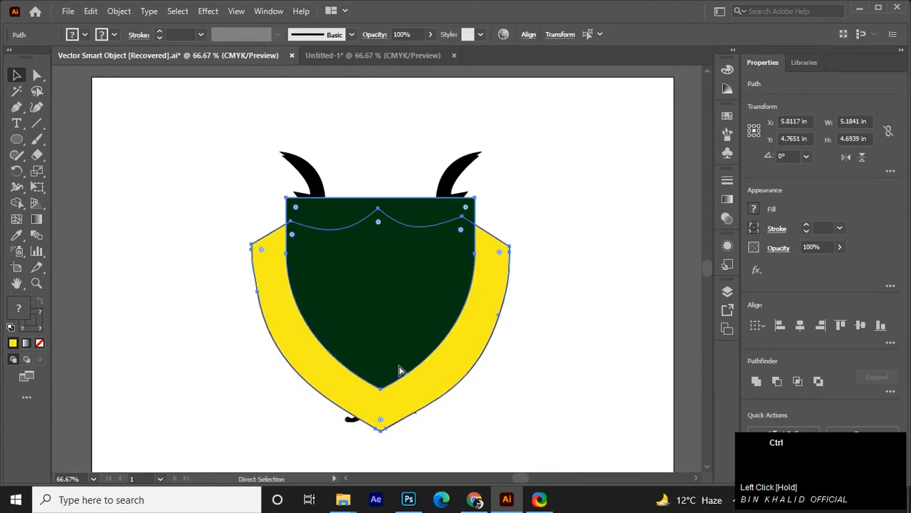
{"action": "left_click_drag", "start_coordinate": [763, 462], "coordinate": [593, 465]}
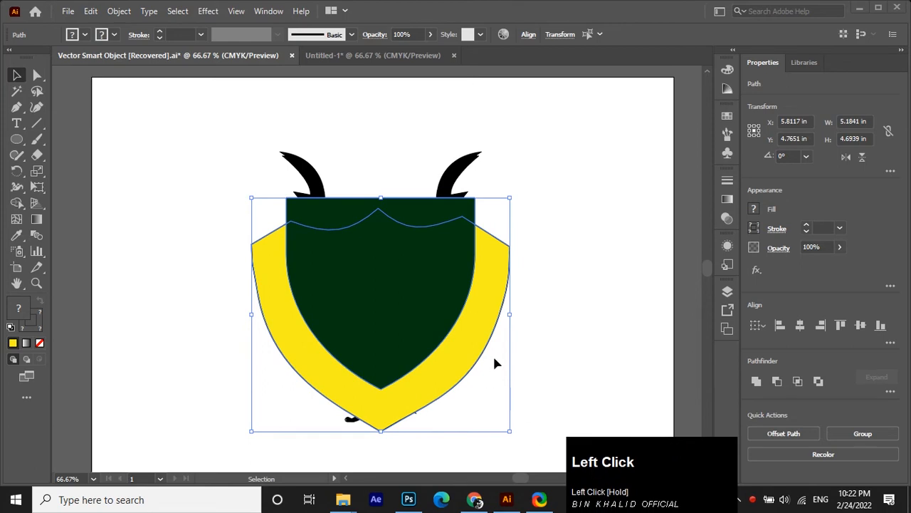
Send both shield shapes to the back behind the markhor head, leaving nothing selected.
{"action": "key", "text": "ctrl"}
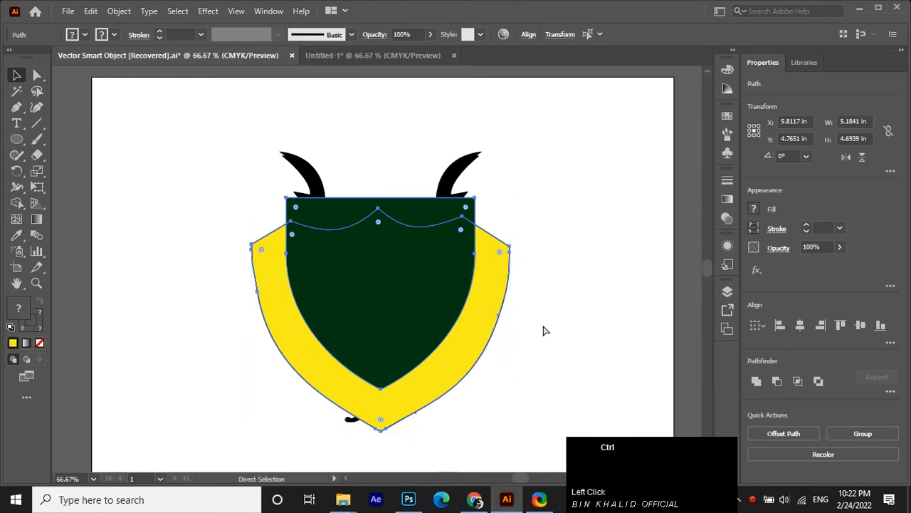
{"action": "key", "text": "ctrl+shift+bracketleft"}
{"action": "left_click", "coordinate": [543, 330]}
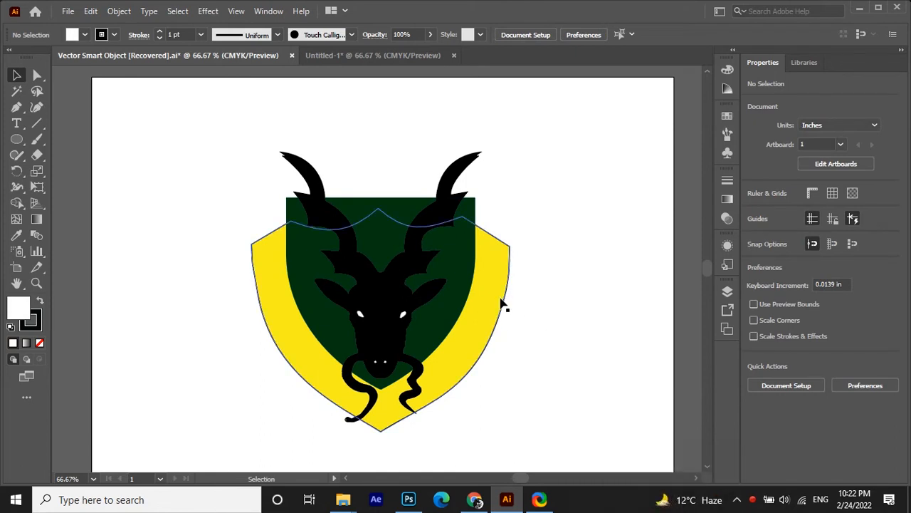
Place the green shield from Illustrator into the Photoshop document, enlarged and centred behind the markhor head.
{"action": "left_click_drag", "start_coordinate": [464, 295], "coordinate": [347, 329]}
{"action": "left_click_drag", "start_coordinate": [282, 263], "coordinate": [167, 221]}
{"action": "left_click", "coordinate": [638, 27]}
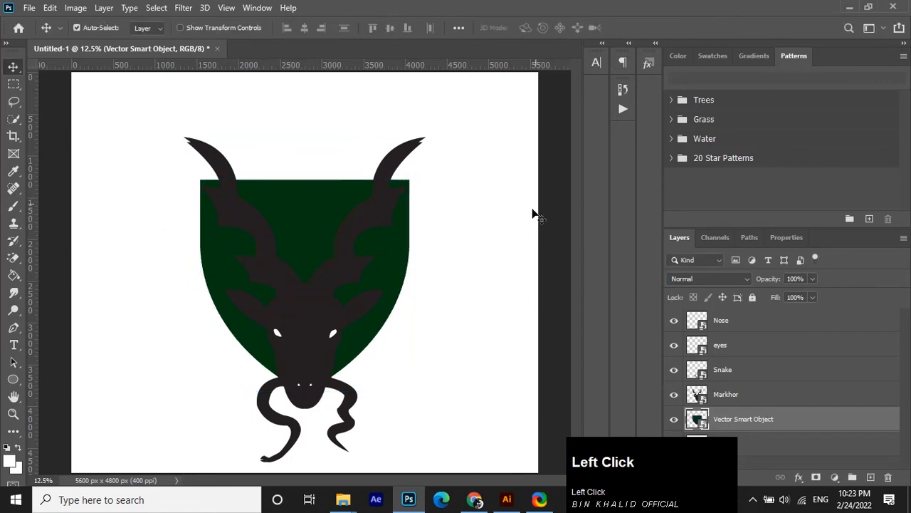
Rename the placed green shield layer as GREEN sheild.
{"action": "double_click", "coordinate": [740, 421]}
{"action": "type", "text": "G"}
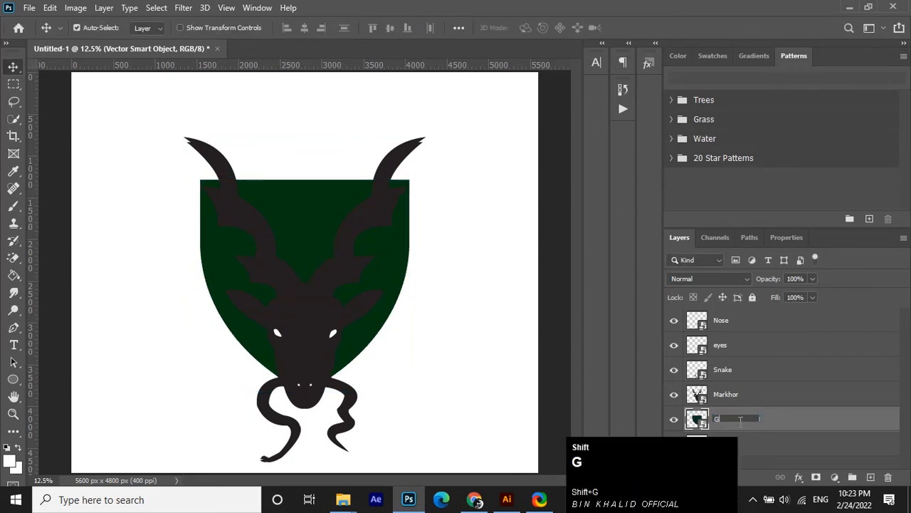
{"action": "type", "text": "REEN sheild"}
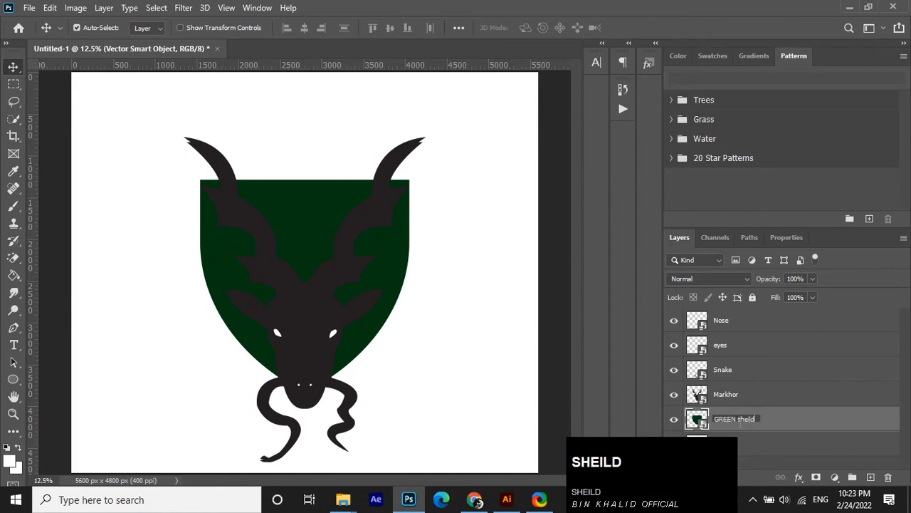
{"action": "key", "text": "Return"}
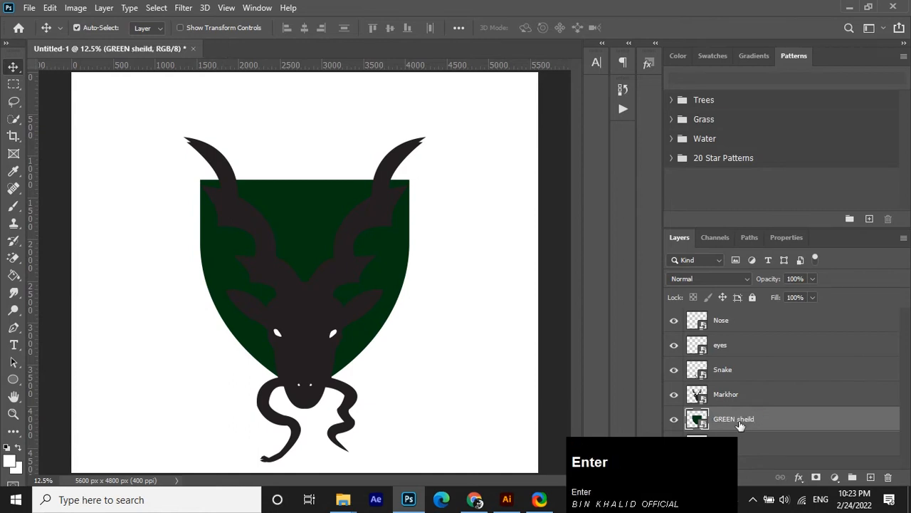
Switch to Illustrator and place the yellow shield into the Photoshop document, scaled to about 158% and positioned behind the markhor head.
{"action": "left_click", "coordinate": [507, 499]}
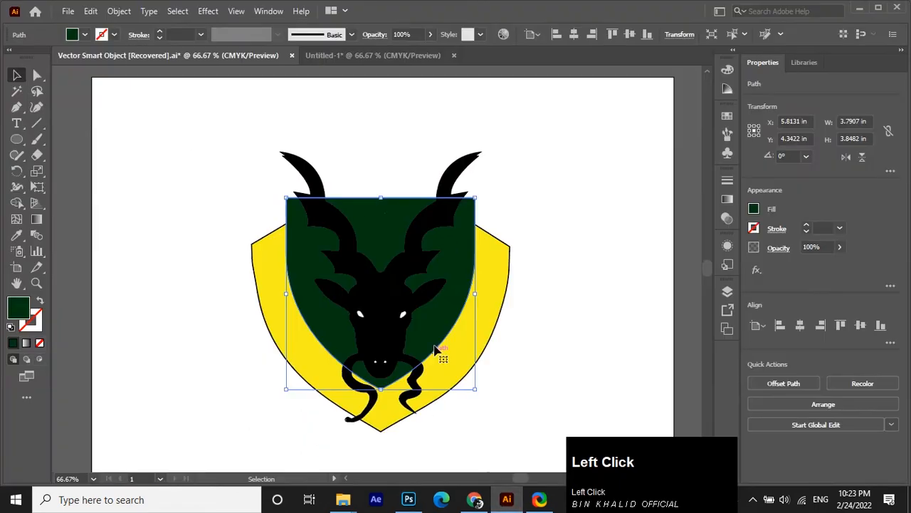
{"action": "left_click", "coordinate": [488, 306]}
{"action": "left_click_drag", "start_coordinate": [492, 306], "coordinate": [378, 321]}
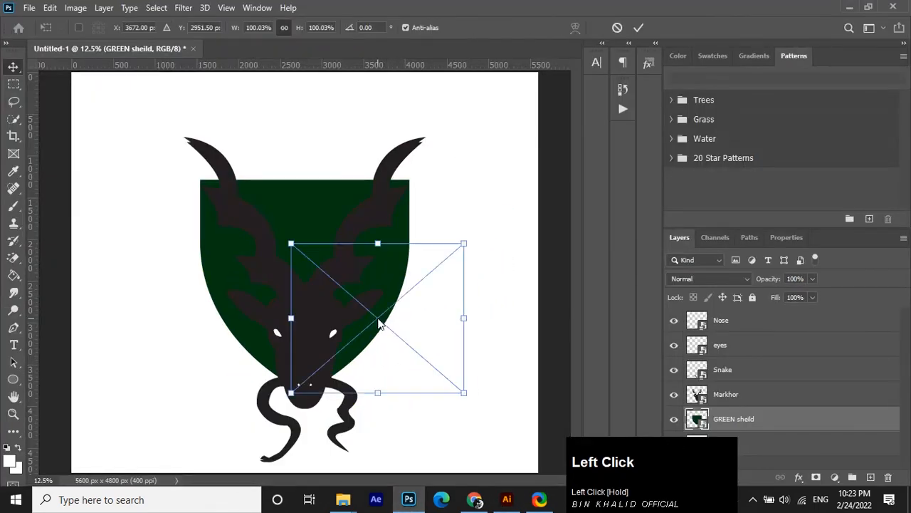
{"action": "left_click_drag", "start_coordinate": [289, 244], "coordinate": [180, 169]}
{"action": "left_click_drag", "start_coordinate": [301, 213], "coordinate": [271, 247]}
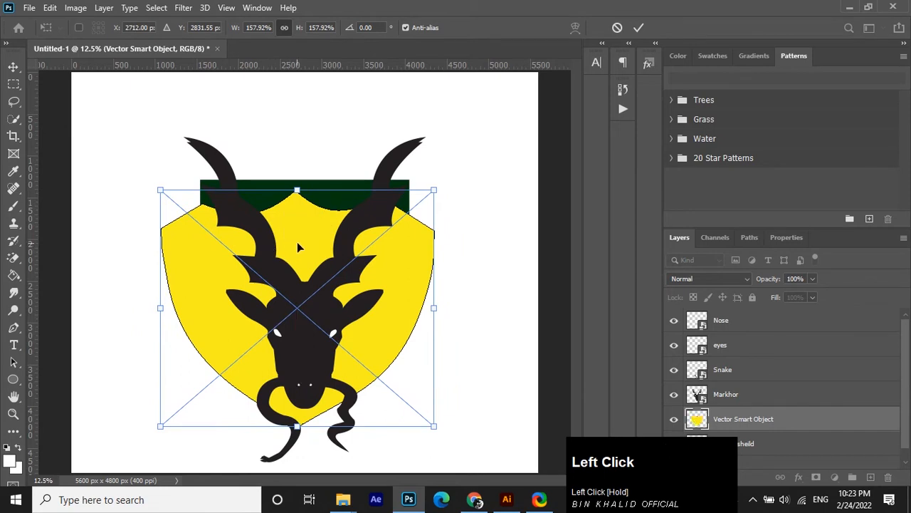
{"action": "right_click", "coordinate": [300, 247]}
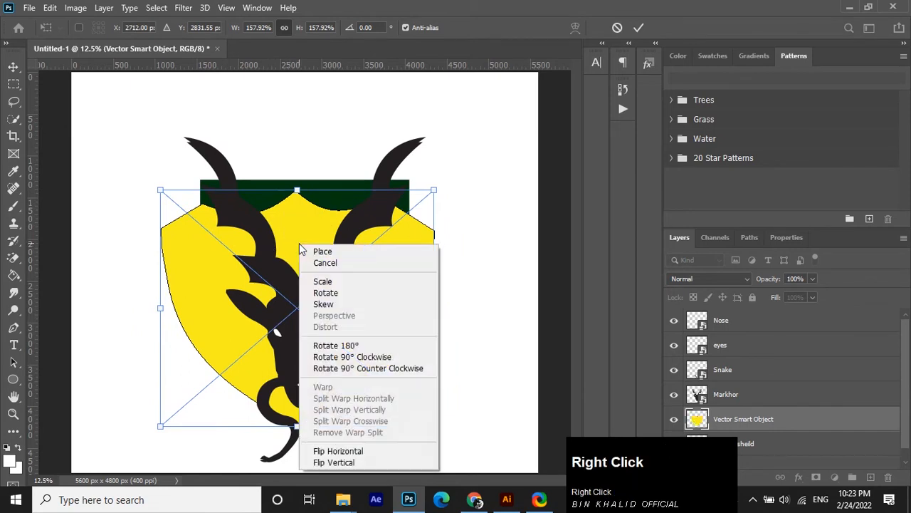
Place the yellow shield, with its layer beneath the GREEN sheild layer, and nudge it slightly to the right.
{"action": "left_click", "coordinate": [639, 48]}
{"action": "left_click_drag", "start_coordinate": [808, 420], "coordinate": [799, 456]}
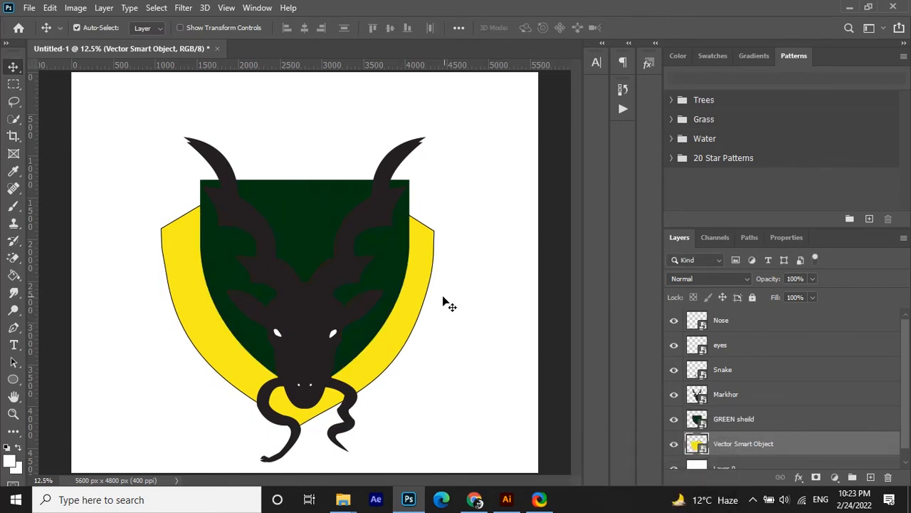
{"action": "key", "text": "Right"}
{"action": "key", "text": "Right"}
{"action": "key", "text": "Right"}
{"action": "key", "text": "Right"}
{"action": "key", "text": "Right"}
{"action": "key", "text": "Right"}
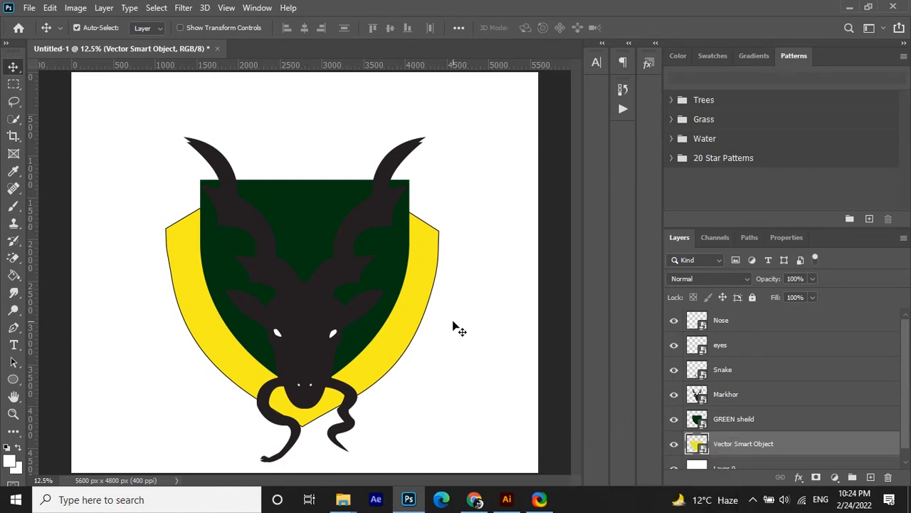
Hide the yellow and green shield layers and lock the white background Layer 0.
{"action": "left_click", "coordinate": [673, 443]}
{"action": "left_click", "coordinate": [673, 419]}
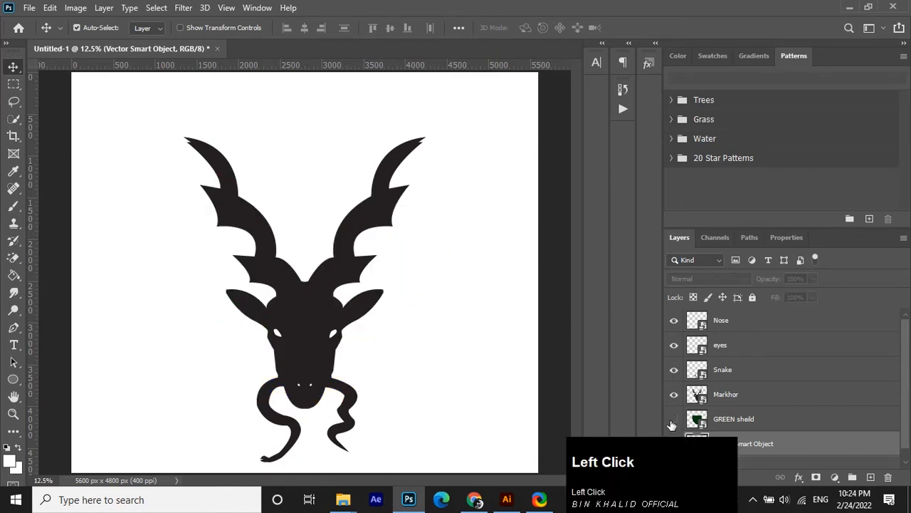
{"action": "left_click_drag", "start_coordinate": [447, 100], "coordinate": [325, 244]}
{"action": "key", "text": "ctrl+z"}
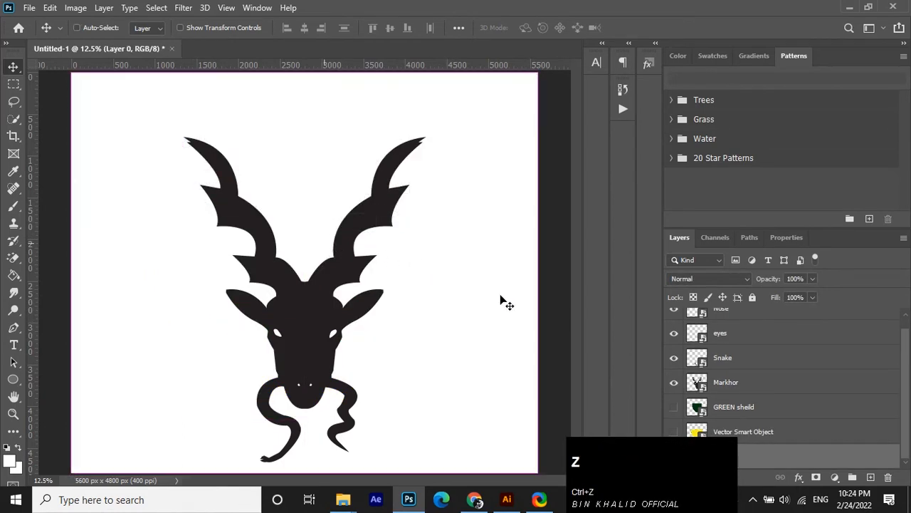
{"action": "scroll", "coordinate": [826, 449], "scroll_direction": "down", "scroll_amount": 1}
{"action": "left_click", "coordinate": [823, 456]}
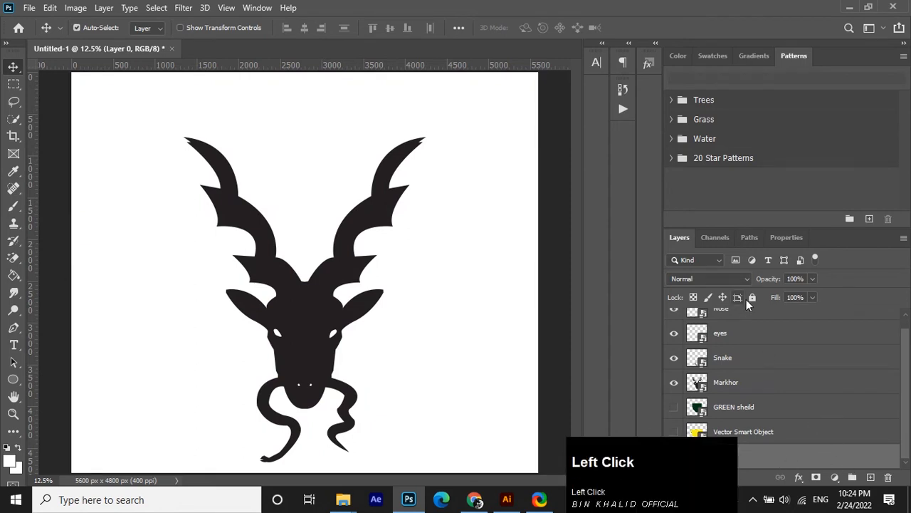
{"action": "left_click", "coordinate": [753, 297]}
Enlarge the Nose, eyes, Snake and Markhor artwork together and recentre it on the canvas.
{"action": "left_click_drag", "start_coordinate": [483, 134], "coordinate": [174, 463]}
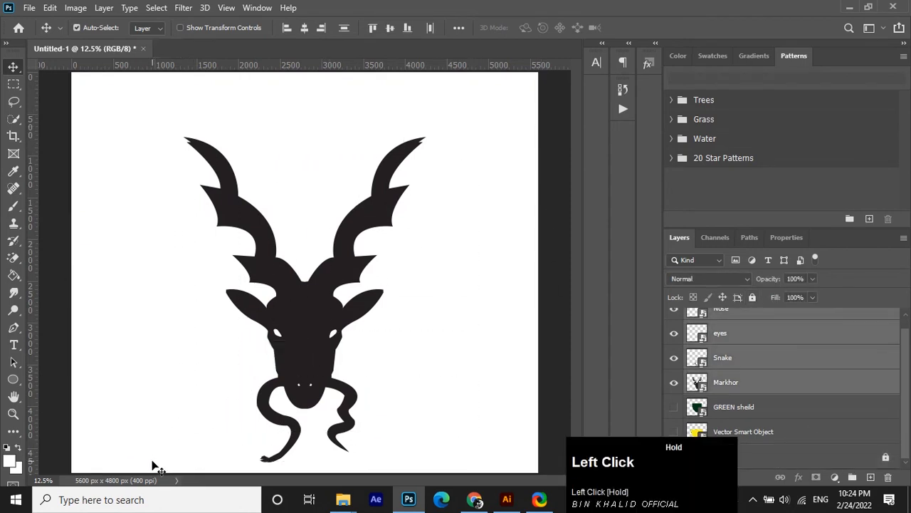
{"action": "key", "text": "ctrl"}
{"action": "key", "text": "ctrl+t"}
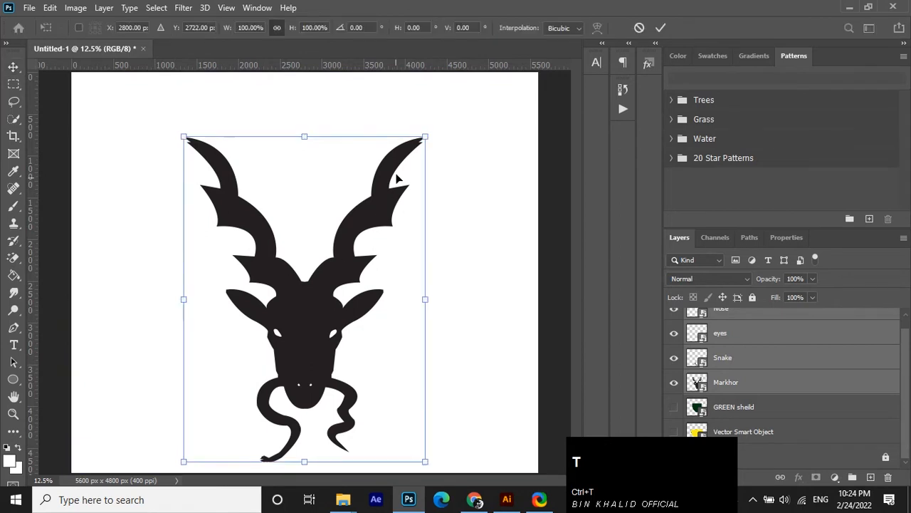
{"action": "left_click_drag", "start_coordinate": [427, 135], "coordinate": [454, 101]}
{"action": "left_click", "coordinate": [659, 27]}
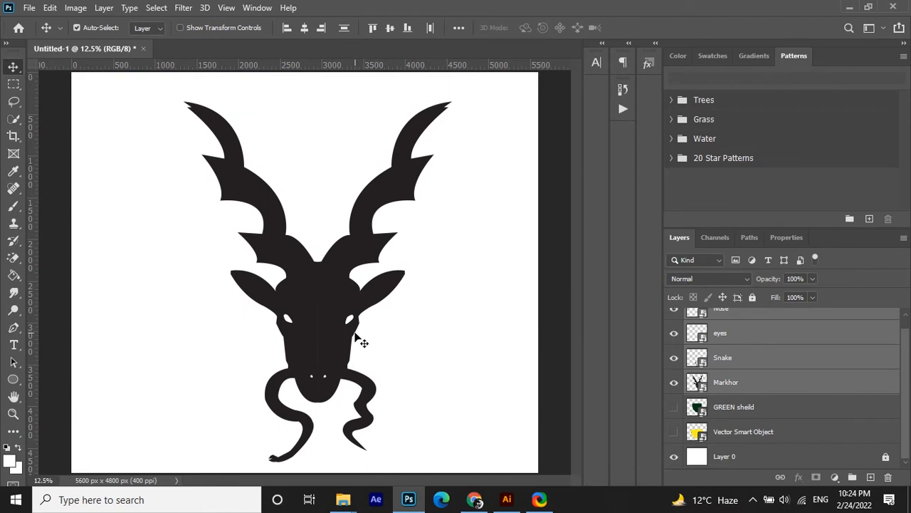
{"action": "key", "text": "ctrl+t"}
{"action": "left_click_drag", "start_coordinate": [352, 324], "coordinate": [337, 315]}
{"action": "left_click", "coordinate": [661, 27]}
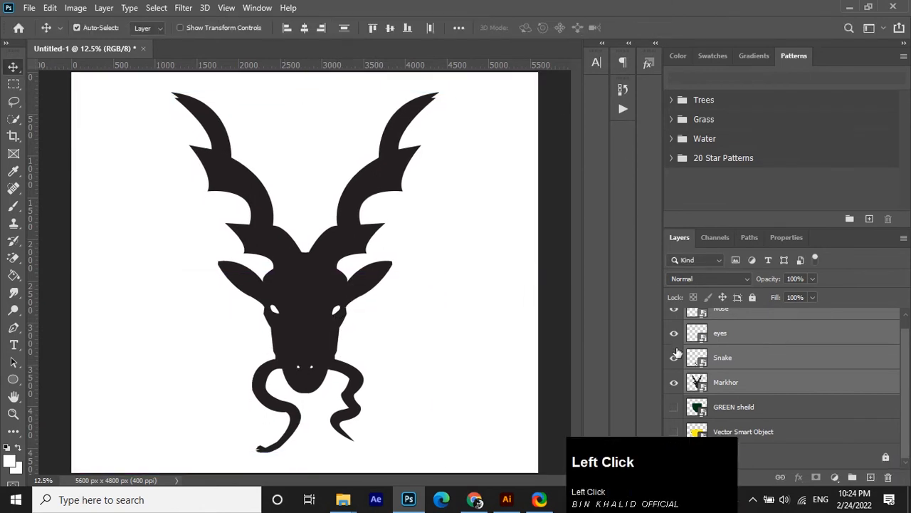
Show the green and yellow shield layers again behind the enlarged markhor head.
{"action": "left_click_drag", "start_coordinate": [674, 406], "coordinate": [674, 432]}
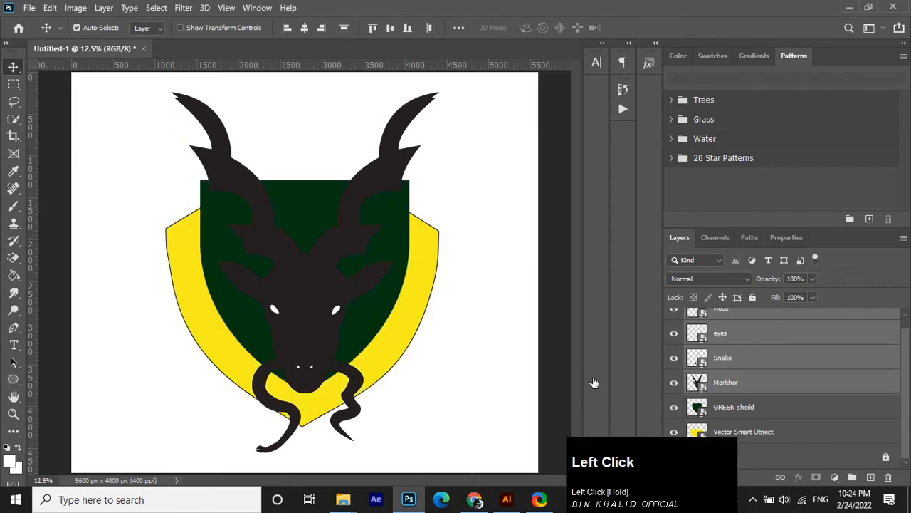
{"action": "left_click", "coordinate": [498, 349]}
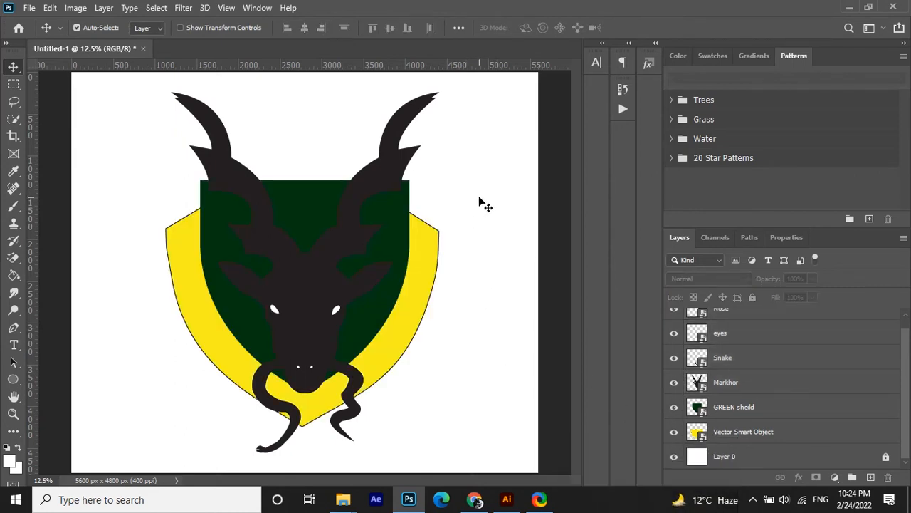
{"action": "left_click_drag", "start_coordinate": [468, 204], "coordinate": [397, 255]}
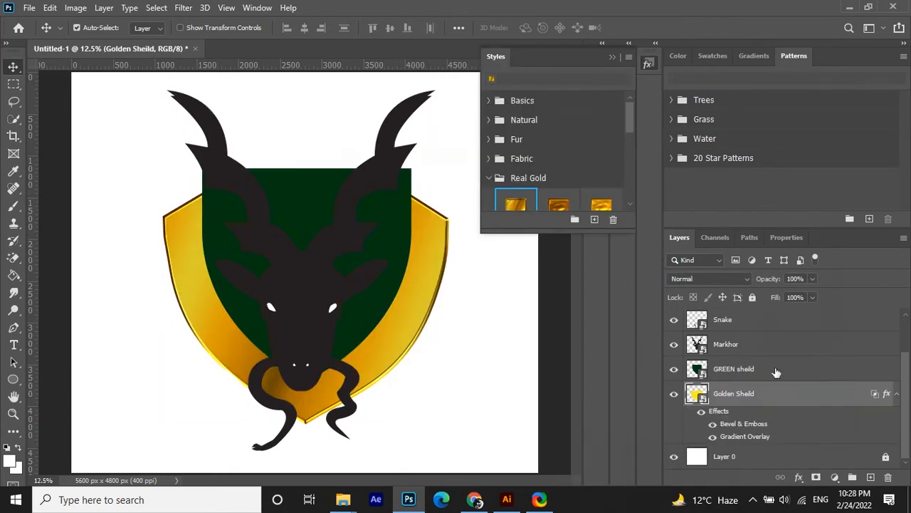
Add a Gradient Overlay to the GREEN sheild layer using a dark green preset from the dark greens group.
{"action": "left_click", "coordinate": [776, 372]}
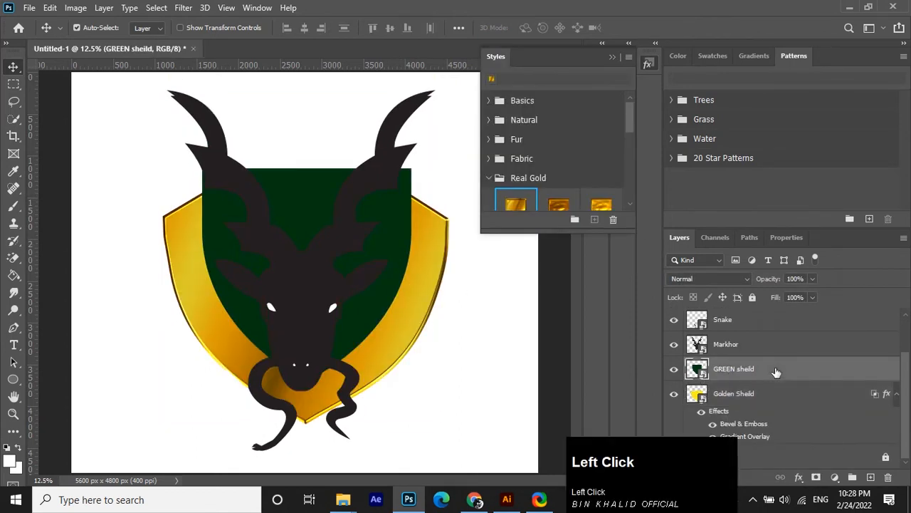
{"action": "double_click", "coordinate": [776, 373]}
{"action": "left_click", "coordinate": [349, 273]}
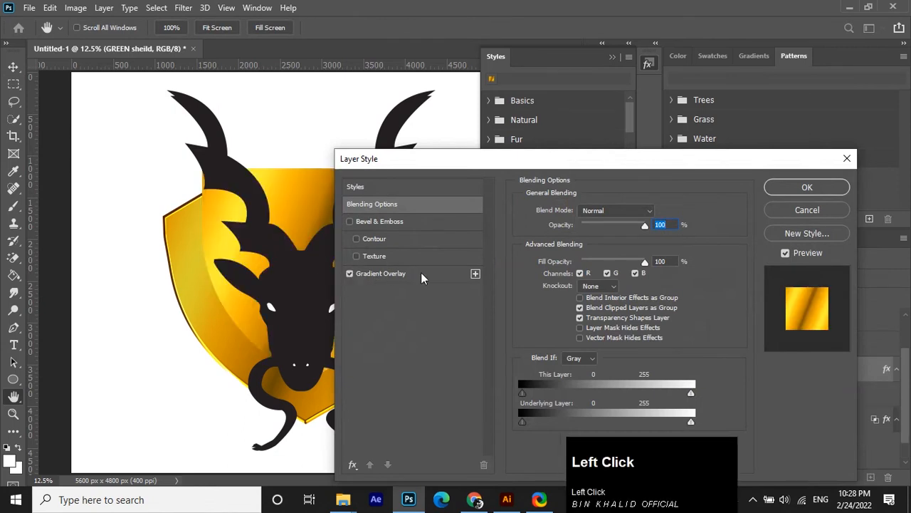
{"action": "left_click", "coordinate": [424, 277]}
{"action": "left_click", "coordinate": [643, 241]}
{"action": "left_click", "coordinate": [540, 285]}
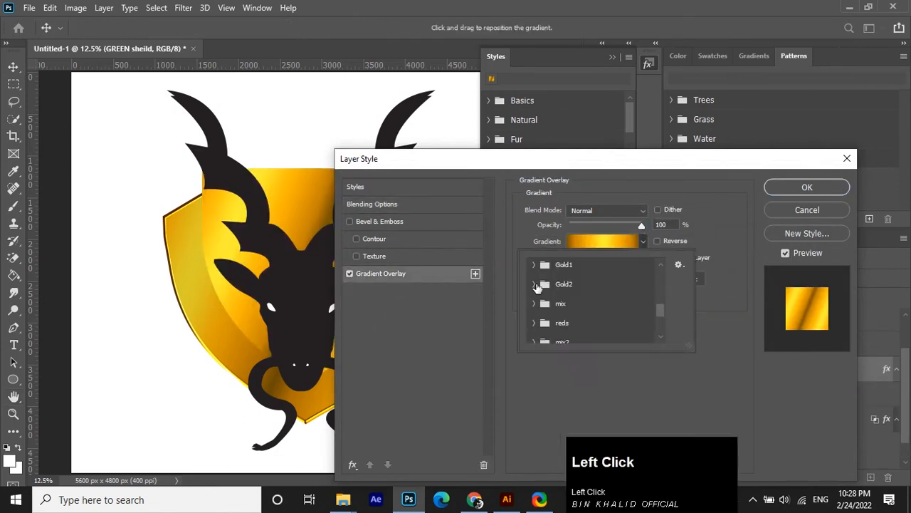
{"action": "scroll", "coordinate": [540, 292], "scroll_direction": "down", "scroll_amount": 5}
{"action": "left_click", "coordinate": [539, 291]}
{"action": "left_click", "coordinate": [543, 303]}
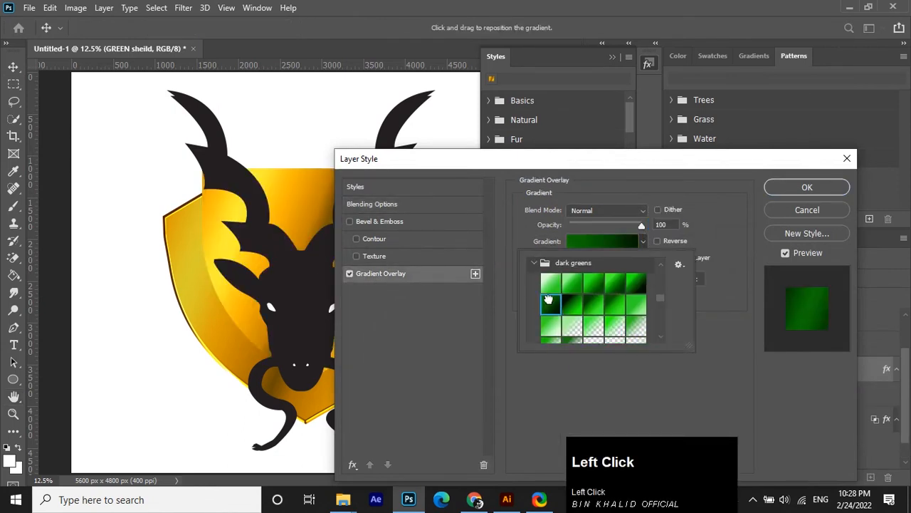
Reverse the green shield's gradient and set its angle to 0°.
{"action": "left_click", "coordinate": [656, 241]}
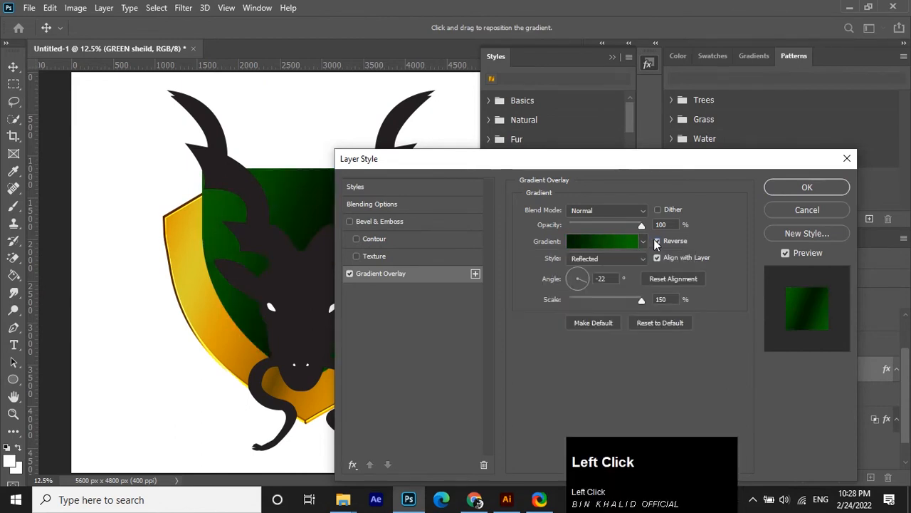
{"action": "left_click", "coordinate": [602, 278]}
{"action": "left_click_drag", "start_coordinate": [601, 279], "coordinate": [597, 280]}
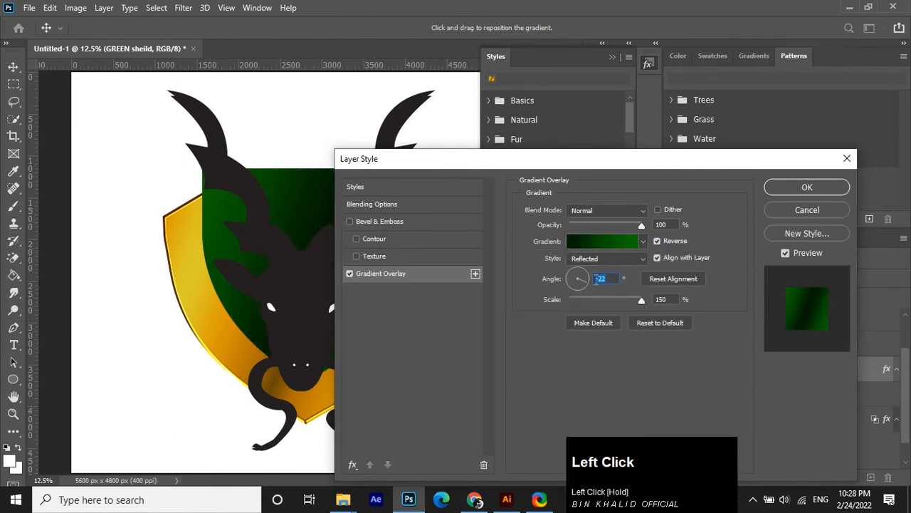
{"action": "type", "text": "0"}
{"action": "key", "text": "Return"}
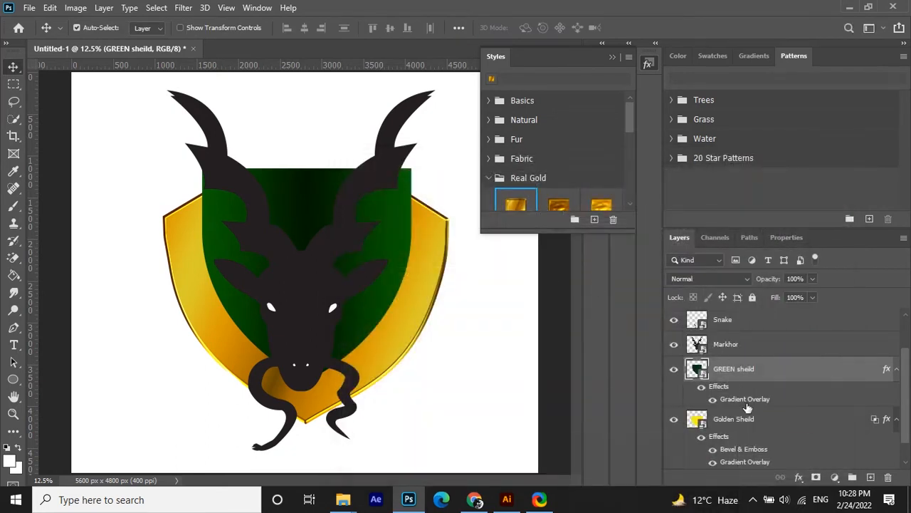
Group the Nose, eyes, Snake and Markhor layers.
{"action": "scroll", "coordinate": [750, 369], "scroll_direction": "up", "scroll_amount": 2}
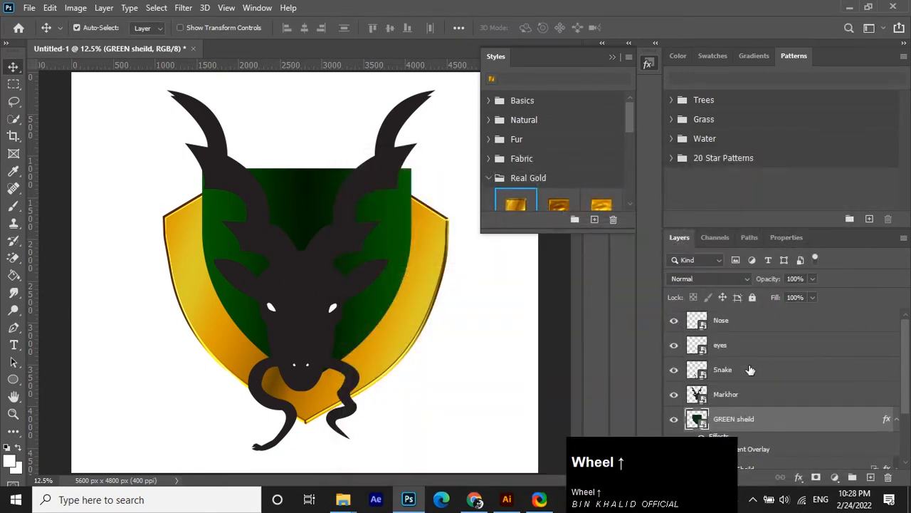
{"action": "left_click", "coordinate": [759, 397], "text": "ctrl"}
{"action": "left_click", "coordinate": [762, 400], "text": "ctrl"}
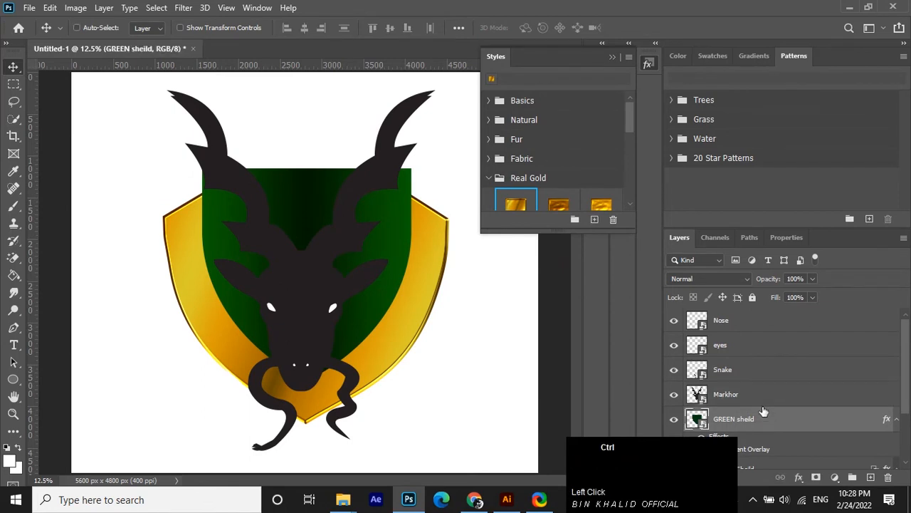
{"action": "left_click", "coordinate": [763, 399]}
{"action": "left_click", "coordinate": [754, 370], "text": "ctrl"}
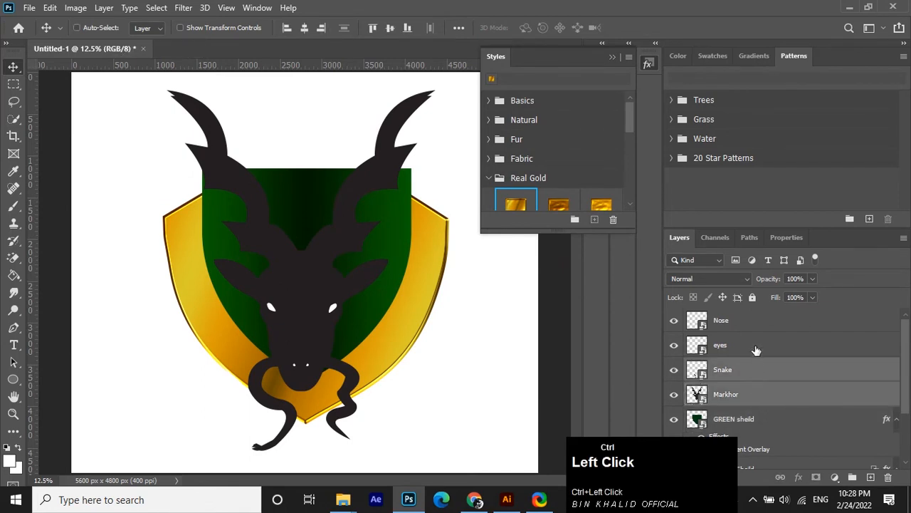
{"action": "left_click", "coordinate": [754, 346], "text": "ctrl"}
{"action": "left_click", "coordinate": [755, 323], "text": "ctrl"}
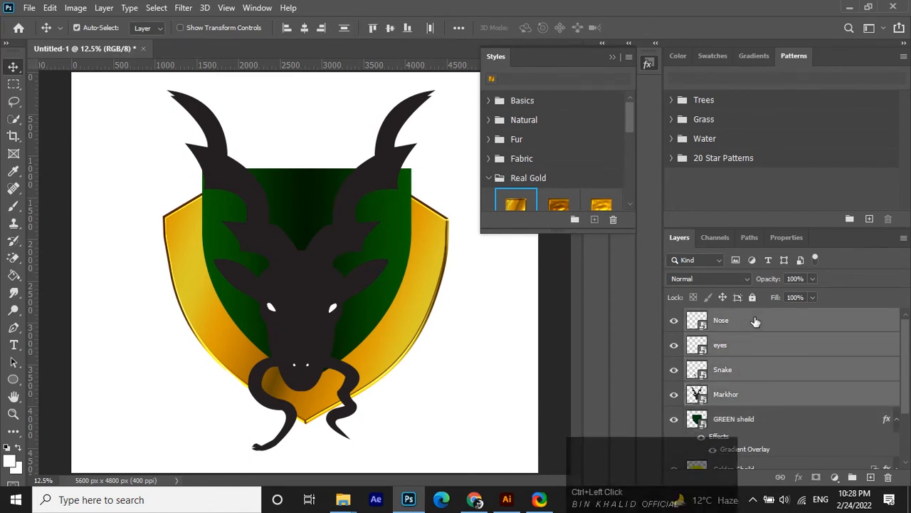
{"action": "key", "text": "ctrl+g"}
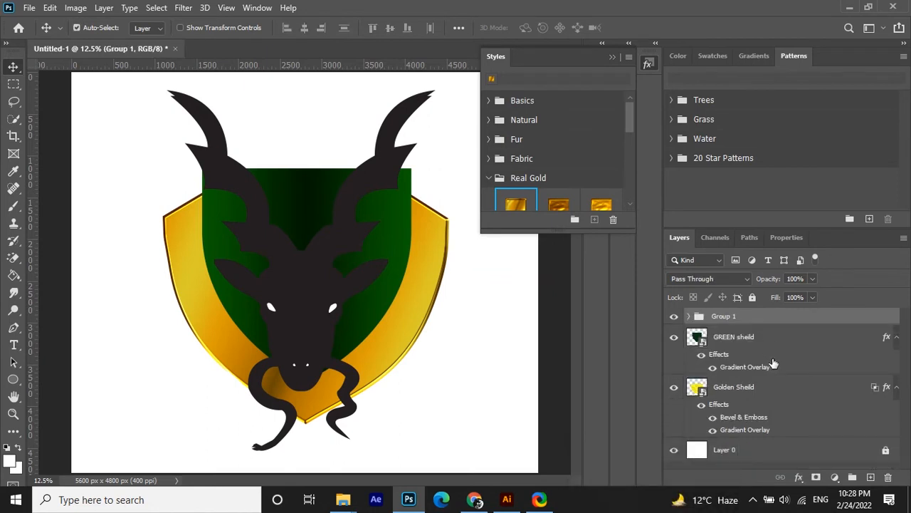
Add a black (000000) Color Overlay to the background Layer 0.
{"action": "left_click", "coordinate": [883, 451]}
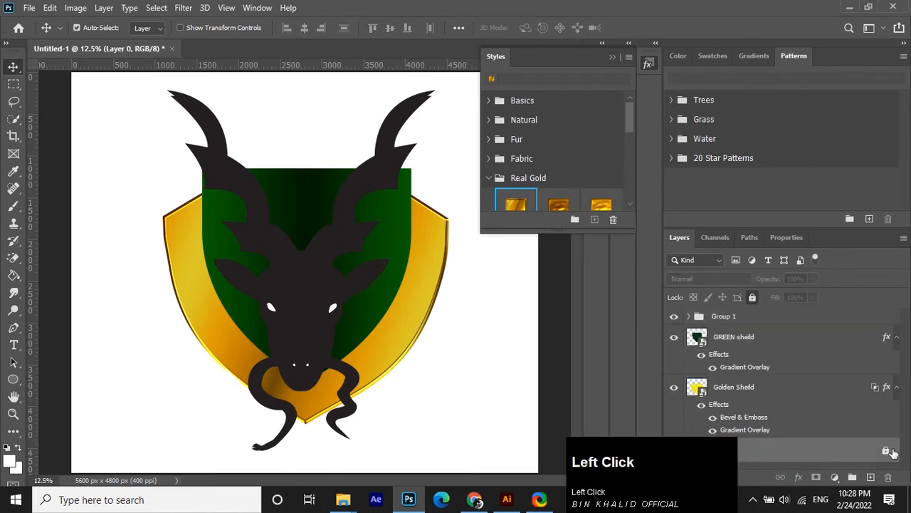
{"action": "double_click", "coordinate": [816, 454]}
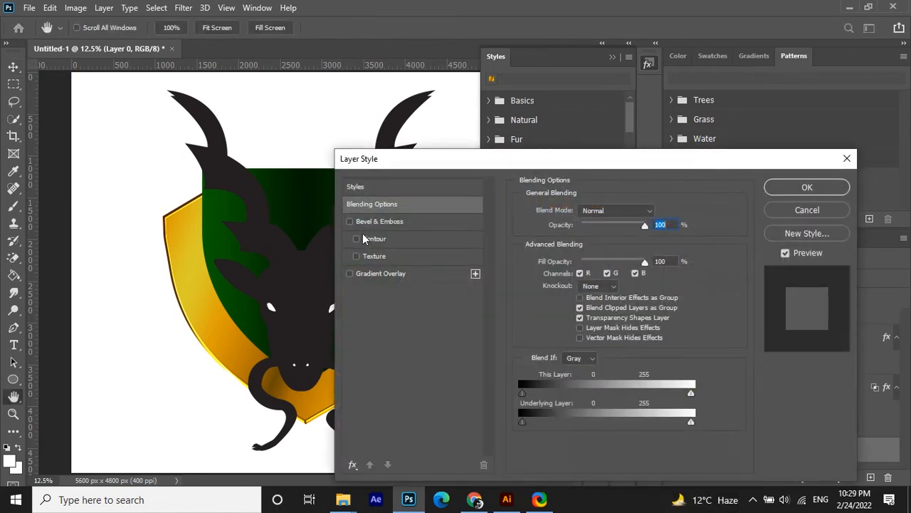
{"action": "left_click", "coordinate": [352, 465]}
{"action": "left_click", "coordinate": [384, 370]}
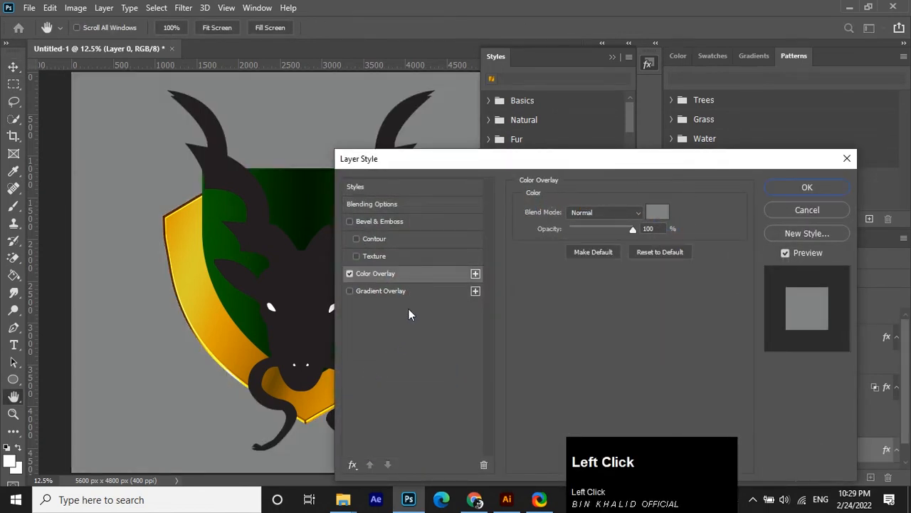
{"action": "left_click", "coordinate": [656, 213]}
{"action": "left_click", "coordinate": [543, 425]}
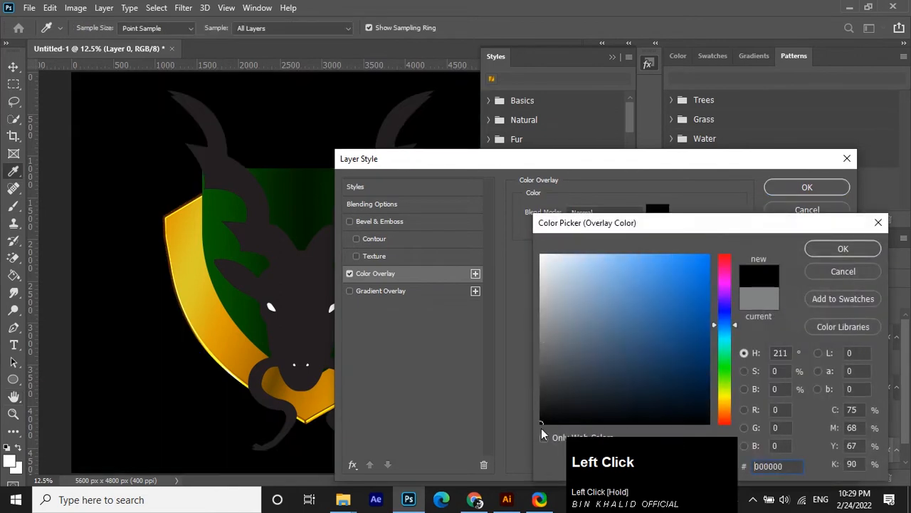
{"action": "left_click", "coordinate": [835, 248]}
{"action": "left_click", "coordinate": [807, 187]}
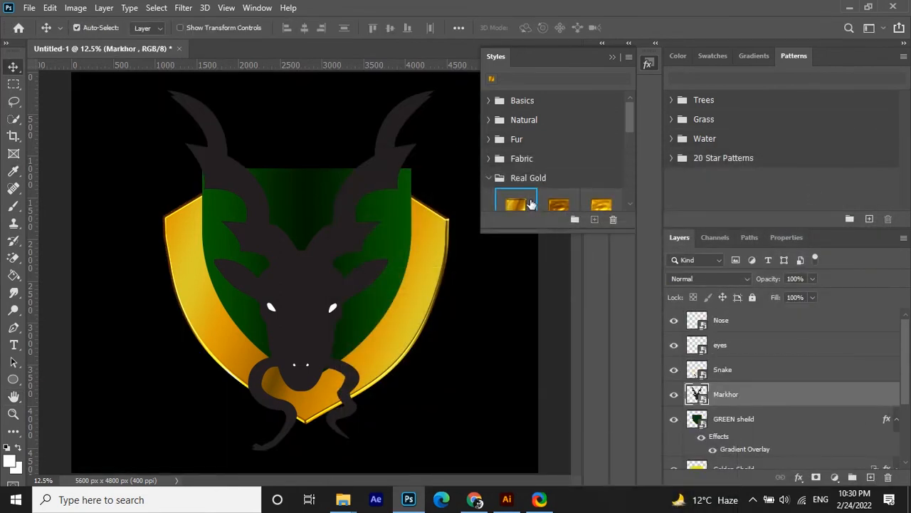
Apply the wavy Real Gold style to the Markhor layer, with its bevel texture off and bevel size at 250 px.
{"action": "left_click", "coordinate": [600, 204]}
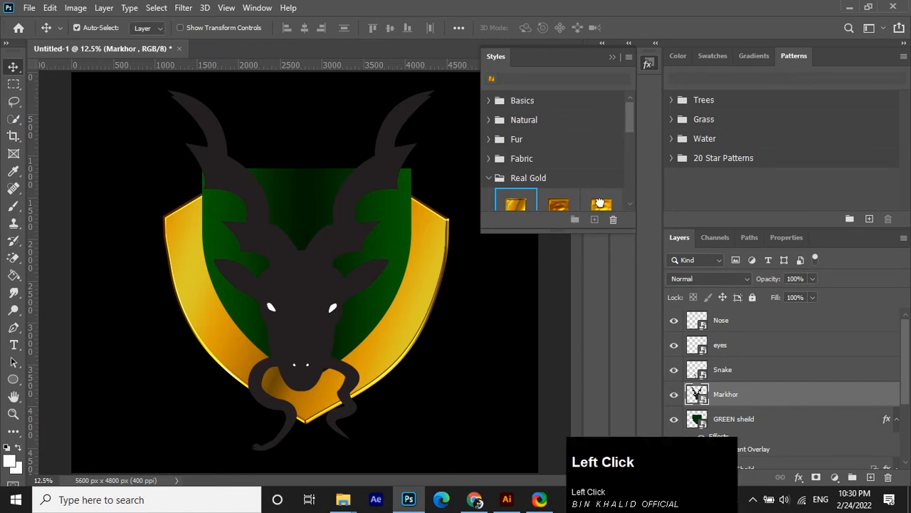
{"action": "scroll", "coordinate": [729, 427], "scroll_direction": "down", "scroll_amount": 1}
{"action": "left_click", "coordinate": [746, 402]}
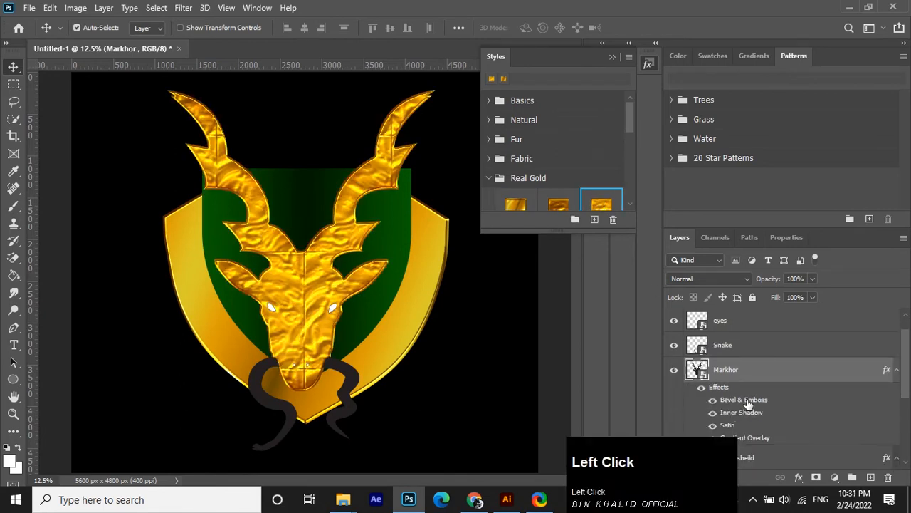
{"action": "left_click", "coordinate": [357, 256]}
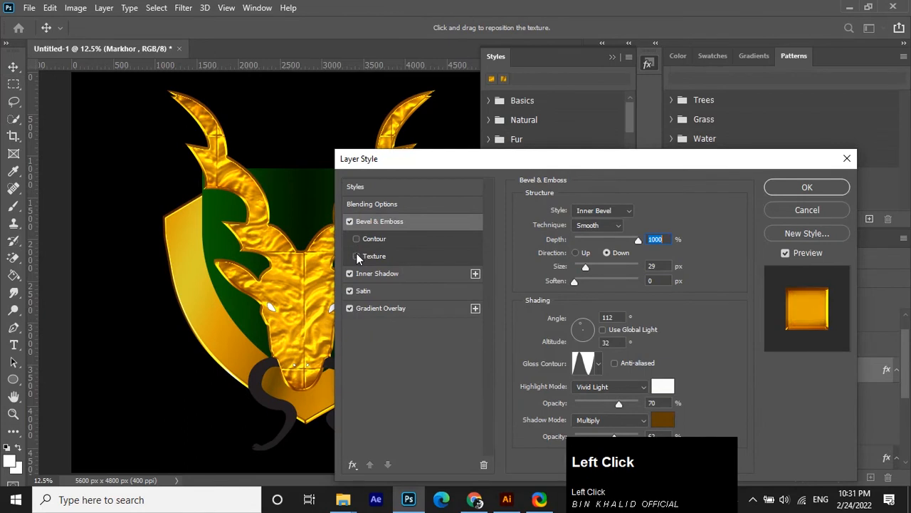
{"action": "left_click", "coordinate": [357, 256]}
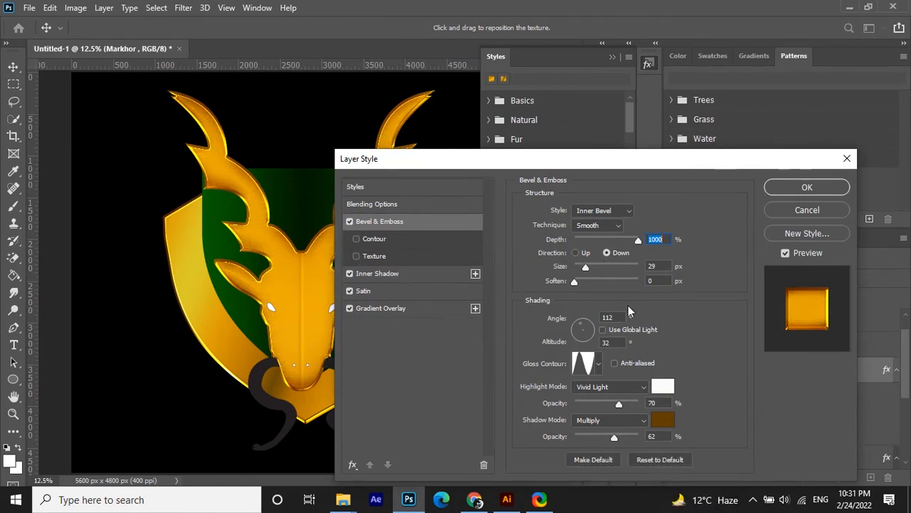
{"action": "left_click_drag", "start_coordinate": [587, 265], "coordinate": [653, 282]}
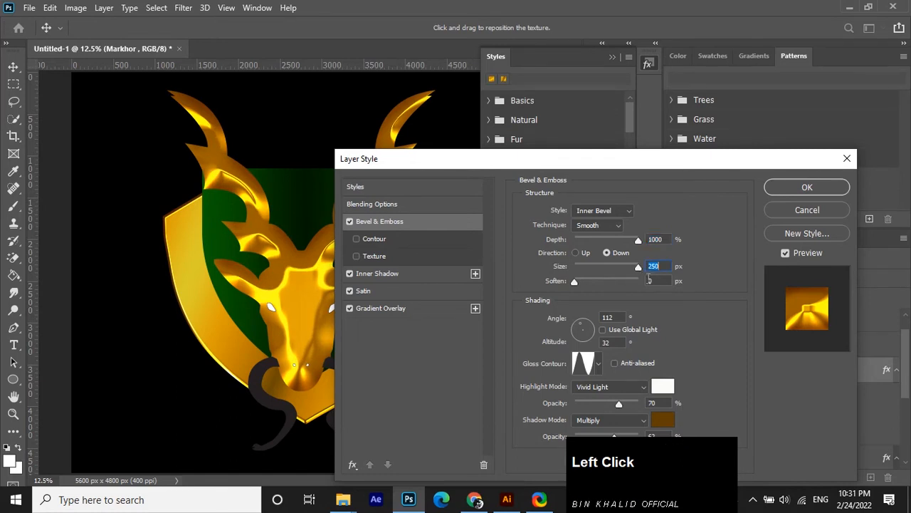
{"action": "left_click", "coordinate": [776, 189]}
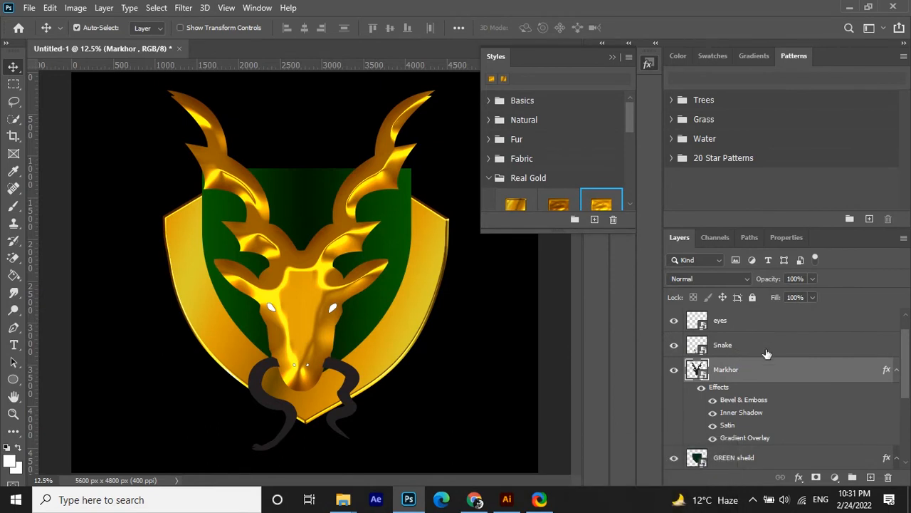
Place the Markhor layer above the Snake layer and add a black Color Overlay to the eyes layer.
{"action": "left_click_drag", "start_coordinate": [767, 354], "coordinate": [773, 388]}
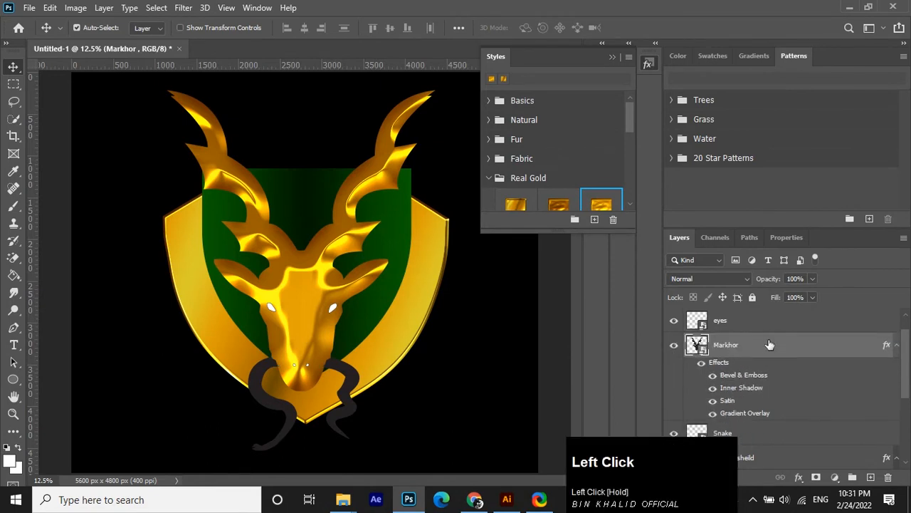
{"action": "left_click", "coordinate": [767, 321]}
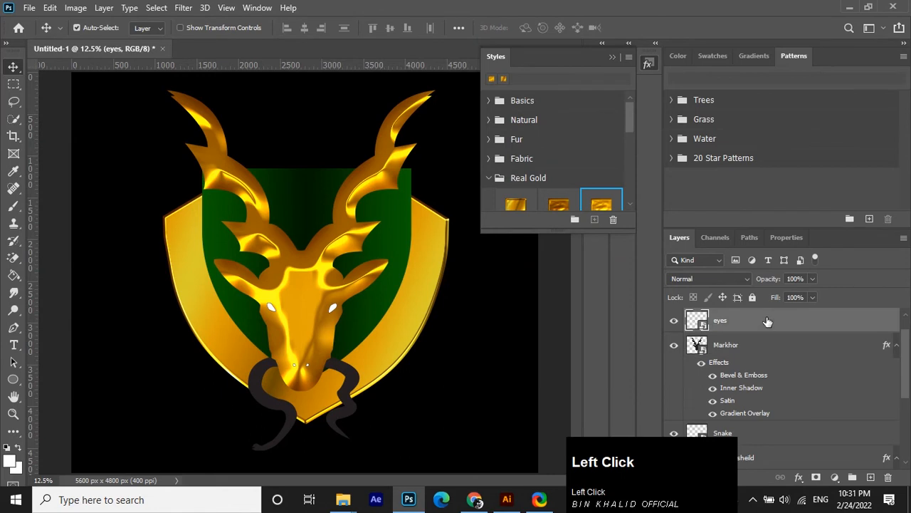
{"action": "left_click", "coordinate": [767, 321]}
{"action": "double_click", "coordinate": [767, 321]}
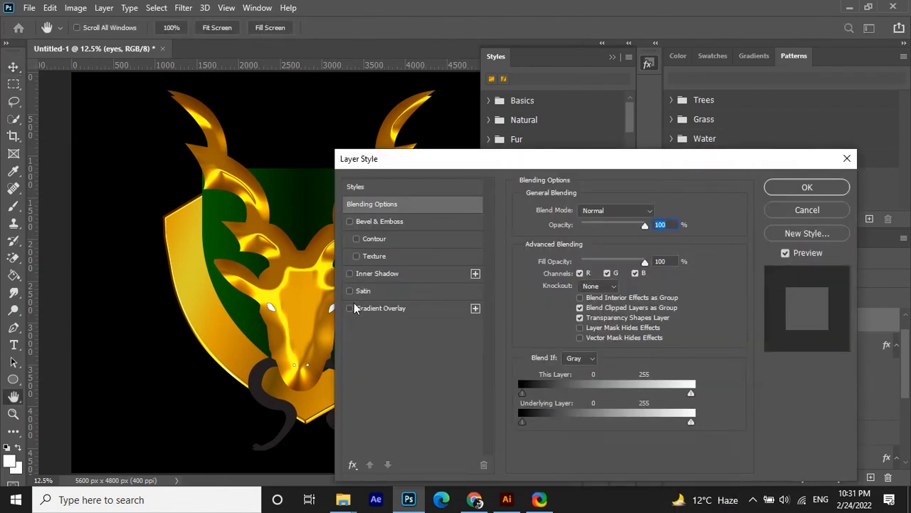
{"action": "left_click", "coordinate": [354, 463]}
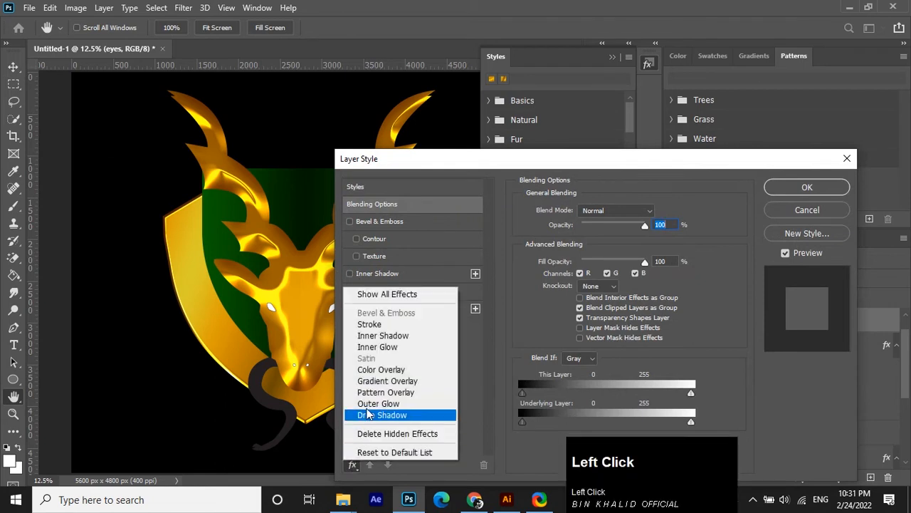
{"action": "left_click", "coordinate": [379, 370]}
{"action": "left_click", "coordinate": [657, 211]}
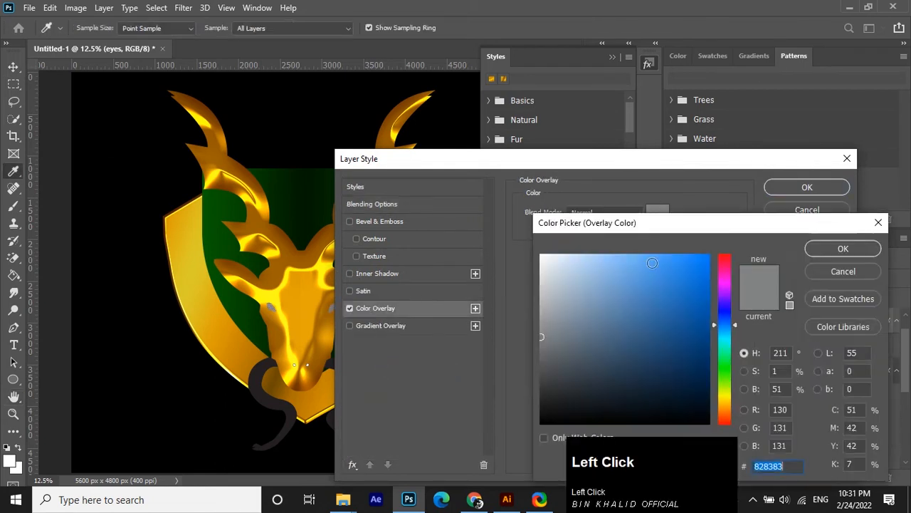
{"action": "mouse_move", "coordinate": [548, 413]}
{"action": "left_mouse_down"}
{"action": "mouse_move", "coordinate": [529, 425]}
{"action": "mouse_move", "coordinate": [541, 422]}
{"action": "left_mouse_up"}
{"action": "left_click", "coordinate": [817, 250]}
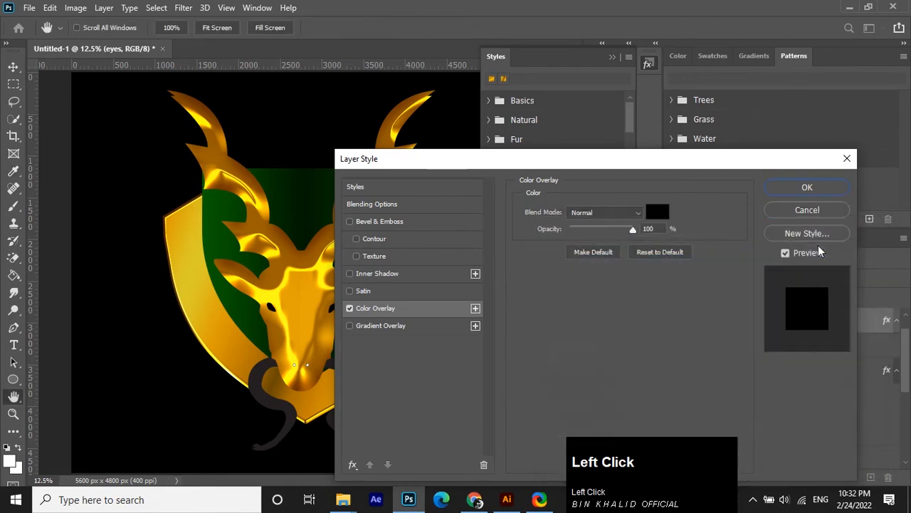
{"action": "left_click", "coordinate": [803, 187]}
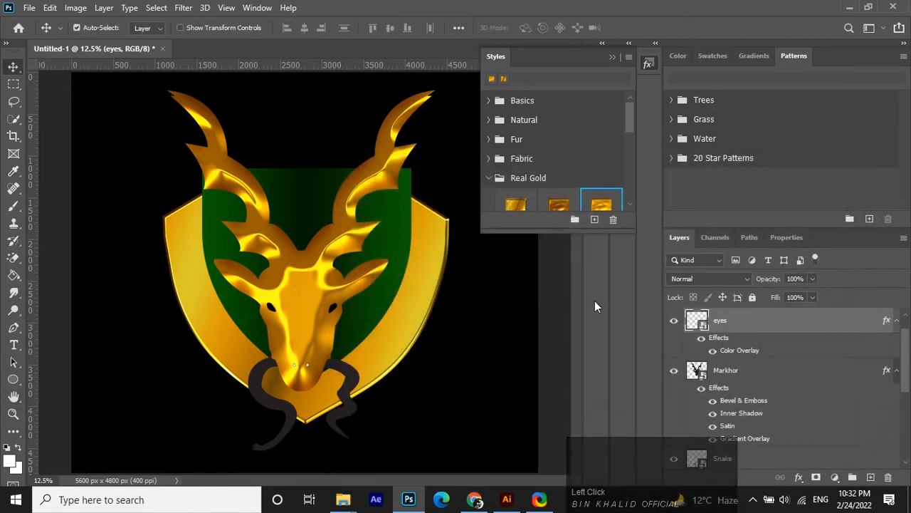
{"action": "left_click", "coordinate": [614, 57]}
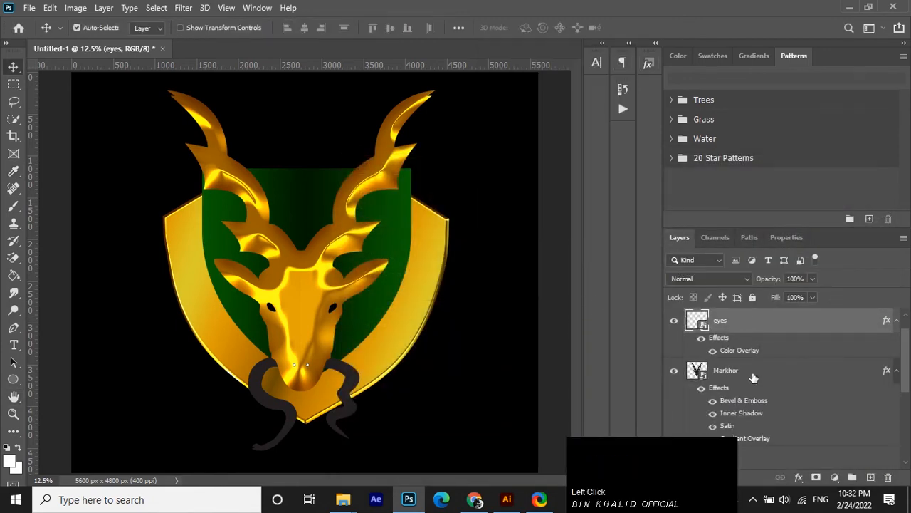
Set the Markhor layer's Gradient Overlay to 75% opacity with the Diamond style.
{"action": "scroll", "coordinate": [755, 388], "scroll_direction": "down", "scroll_amount": 1}
{"action": "left_click", "coordinate": [713, 414]}
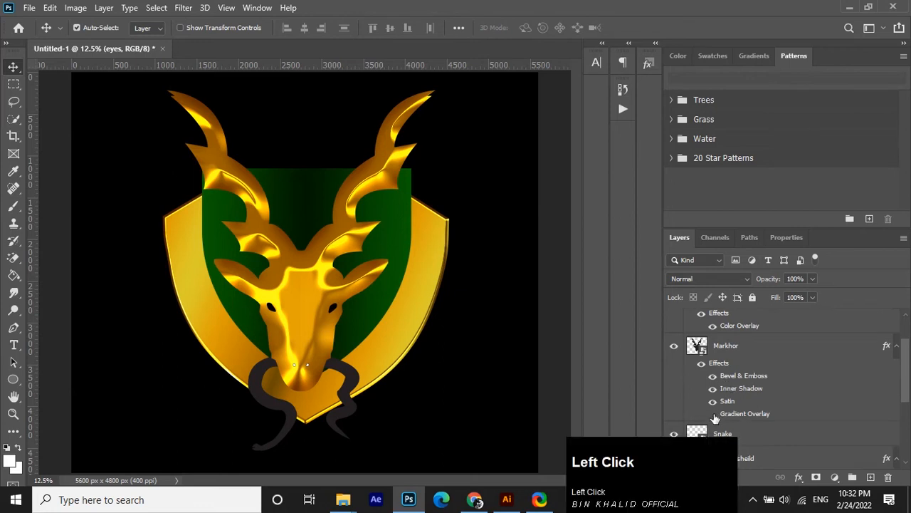
{"action": "left_click", "coordinate": [712, 413]}
{"action": "double_click", "coordinate": [744, 414]}
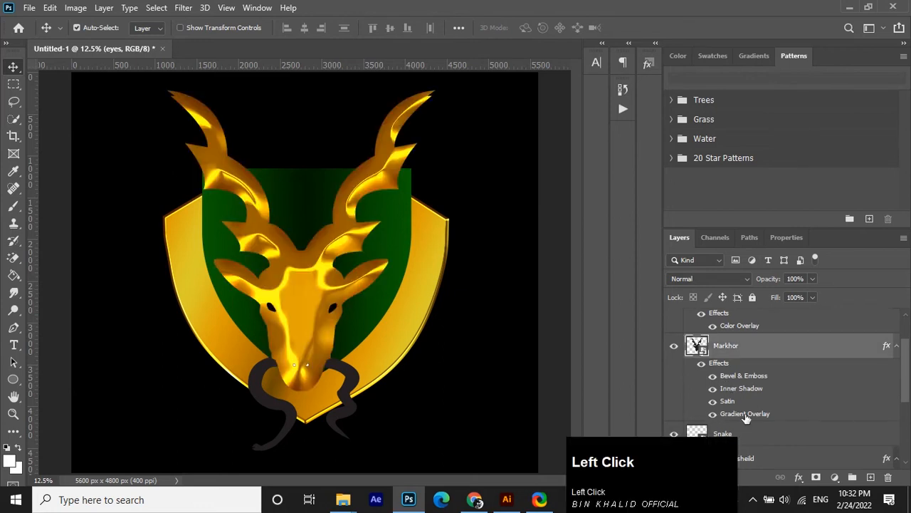
{"action": "left_click_drag", "start_coordinate": [641, 225], "coordinate": [611, 225]}
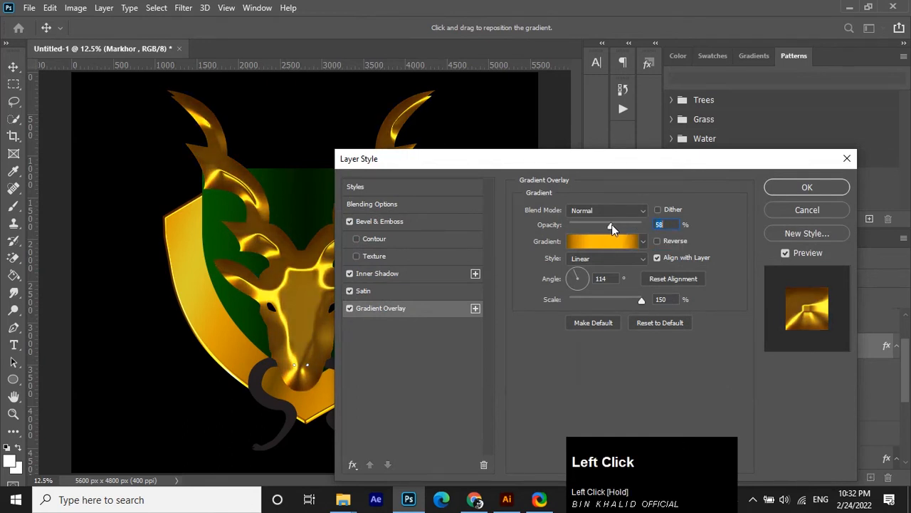
{"action": "scroll", "coordinate": [663, 227], "scroll_direction": "up", "scroll_amount": 3}
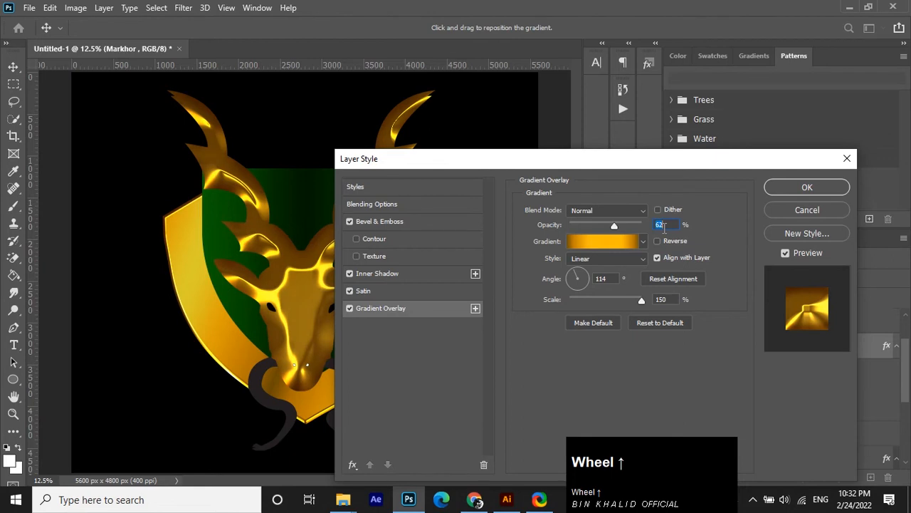
{"action": "scroll", "coordinate": [663, 227], "scroll_direction": "up", "scroll_amount": 3}
{"action": "scroll", "coordinate": [664, 225], "scroll_direction": "up", "scroll_amount": 2}
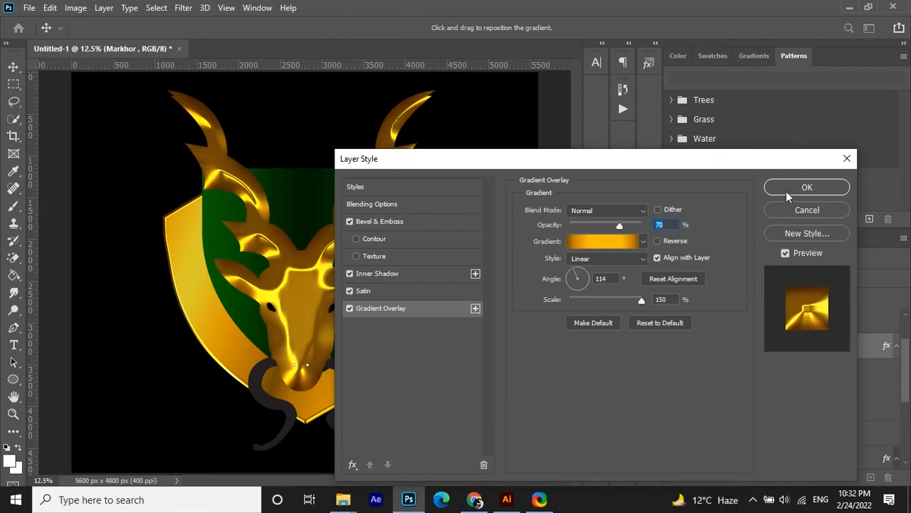
{"action": "scroll", "coordinate": [667, 225], "scroll_direction": "up", "scroll_amount": 5}
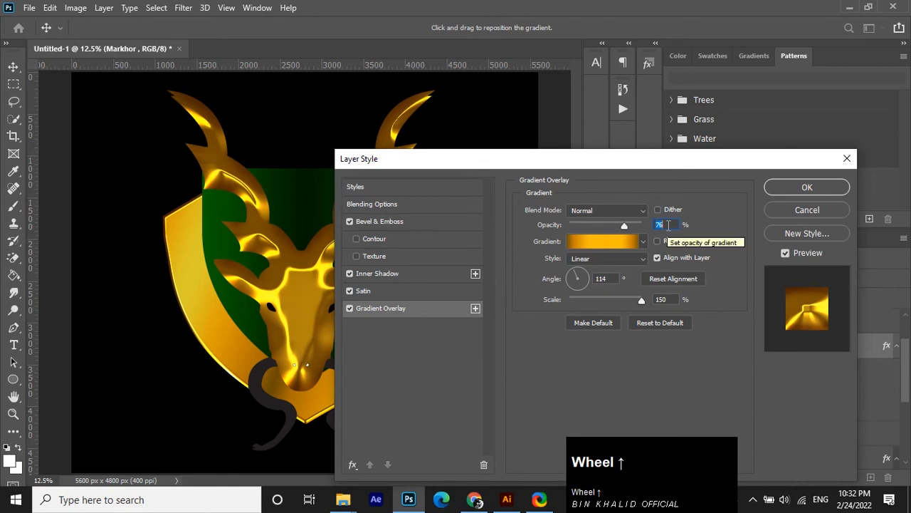
{"action": "left_click", "coordinate": [637, 259]}
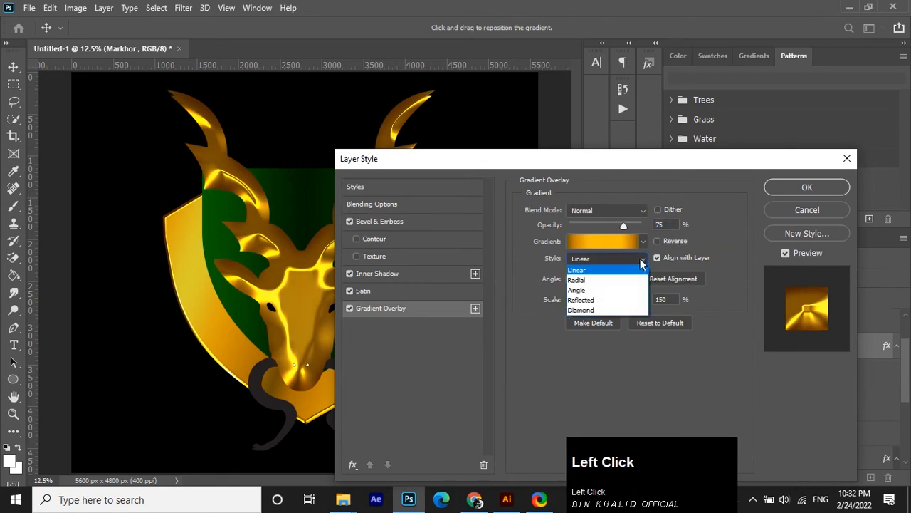
{"action": "left_click", "coordinate": [596, 310]}
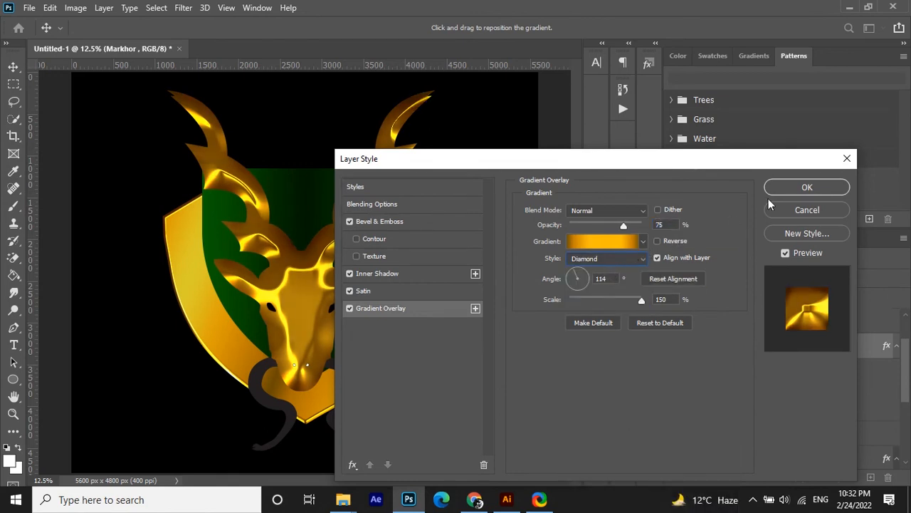
{"action": "left_click", "coordinate": [796, 189]}
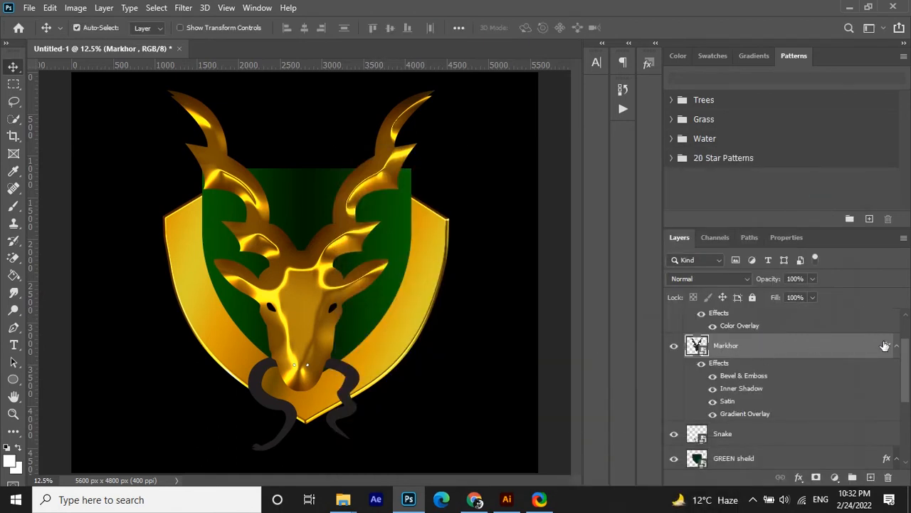
Add a Color Overlay to the Nose layer in black (000000).
{"action": "scroll", "coordinate": [759, 349], "scroll_direction": "up", "scroll_amount": 2}
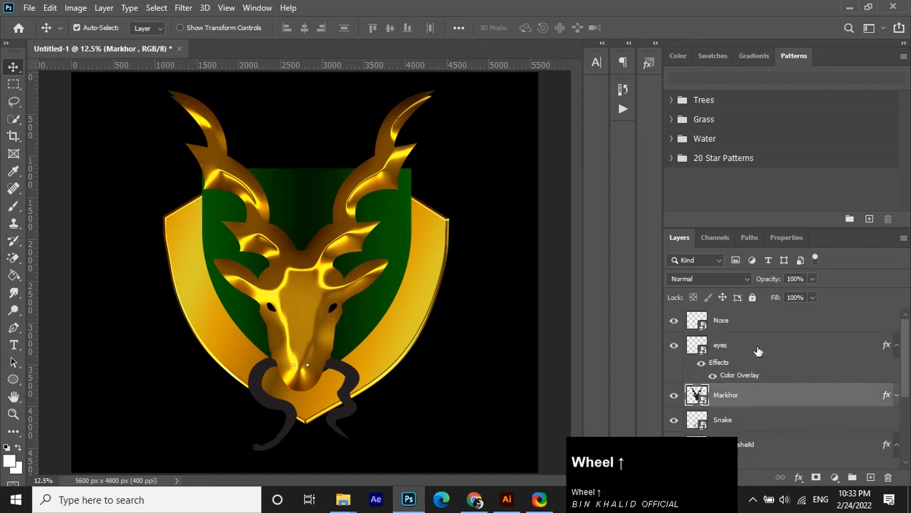
{"action": "left_click", "coordinate": [887, 347]}
{"action": "left_click", "coordinate": [768, 325]}
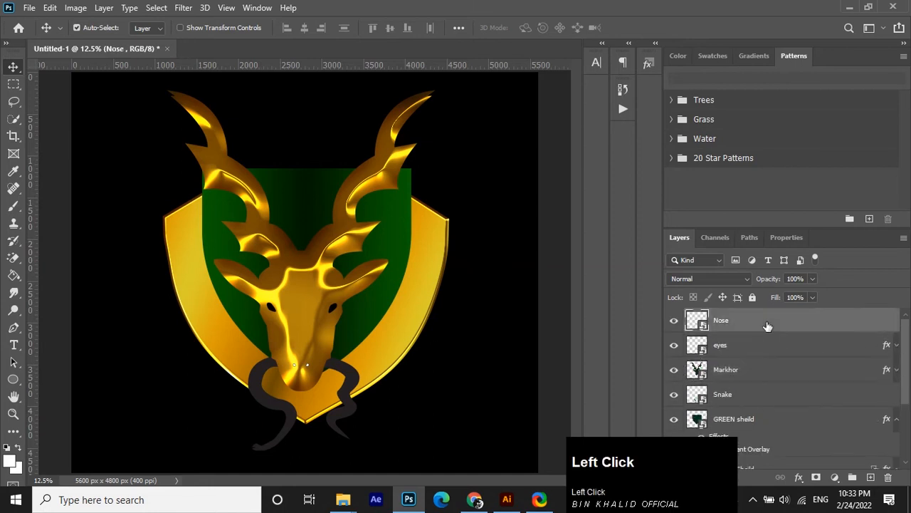
{"action": "double_click", "coordinate": [767, 325]}
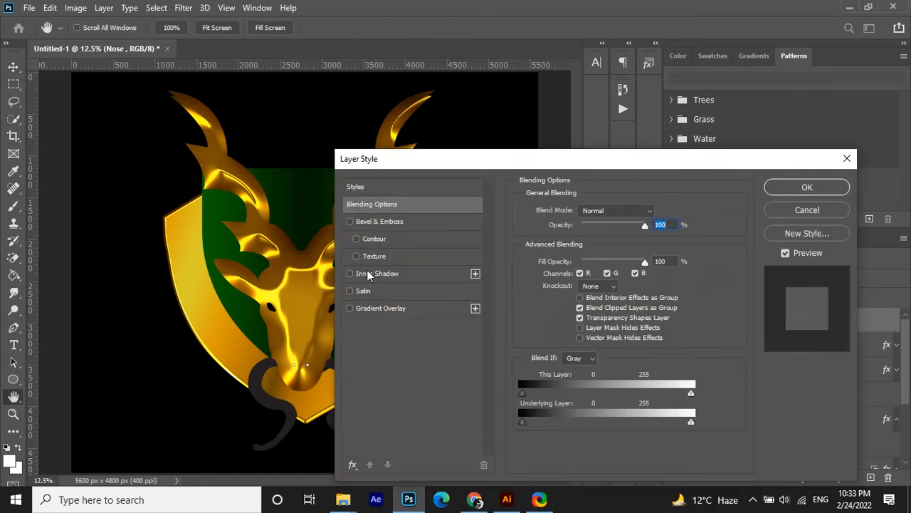
{"action": "left_click", "coordinate": [351, 463]}
{"action": "left_click", "coordinate": [371, 377]}
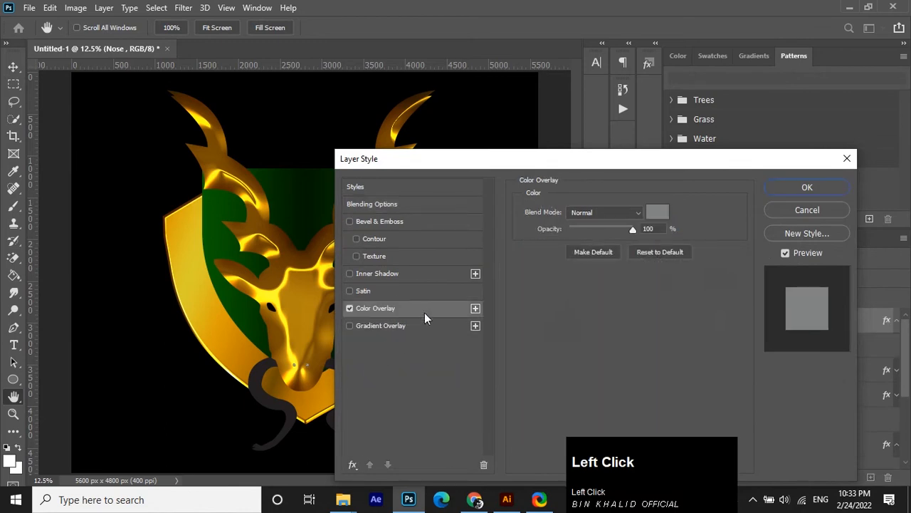
{"action": "left_click", "coordinate": [656, 211]}
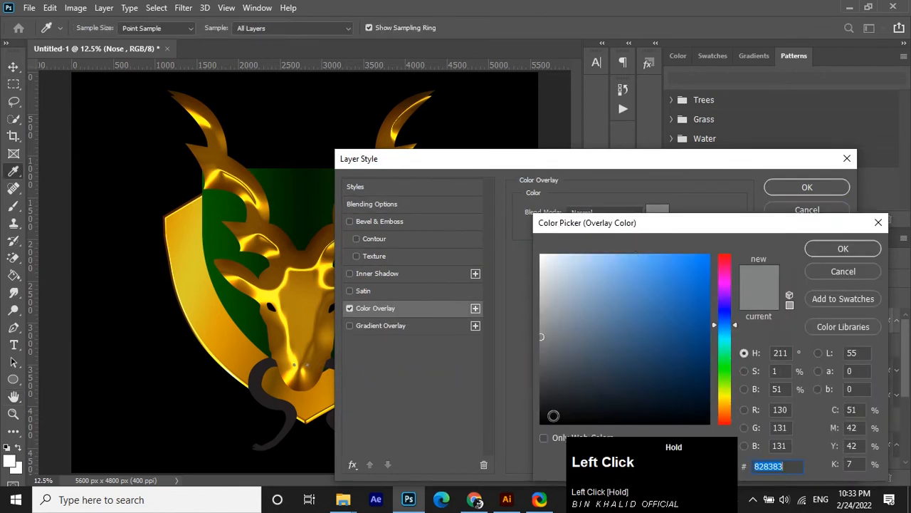
{"action": "left_click", "coordinate": [542, 422]}
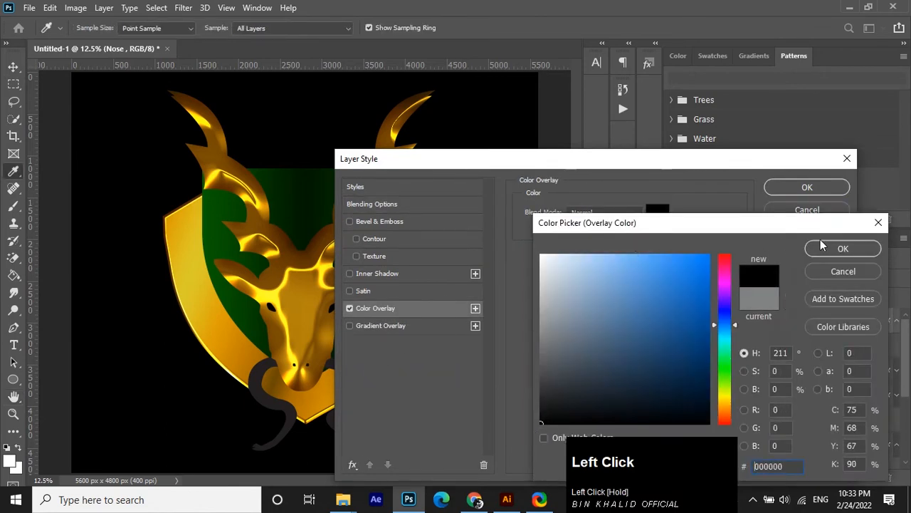
{"action": "left_click", "coordinate": [840, 248]}
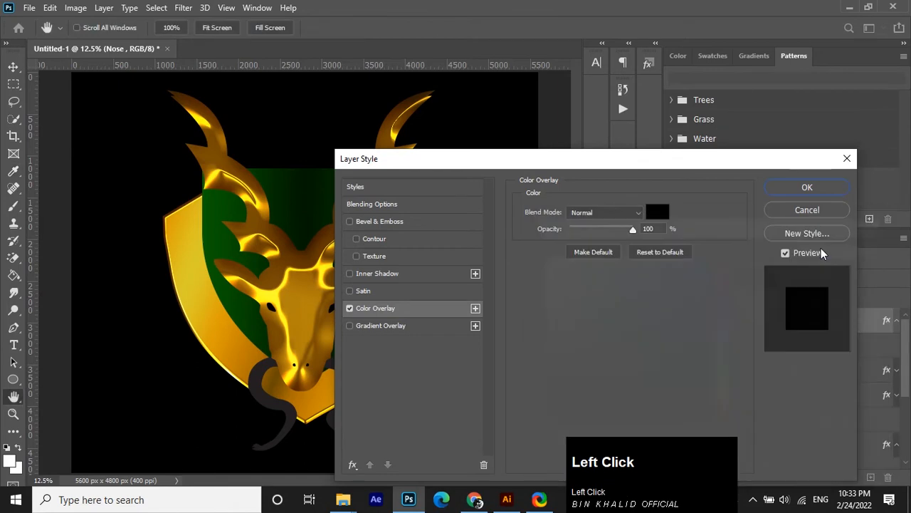
Set the Nose layer's Color Overlay opacity to 100% and its layer opacity to 72%.
{"action": "left_click", "coordinate": [610, 230]}
{"action": "left_click_drag", "start_coordinate": [611, 229], "coordinate": [636, 230]}
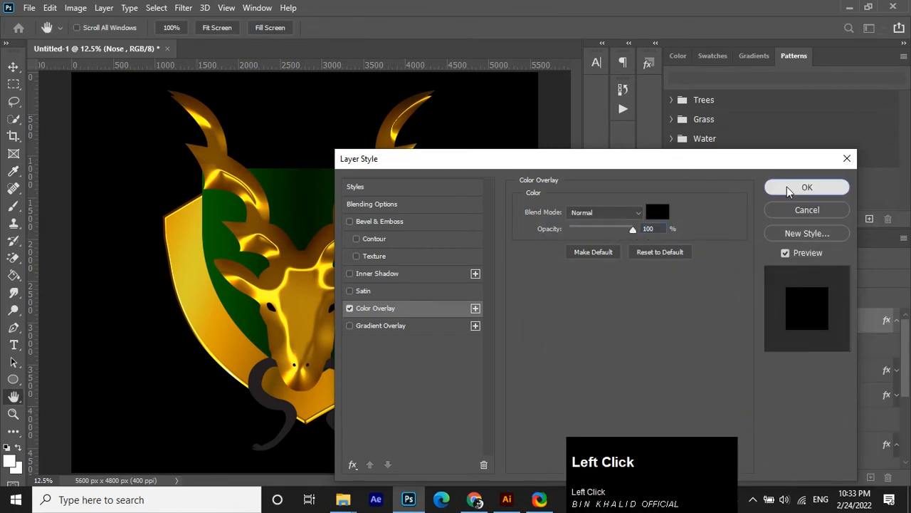
{"action": "left_click", "coordinate": [789, 190]}
{"action": "mouse_move", "coordinate": [771, 283]}
{"action": "left_mouse_down"}
{"action": "mouse_move", "coordinate": [744, 282]}
{"action": "mouse_move", "coordinate": [772, 282]}
{"action": "left_mouse_up"}
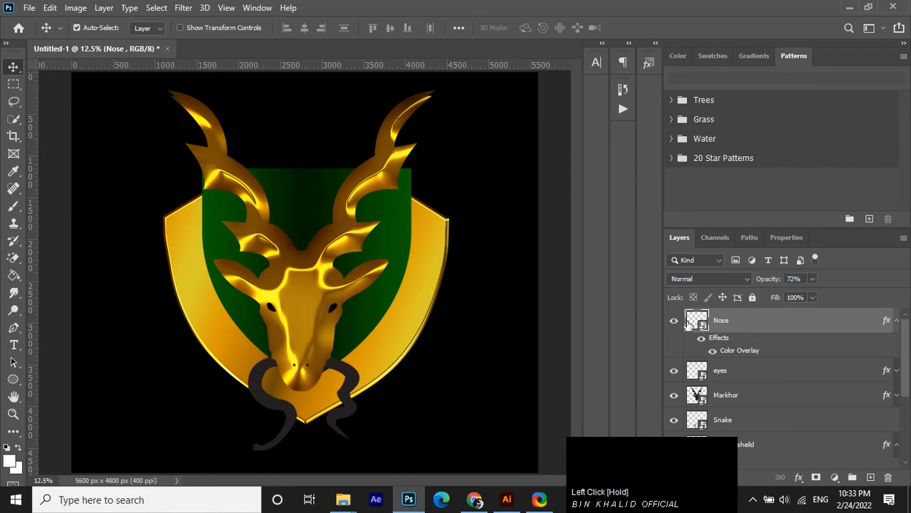
{"action": "left_click", "coordinate": [896, 321]}
Try several Army Photoshop Styles presets on the Snake layer, including the gold scaly one and the navy-and-silver one.
{"action": "scroll", "coordinate": [790, 348], "scroll_direction": "down", "scroll_amount": 1}
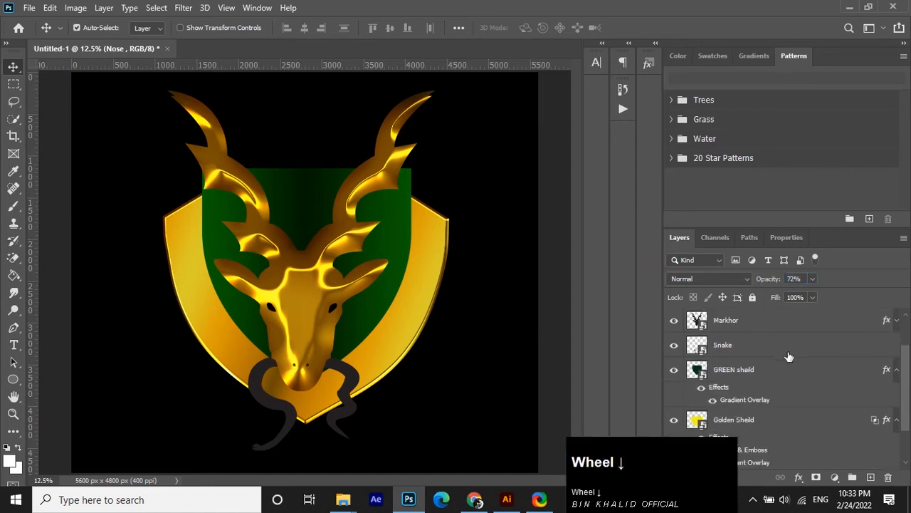
{"action": "left_click", "coordinate": [759, 345]}
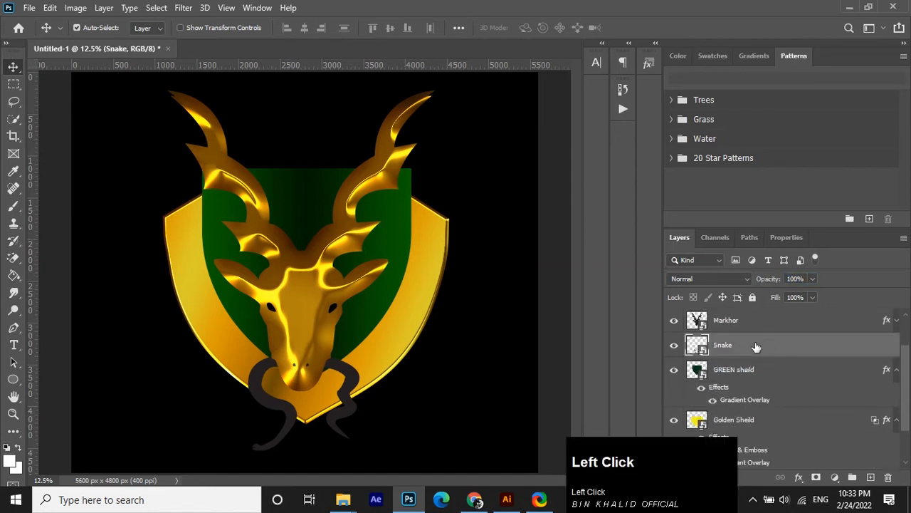
{"action": "left_click", "coordinate": [646, 66]}
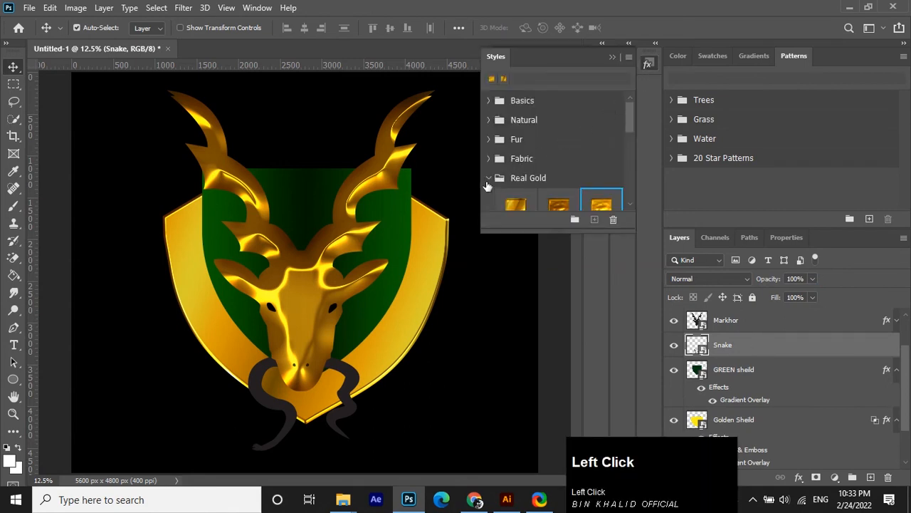
{"action": "left_click", "coordinate": [490, 178]}
{"action": "scroll", "coordinate": [491, 180], "scroll_direction": "down", "scroll_amount": 4}
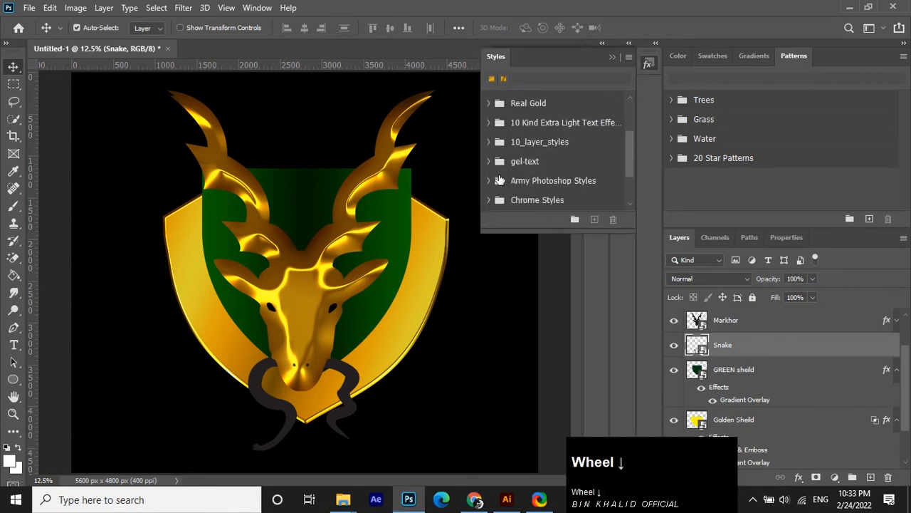
{"action": "left_click", "coordinate": [488, 180]}
{"action": "scroll", "coordinate": [515, 179], "scroll_direction": "down", "scroll_amount": 3}
{"action": "left_click", "coordinate": [516, 148]}
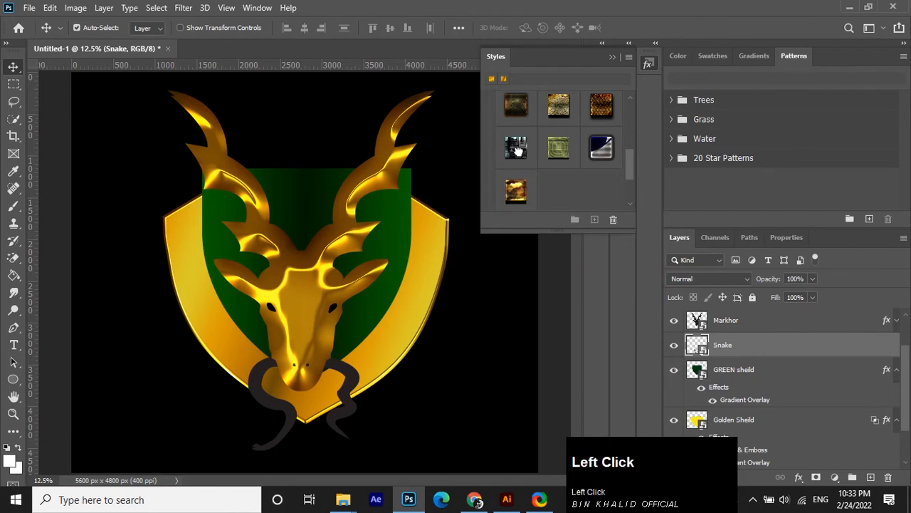
{"action": "left_click", "coordinate": [561, 113]}
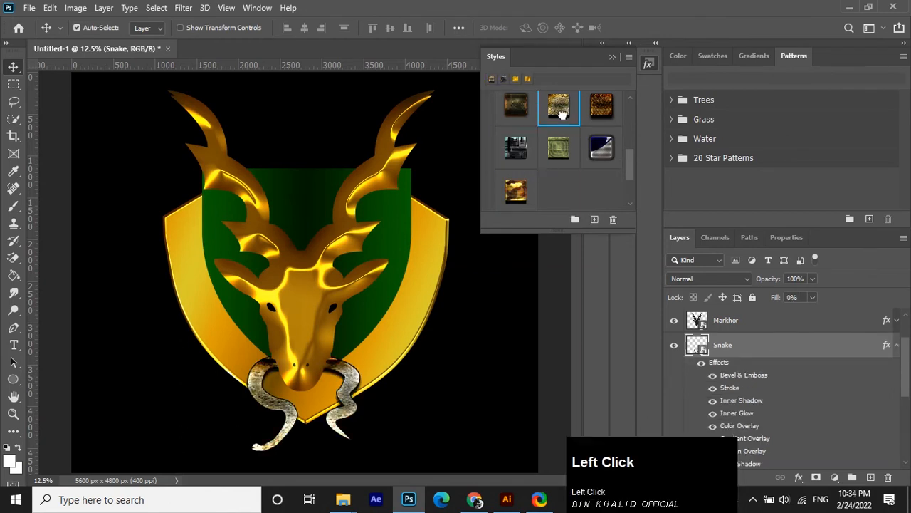
{"action": "left_click", "coordinate": [600, 146]}
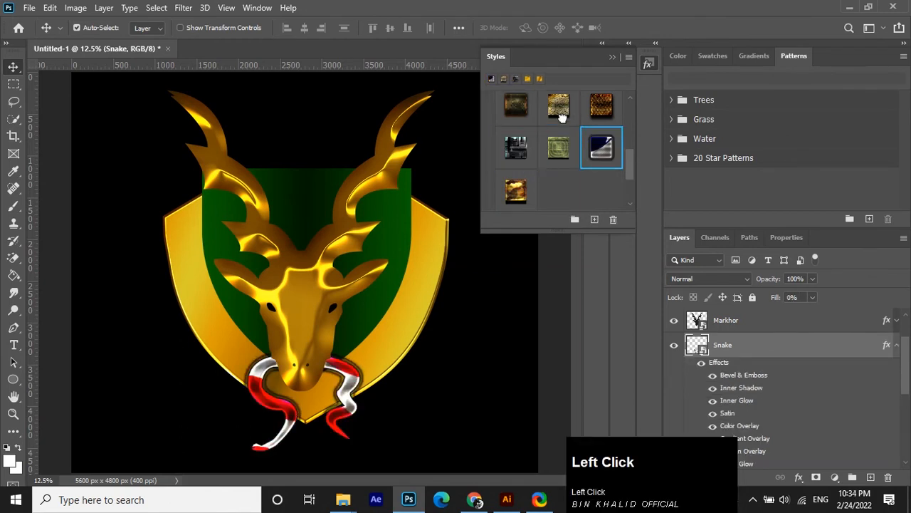
Apply the second preset of 6 Ice Styles by Lefkoi Lykoi to the Snake layer.
{"action": "scroll", "coordinate": [507, 116], "scroll_direction": "up", "scroll_amount": 2}
{"action": "left_click", "coordinate": [491, 103]}
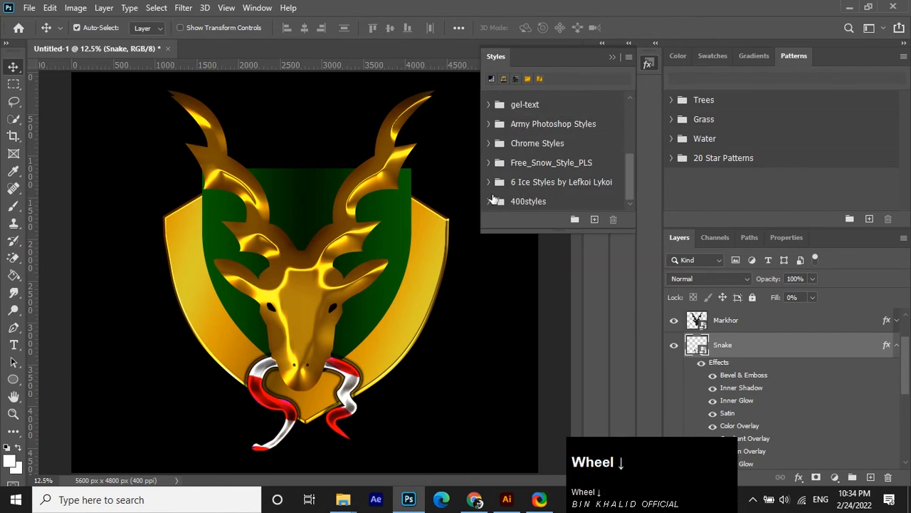
{"action": "left_click", "coordinate": [489, 182]}
{"action": "scroll", "coordinate": [498, 181], "scroll_direction": "down", "scroll_amount": 1}
{"action": "left_click", "coordinate": [552, 178]}
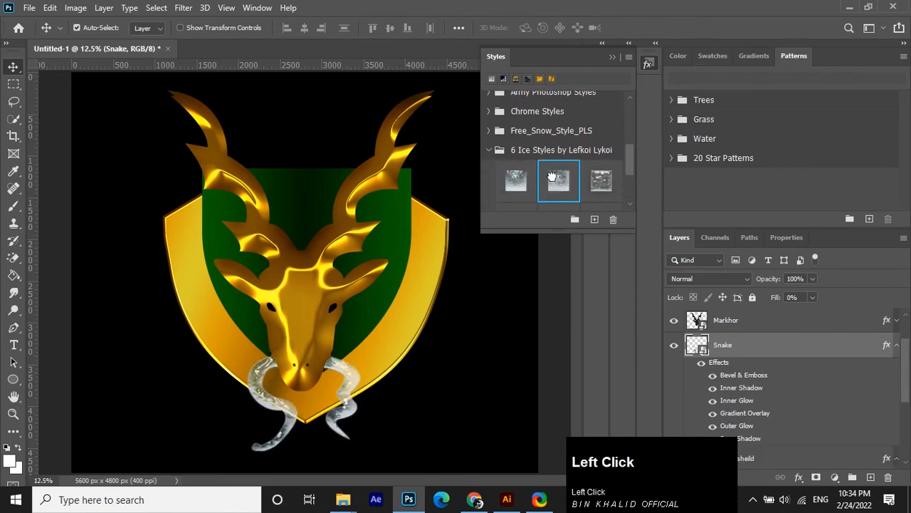
Try the last preset of 6 Ice Styles by Lefkoi Lykoi on the Snake layer.
{"action": "scroll", "coordinate": [555, 179], "scroll_direction": "down", "scroll_amount": 2}
{"action": "left_click", "coordinate": [515, 198]}
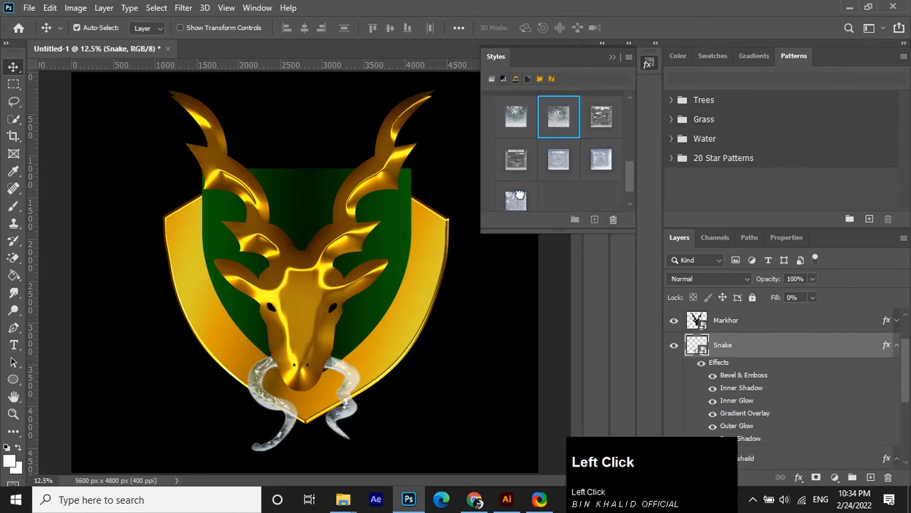
{"action": "scroll", "coordinate": [508, 150], "scroll_direction": "up", "scroll_amount": 3}
{"action": "scroll", "coordinate": [496, 176], "scroll_direction": "down", "scroll_amount": 1}
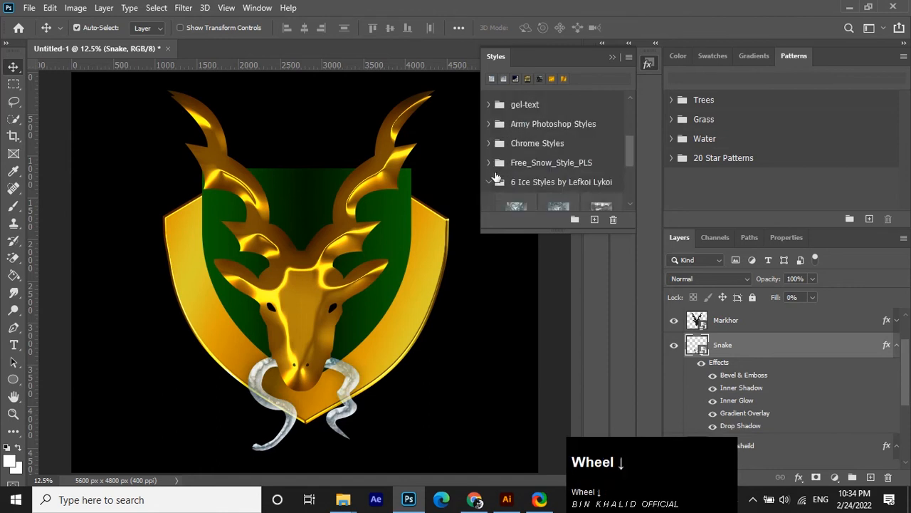
{"action": "left_click", "coordinate": [490, 182]}
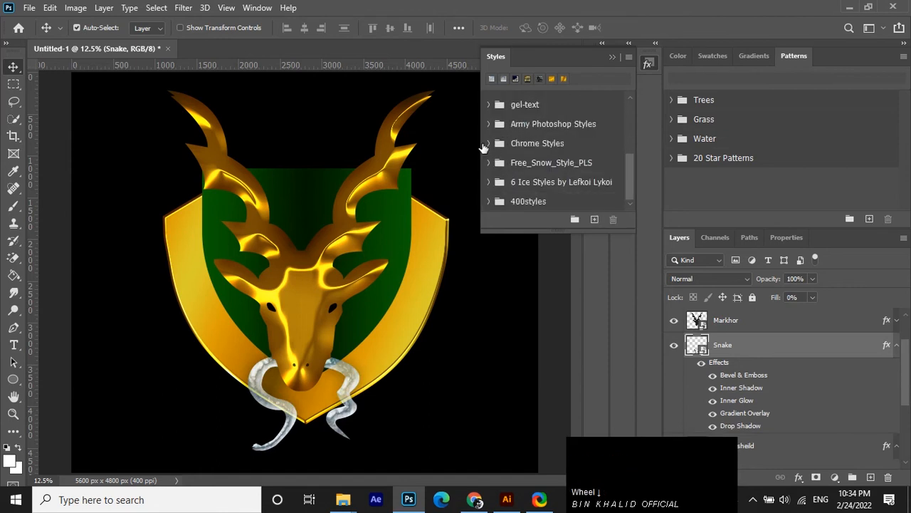
{"action": "left_click", "coordinate": [488, 145]}
{"action": "scroll", "coordinate": [522, 152], "scroll_direction": "down", "scroll_amount": 2}
{"action": "scroll", "coordinate": [523, 160], "scroll_direction": "up", "scroll_amount": 2}
{"action": "scroll", "coordinate": [522, 159], "scroll_direction": "up", "scroll_amount": 2}
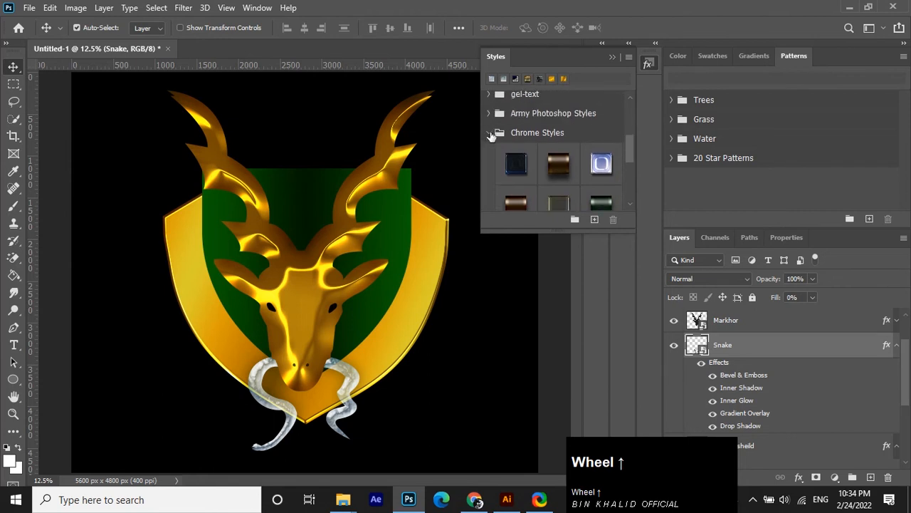
{"action": "left_click", "coordinate": [490, 135]}
{"action": "scroll", "coordinate": [534, 168], "scroll_direction": "down", "scroll_amount": 1}
Try the puzzle and black-and-white speckled presets from 400styles on the Snake layer.
{"action": "left_click", "coordinate": [497, 202]}
{"action": "scroll", "coordinate": [601, 172], "scroll_direction": "down", "scroll_amount": 5}
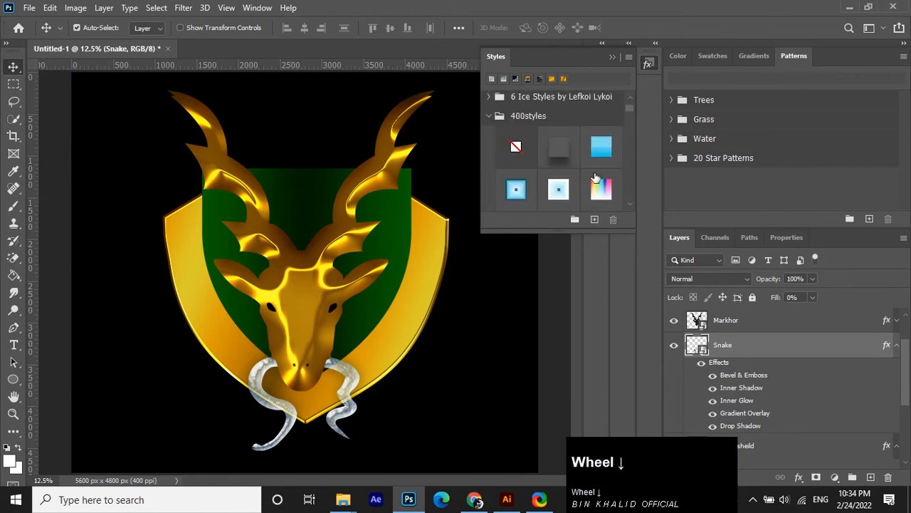
{"action": "left_click", "coordinate": [600, 151]}
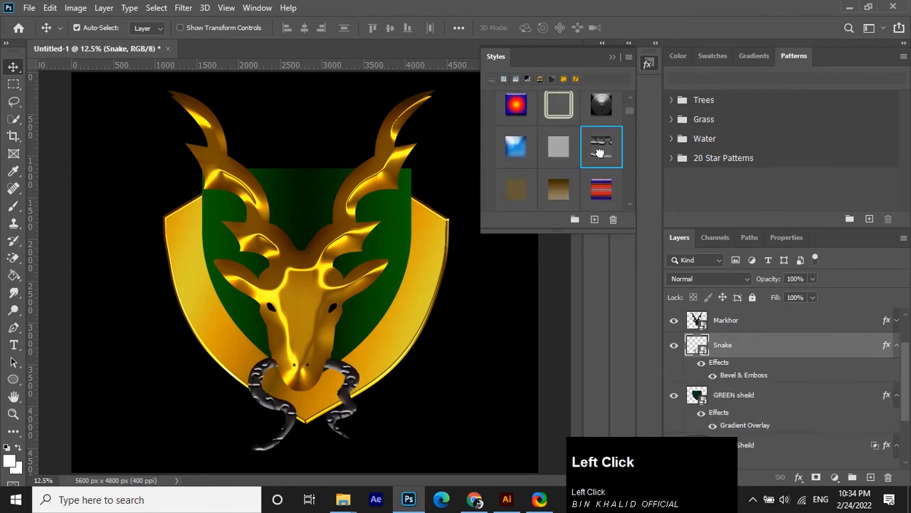
{"action": "scroll", "coordinate": [598, 148], "scroll_direction": "down", "scroll_amount": 4}
{"action": "left_click", "coordinate": [597, 144]}
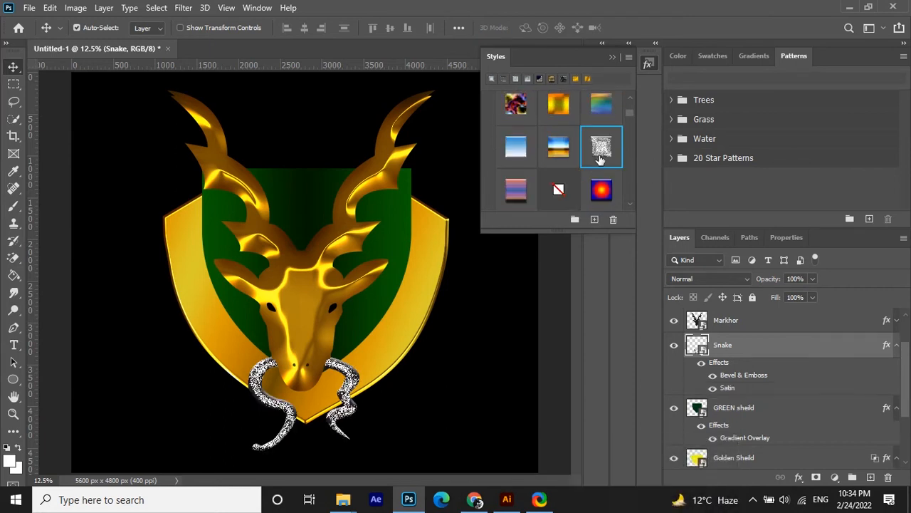
Apply the Puzzle (Image) preset from 400styles to the Snake layer.
{"action": "scroll", "coordinate": [600, 160], "scroll_direction": "down", "scroll_amount": 1}
{"action": "scroll", "coordinate": [514, 174], "scroll_direction": "down", "scroll_amount": 2}
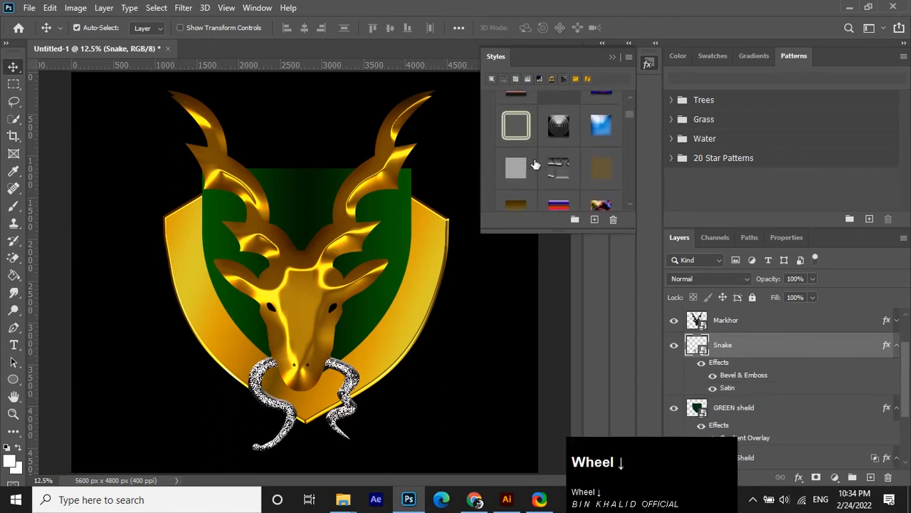
{"action": "left_click", "coordinate": [555, 138]}
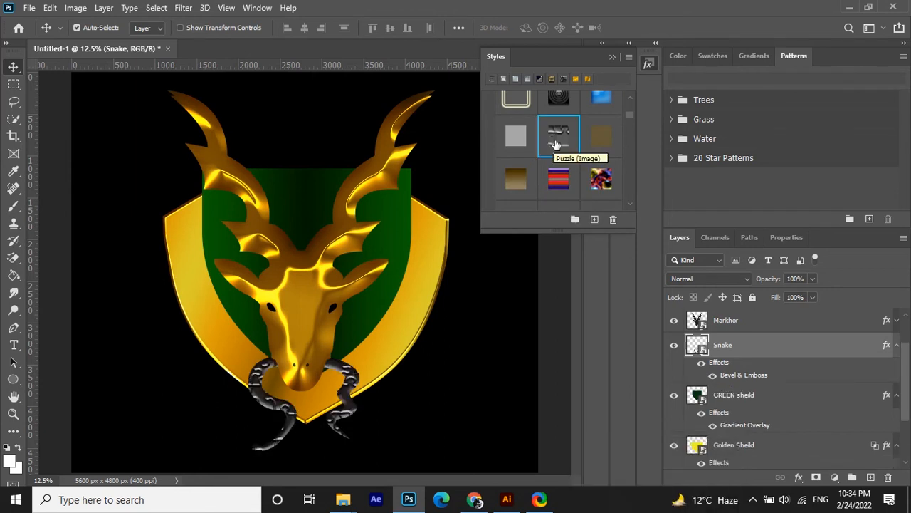
{"action": "left_click", "coordinate": [610, 57]}
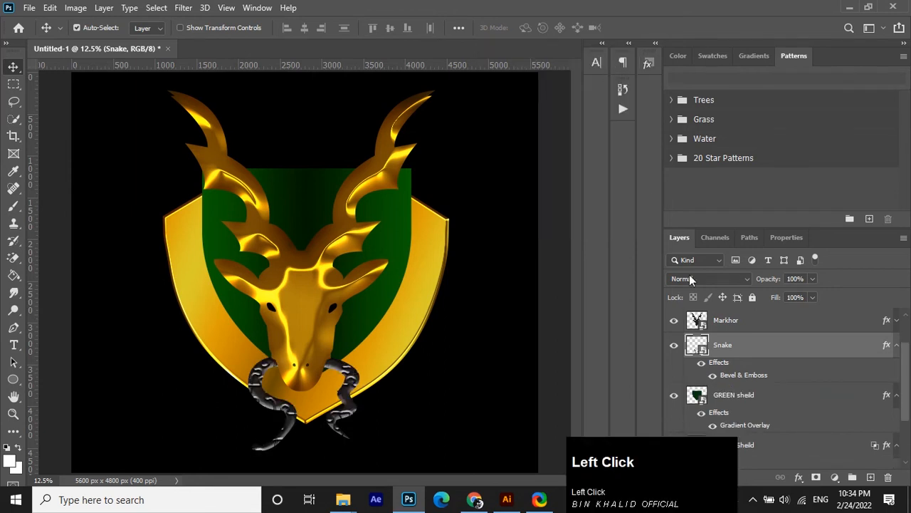
Add a Color Overlay to the Snake layer in light gray (c7c7c7).
{"action": "left_click", "coordinate": [759, 346]}
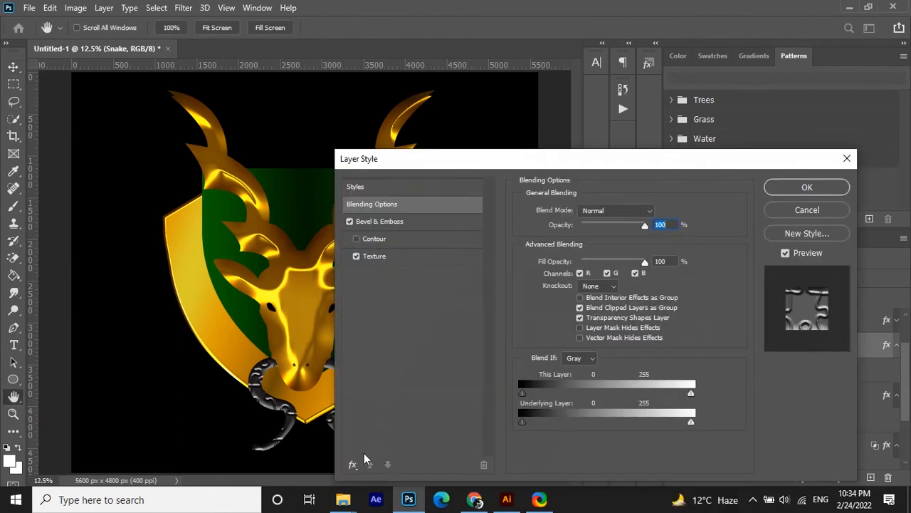
{"action": "left_click", "coordinate": [353, 466]}
{"action": "left_click", "coordinate": [371, 373]}
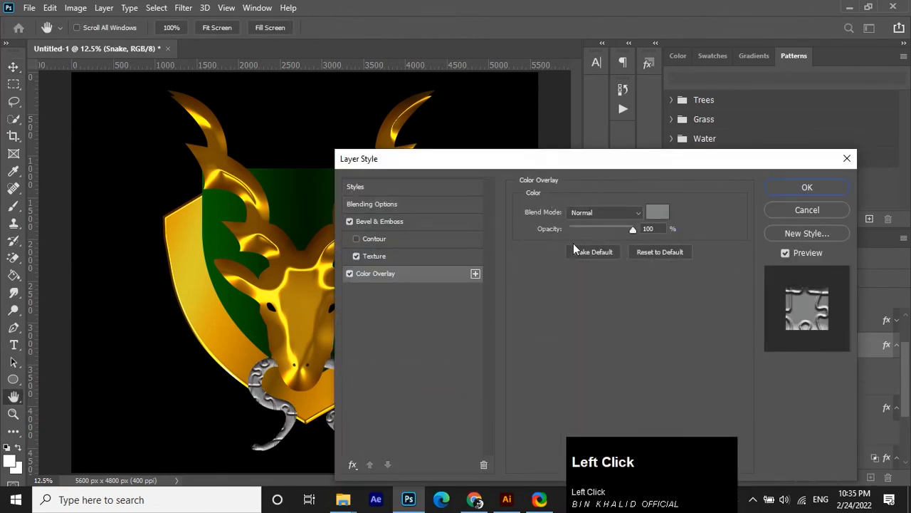
{"action": "left_click", "coordinate": [657, 212]}
{"action": "left_click_drag", "start_coordinate": [576, 290], "coordinate": [541, 291]}
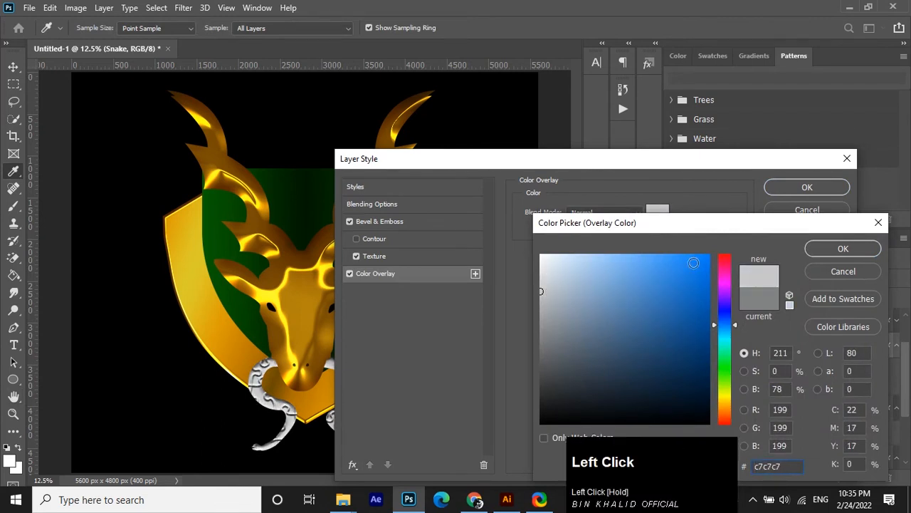
{"action": "left_click", "coordinate": [356, 240]}
{"action": "left_click", "coordinate": [827, 249]}
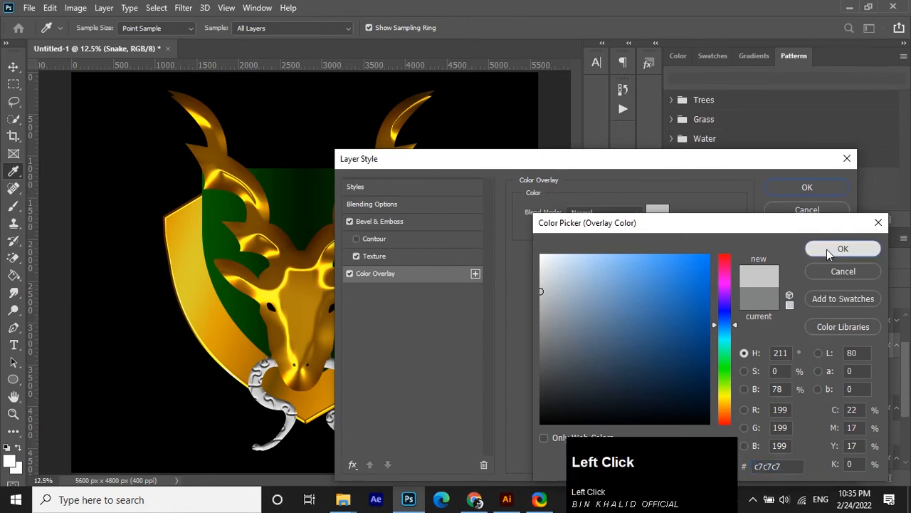
{"action": "left_click", "coordinate": [807, 188]}
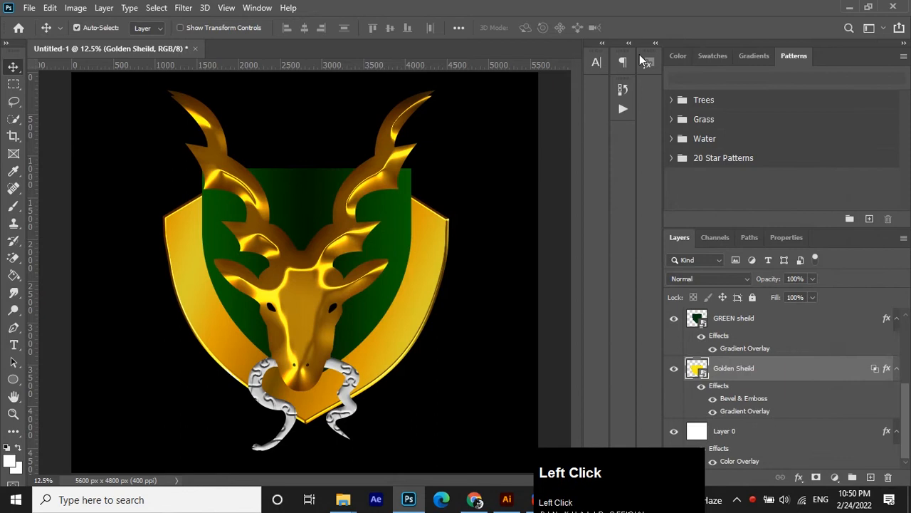
Apply the gold preset between the two other gold ones in its row to the Golden Sheild layer.
{"action": "left_click", "coordinate": [648, 62]}
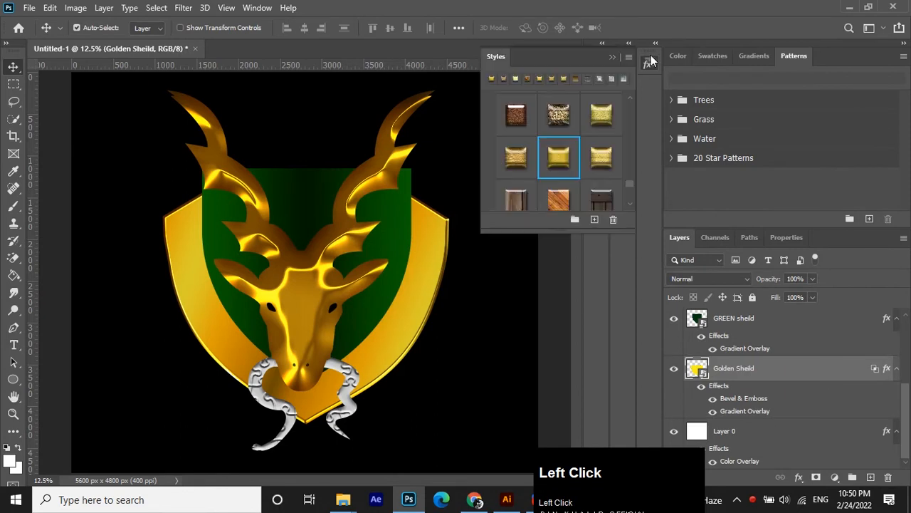
{"action": "left_click", "coordinate": [555, 159]}
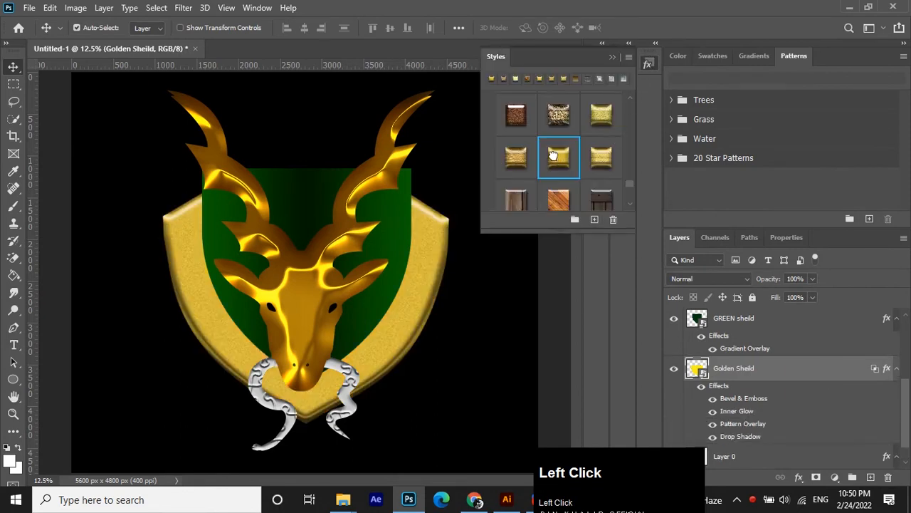
{"action": "left_click", "coordinate": [613, 57]}
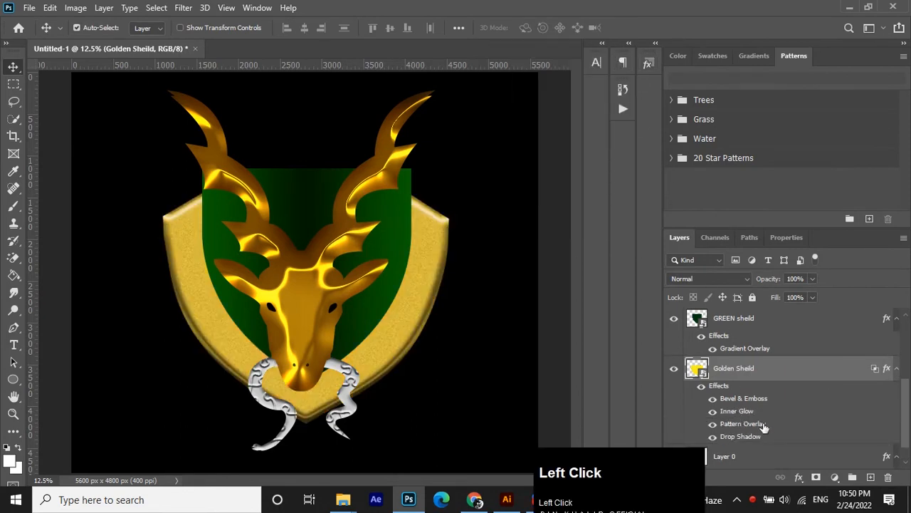
Add a Color Overlay effect in dark gold to the Golden Sheild layer's style.
{"action": "scroll", "coordinate": [744, 413], "scroll_direction": "down", "scroll_amount": 1}
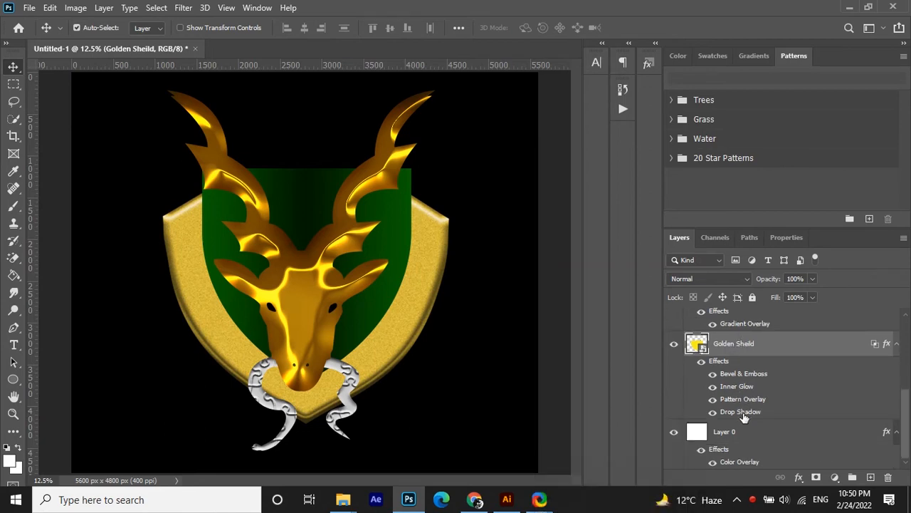
{"action": "left_click", "coordinate": [782, 350]}
{"action": "double_click", "coordinate": [782, 350]}
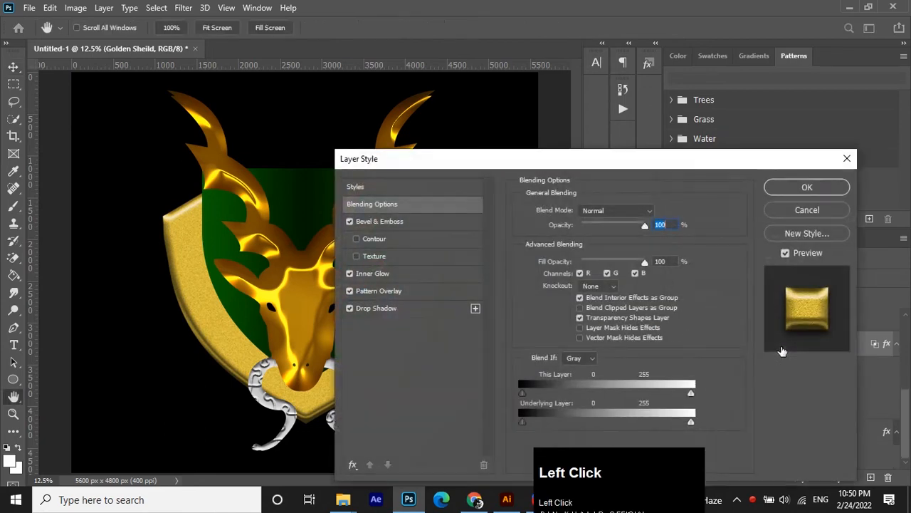
{"action": "left_click", "coordinate": [352, 466]}
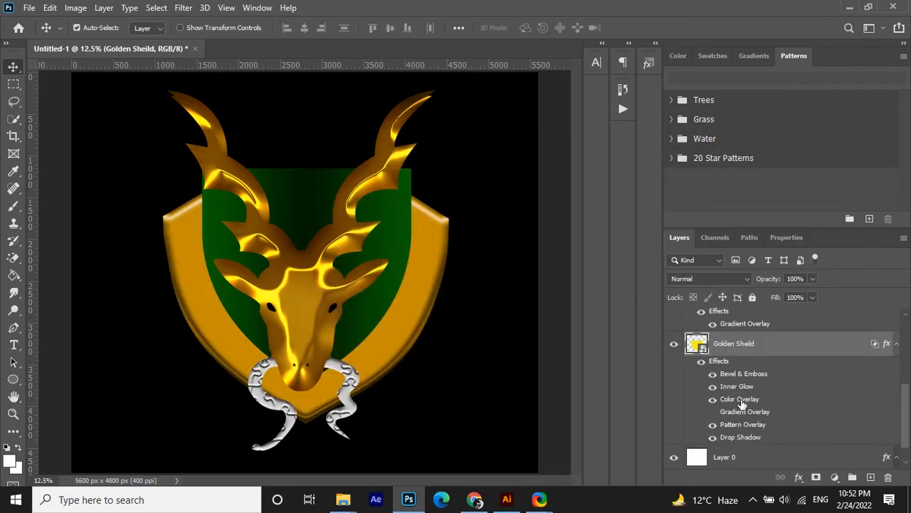
Set the Golden Sheild layer's Color Overlay to golden orange (dca31e) at 100% opacity.
{"action": "left_click", "coordinate": [741, 403]}
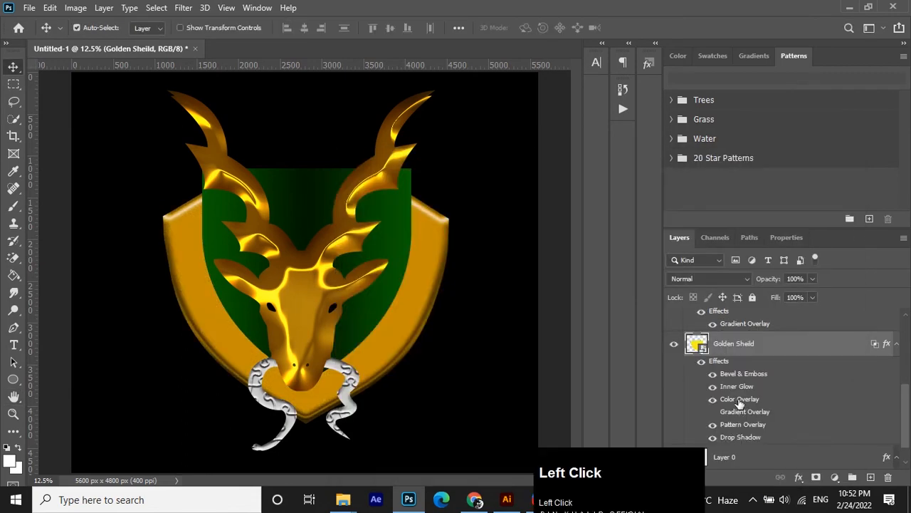
{"action": "double_click", "coordinate": [741, 403]}
{"action": "mouse_move", "coordinate": [624, 225]}
{"action": "left_mouse_down"}
{"action": "mouse_move", "coordinate": [608, 228]}
{"action": "mouse_move", "coordinate": [637, 229]}
{"action": "left_mouse_up"}
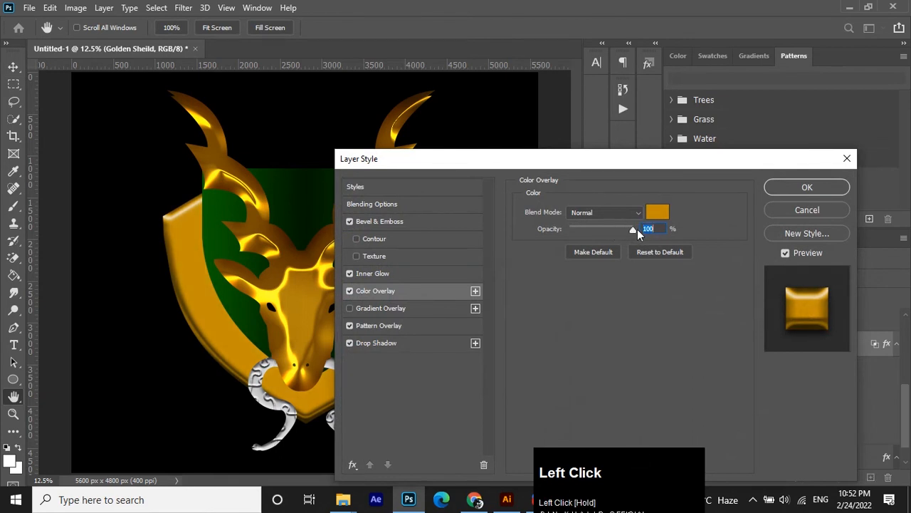
{"action": "left_click", "coordinate": [657, 212]}
{"action": "mouse_move", "coordinate": [688, 295]}
{"action": "left_mouse_down"}
{"action": "mouse_move", "coordinate": [674, 299]}
{"action": "mouse_move", "coordinate": [687, 300]}
{"action": "mouse_move", "coordinate": [689, 313]}
{"action": "mouse_move", "coordinate": [675, 285]}
{"action": "left_mouse_up"}
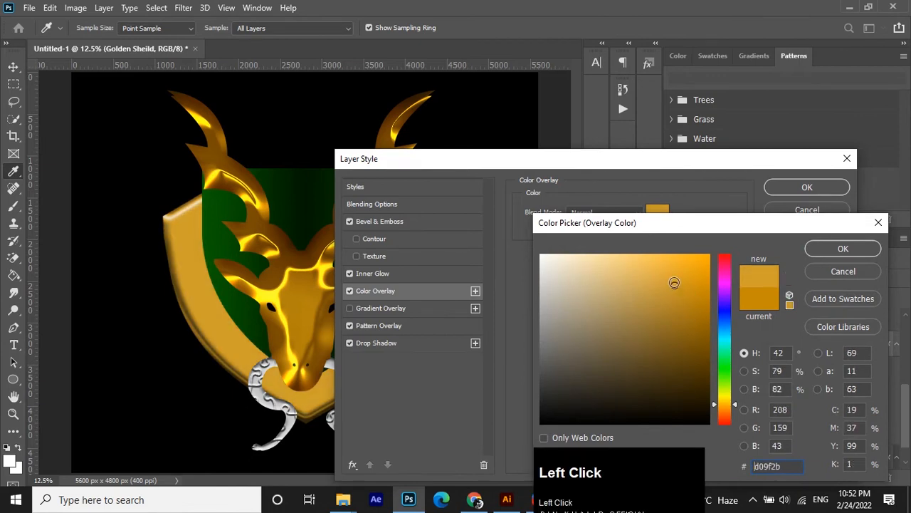
{"action": "left_click", "coordinate": [687, 277]}
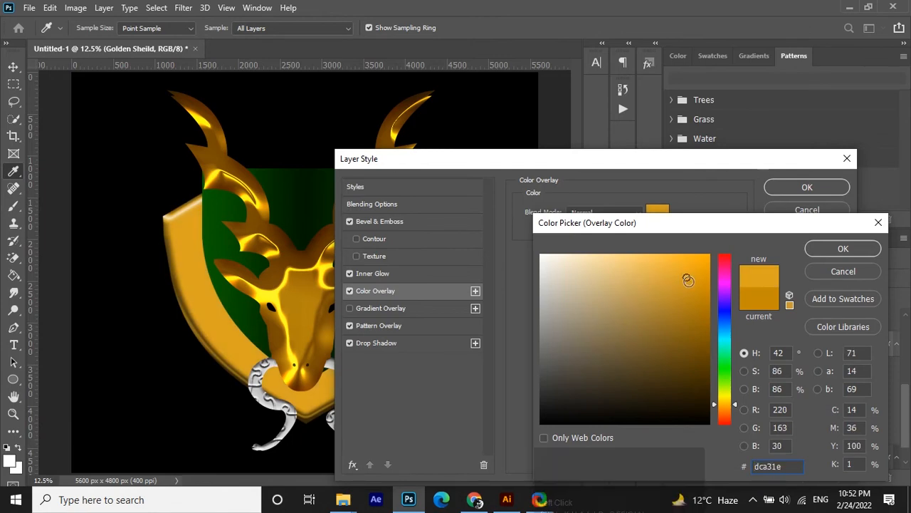
{"action": "left_click", "coordinate": [847, 244]}
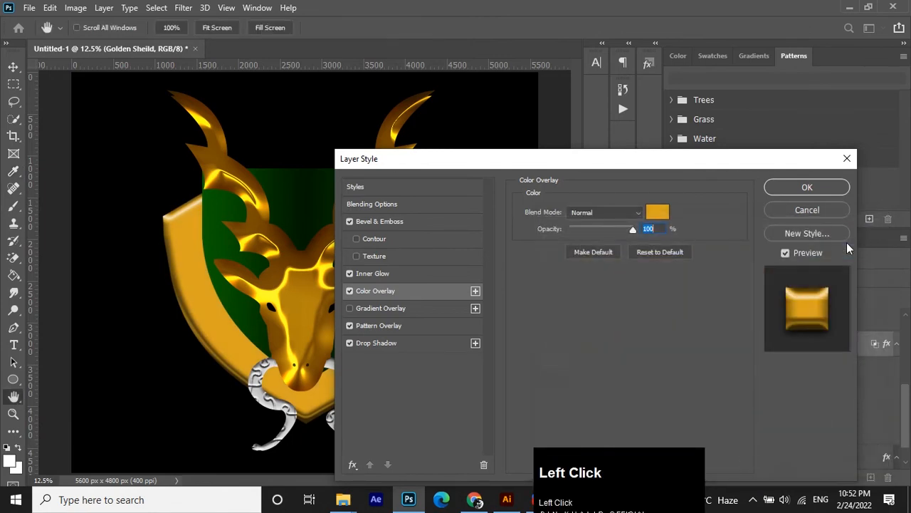
{"action": "left_click", "coordinate": [812, 185]}
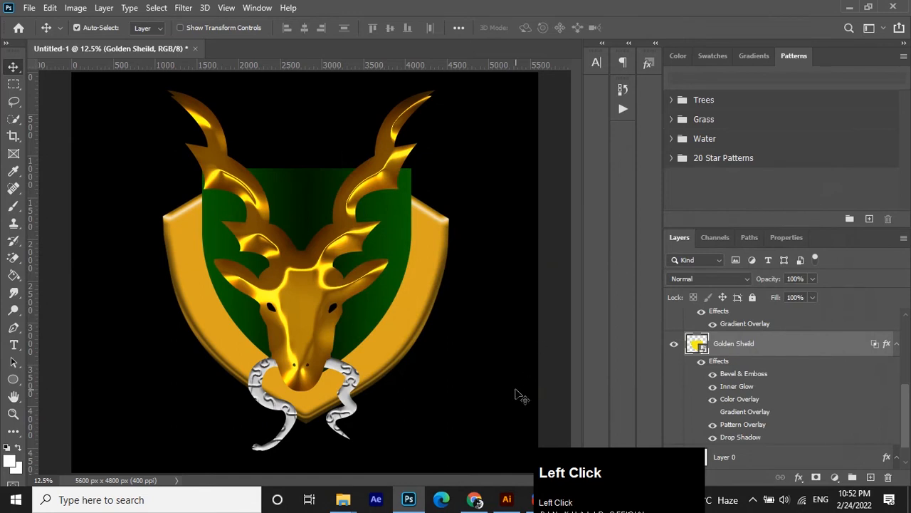
Collapse the effects lists of the Golden Sheild and GREEN sheild layers.
{"action": "scroll", "coordinate": [862, 400], "scroll_direction": "up", "scroll_amount": 2}
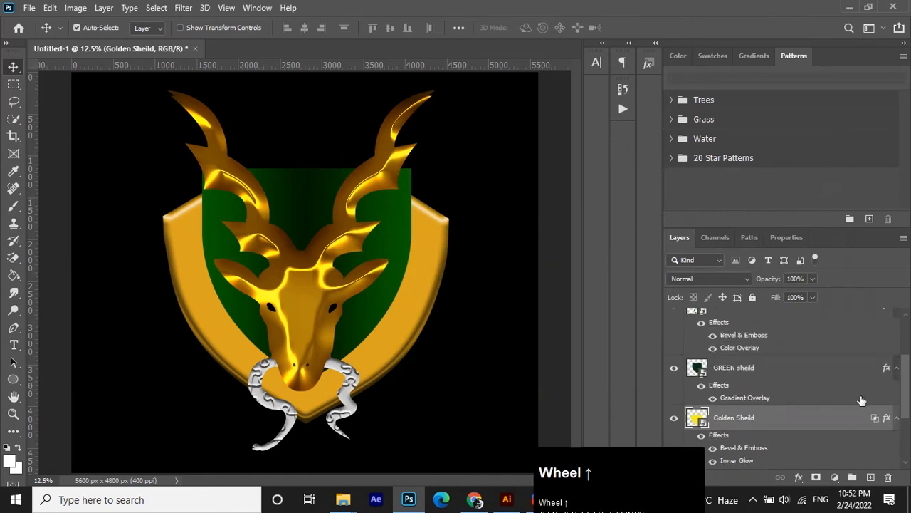
{"action": "left_click", "coordinate": [895, 419]}
{"action": "left_click", "coordinate": [895, 370]}
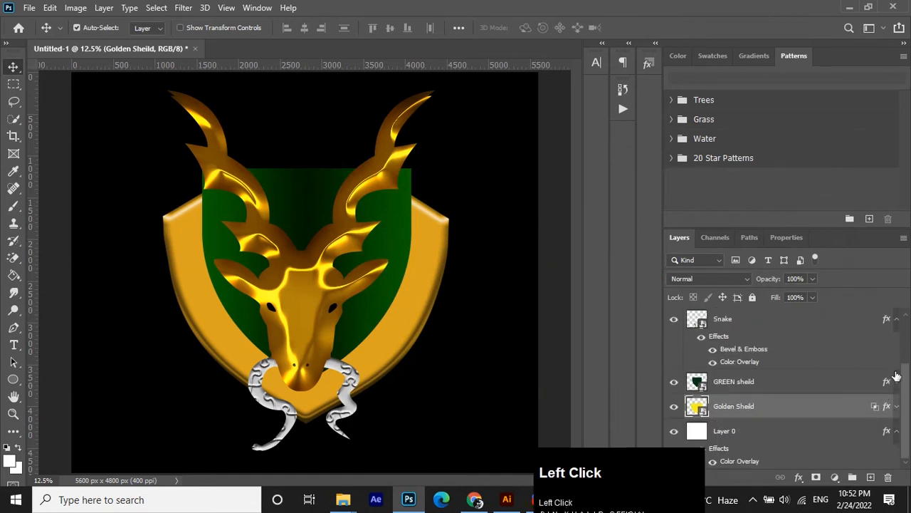
Enable the Contour of the Snake layer's Bevel & Emboss and set its Color Overlay to dark gray (4f4f4f).
{"action": "scroll", "coordinate": [723, 365], "scroll_direction": "up", "scroll_amount": 2}
{"action": "left_click", "coordinate": [742, 366]}
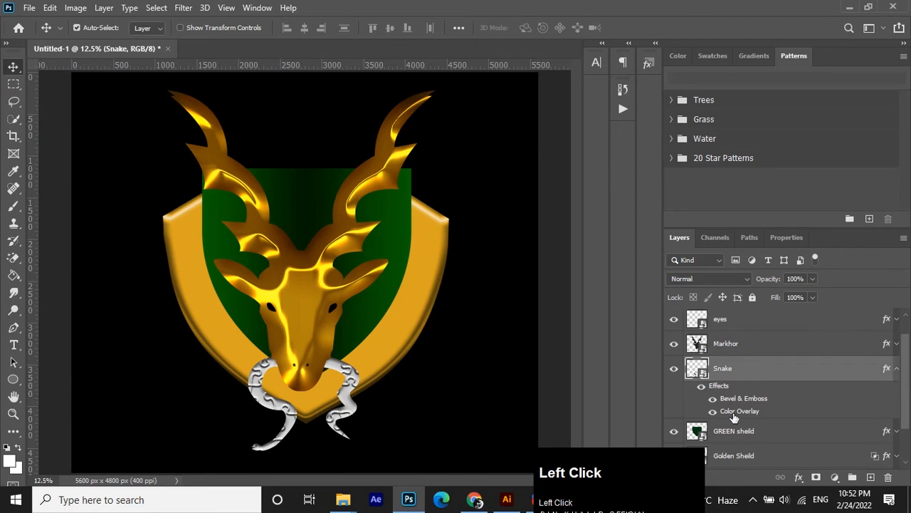
{"action": "double_click", "coordinate": [735, 418]}
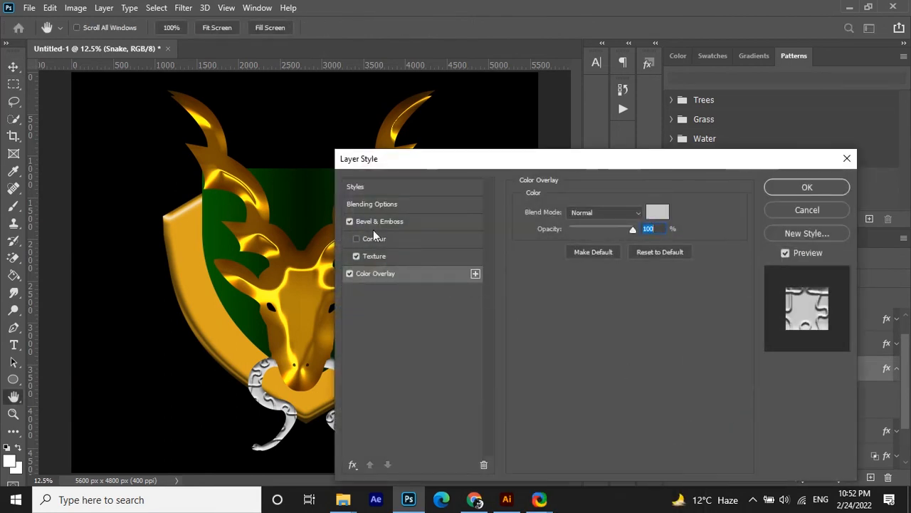
{"action": "left_click", "coordinate": [355, 240]}
{"action": "left_click", "coordinate": [650, 217]}
{"action": "left_click", "coordinate": [540, 353]}
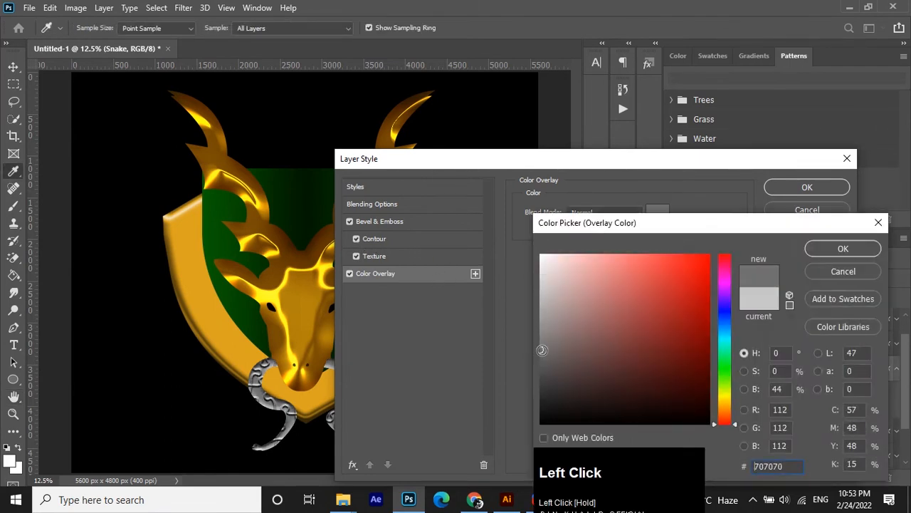
{"action": "left_click_drag", "start_coordinate": [542, 350], "coordinate": [539, 371]}
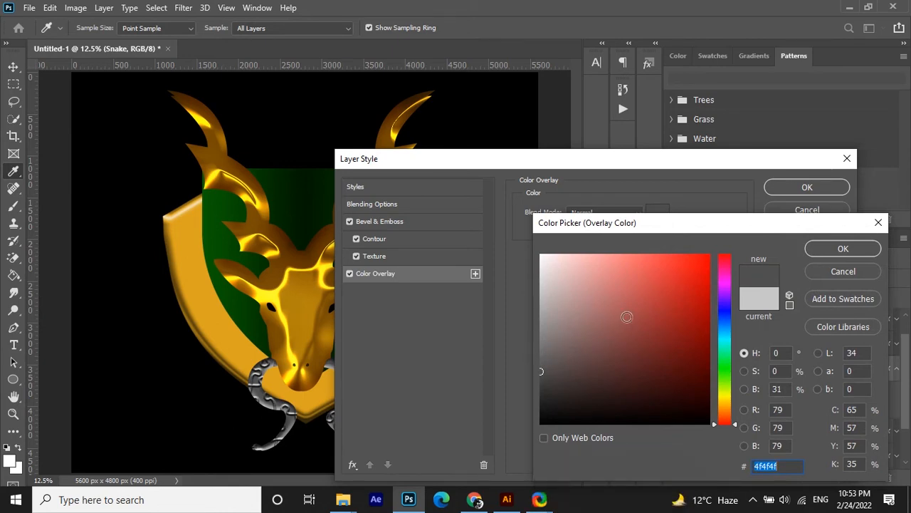
{"action": "left_click", "coordinate": [843, 249]}
{"action": "left_click", "coordinate": [807, 187]}
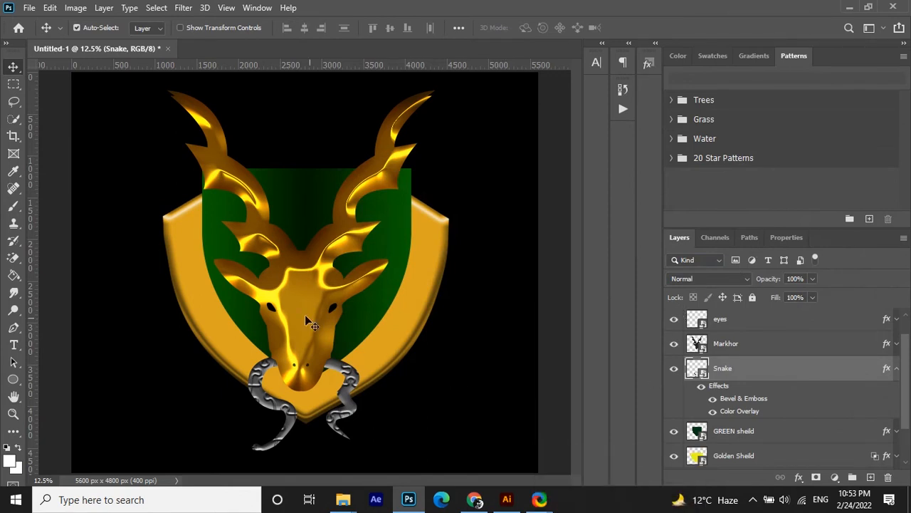
{"action": "scroll", "coordinate": [330, 345], "scroll_direction": "down", "scroll_amount": 2}
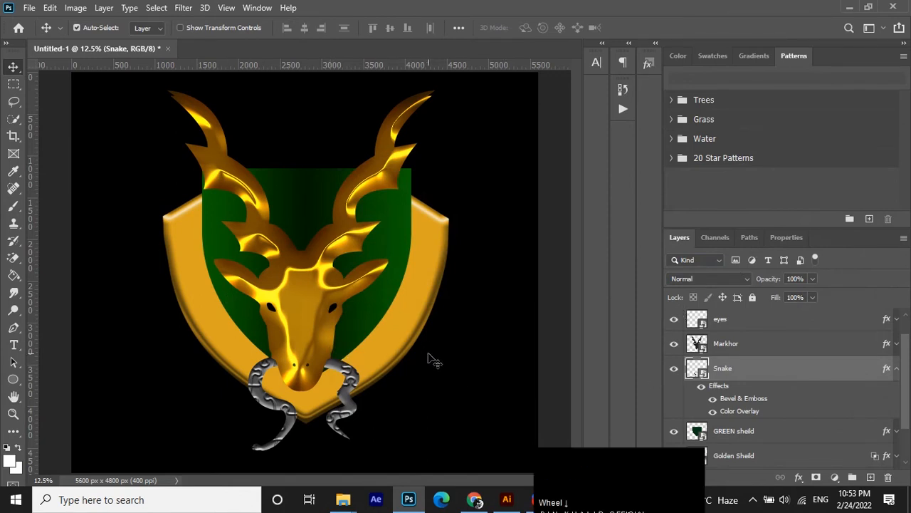
Switch to Illustrator and draw a circle about 1.92 in wide in the empty area to the upper right of the shield.
{"action": "left_click", "coordinate": [507, 499]}
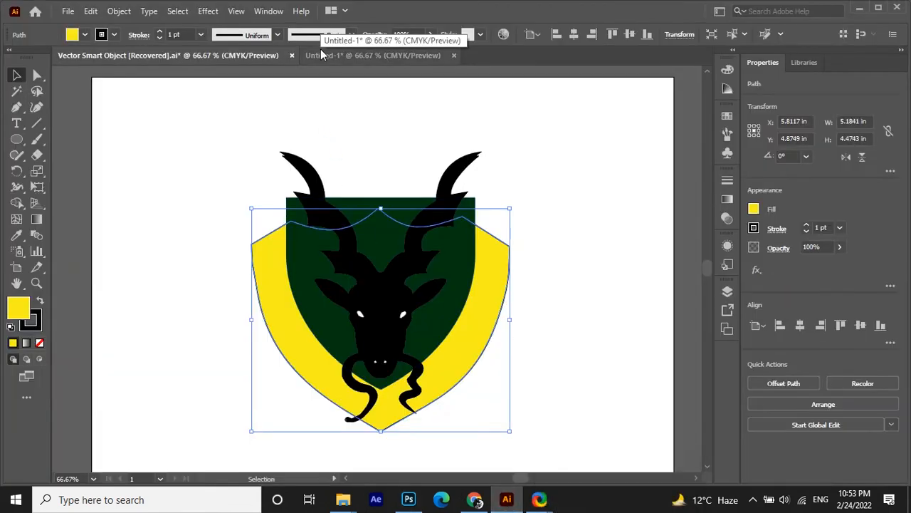
{"action": "left_click", "coordinate": [365, 137]}
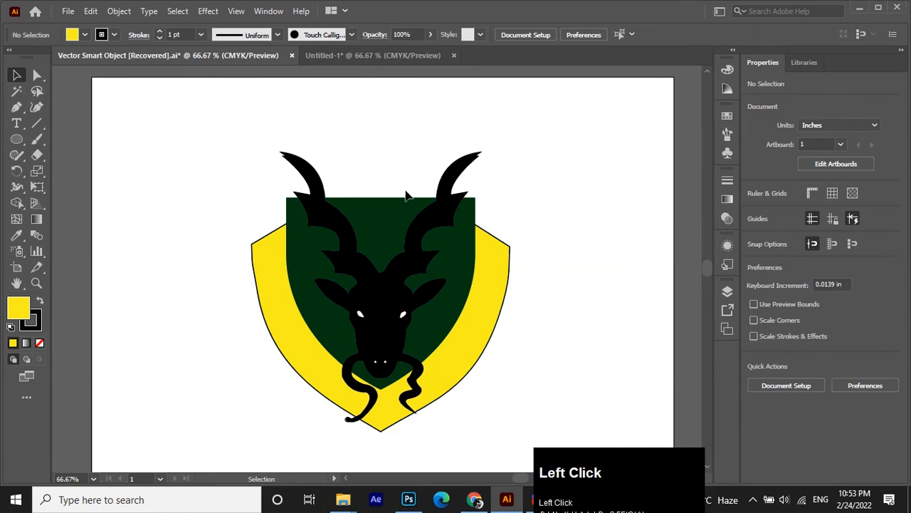
{"action": "left_click_drag", "start_coordinate": [153, 135], "coordinate": [508, 491]}
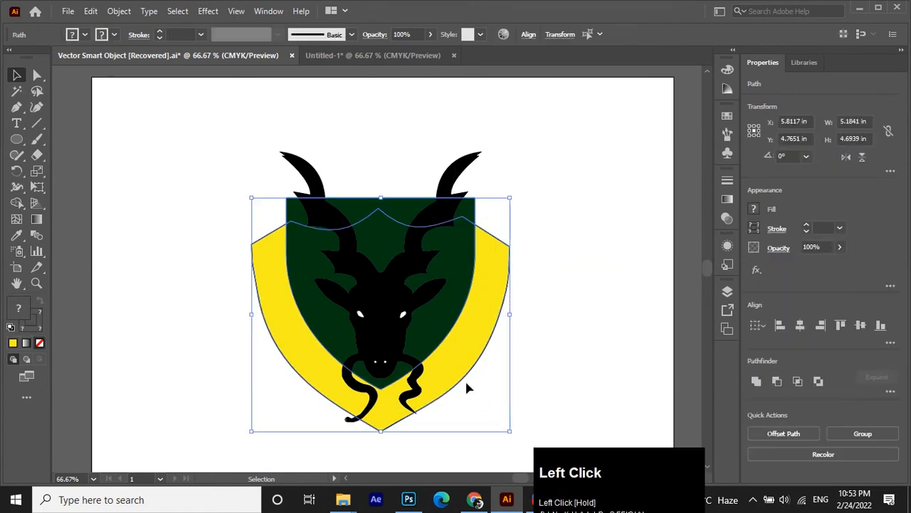
{"action": "left_click", "coordinate": [588, 236]}
{"action": "left_click", "coordinate": [17, 139]}
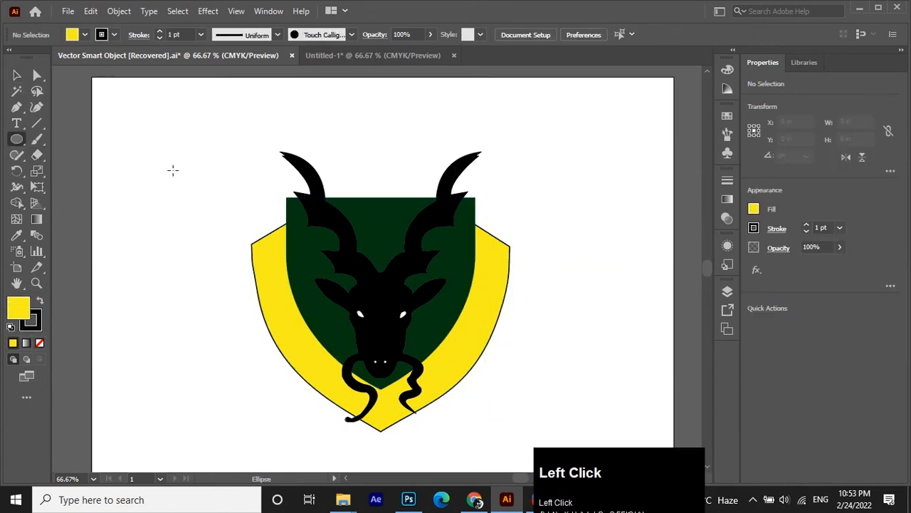
{"action": "left_click_drag", "start_coordinate": [551, 133], "coordinate": [646, 228]}
Remove the new circle's stroke and fill it with black.
{"action": "left_click", "coordinate": [753, 210]}
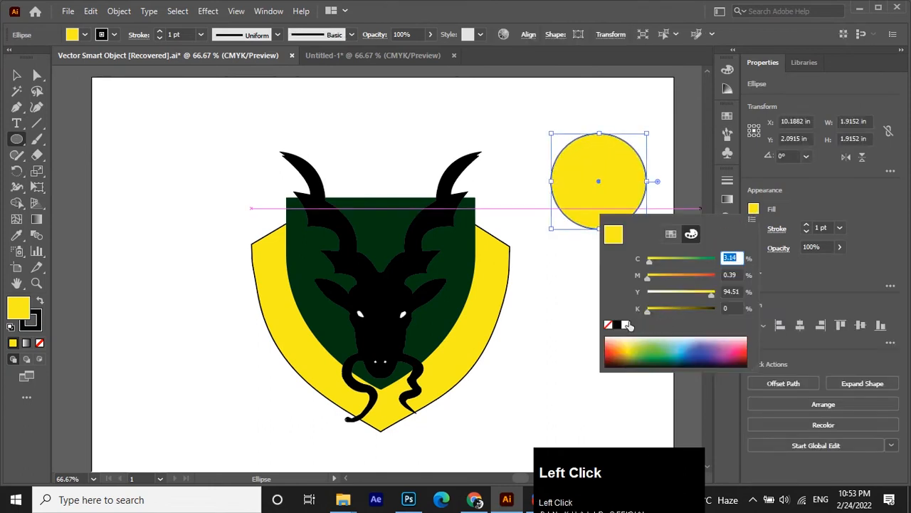
{"action": "left_click", "coordinate": [627, 325]}
{"action": "left_click", "coordinate": [807, 234]}
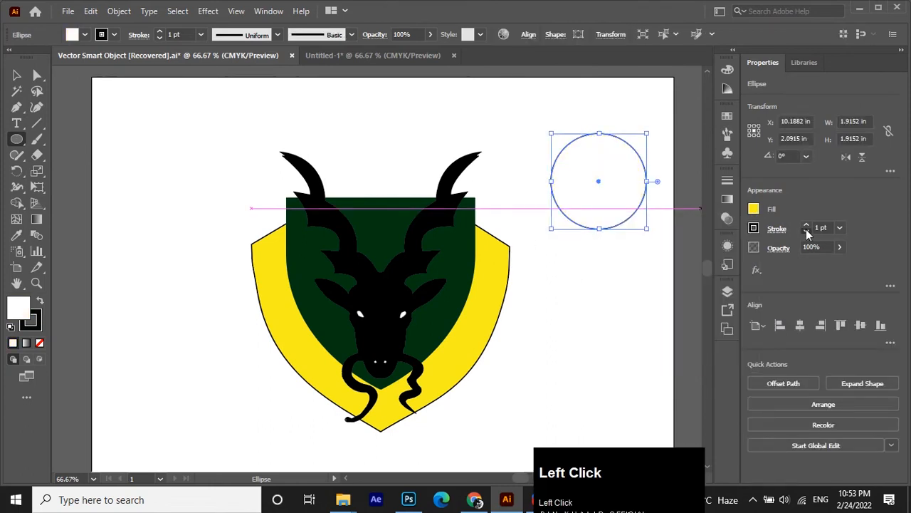
{"action": "left_click", "coordinate": [807, 232]}
{"action": "left_click", "coordinate": [16, 75]}
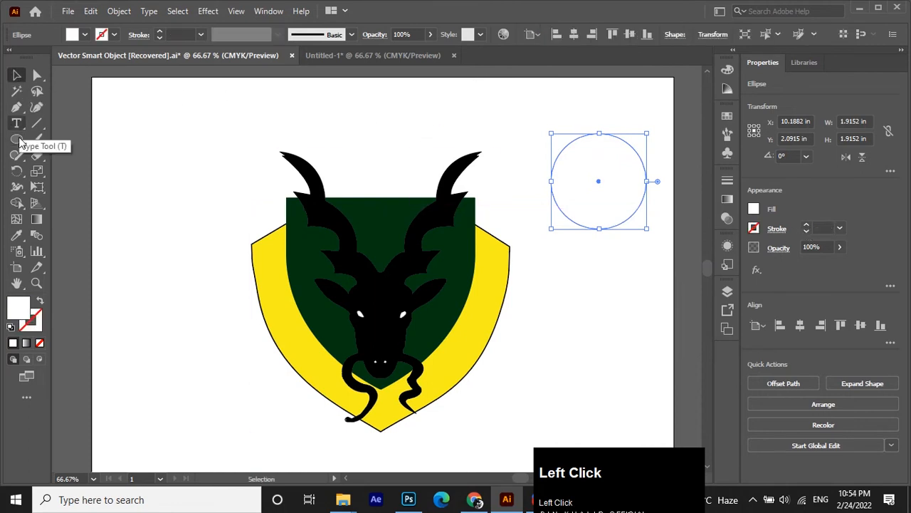
{"action": "left_click", "coordinate": [756, 209]}
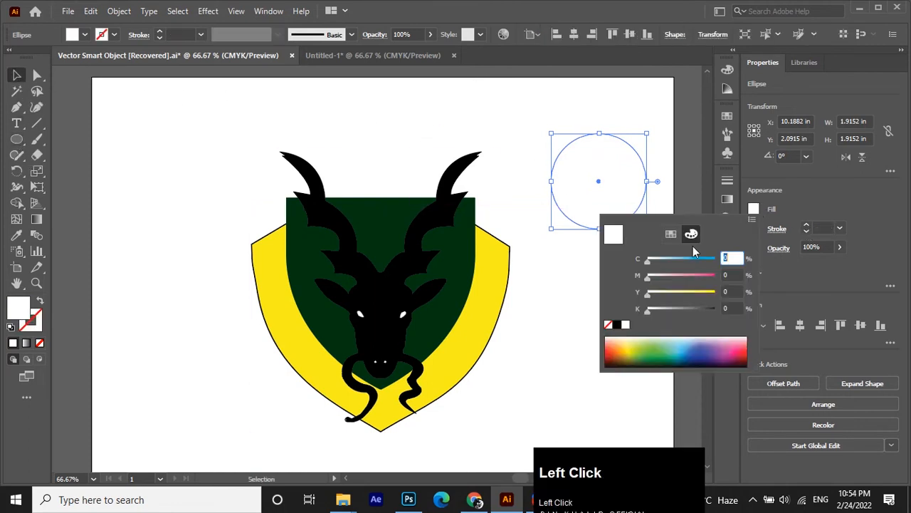
{"action": "left_click", "coordinate": [616, 324]}
{"action": "left_click", "coordinate": [463, 132]}
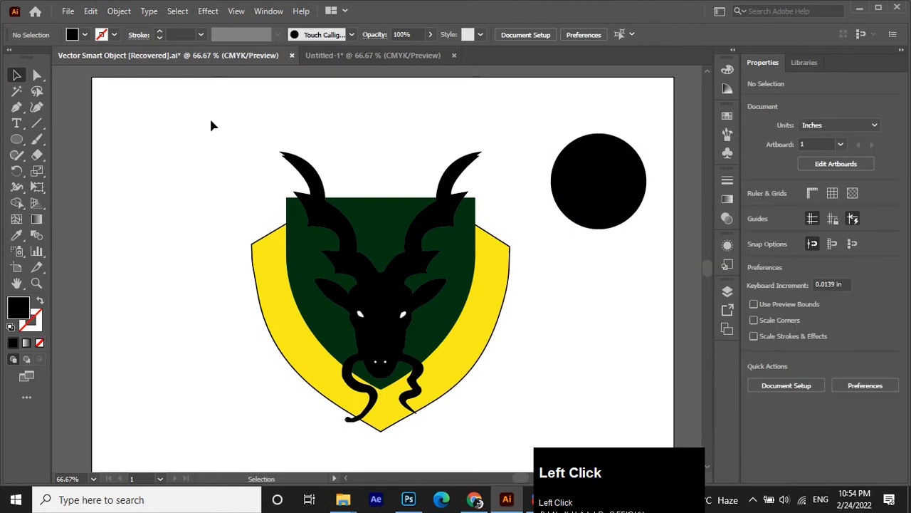
Duplicate the black circle directly below the original and fill the copy with white.
{"action": "left_click_drag", "start_coordinate": [605, 187], "coordinate": [619, 282]}
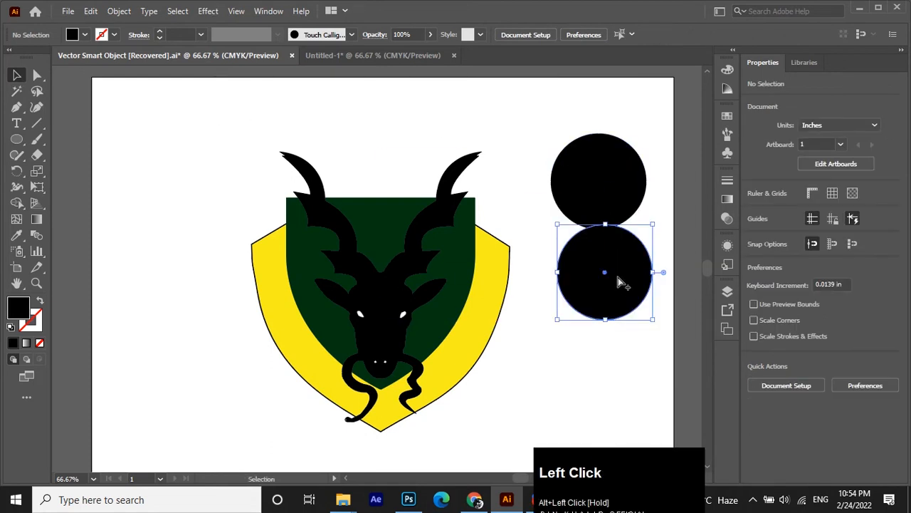
{"action": "left_click", "coordinate": [755, 210]}
{"action": "left_click", "coordinate": [626, 325]}
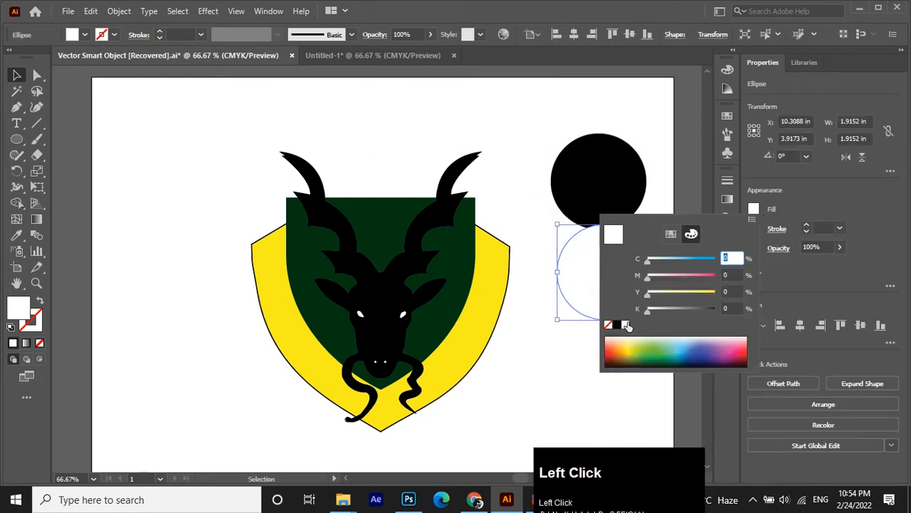
{"action": "left_click", "coordinate": [620, 266]}
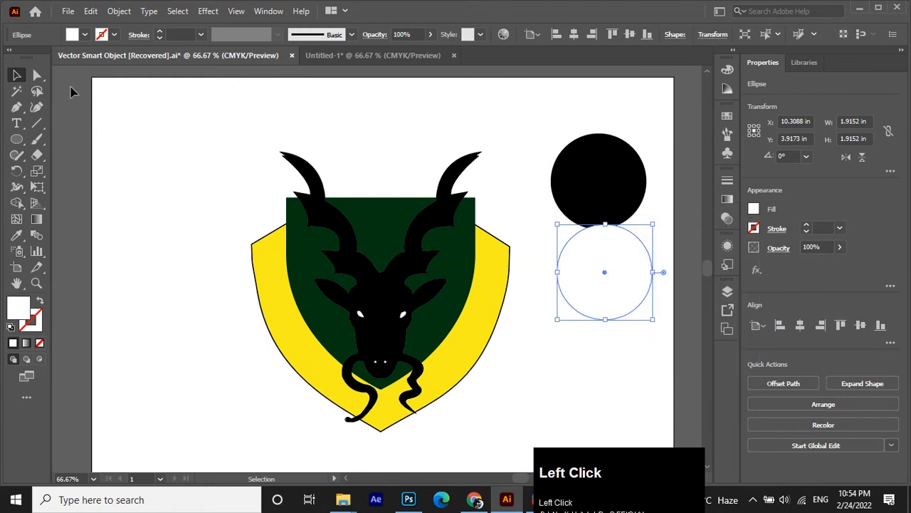
Overlap the white circle on the black one, offset toward its upper right, and subtract it with Minus Front to form a crescent.
{"action": "left_click_drag", "start_coordinate": [616, 263], "coordinate": [628, 163]}
{"action": "left_click_drag", "start_coordinate": [503, 101], "coordinate": [662, 230]}
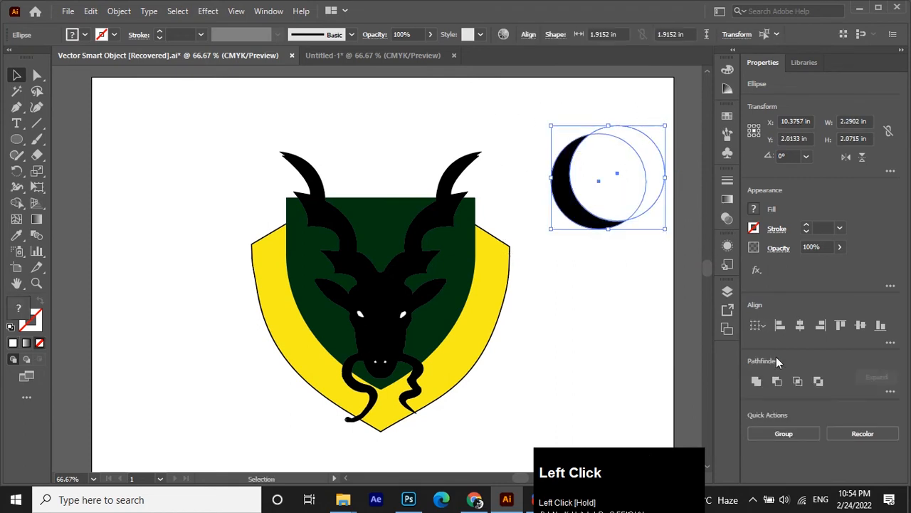
{"action": "left_click", "coordinate": [777, 381]}
{"action": "left_click", "coordinate": [600, 244]}
Transfer the crescent into the Photoshop logo document as a smart object layer between the Markhor and Snake layers.
{"action": "left_click_drag", "start_coordinate": [592, 226], "coordinate": [484, 459]}
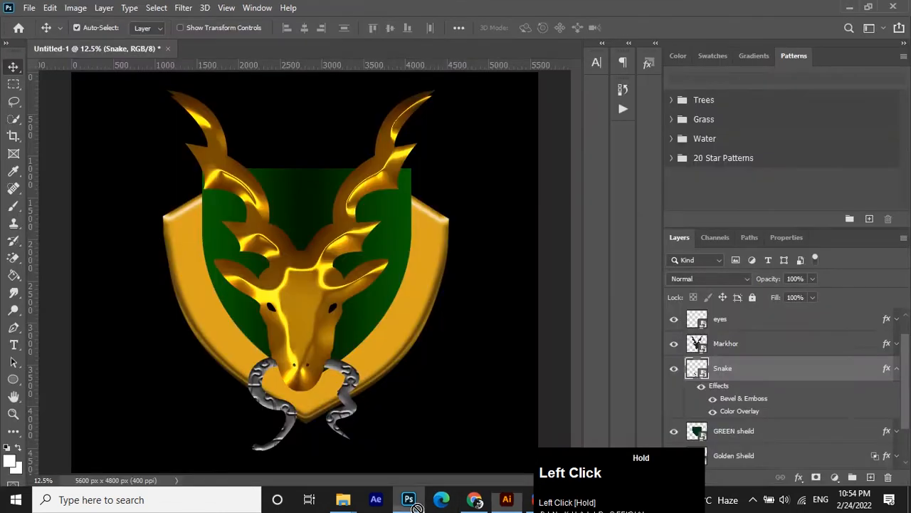
{"action": "key", "text": "ctrl+v"}
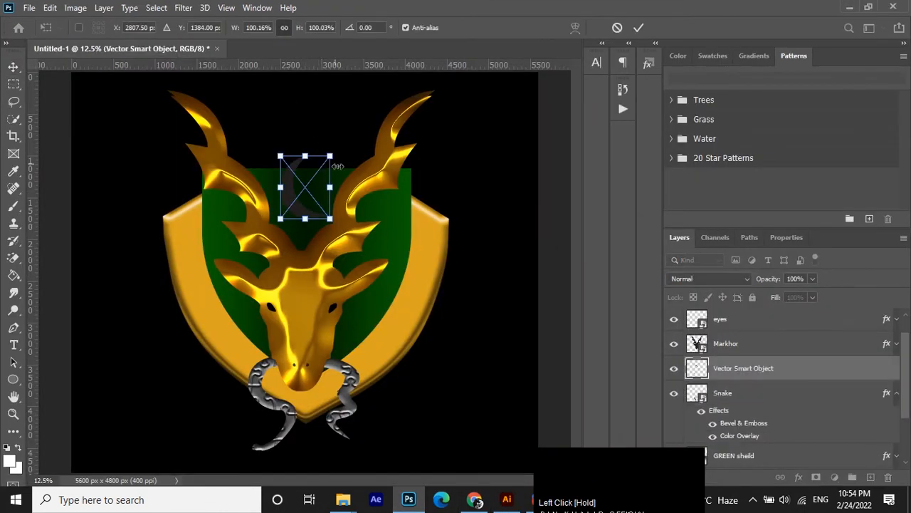
{"action": "left_click", "coordinate": [794, 375]}
Add a white Color Overlay at 100% opacity to the crescent's Vector Smart Object layer.
{"action": "double_click", "coordinate": [768, 368]}
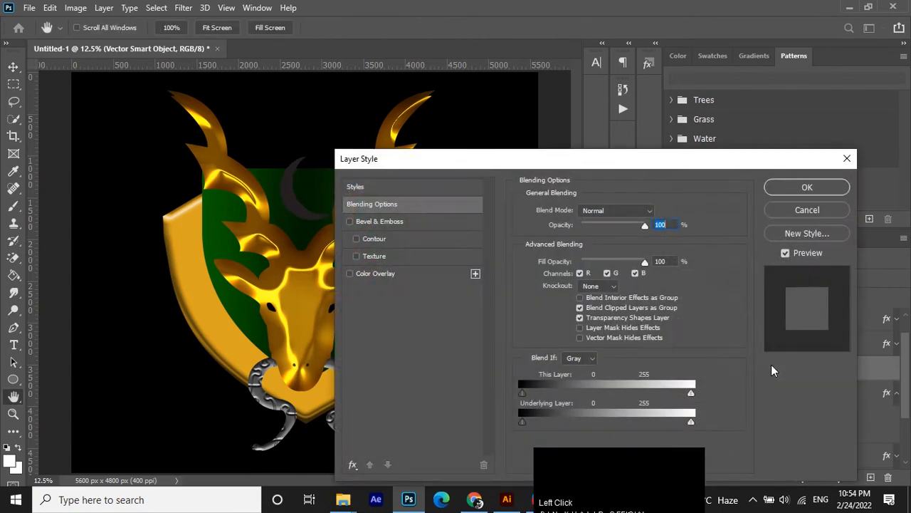
{"action": "left_click", "coordinate": [350, 274]}
{"action": "left_click", "coordinate": [375, 274]}
{"action": "left_click", "coordinate": [656, 211]}
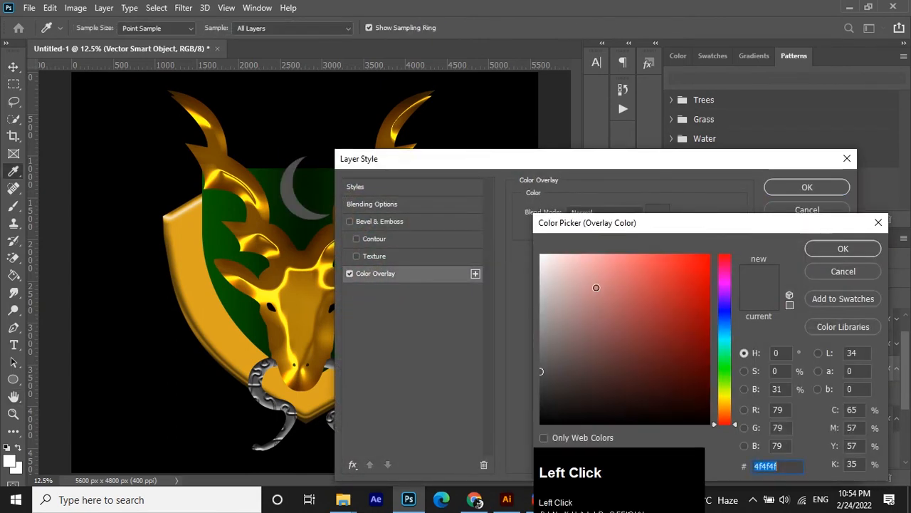
{"action": "left_click", "coordinate": [541, 255]}
{"action": "left_click", "coordinate": [826, 249]}
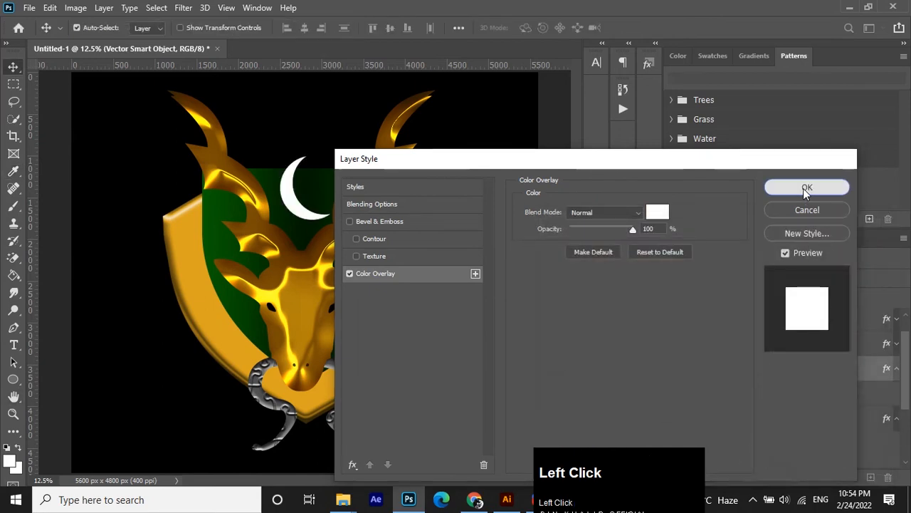
{"action": "left_click", "coordinate": [804, 188]}
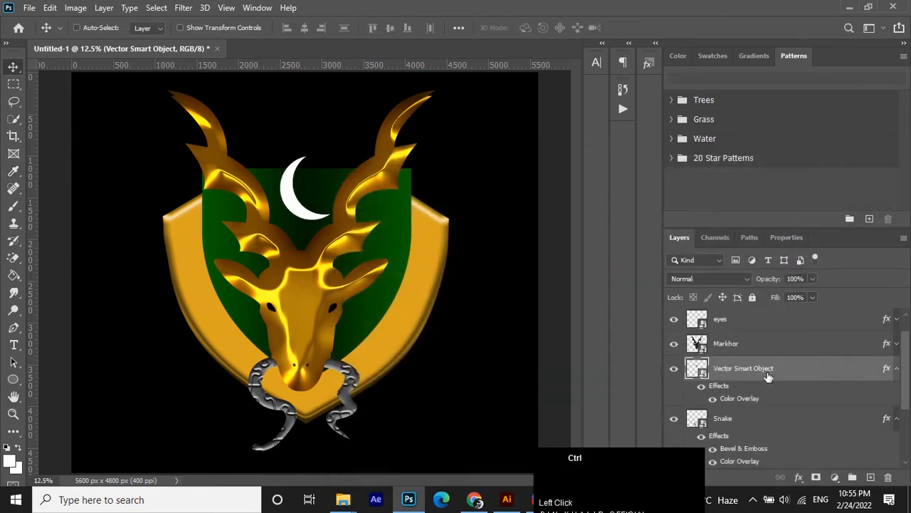
Mirror the crescent horizontally so that it opens toward the upper left.
{"action": "key", "text": "ctrl+t"}
{"action": "right_click", "coordinate": [320, 182]}
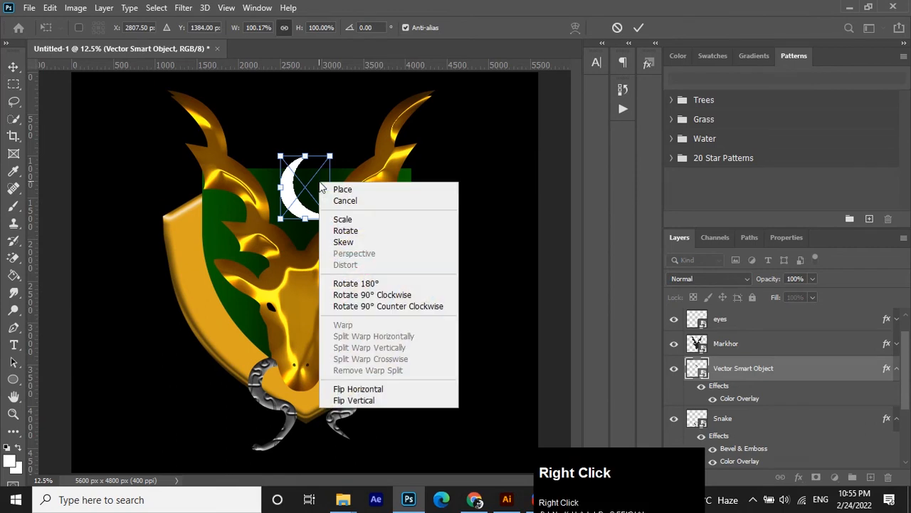
{"action": "left_click", "coordinate": [381, 400]}
{"action": "right_click", "coordinate": [303, 183]}
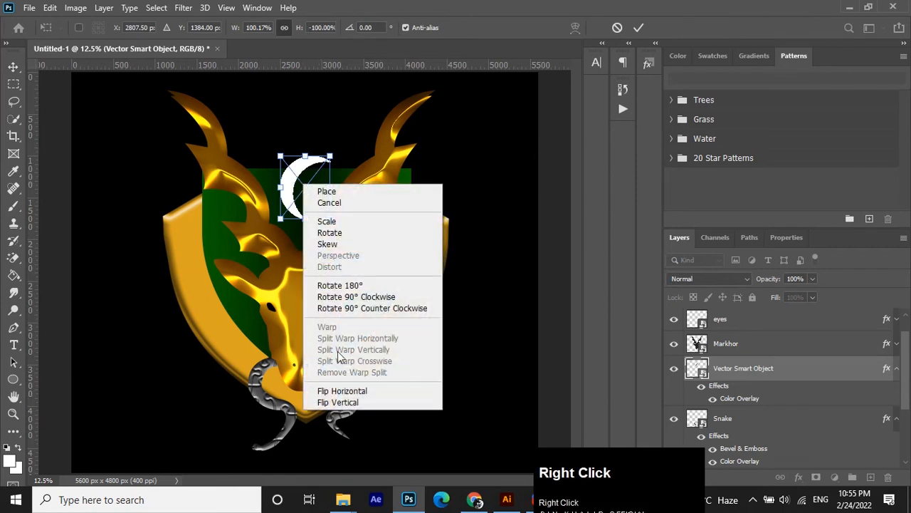
{"action": "left_click", "coordinate": [356, 392]}
{"action": "right_click", "coordinate": [316, 183]}
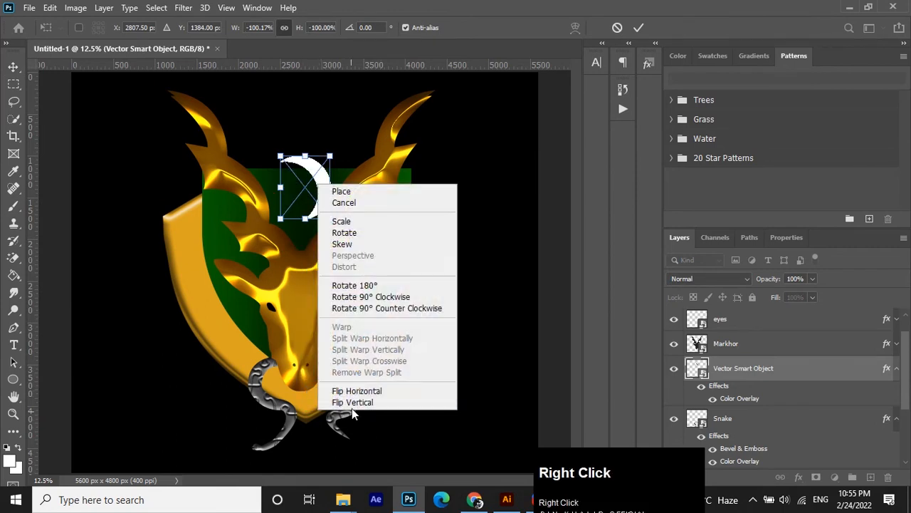
{"action": "left_click", "coordinate": [356, 408]}
{"action": "left_click", "coordinate": [639, 28]}
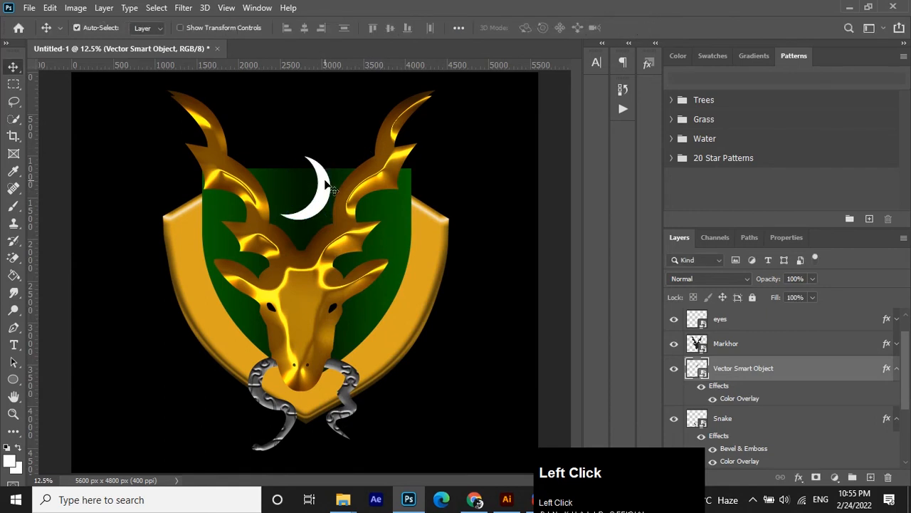
Scale the crescent to about 72%, rotate it slightly, and position it between the horns near the green shield's top edge.
{"action": "key", "text": "ctrl+t"}
{"action": "left_click_drag", "start_coordinate": [283, 161], "coordinate": [310, 211]}
{"action": "left_click_drag", "start_coordinate": [332, 170], "coordinate": [331, 173]}
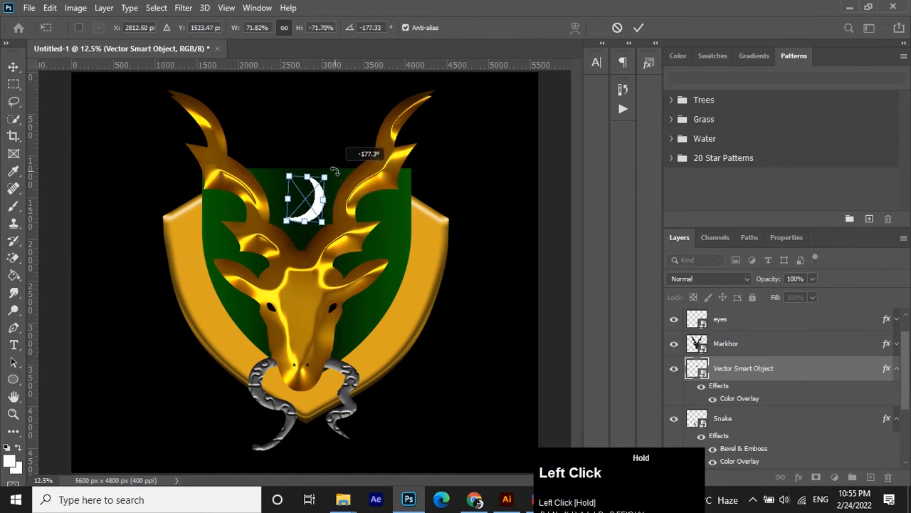
{"action": "left_click", "coordinate": [639, 27]}
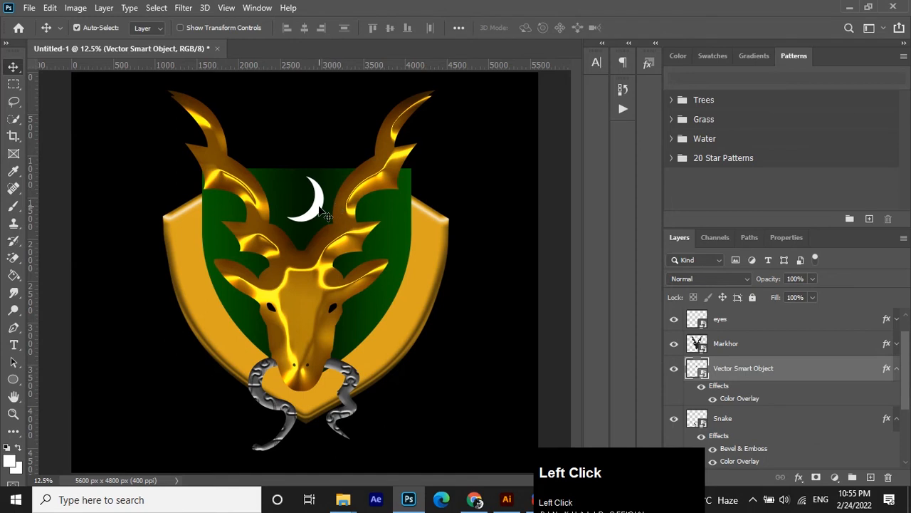
{"action": "left_click_drag", "start_coordinate": [326, 216], "coordinate": [325, 205]}
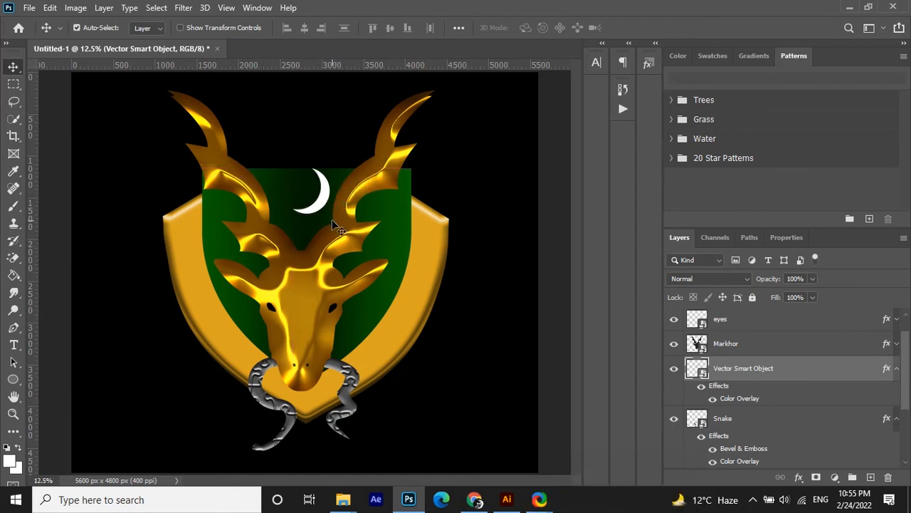
Open the GREEN sheild layer's smart object contents in Illustrator.
{"action": "scroll", "coordinate": [769, 399], "scroll_direction": "down", "scroll_amount": 3}
{"action": "left_click", "coordinate": [789, 385]}
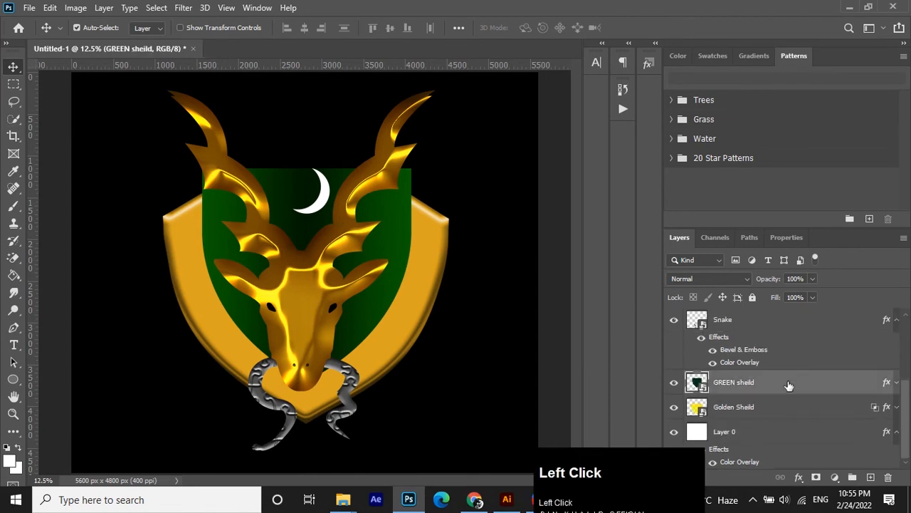
{"action": "double_click", "coordinate": [703, 387]}
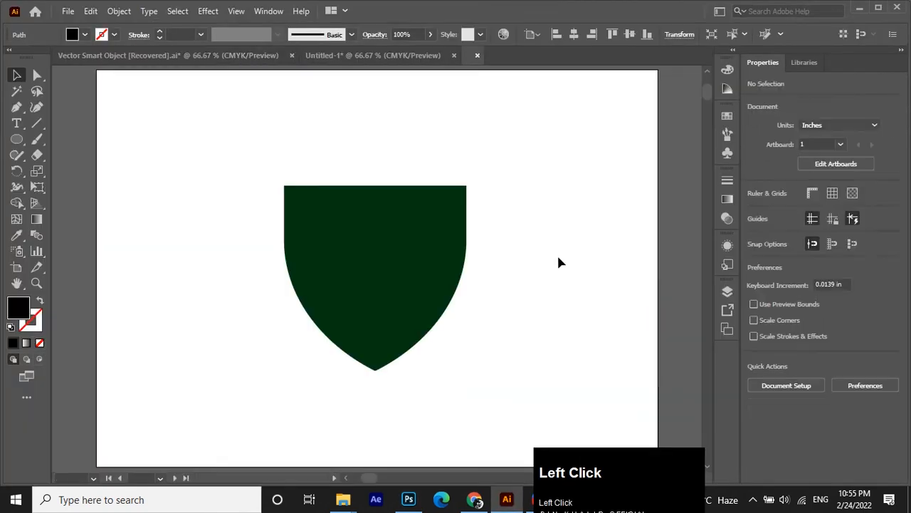
Raise the green shield's top edge slightly by moving its two upper anchor points, and save the smart object.
{"action": "left_click", "coordinate": [434, 254]}
{"action": "left_click", "coordinate": [37, 75]}
{"action": "left_click_drag", "start_coordinate": [264, 168], "coordinate": [451, 201]}
{"action": "mouse_move", "coordinate": [383, 188]}
{"action": "left_mouse_down"}
{"action": "mouse_move", "coordinate": [382, 171]}
{"action": "mouse_move", "coordinate": [382, 179]}
{"action": "left_mouse_up"}
{"action": "left_click", "coordinate": [362, 154]}
{"action": "key", "text": "ctrl+s"}
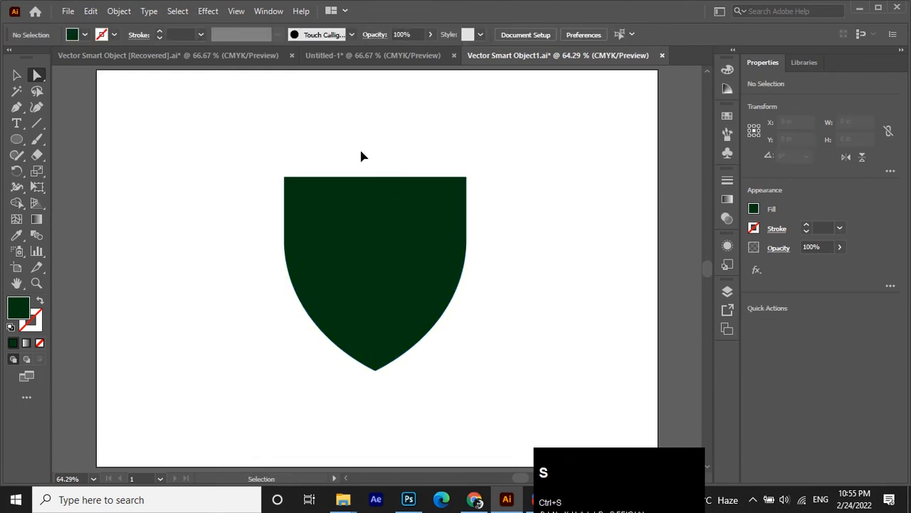
Switch back to Photoshop and nudge the GREEN sheild layer upward behind the markhor head.
{"action": "left_click", "coordinate": [409, 499]}
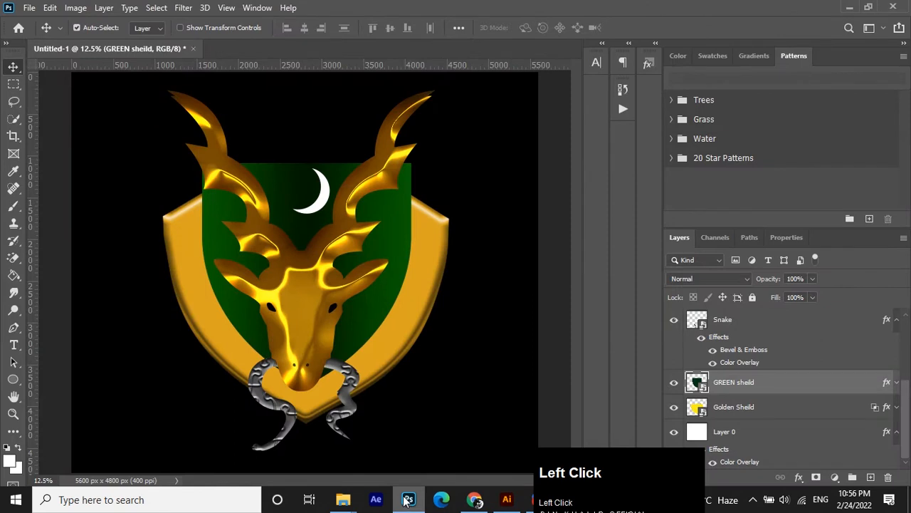
{"action": "key", "text": "Up"}
{"action": "key", "text": "Up"}
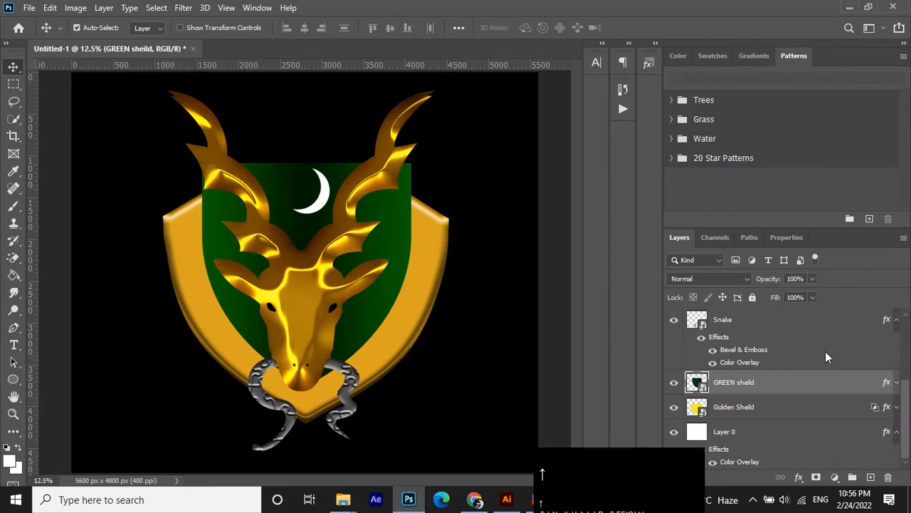
{"action": "key", "text": "Up"}
{"action": "key", "text": "Up"}
{"action": "key", "text": "Up"}
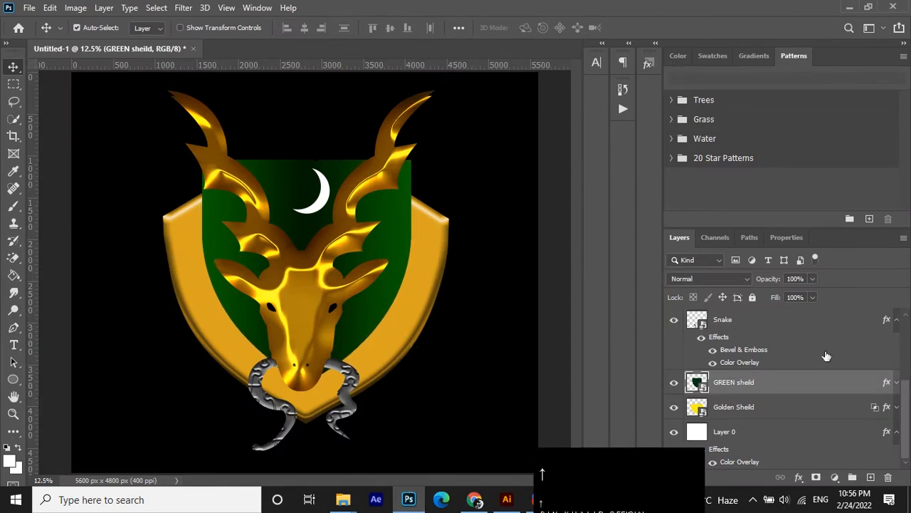
{"action": "key", "text": "Up"}
{"action": "key", "text": "Up"}
{"action": "key", "text": "Up"}
{"action": "key", "text": "Up"}
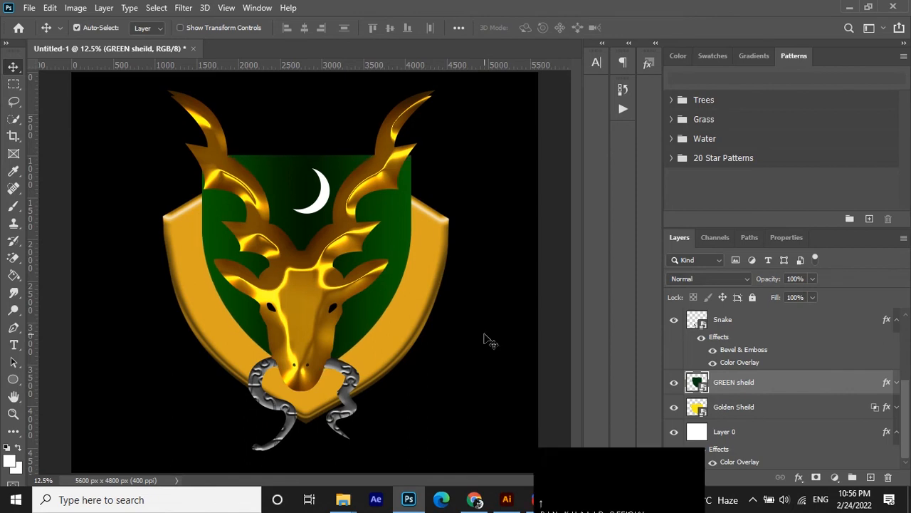
Select the crescent between the horns and nudge it slightly upward on the green shield.
{"action": "left_click_drag", "start_coordinate": [341, 213], "coordinate": [330, 207]}
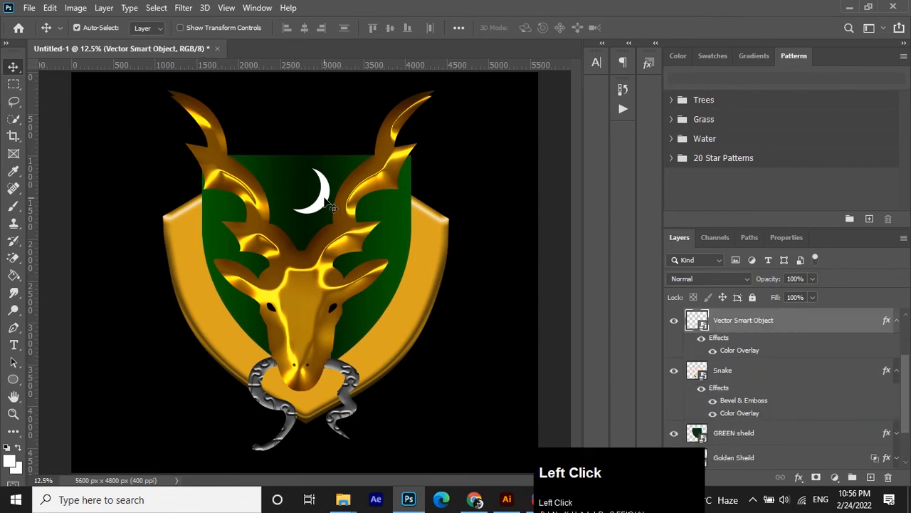
{"action": "key", "text": "Up"}
{"action": "key", "text": "Up"}
{"action": "key", "text": "Up"}
{"action": "key", "text": "Up"}
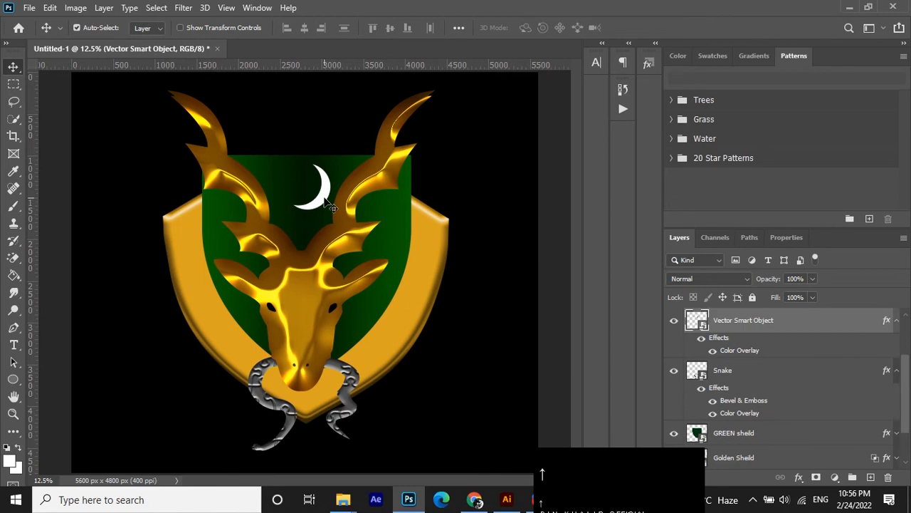
Rename the crescent's layer as MOON.
{"action": "double_click", "coordinate": [729, 321]}
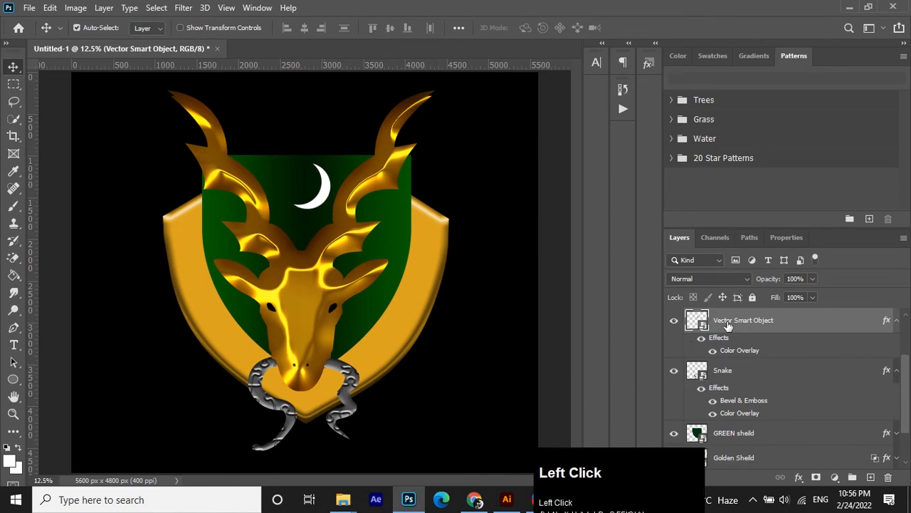
{"action": "type", "text": "MOON"}
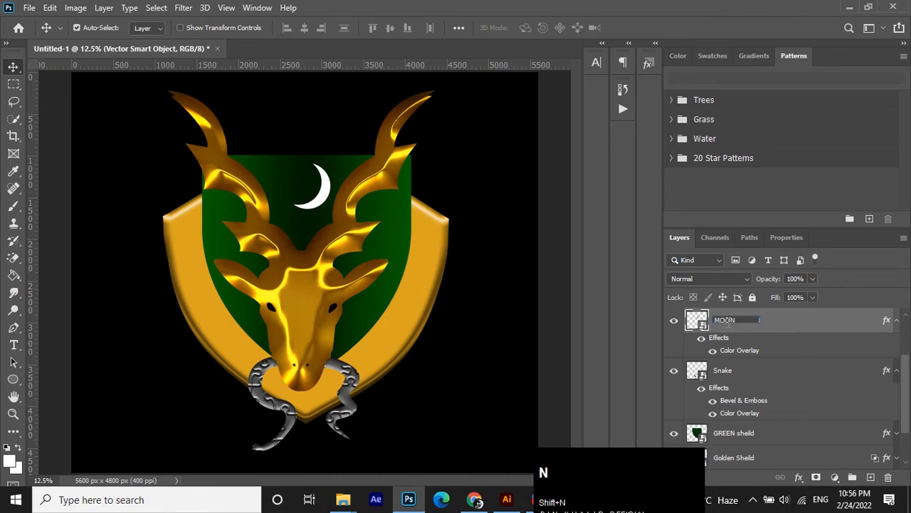
{"action": "key", "text": "Return"}
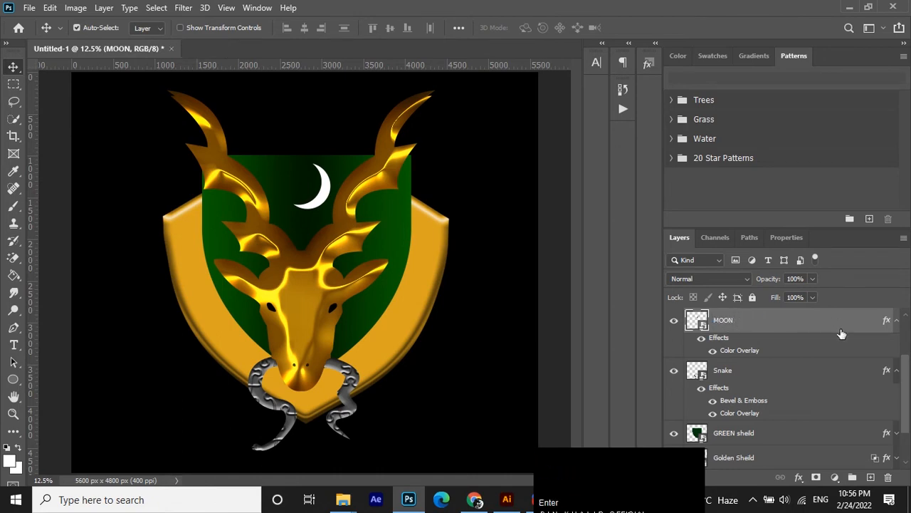
Switch to Illustrator, close the green shield's smart object document, and fill the black crescent beside the logo with white.
{"action": "left_click", "coordinate": [507, 499]}
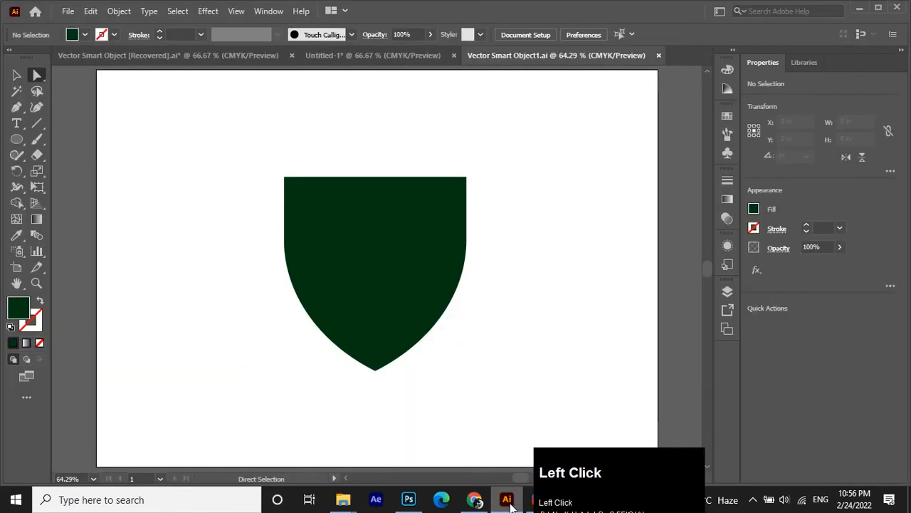
{"action": "left_click", "coordinate": [661, 55]}
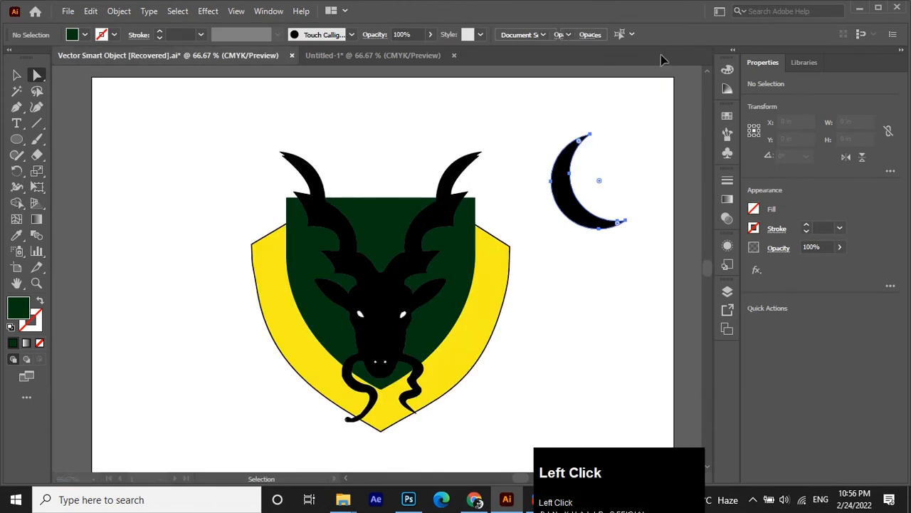
{"action": "left_click", "coordinate": [624, 117]}
{"action": "left_click", "coordinate": [575, 205]}
{"action": "left_click", "coordinate": [754, 209]}
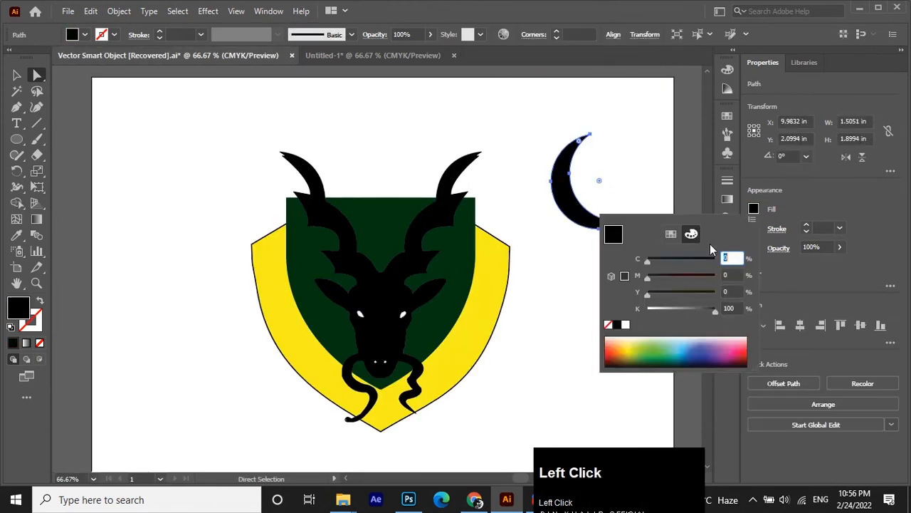
{"action": "left_click", "coordinate": [626, 325]}
{"action": "left_click", "coordinate": [568, 254]}
{"action": "left_click", "coordinate": [567, 246]}
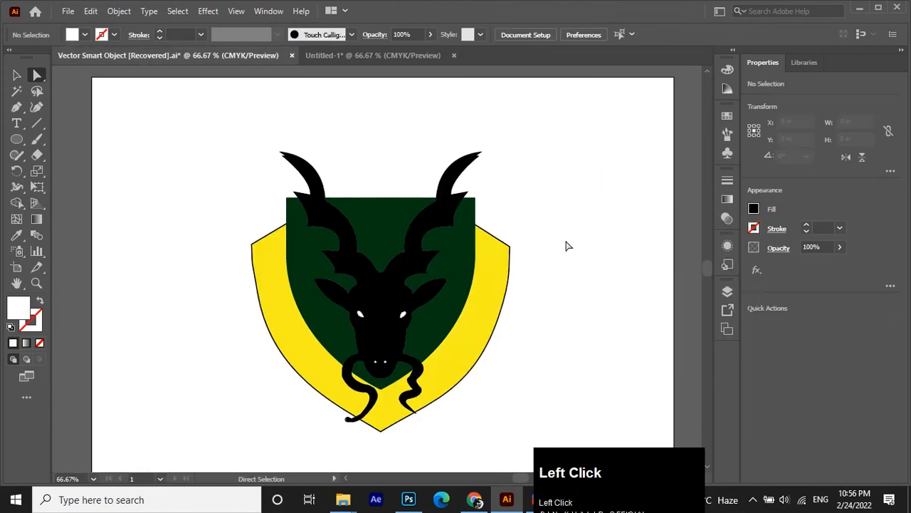
Reflect the white crescent across the vertical axis.
{"action": "left_click", "coordinate": [575, 205]}
{"action": "key", "text": "v"}
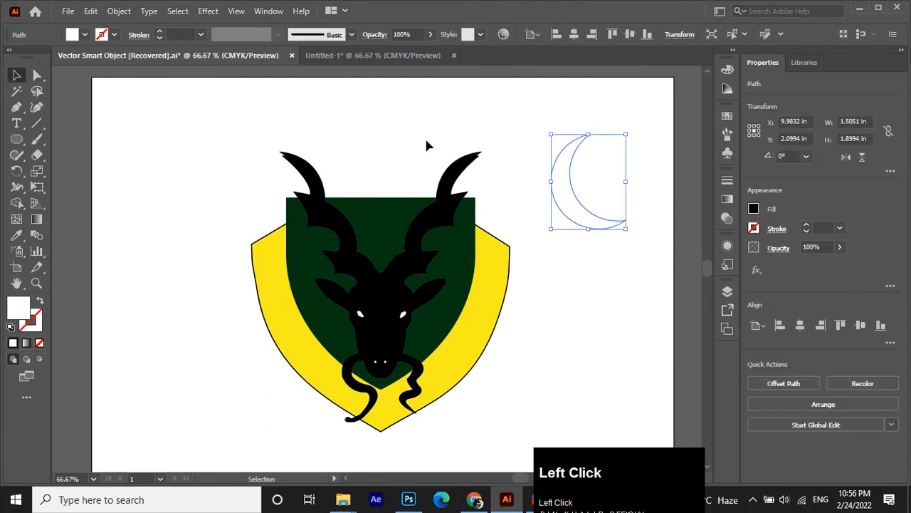
{"action": "right_click", "coordinate": [572, 182]}
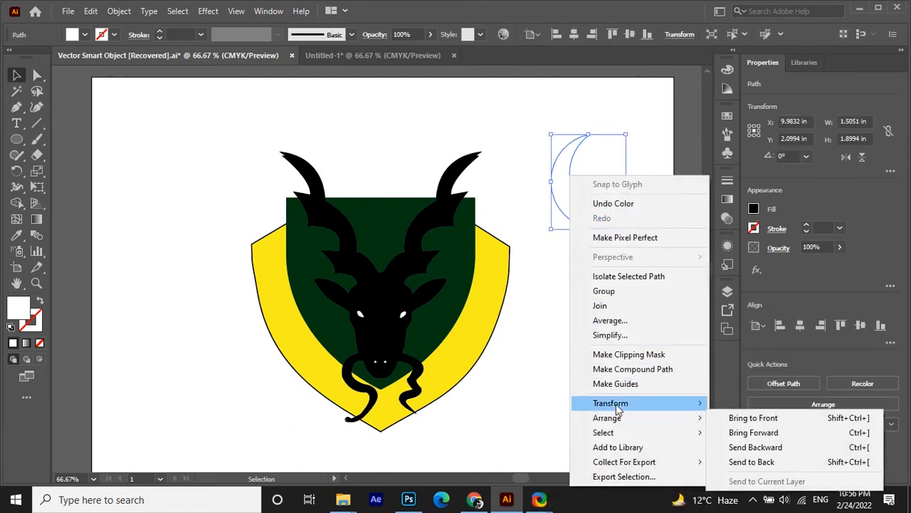
{"action": "mouse_move", "coordinate": [617, 405]}
{"action": "left_click", "coordinate": [736, 285]}
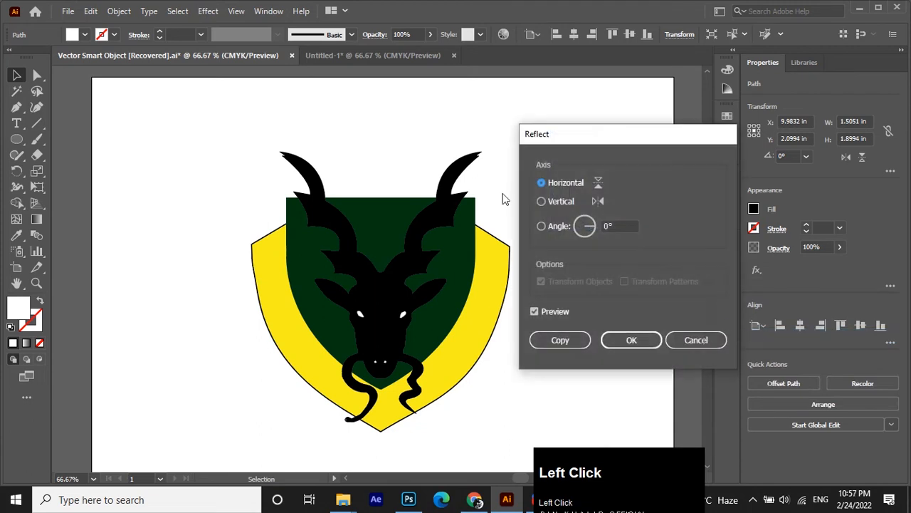
{"action": "left_click_drag", "start_coordinate": [619, 139], "coordinate": [767, 138]}
{"action": "left_click", "coordinate": [776, 340]}
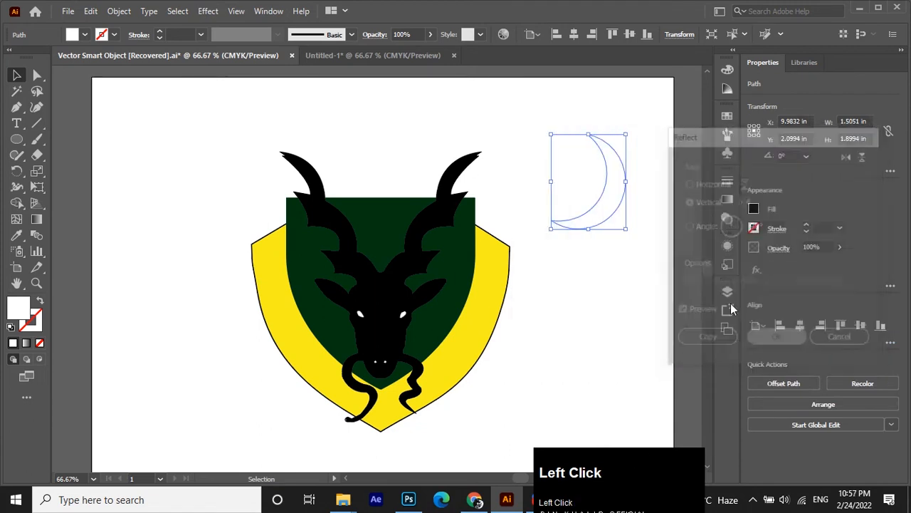
Shrink the crescent and place it between the horns on the upper part of the green shield.
{"action": "left_click_drag", "start_coordinate": [554, 144], "coordinate": [576, 169]}
{"action": "left_click_drag", "start_coordinate": [608, 200], "coordinate": [375, 209]}
{"action": "left_click_drag", "start_coordinate": [398, 243], "coordinate": [399, 244]}
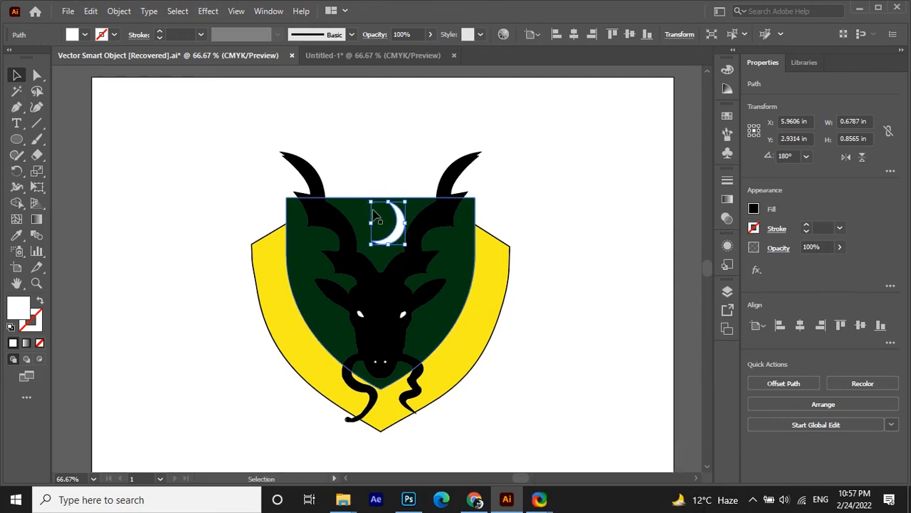
{"action": "left_click_drag", "start_coordinate": [370, 202], "coordinate": [395, 231]}
{"action": "left_click", "coordinate": [381, 144]}
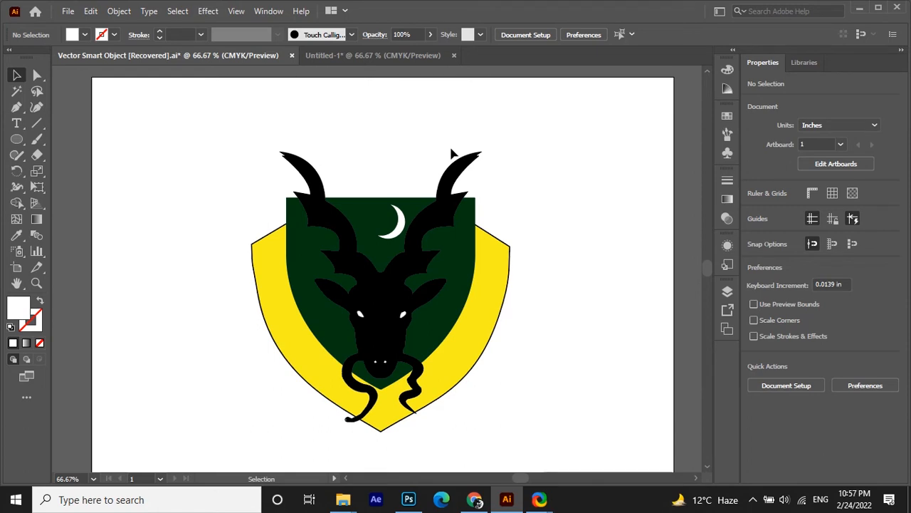
Draw a white five-pointed star, place it inside the crescent's opening, and shrink it to about 0.32 by 0.30 in.
{"action": "right_click", "coordinate": [17, 139]}
{"action": "left_click", "coordinate": [58, 204]}
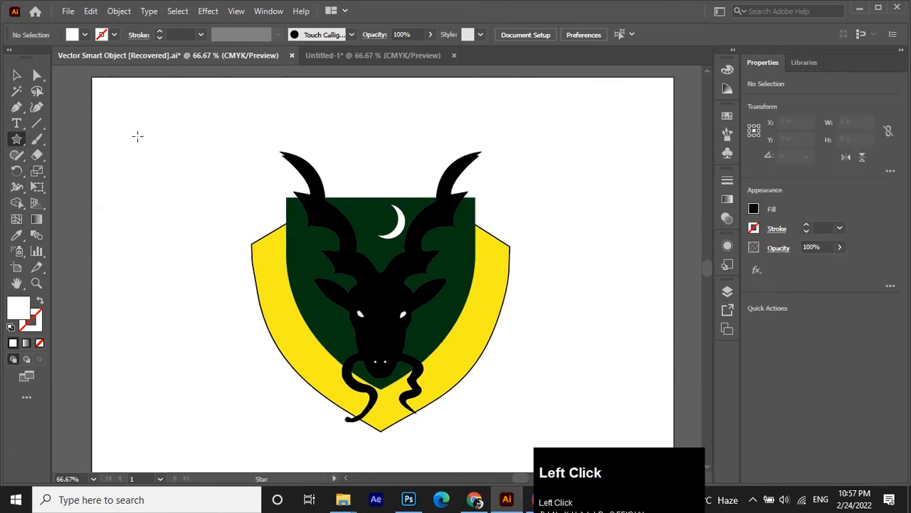
{"action": "left_click_drag", "start_coordinate": [138, 135], "coordinate": [377, 217]}
{"action": "key", "text": "v"}
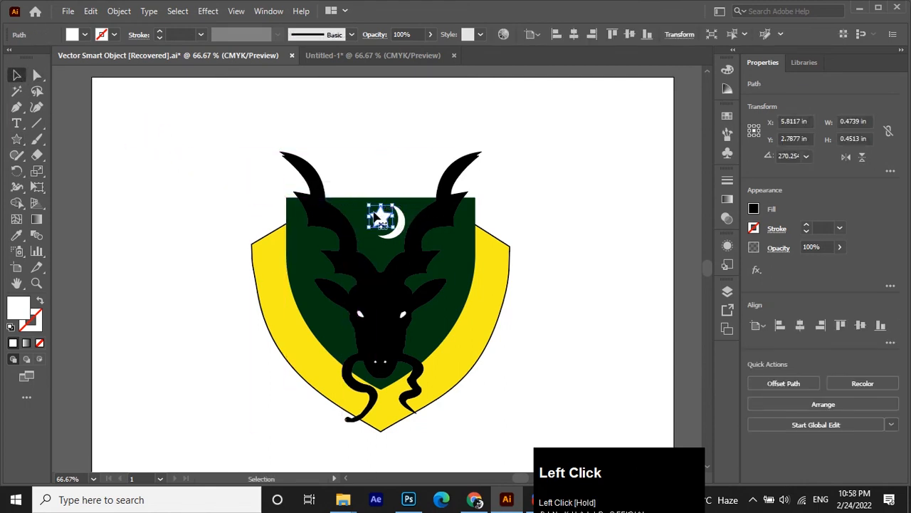
{"action": "scroll", "coordinate": [377, 217], "scroll_direction": "up", "scroll_amount": 4}
{"action": "left_click_drag", "start_coordinate": [352, 179], "coordinate": [385, 210]}
{"action": "left_click_drag", "start_coordinate": [423, 249], "coordinate": [408, 237]}
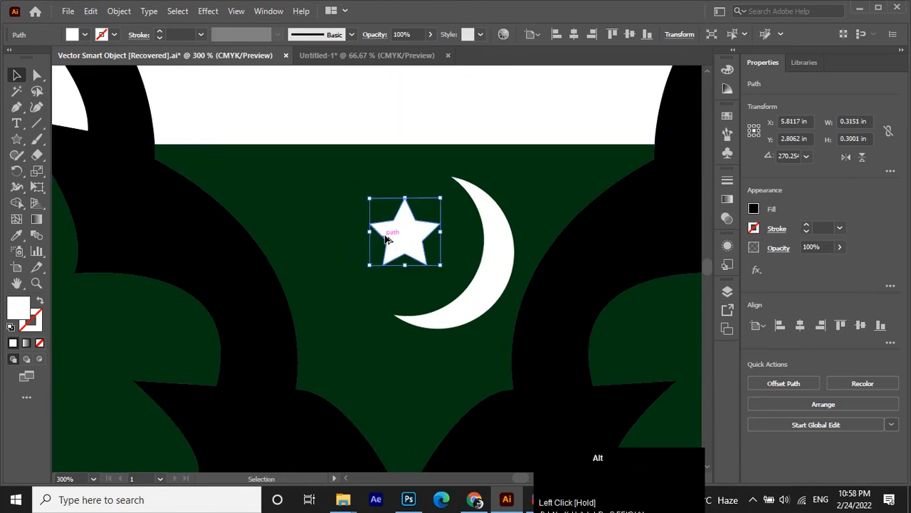
Bring the star from Illustrator into the Photoshop document as a smart object beside the crescent.
{"action": "scroll", "coordinate": [385, 240], "scroll_direction": "down", "scroll_amount": 3}
{"action": "left_click", "coordinate": [398, 170]}
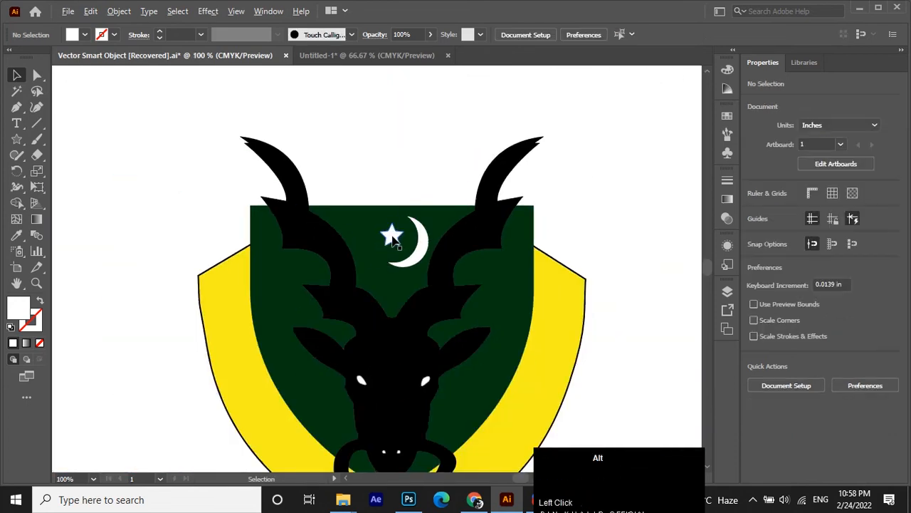
{"action": "left_click_drag", "start_coordinate": [392, 239], "coordinate": [409, 420]}
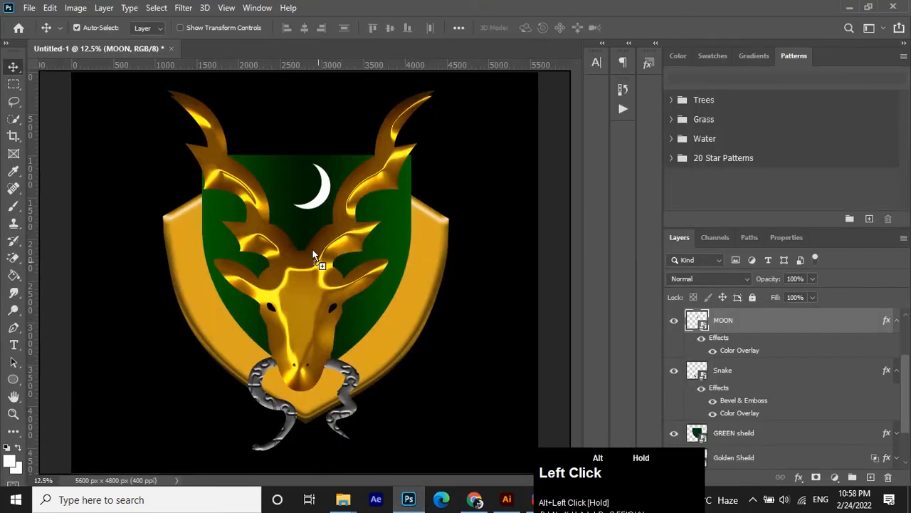
{"action": "left_click_drag", "start_coordinate": [295, 173], "coordinate": [295, 173]}
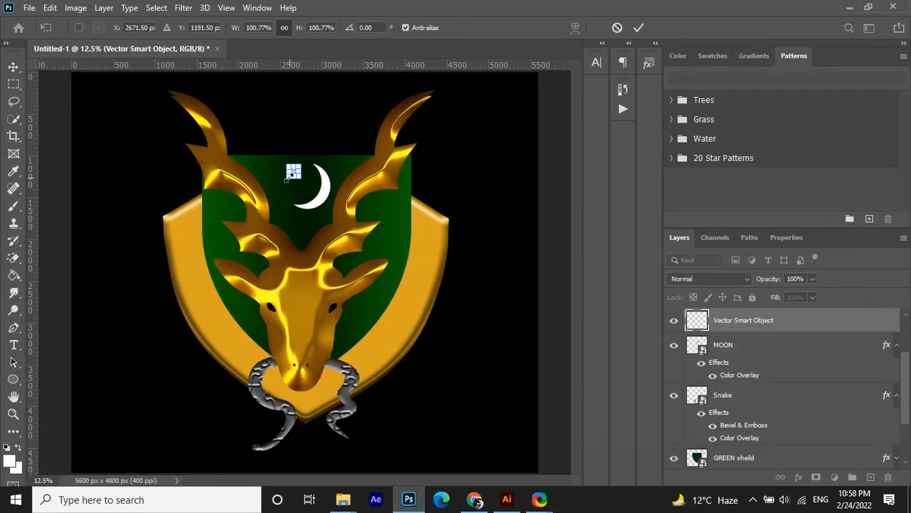
Enlarge the placed star to about 241 by 230 px and shift it slightly away from the crescent.
{"action": "scroll", "coordinate": [285, 178], "scroll_direction": "up", "scroll_amount": 1, "text": "alt"}
{"action": "scroll", "coordinate": [288, 175], "scroll_direction": "up", "scroll_amount": 6}
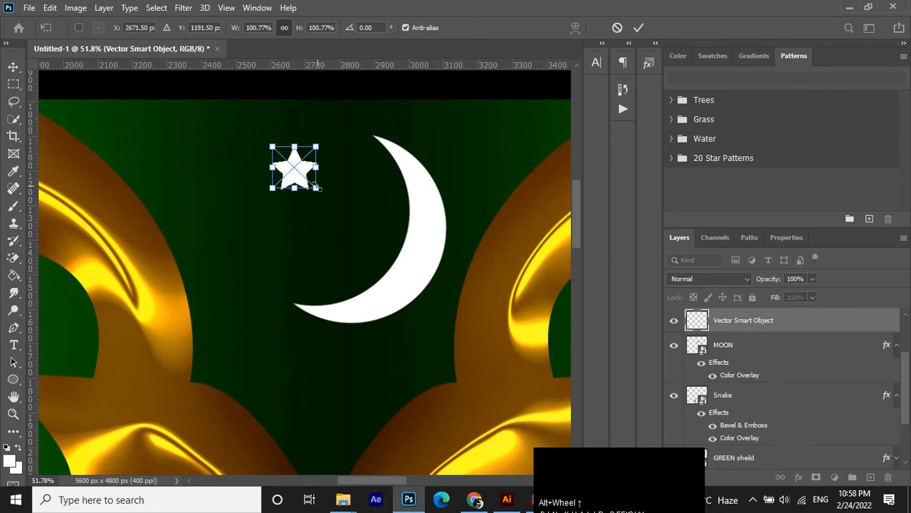
{"action": "left_click_drag", "start_coordinate": [317, 188], "coordinate": [356, 228]}
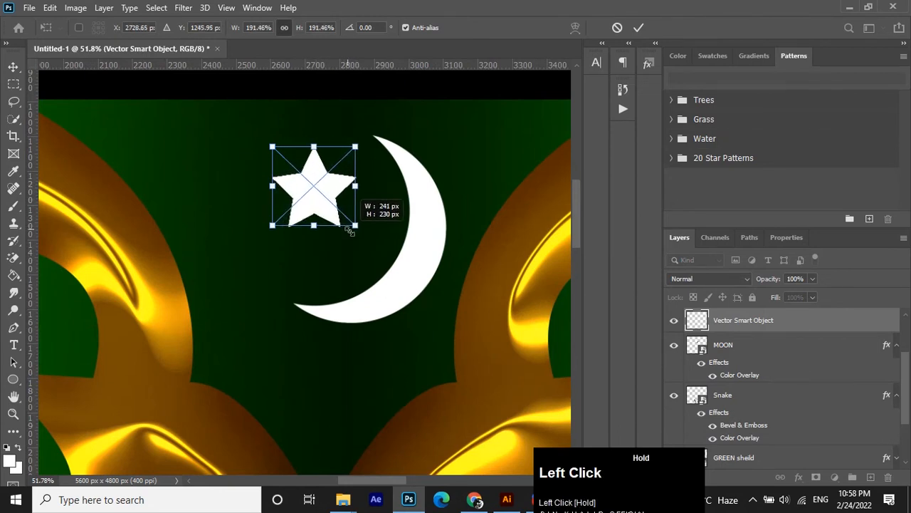
{"action": "left_click", "coordinate": [638, 27]}
{"action": "left_click_drag", "start_coordinate": [334, 204], "coordinate": [319, 203]}
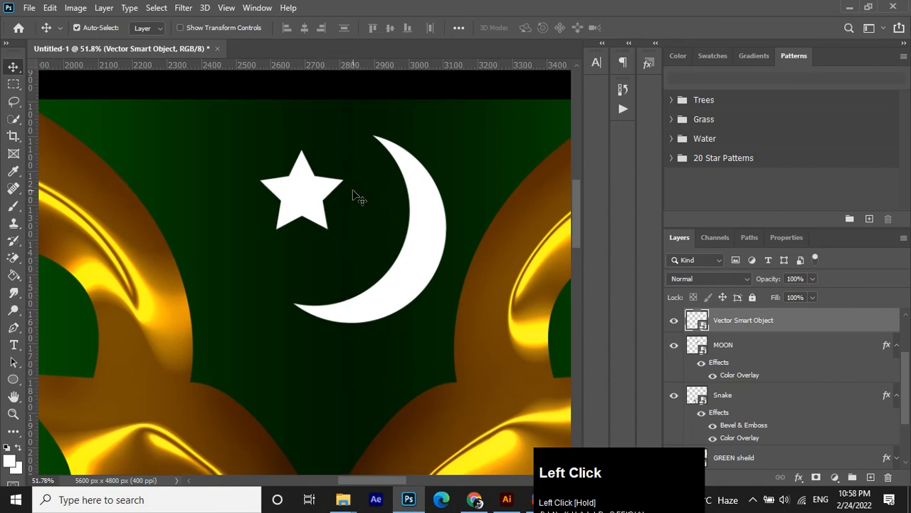
Rename the star's layer as Star.
{"action": "scroll", "coordinate": [356, 196], "scroll_direction": "down", "scroll_amount": 3}
{"action": "scroll", "coordinate": [362, 195], "scroll_direction": "down", "scroll_amount": 3}
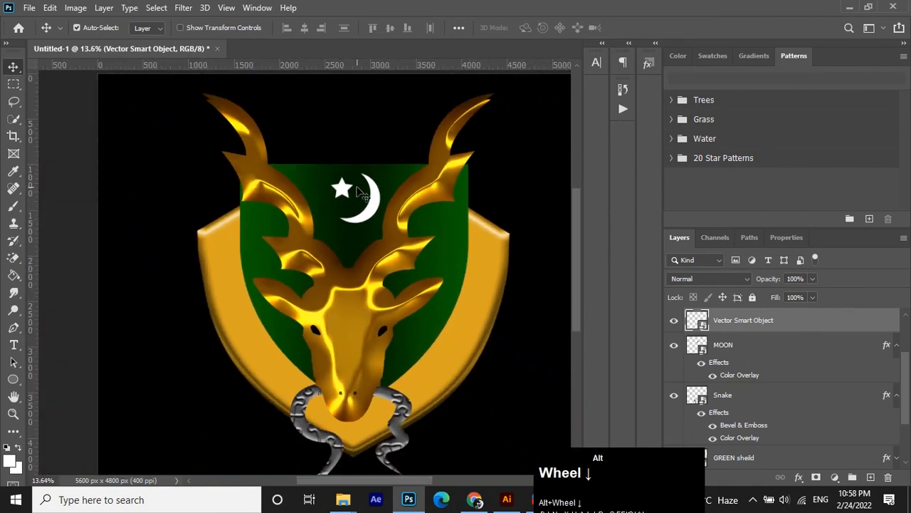
{"action": "double_click", "coordinate": [737, 319]}
{"action": "type", "text": "Star"}
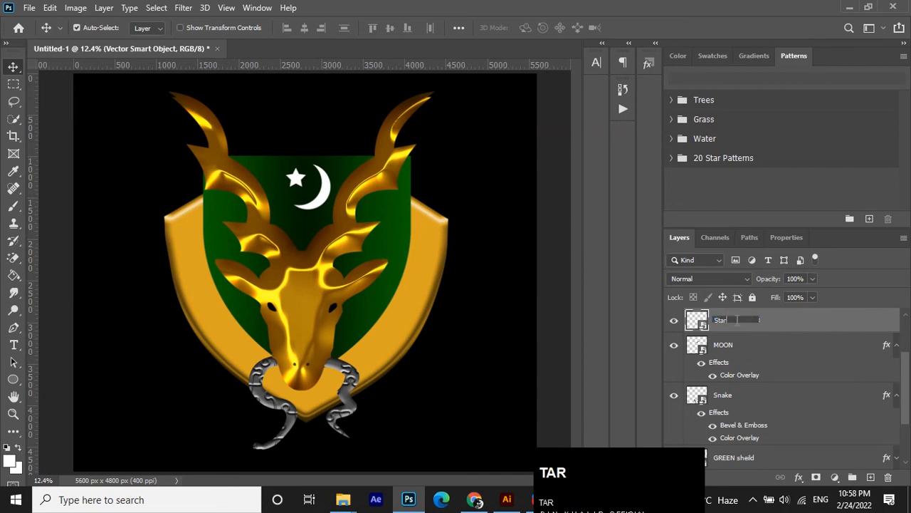
{"action": "key", "text": "Return"}
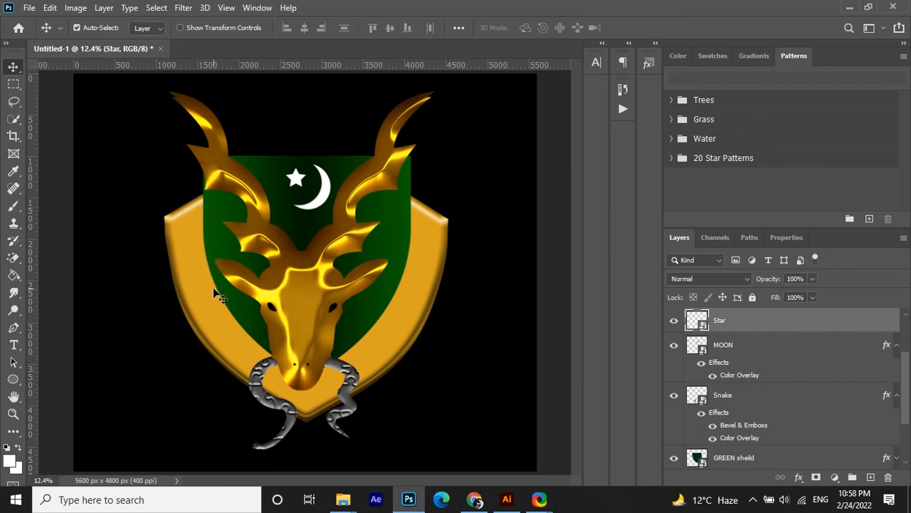
Add the horizontal text INTER at 51.51 pt, starting near the golden shield's upper-left edge.
{"action": "left_click", "coordinate": [13, 345]}
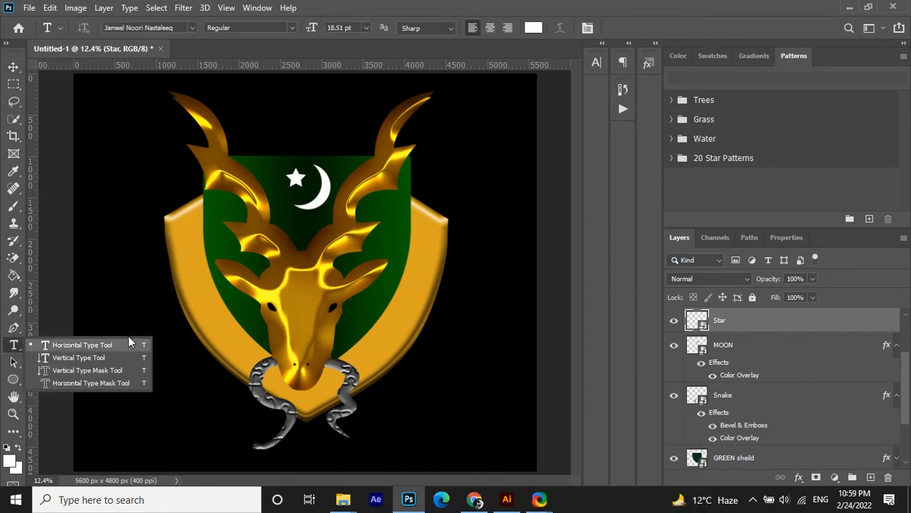
{"action": "left_click", "coordinate": [172, 235]}
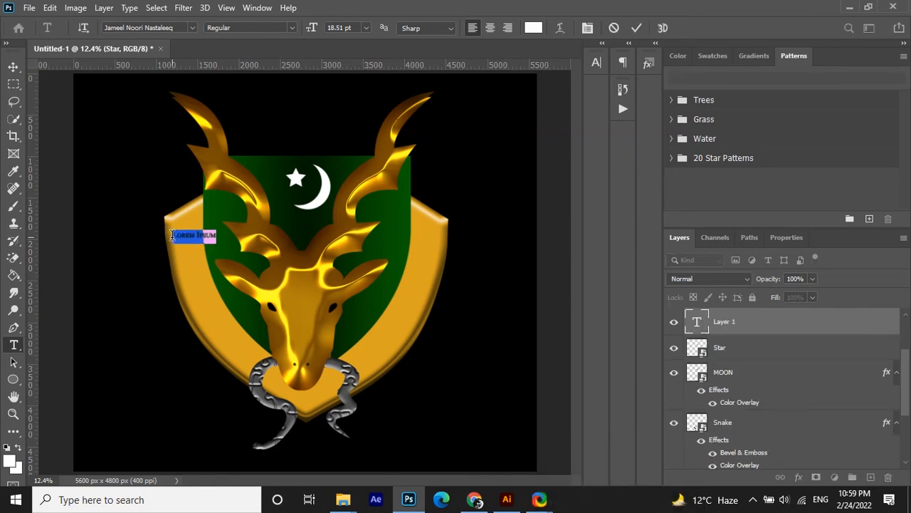
{"action": "key", "text": "BackSpace"}
{"action": "key", "text": "ctrl"}
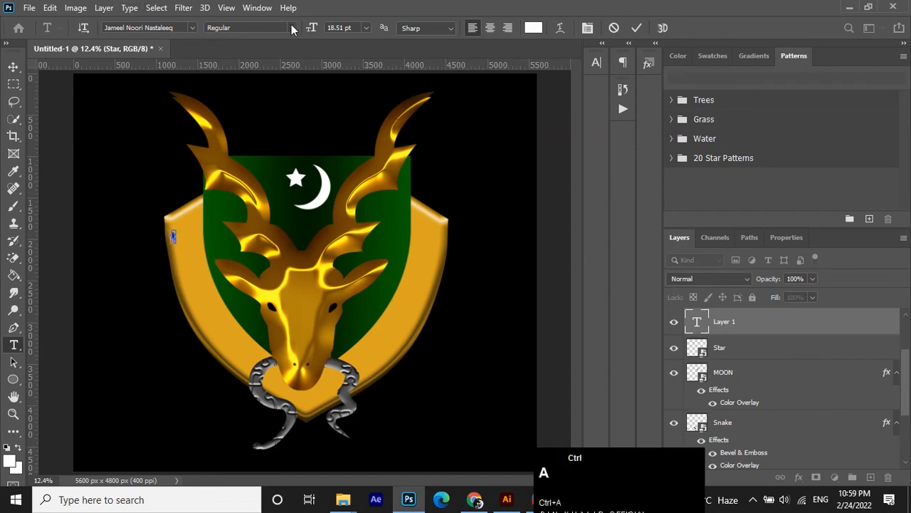
{"action": "left_click", "coordinate": [324, 28]}
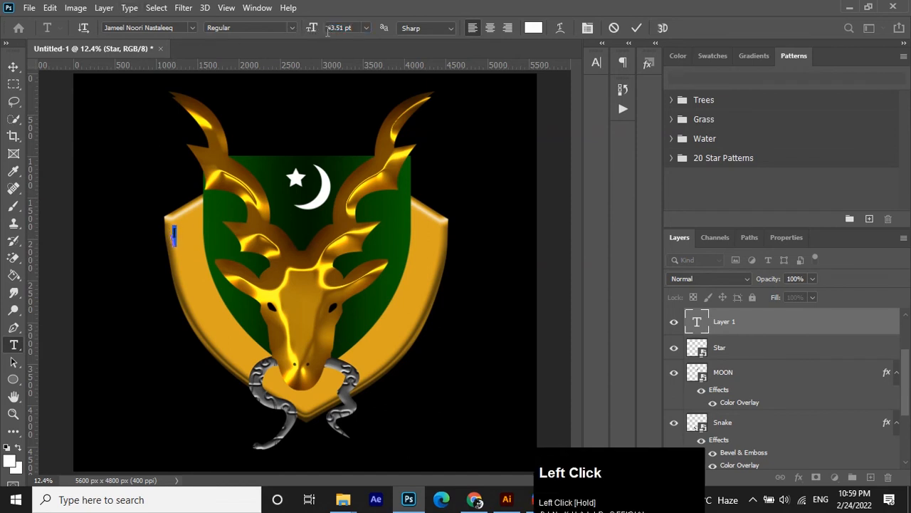
{"action": "left_click_drag", "start_coordinate": [311, 32], "coordinate": [318, 32]}
{"action": "key", "text": "Right"}
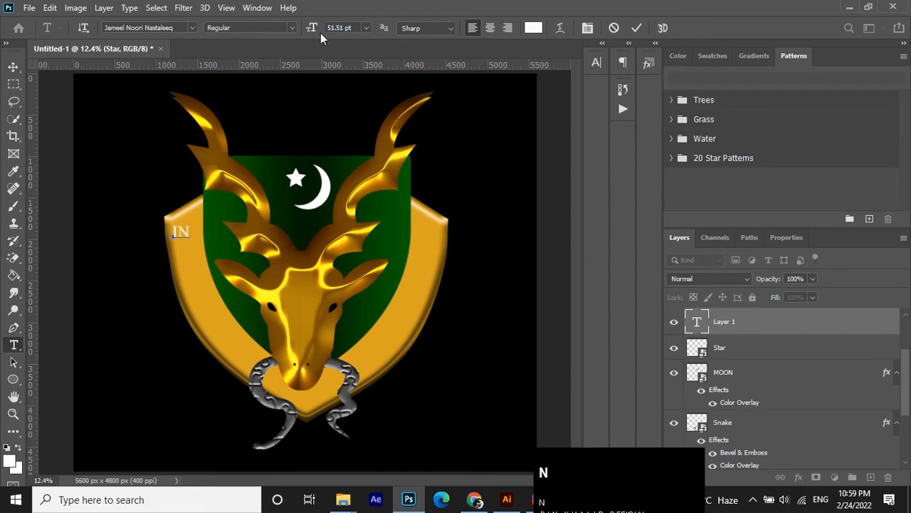
{"action": "type", "text": "NTER"}
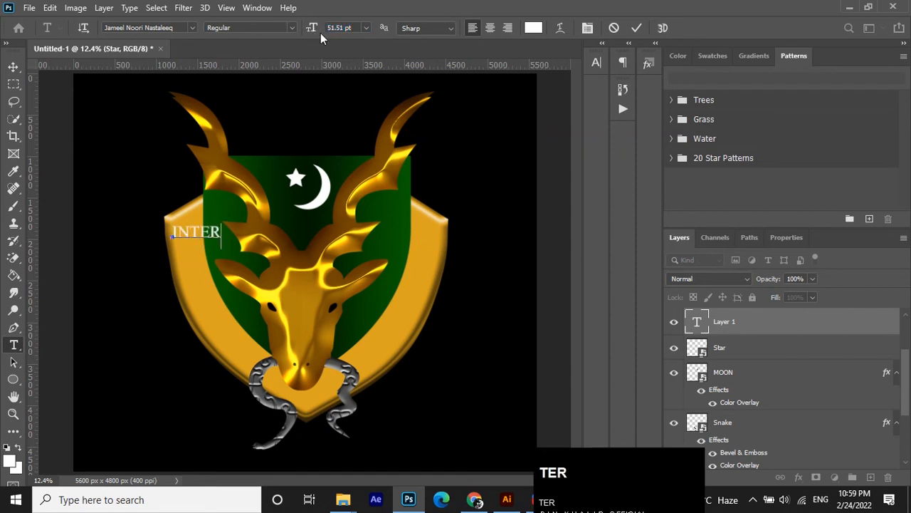
Warp the INTER text with a horizontal Arc style at -12% bend and no distortion.
{"action": "key", "text": "ctrl+a"}
{"action": "left_click", "coordinate": [558, 27]}
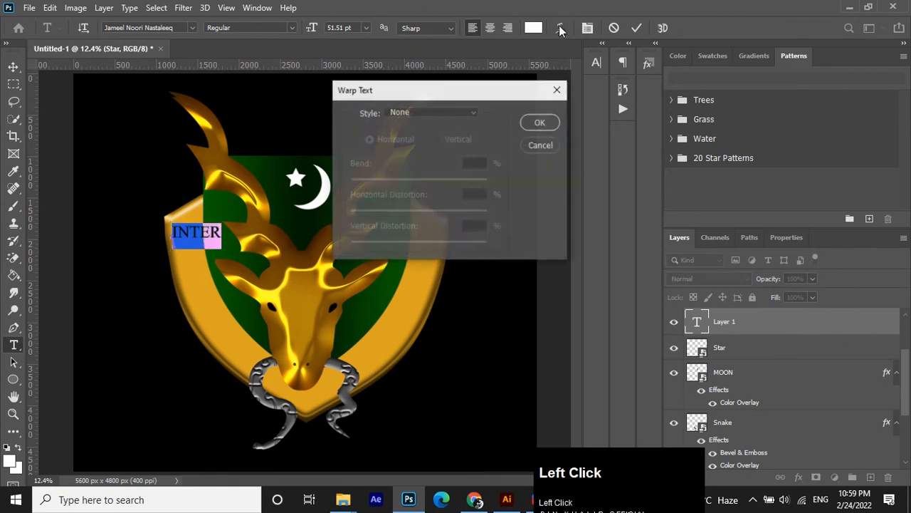
{"action": "left_click", "coordinate": [473, 114]}
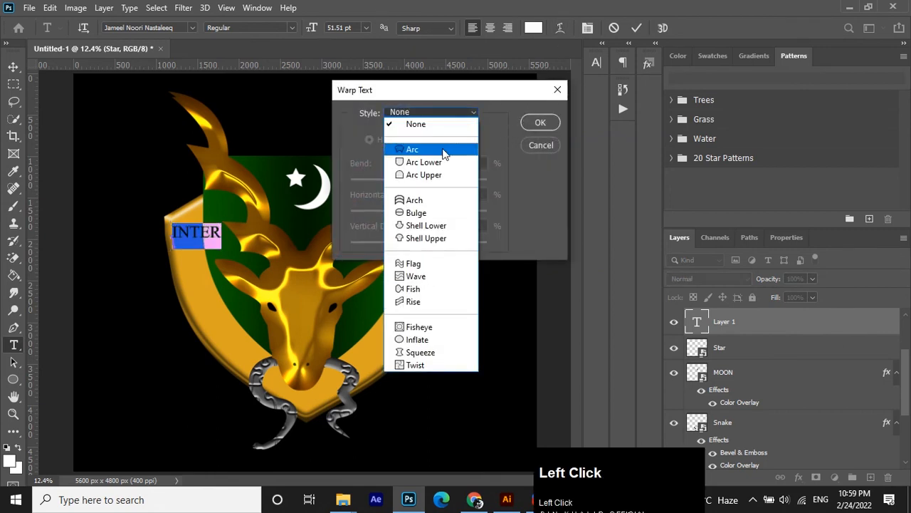
{"action": "left_click", "coordinate": [442, 151]}
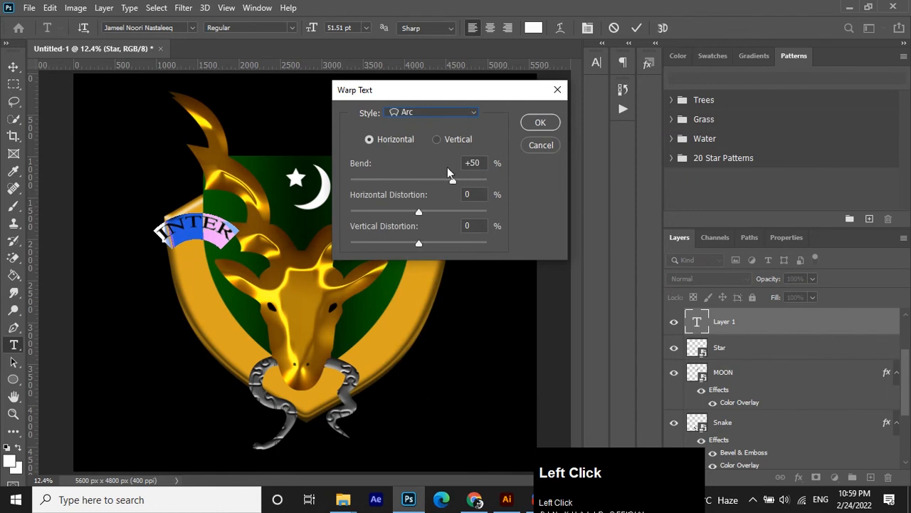
{"action": "left_click_drag", "start_coordinate": [420, 216], "coordinate": [445, 244]}
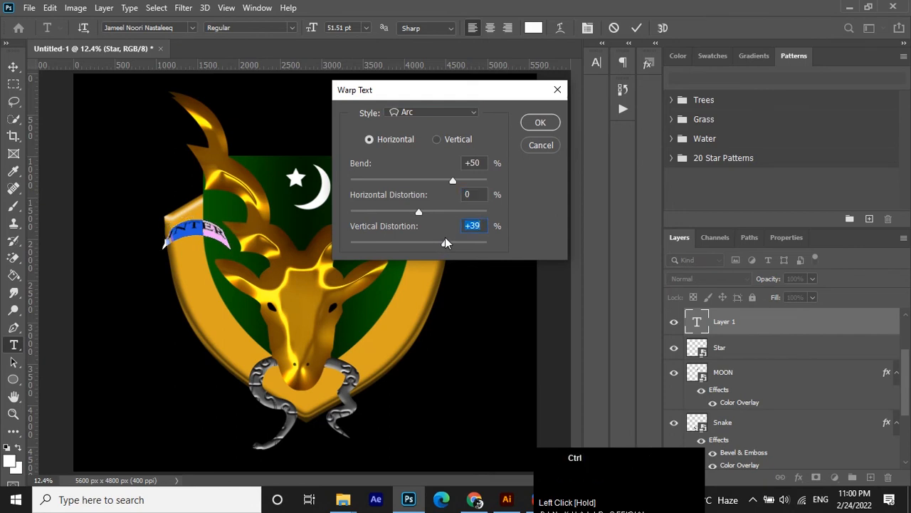
{"action": "key", "text": "ctrl+z"}
{"action": "left_click_drag", "start_coordinate": [454, 182], "coordinate": [411, 178]}
{"action": "left_click_drag", "start_coordinate": [515, 96], "coordinate": [603, 132]}
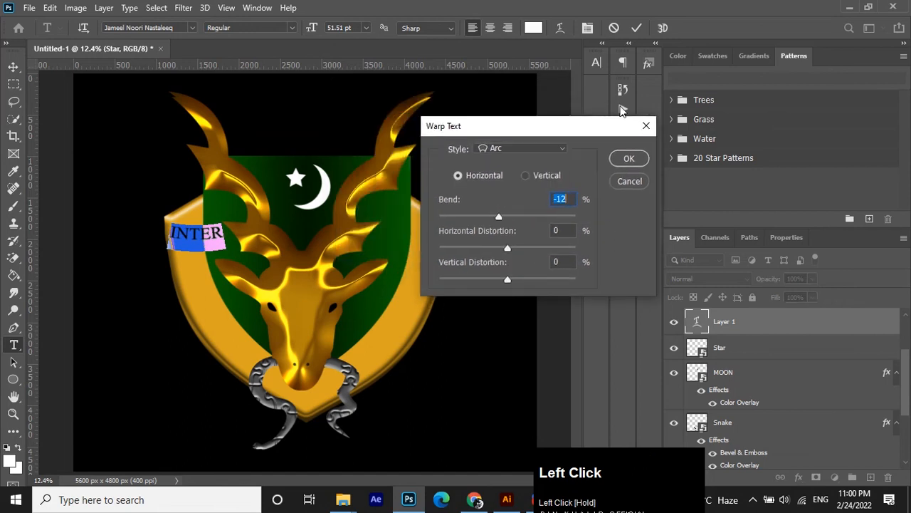
{"action": "left_click", "coordinate": [627, 159]}
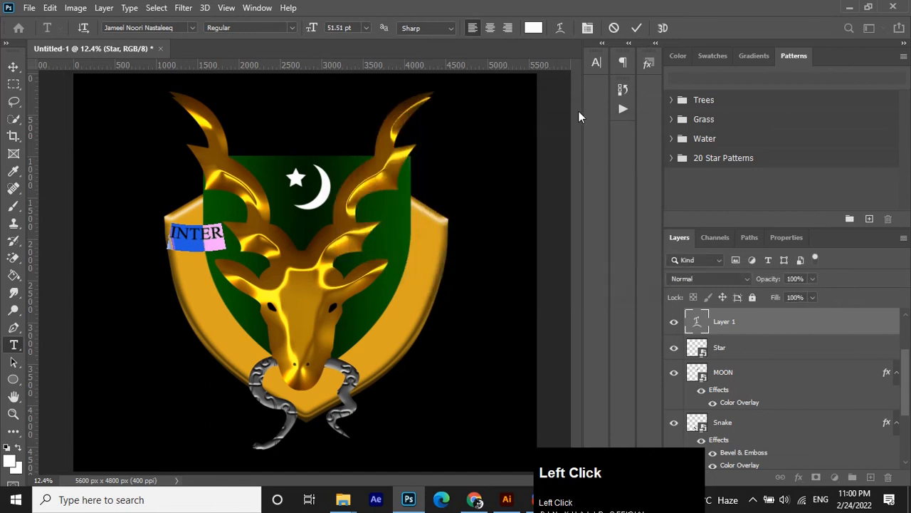
{"action": "left_click", "coordinate": [637, 28]}
Rotate the INTER text to about 78.66° and place it along the upper part of the golden shield's left band.
{"action": "key", "text": "ctrl+t"}
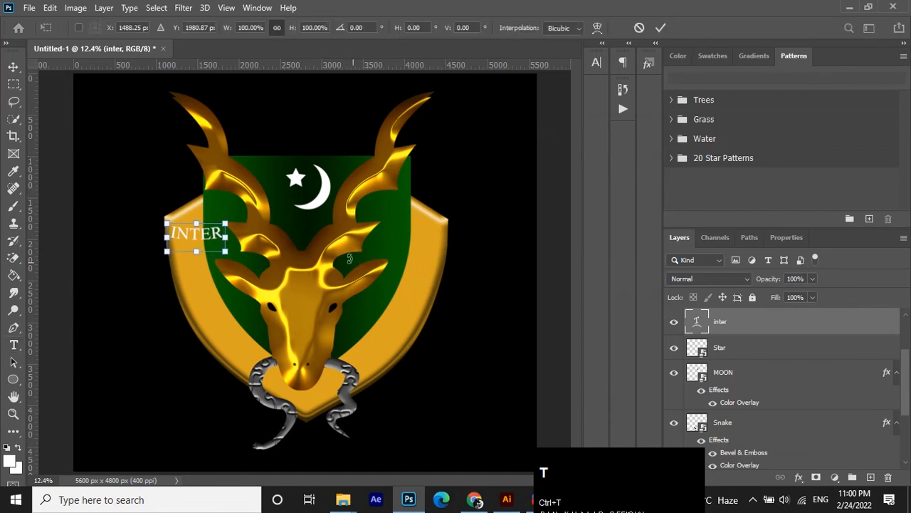
{"action": "left_click_drag", "start_coordinate": [238, 262], "coordinate": [187, 296]}
{"action": "left_click_drag", "start_coordinate": [195, 242], "coordinate": [183, 258]}
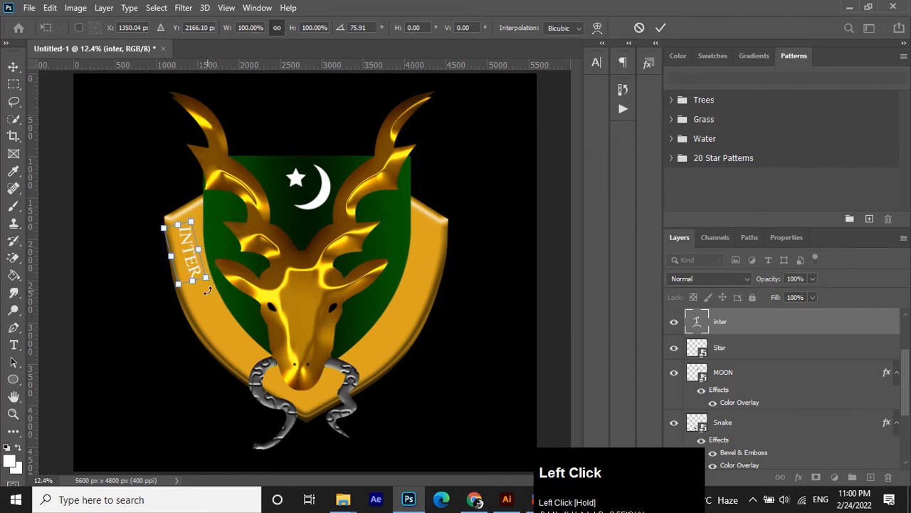
{"action": "left_click_drag", "start_coordinate": [206, 291], "coordinate": [205, 294]}
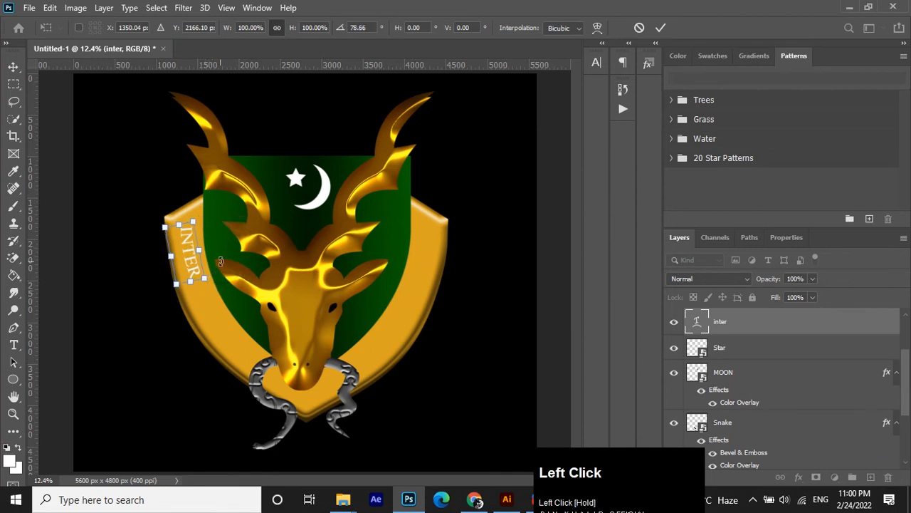
{"action": "left_click", "coordinate": [661, 27]}
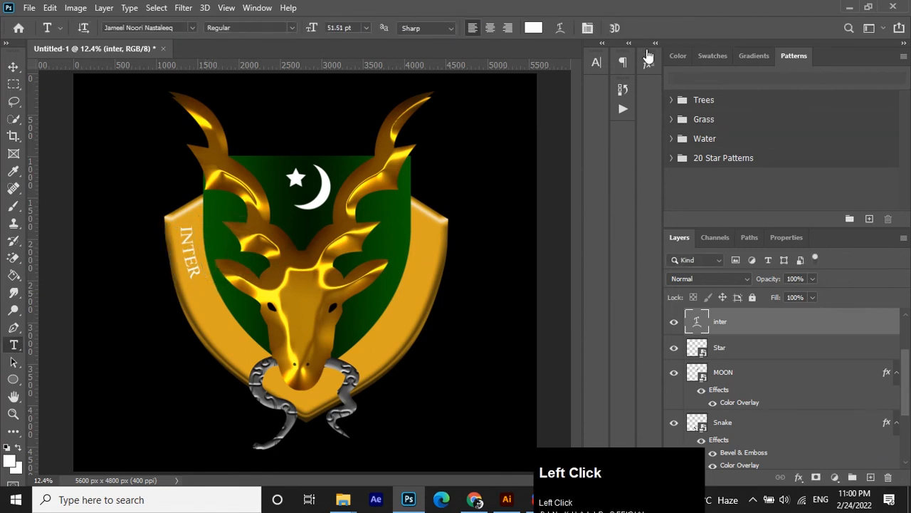
Set the whole INTER text in Arial with tracking at 0.
{"action": "left_click", "coordinate": [194, 266]}
{"action": "key", "text": "ctrl+a"}
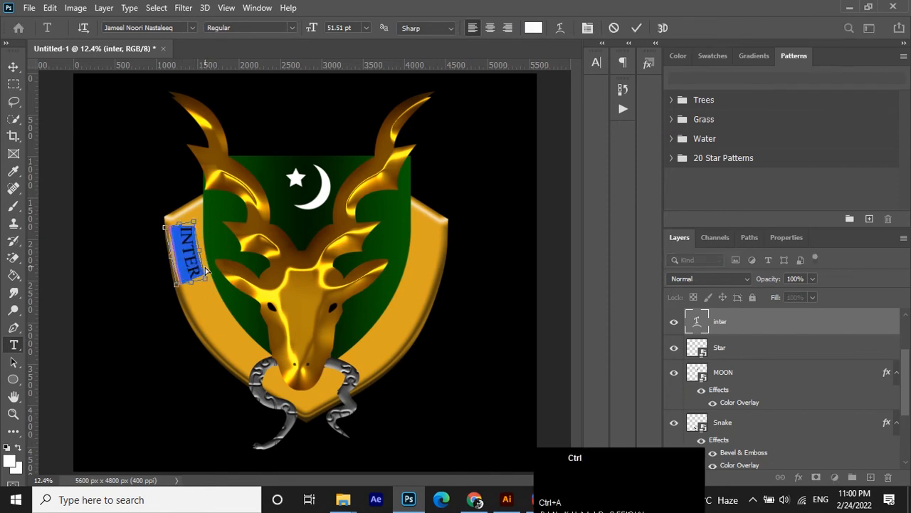
{"action": "key", "text": "ctrl+t"}
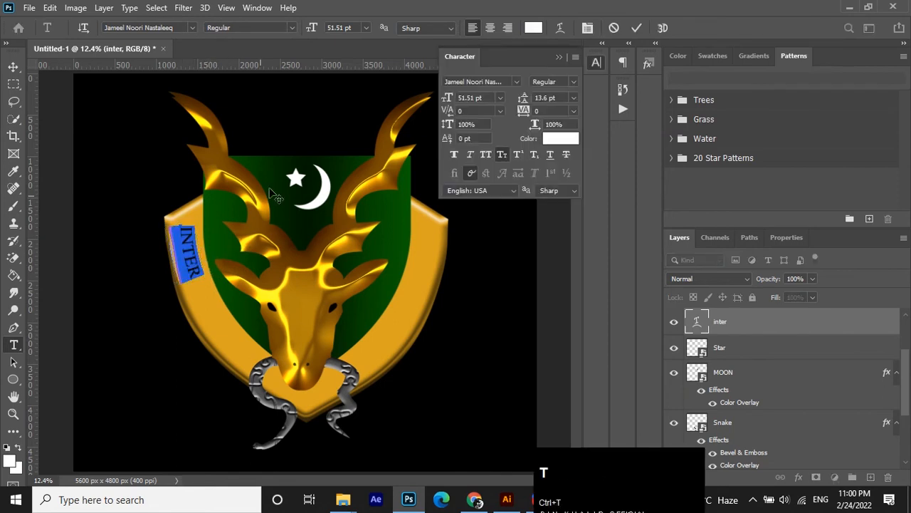
{"action": "left_click", "coordinate": [494, 82]}
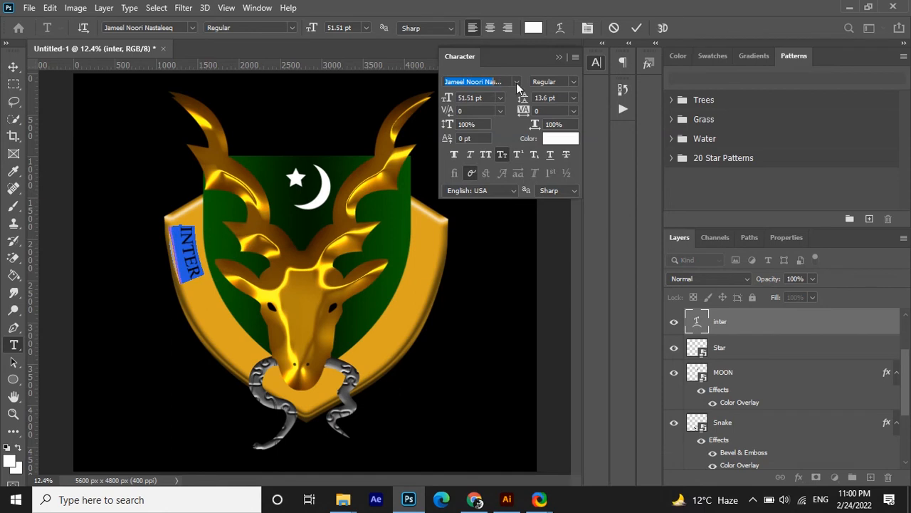
{"action": "left_click", "coordinate": [516, 83]}
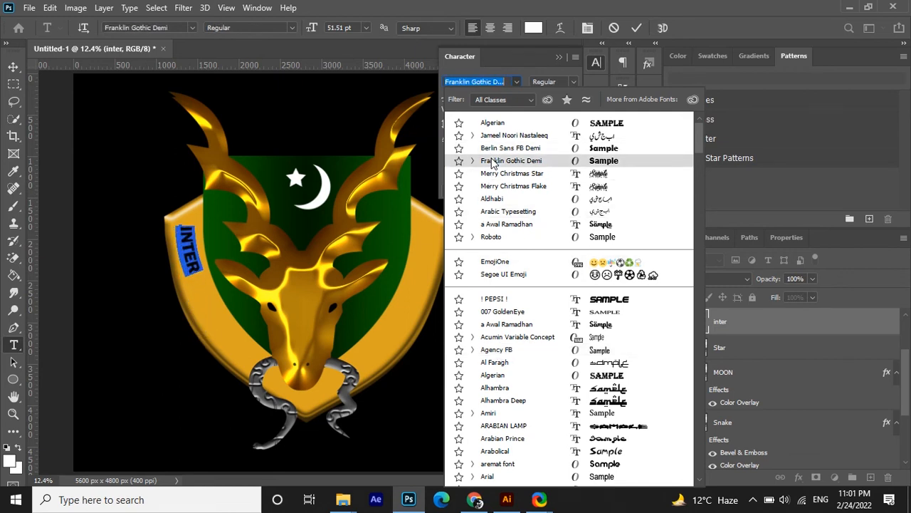
{"action": "left_click", "coordinate": [533, 477]}
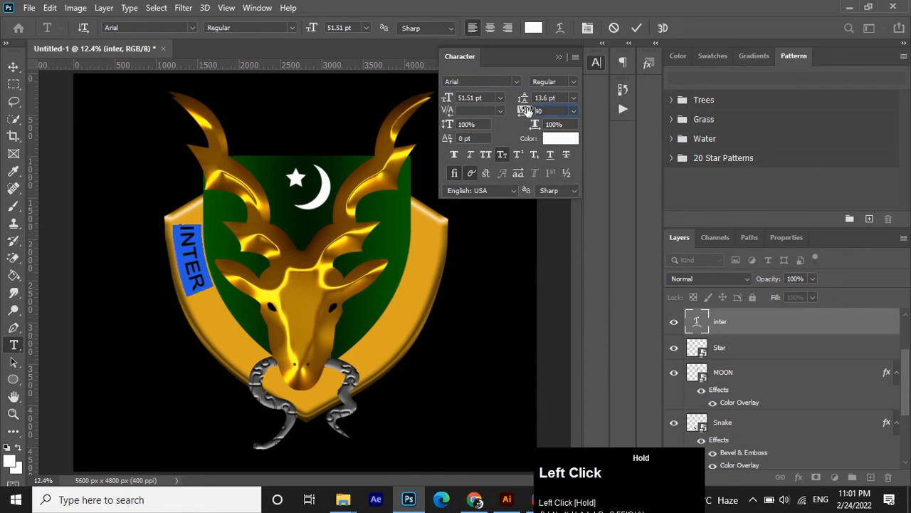
{"action": "left_click_drag", "start_coordinate": [525, 110], "coordinate": [520, 110]}
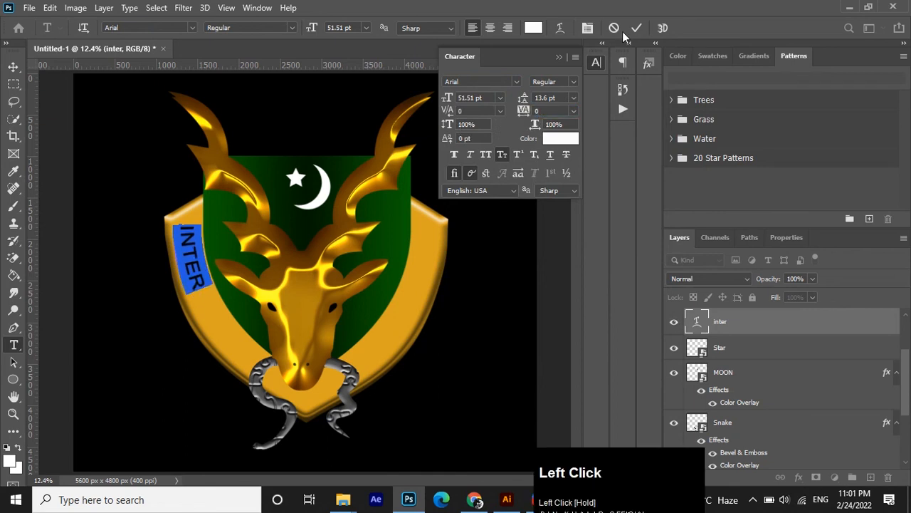
Reduce the INTER text to 44.51 pt and colour it black (000000).
{"action": "left_click_drag", "start_coordinate": [453, 100], "coordinate": [441, 100]}
{"action": "left_click", "coordinate": [560, 139]}
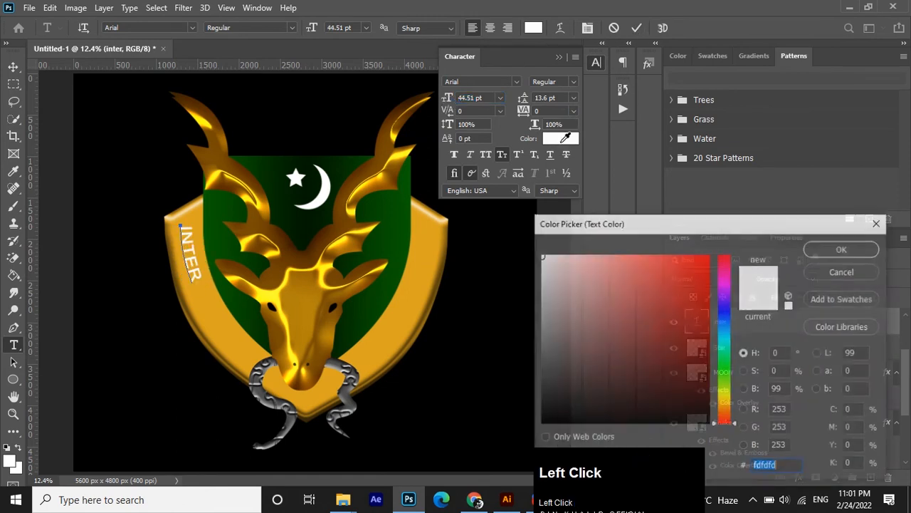
{"action": "left_click_drag", "start_coordinate": [548, 334], "coordinate": [543, 447]}
{"action": "left_click", "coordinate": [842, 248]}
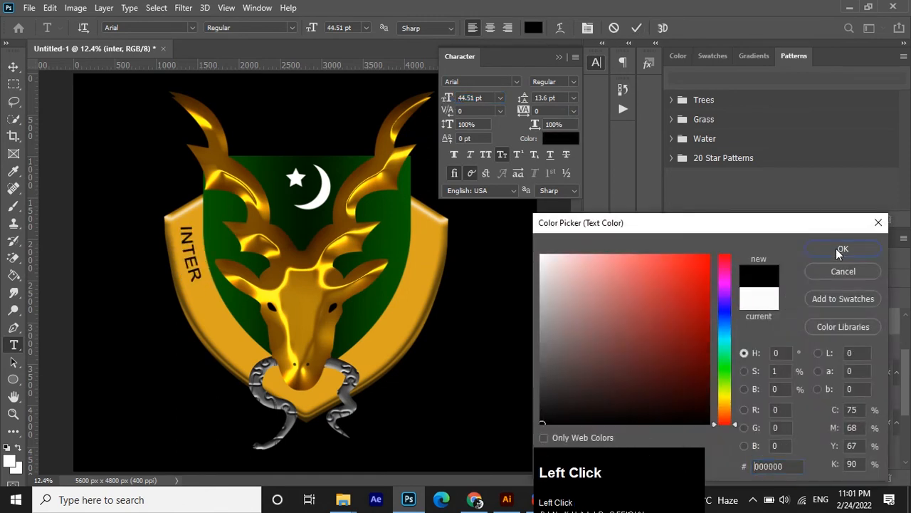
{"action": "left_click", "coordinate": [635, 27]}
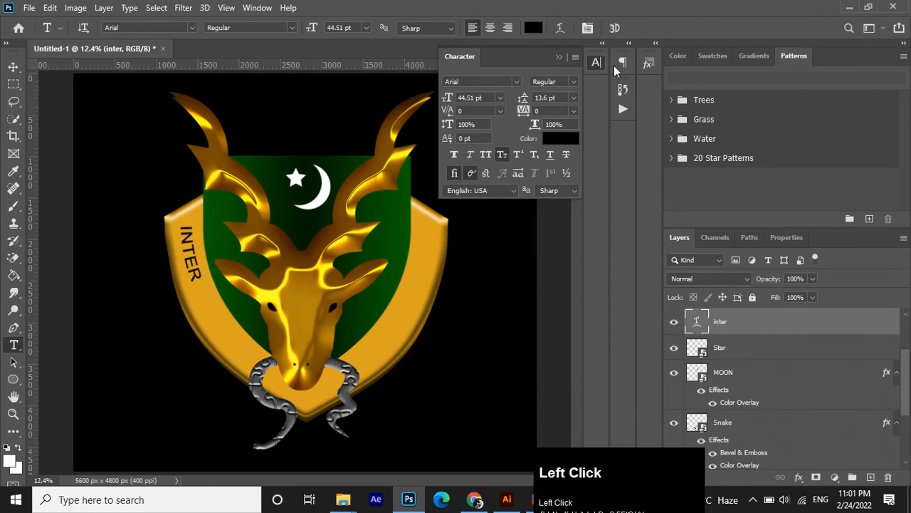
Duplicate the INTER text further down the golden band and replace the copy's wording with SERVICES.
{"action": "left_click", "coordinate": [14, 66]}
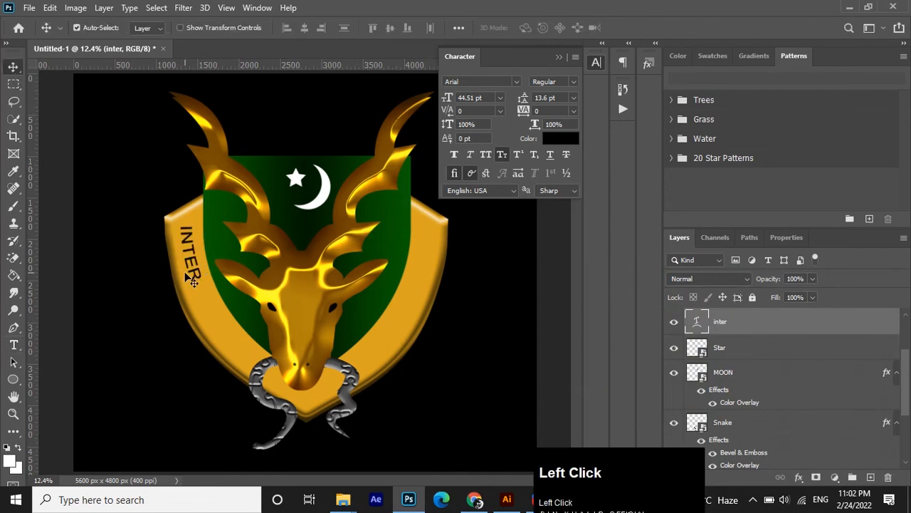
{"action": "left_click_drag", "start_coordinate": [196, 277], "coordinate": [218, 338]}
{"action": "double_click", "coordinate": [218, 337]}
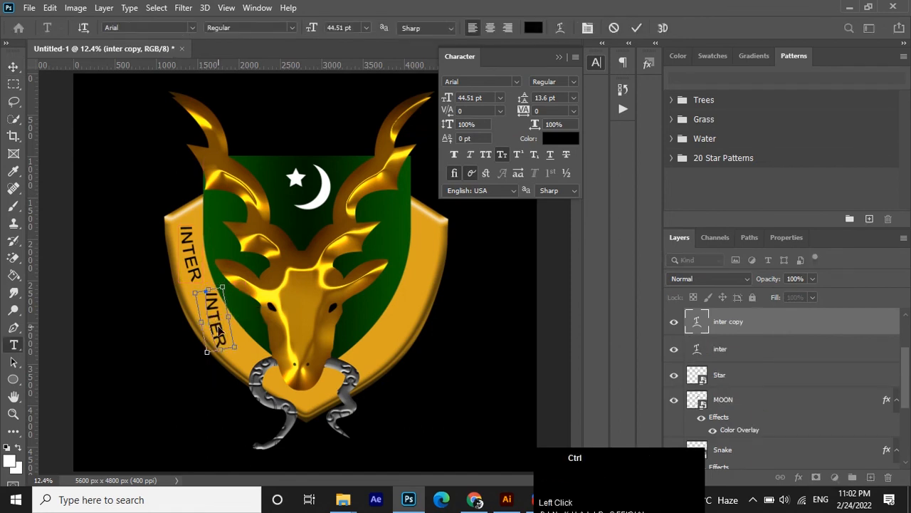
{"action": "key", "text": "ctrl+a"}
{"action": "type", "text": "SE"}
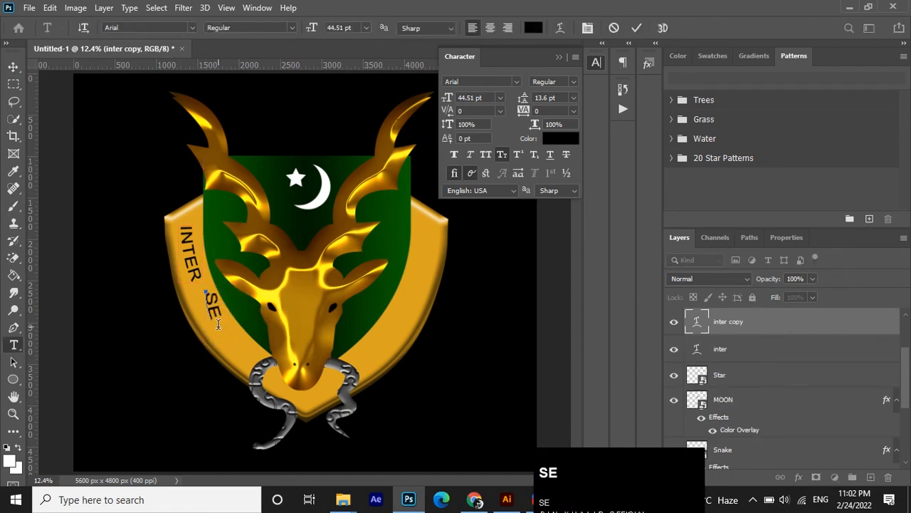
{"action": "type", "text": "RVI"}
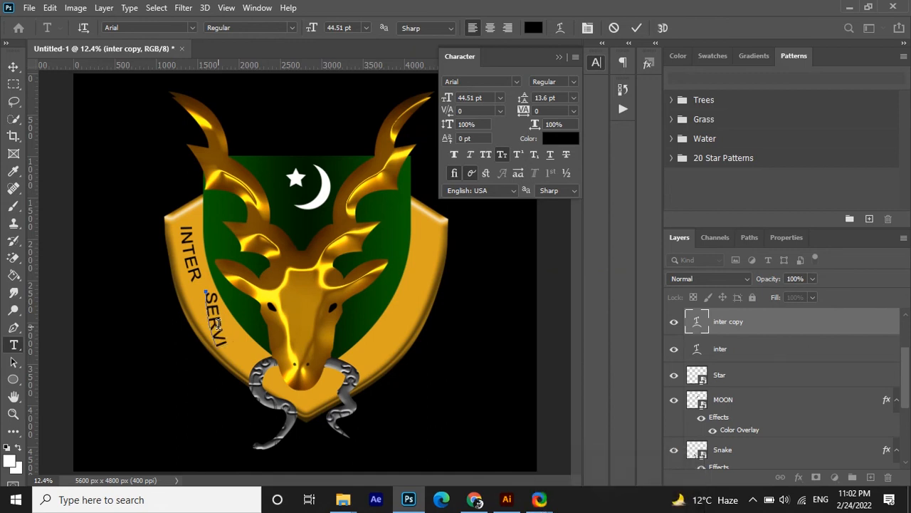
{"action": "type", "text": "CES"}
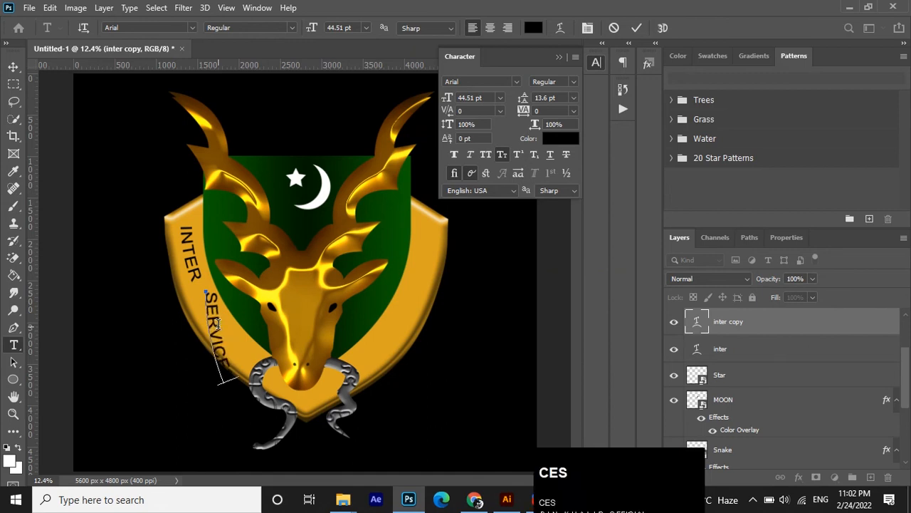
{"action": "left_click", "coordinate": [637, 28]}
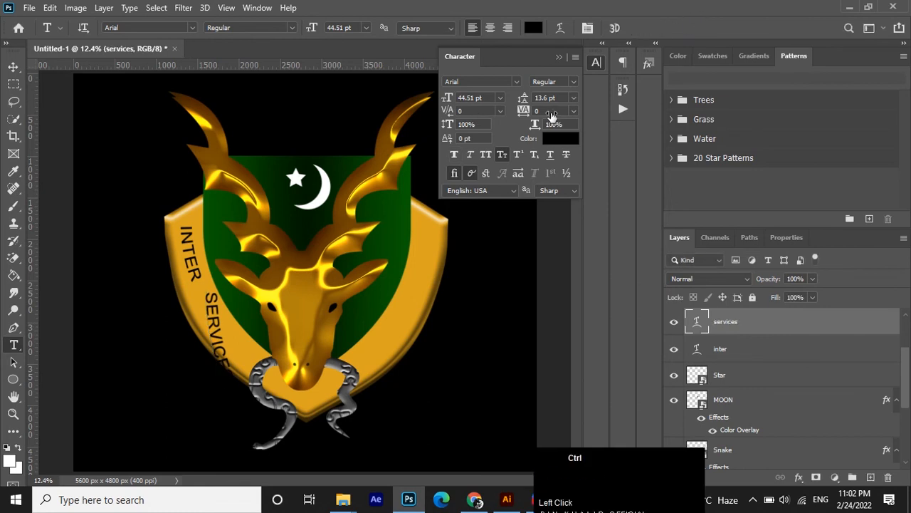
Rotate the SERVICES text by about -22.94° and place it along the golden shield's lower-left curve.
{"action": "key", "text": "ctrl+t"}
{"action": "left_click_drag", "start_coordinate": [242, 390], "coordinate": [271, 380]}
{"action": "left_click", "coordinate": [660, 27]}
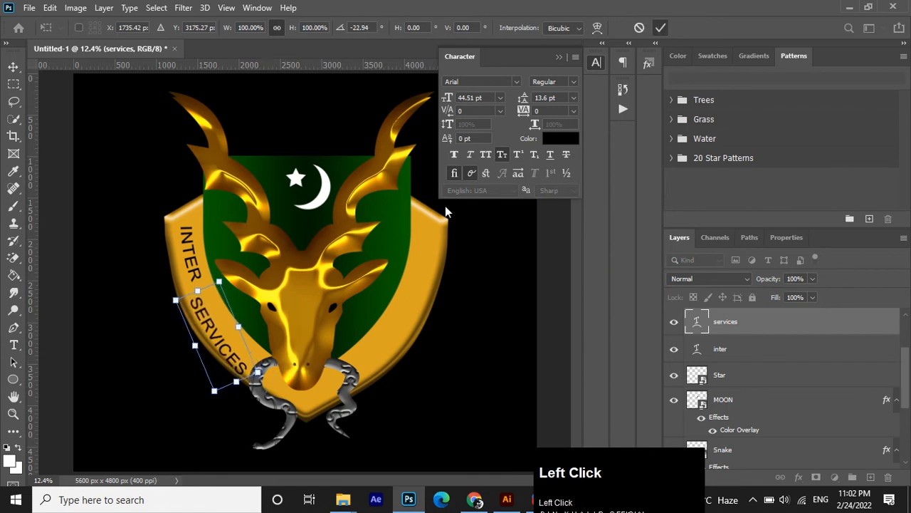
Nudge the SERVICES text up and to the right to centre it in the golden band below INTER.
{"action": "left_click", "coordinate": [13, 68]}
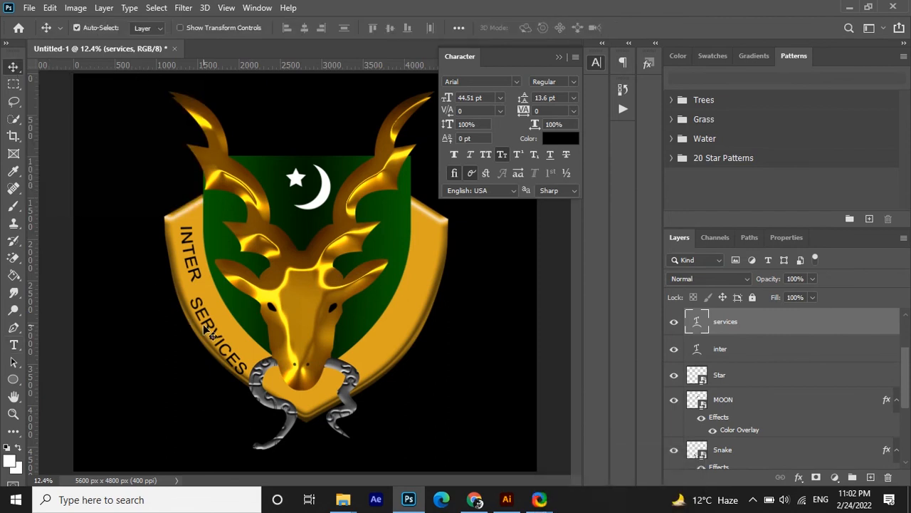
{"action": "key", "text": "Right"}
{"action": "key", "text": "Right"}
{"action": "key", "text": "Right"}
{"action": "key", "text": "Up"}
{"action": "key", "text": "Up"}
{"action": "key", "text": "Up"}
{"action": "key", "text": "Up"}
{"action": "key", "text": "Up"}
{"action": "key", "text": "Up"}
{"action": "key", "text": "Up"}
{"action": "key", "text": "Up"}
{"action": "key", "text": "Right"}
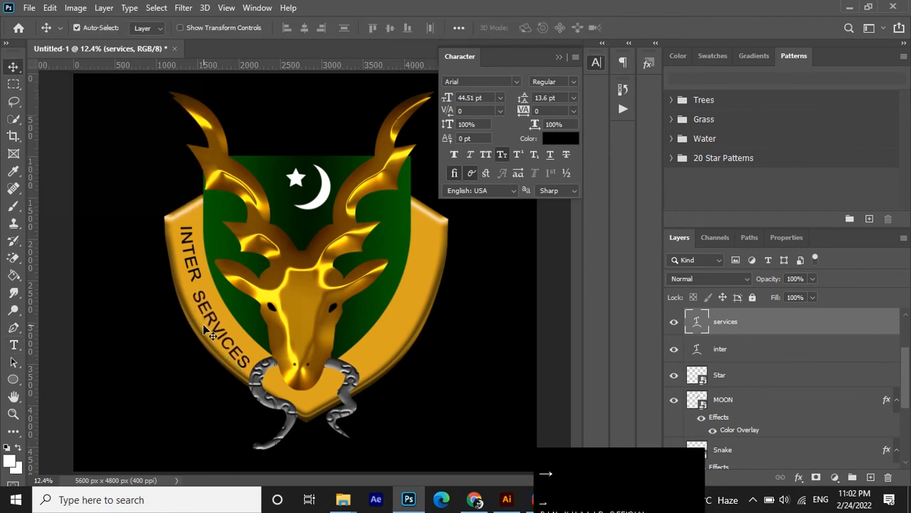
{"action": "key", "text": "Right"}
{"action": "key", "text": "Right"}
{"action": "key", "text": "Right"}
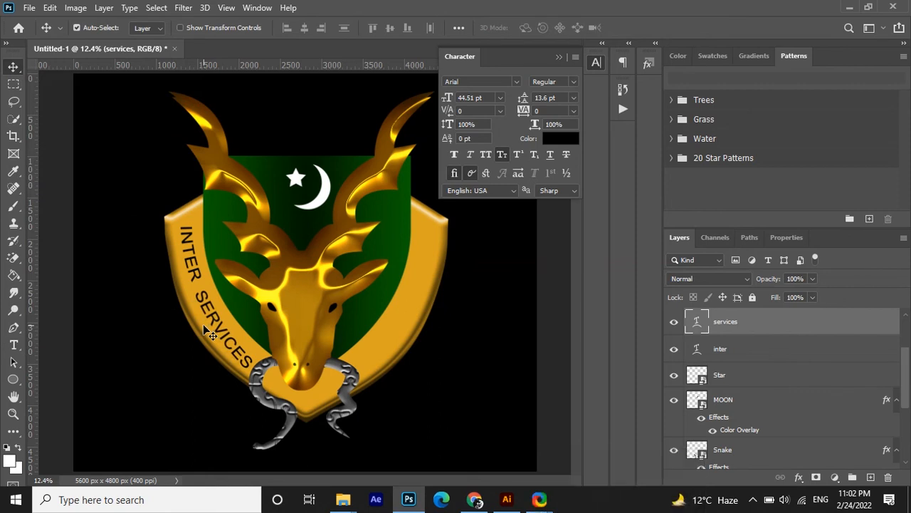
{"action": "key", "text": "Right"}
{"action": "key", "text": "Right"}
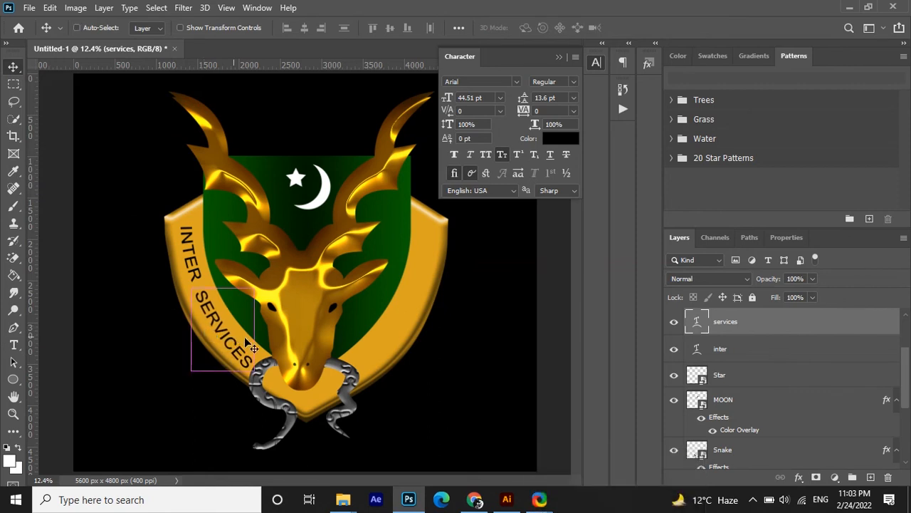
Rotate the SERVICES text by a further -1.81° to follow the band's curve.
{"action": "key", "text": "ctrl+t"}
{"action": "scroll", "coordinate": [244, 350], "scroll_direction": "up", "scroll_amount": 1}
{"action": "scroll", "coordinate": [244, 350], "scroll_direction": "up", "scroll_amount": 1}
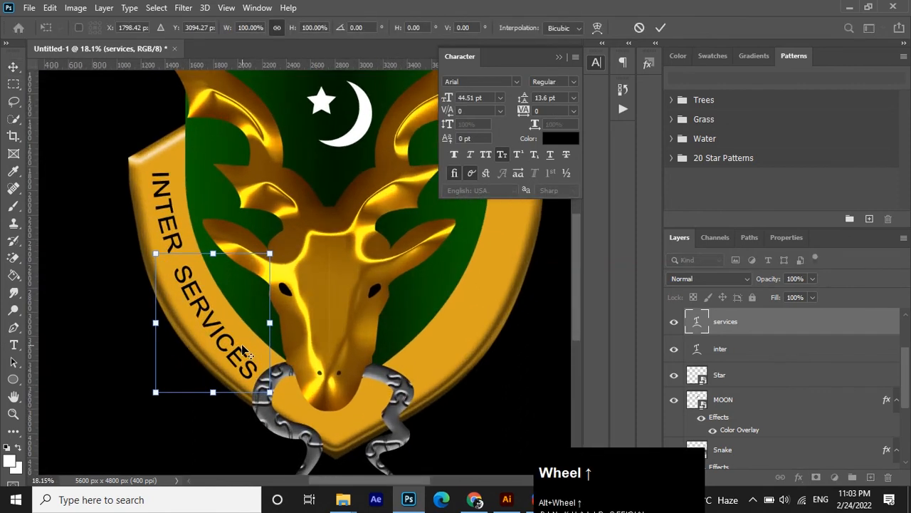
{"action": "left_click_drag", "start_coordinate": [279, 396], "coordinate": [288, 399]}
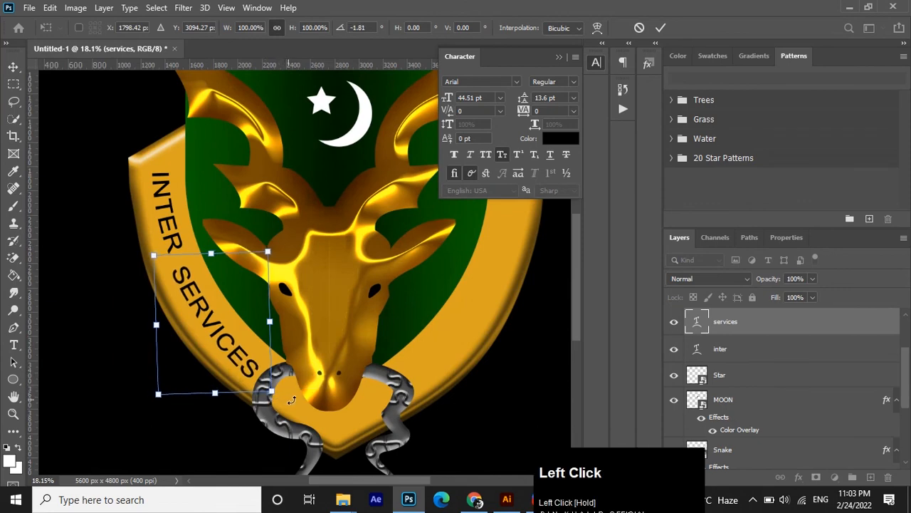
{"action": "left_click", "coordinate": [660, 28]}
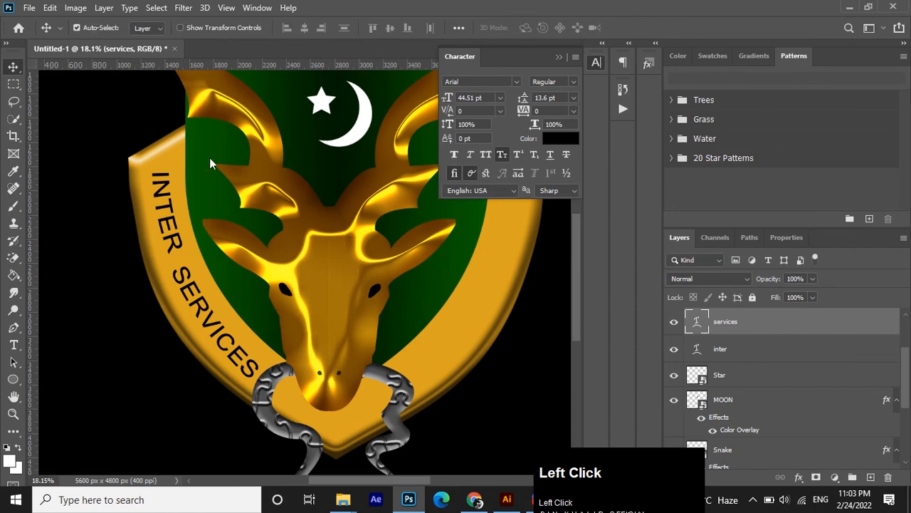
Nudge the INTER text slightly up and to the left within the golden band.
{"action": "left_click", "coordinate": [760, 351]}
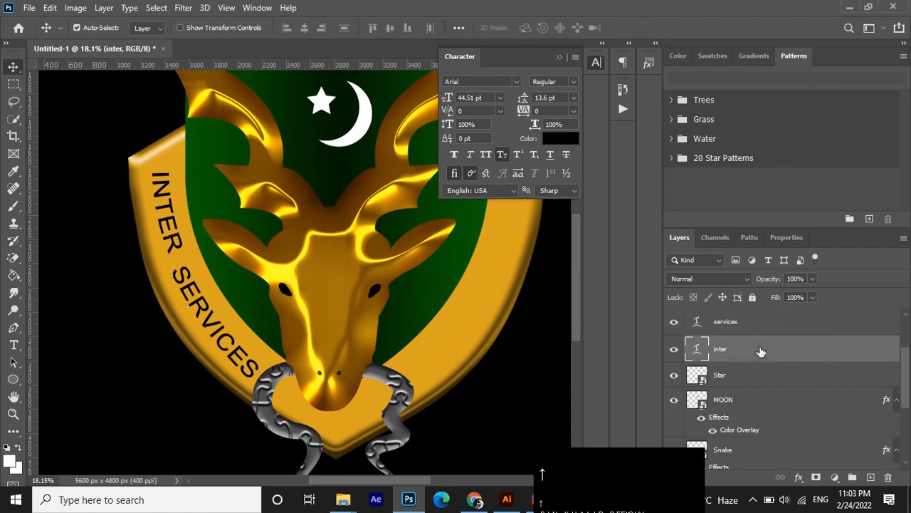
{"action": "key", "text": "Left"}
{"action": "key", "text": "Left"}
{"action": "key", "text": "Left"}
{"action": "key", "text": "Left"}
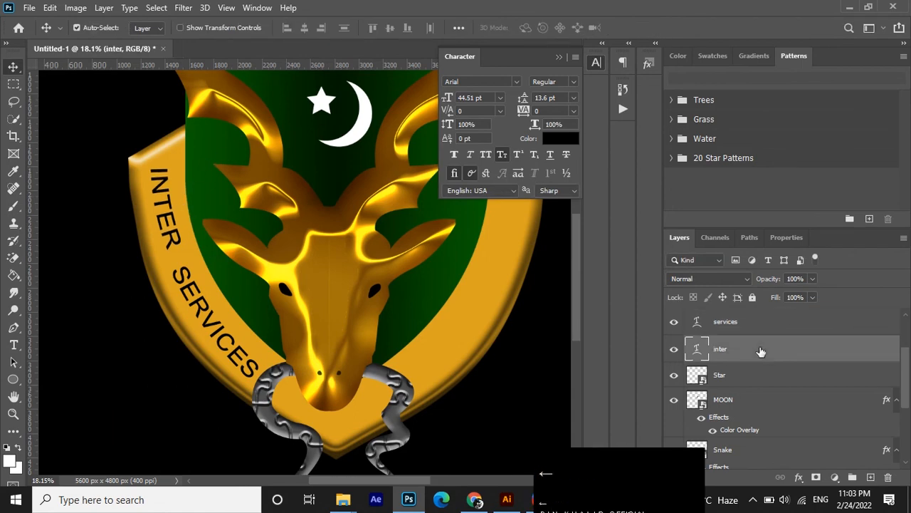
Nudge the SERVICES text slightly up and to the right within the golden band and collapse the character settings.
{"action": "left_click", "coordinate": [751, 324]}
{"action": "key", "text": "Up"}
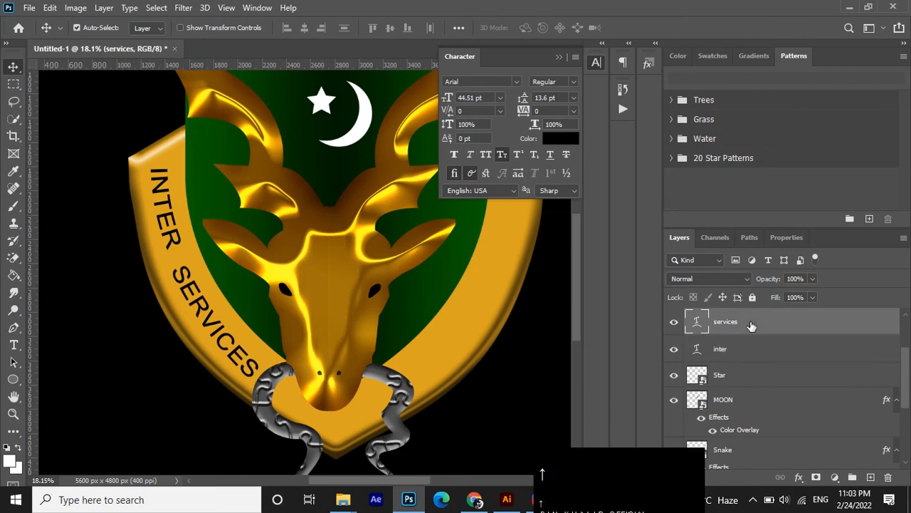
{"action": "key", "text": "Right"}
{"action": "key", "text": "Right"}
{"action": "key", "text": "Right"}
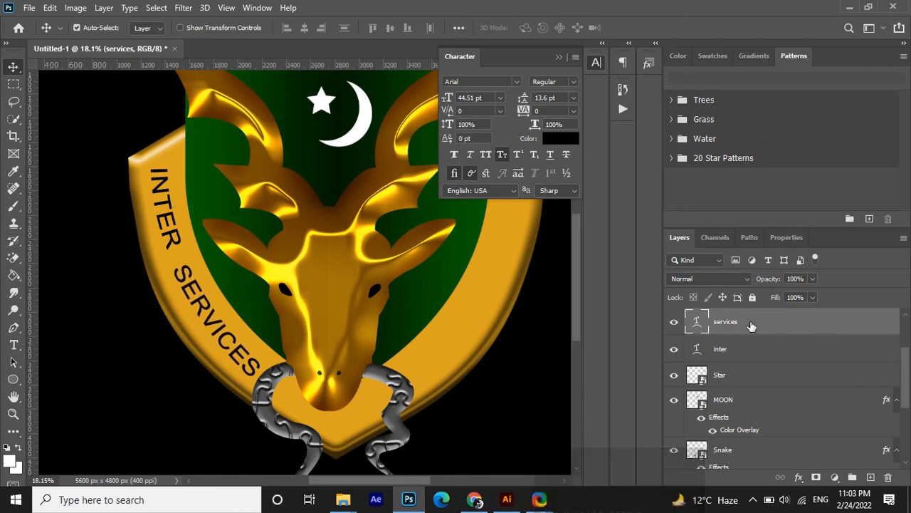
{"action": "left_click", "coordinate": [558, 56]}
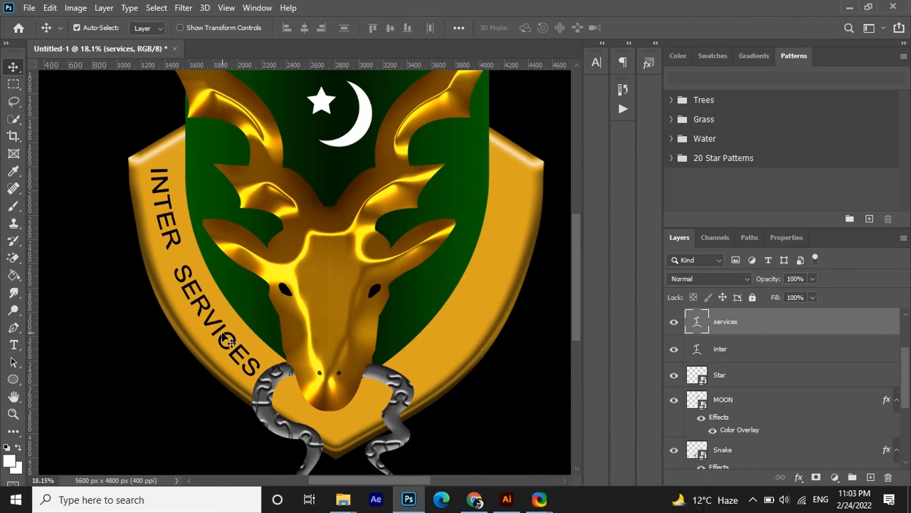
Duplicate the SERVICES text onto the golden shield's right band and rotate the copy by -113.92° to follow the curve.
{"action": "left_click_drag", "start_coordinate": [230, 342], "coordinate": [493, 311]}
{"action": "key", "text": "ctrl+t"}
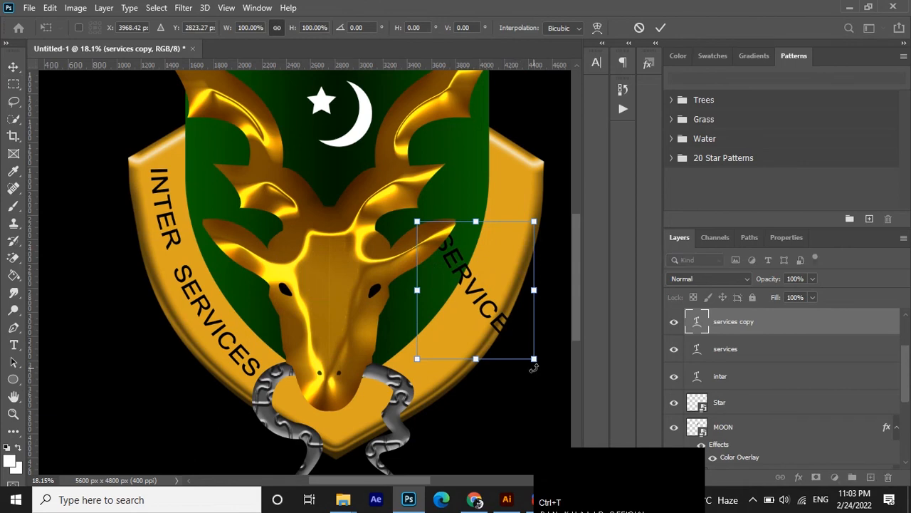
{"action": "left_click_drag", "start_coordinate": [534, 367], "coordinate": [538, 179]}
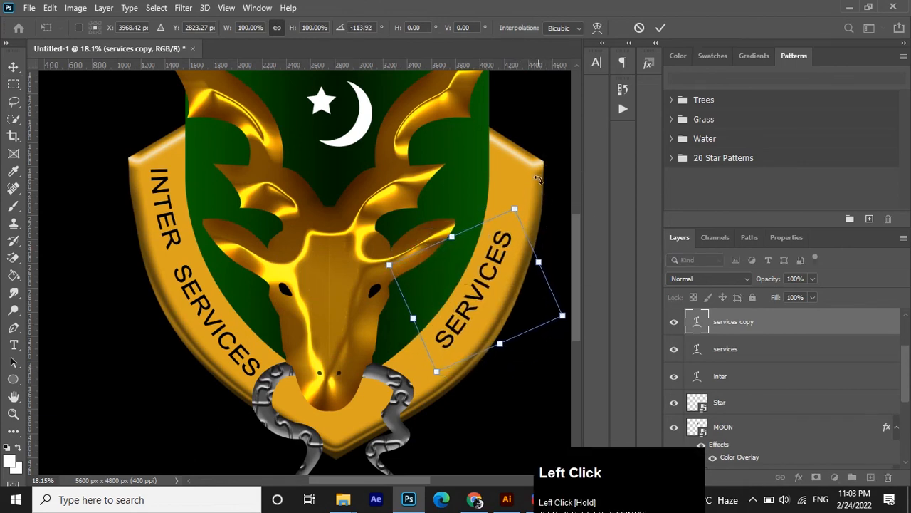
{"action": "left_click", "coordinate": [661, 28]}
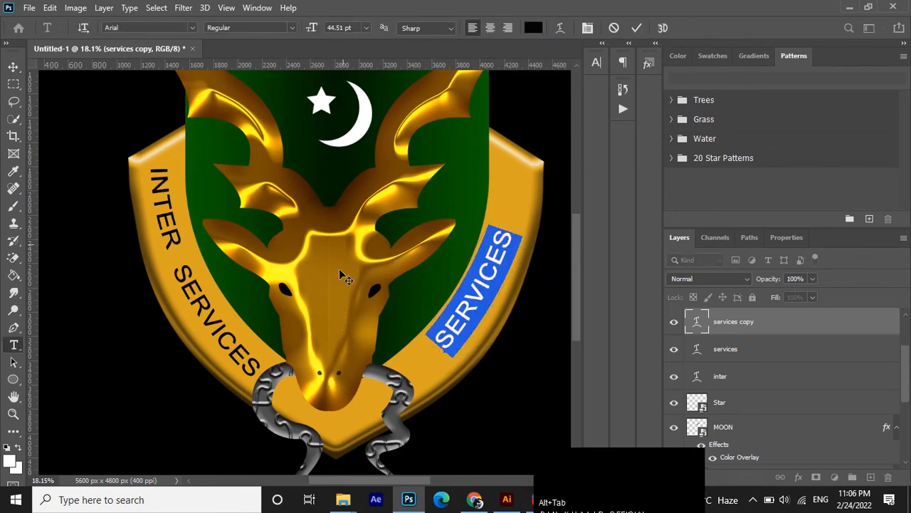
Replace the copied text on the right band with "Intelligence".
{"action": "type", "text": "INTELLIGENCE"}
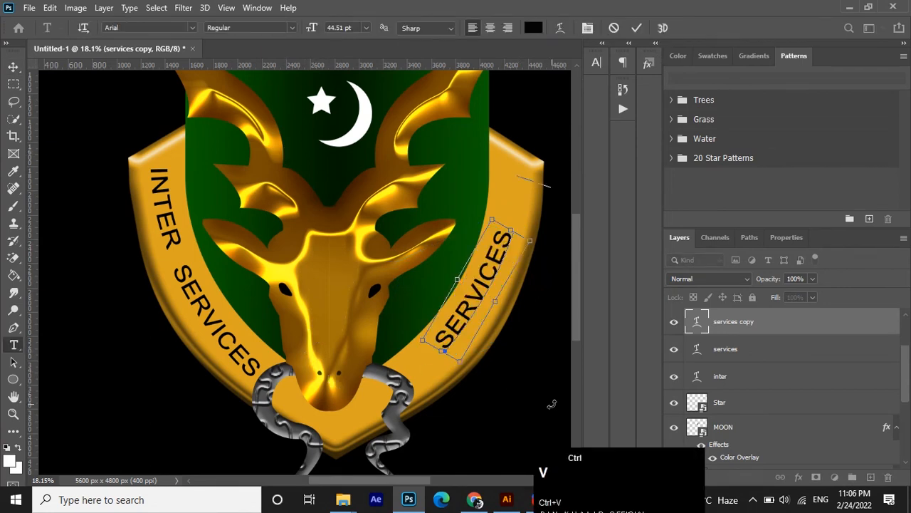
{"action": "left_click", "coordinate": [636, 30]}
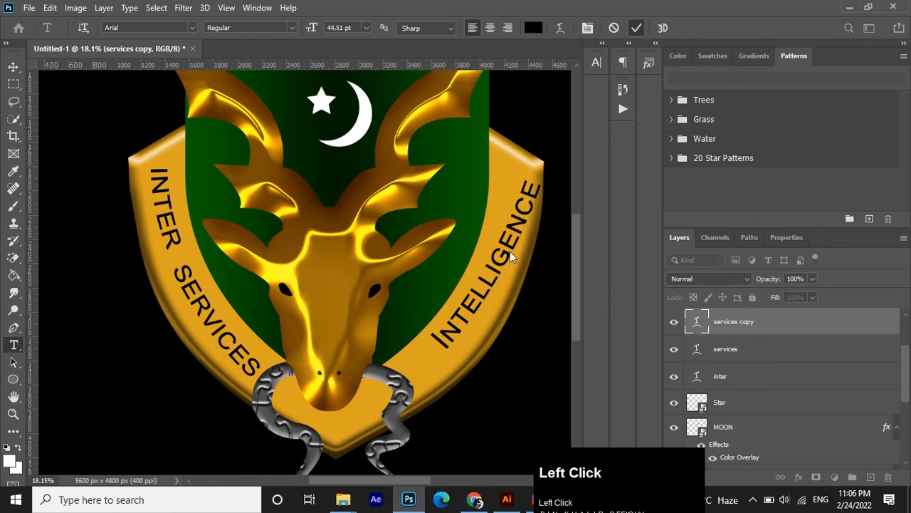
{"action": "left_click", "coordinate": [14, 70]}
Rotate the Intelligence text slightly counter-clockwise and move it down inside the right golden band.
{"action": "key", "text": "ctrl+t"}
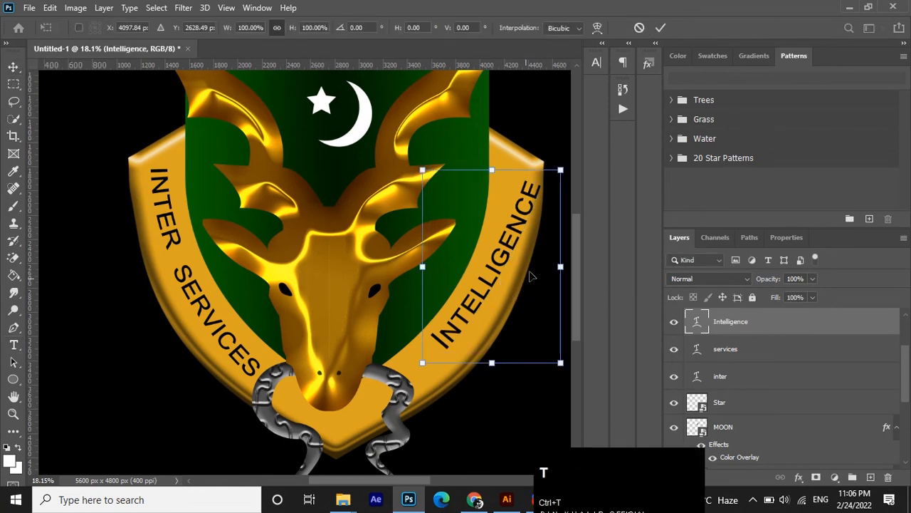
{"action": "left_click_drag", "start_coordinate": [563, 156], "coordinate": [548, 146]}
{"action": "left_click_drag", "start_coordinate": [508, 246], "coordinate": [507, 264]}
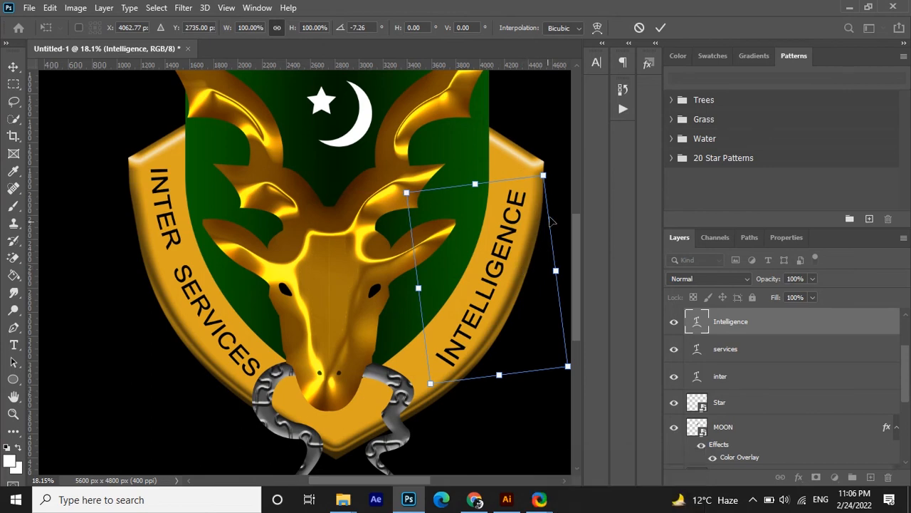
{"action": "left_click_drag", "start_coordinate": [555, 171], "coordinate": [558, 173]}
{"action": "left_click", "coordinate": [660, 28]}
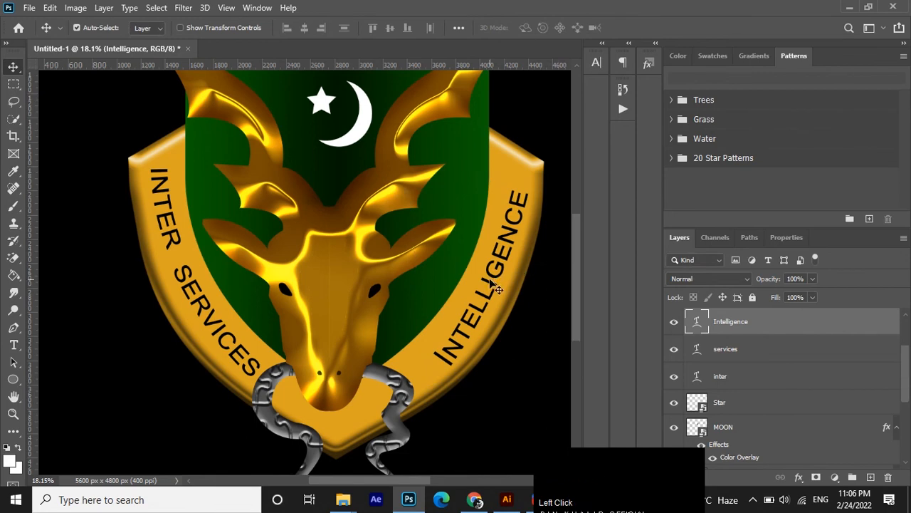
Set the Intelligence text's horizontal Arc warp to a bend of -21%.
{"action": "key", "text": "t"}
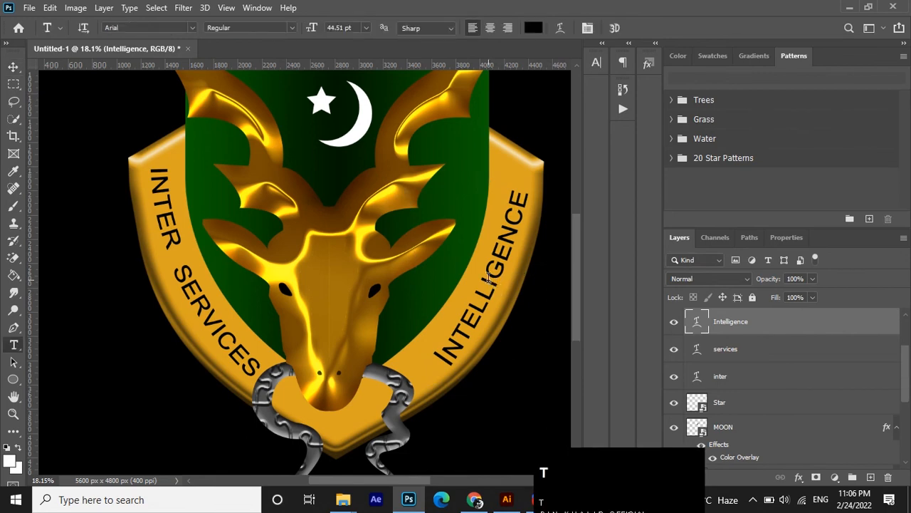
{"action": "left_click", "coordinate": [497, 284]}
{"action": "key", "text": "ctrl+a"}
{"action": "left_click", "coordinate": [559, 27]}
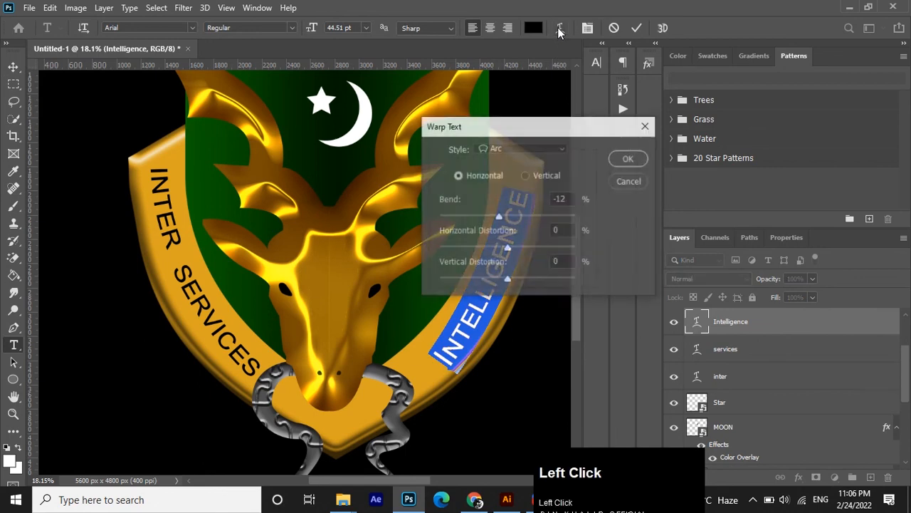
{"action": "left_click_drag", "start_coordinate": [524, 168], "coordinate": [721, 157]}
{"action": "left_click_drag", "start_coordinate": [695, 205], "coordinate": [690, 206]}
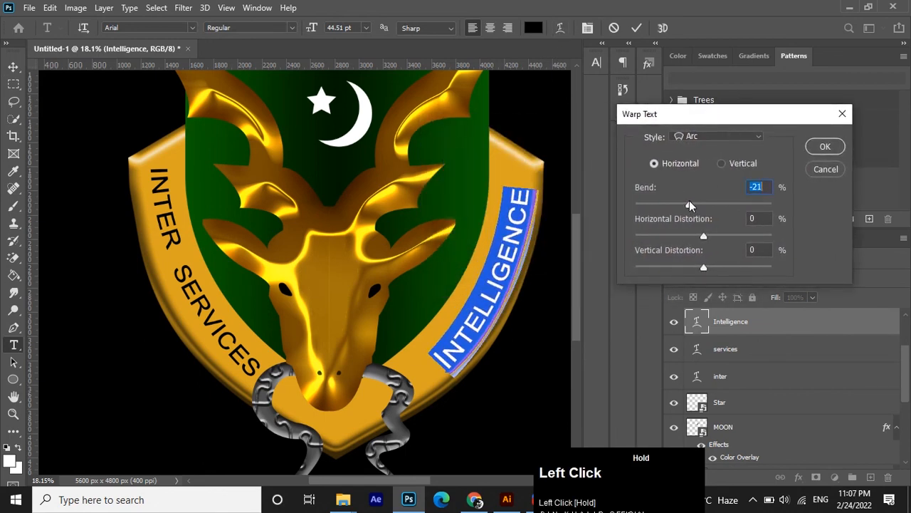
{"action": "left_click", "coordinate": [824, 146]}
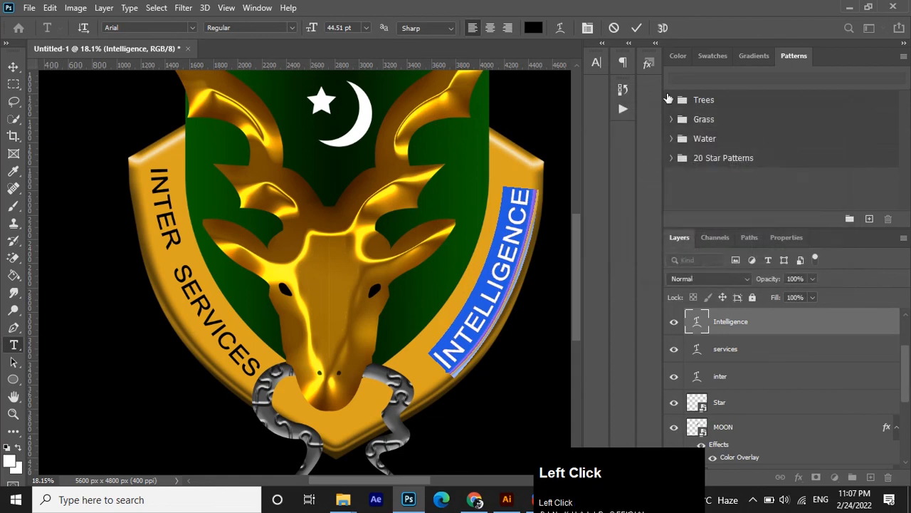
{"action": "left_click", "coordinate": [635, 28]}
Nudge the Intelligence text to the left to centre it between the edges of the right golden band.
{"action": "key", "text": "v"}
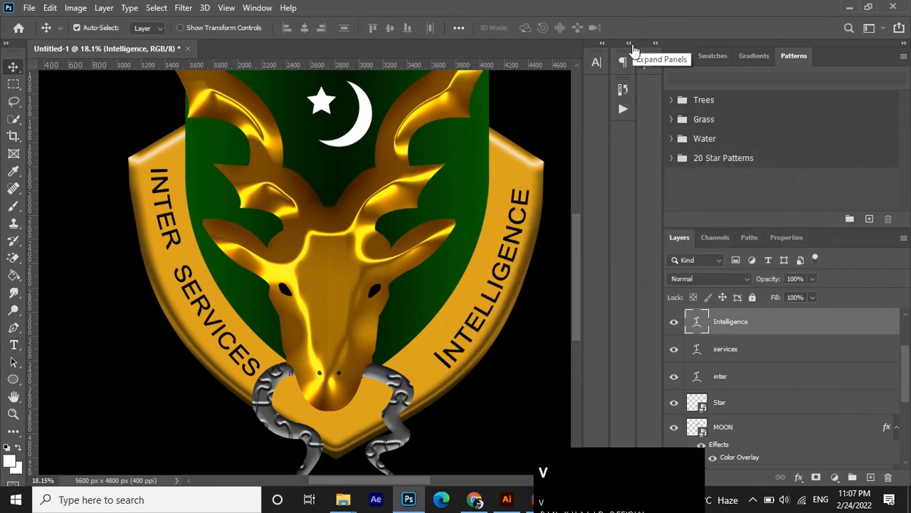
{"action": "key", "text": "Left"}
{"action": "key", "text": "Left"}
{"action": "key", "text": "Left"}
{"action": "key", "text": "Left"}
{"action": "key", "text": "Left"}
{"action": "key", "text": "Left"}
{"action": "key", "text": "Left"}
{"action": "key", "text": "Left"}
{"action": "key", "text": "Left"}
{"action": "key", "text": "Left"}
{"action": "key", "text": "Left"}
{"action": "key", "text": "Left"}
{"action": "key", "text": "Left"}
{"action": "key", "text": "Left"}
{"action": "key", "text": "Left"}
{"action": "key", "text": "Left"}
{"action": "key", "text": "Left"}
{"action": "key", "text": "Left"}
{"action": "key", "text": "Left"}
{"action": "key", "text": "Left"}
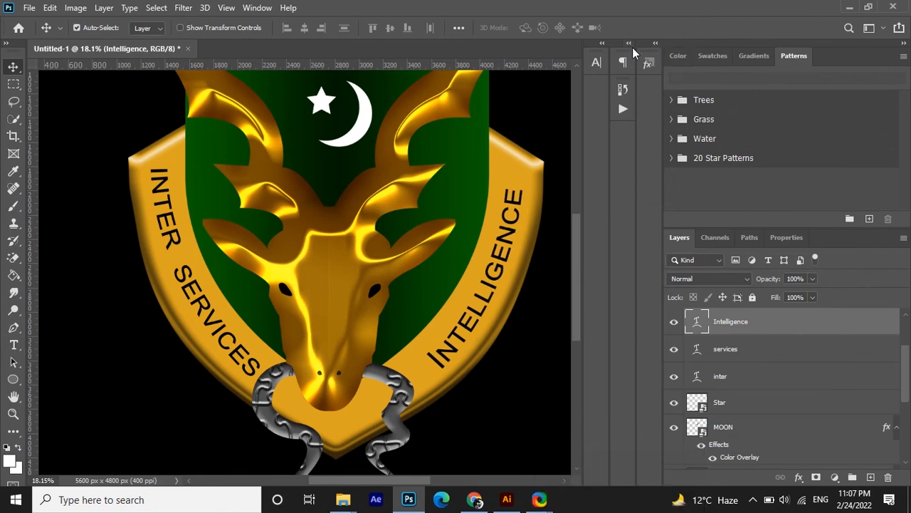
Rotate the Intelligence text by 3.16° and nudge it slightly further left in the golden band.
{"action": "key", "text": "ctrl+t"}
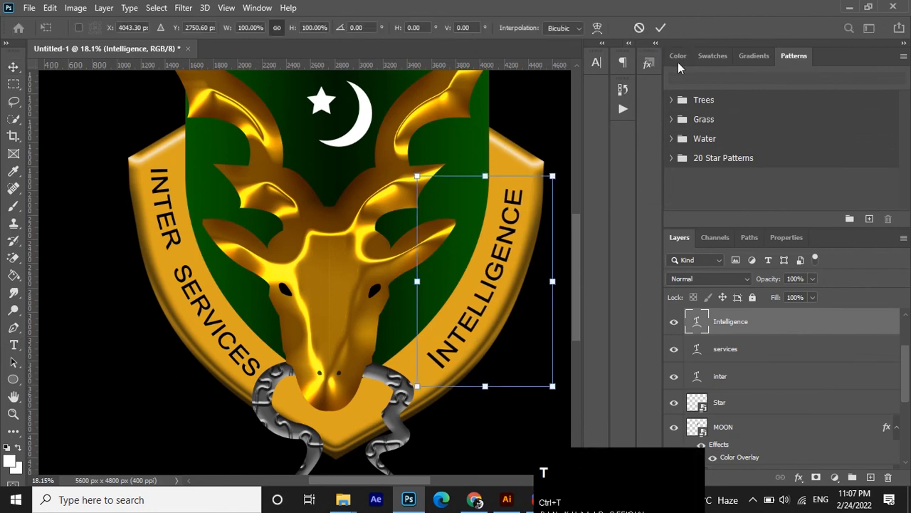
{"action": "left_click", "coordinate": [556, 170]}
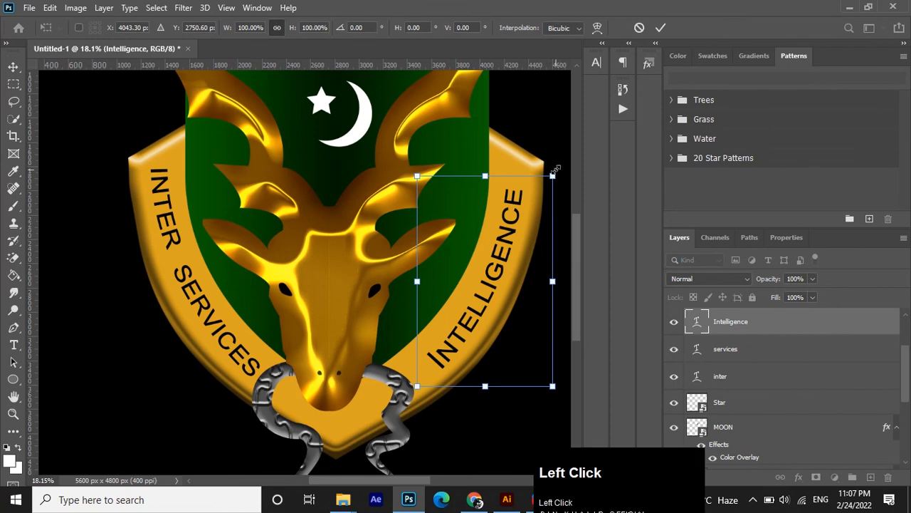
{"action": "left_click_drag", "start_coordinate": [564, 168], "coordinate": [573, 169]}
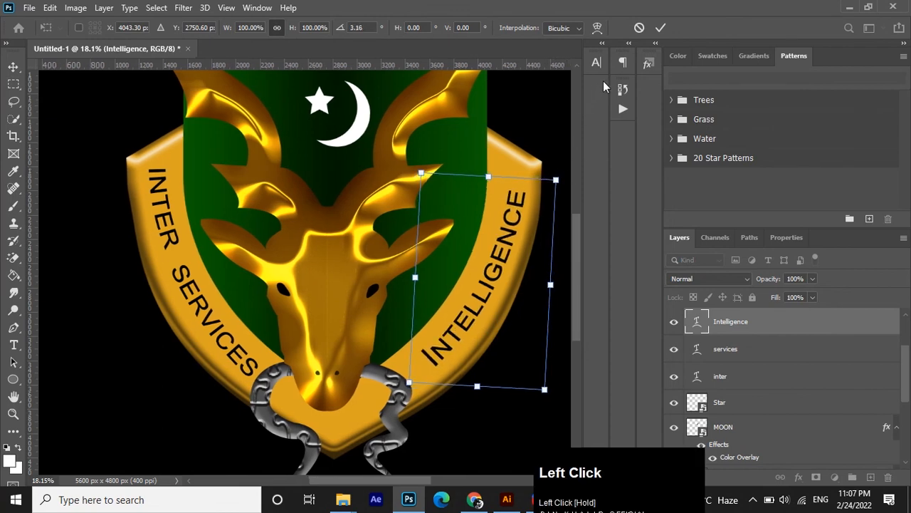
{"action": "left_click", "coordinate": [661, 29]}
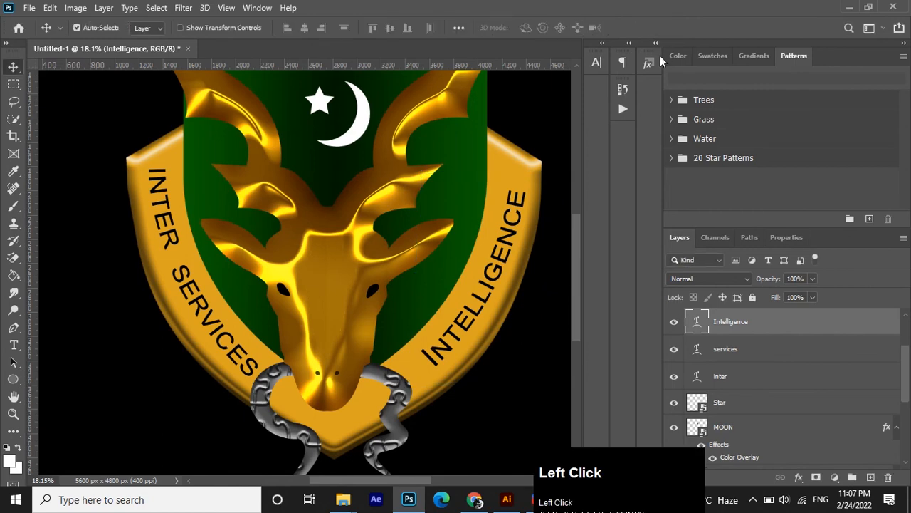
{"action": "key", "text": "Left"}
{"action": "key", "text": "Left"}
{"action": "key", "text": "Left"}
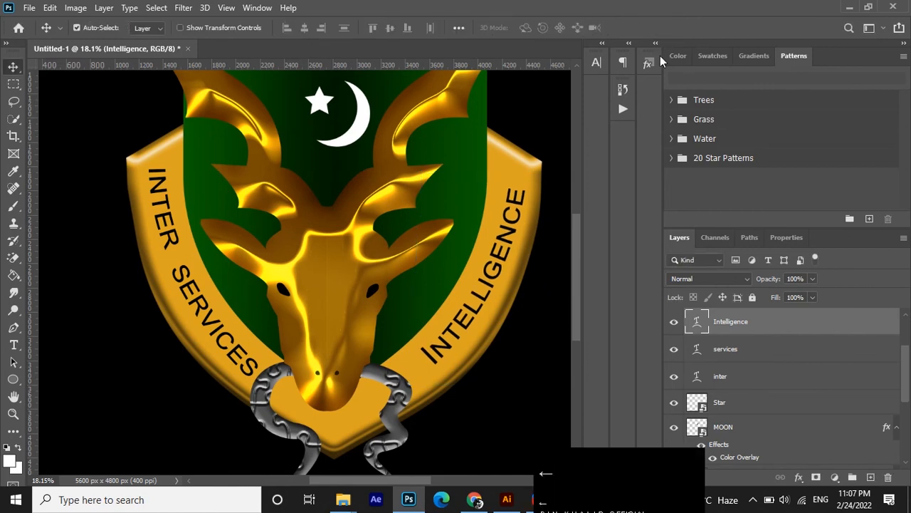
Select all the logo's layers except the locked background Layer 0 and group them.
{"action": "scroll", "coordinate": [493, 323], "scroll_direction": "down", "scroll_amount": 3}
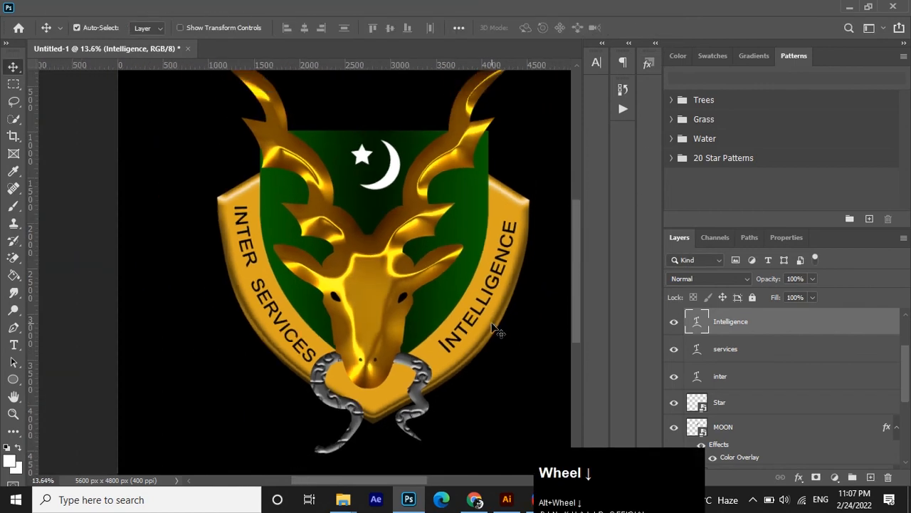
{"action": "scroll", "coordinate": [500, 397], "scroll_direction": "right", "scroll_amount": 2}
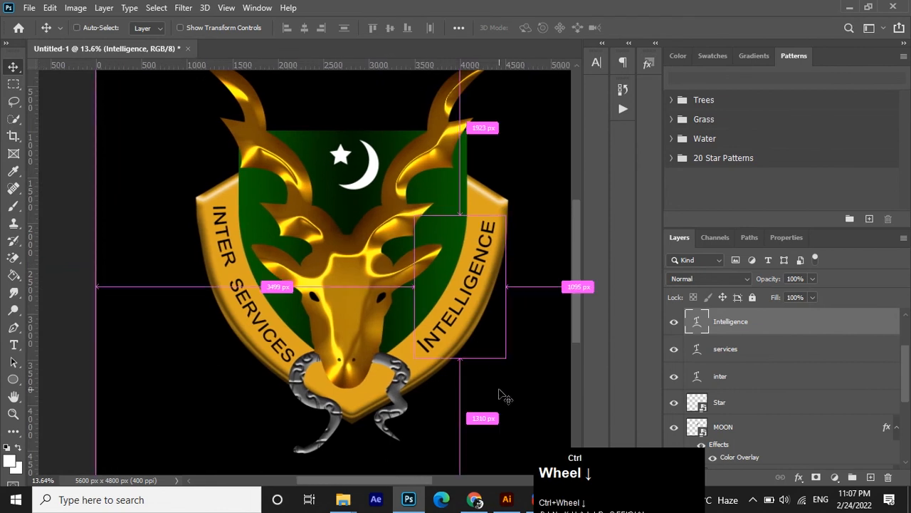
{"action": "scroll", "coordinate": [501, 397], "scroll_direction": "down", "scroll_amount": 1}
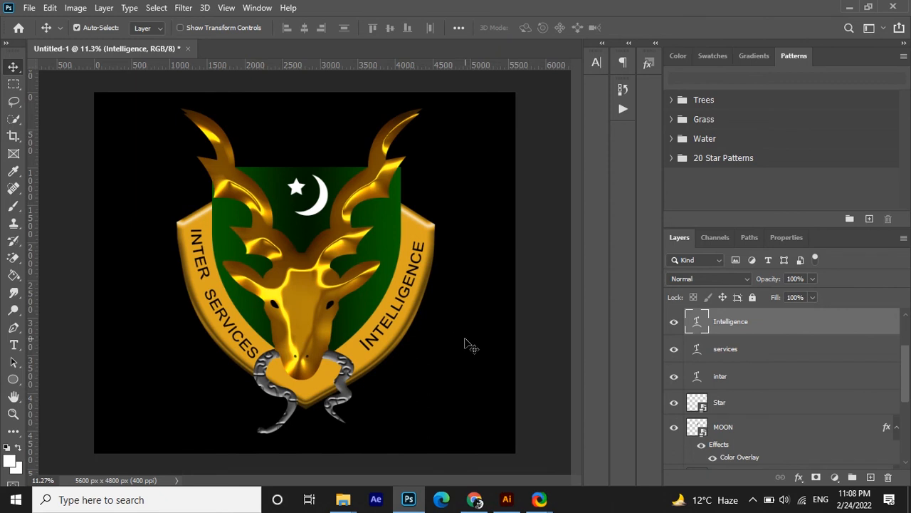
{"action": "right_click", "coordinate": [600, 353]}
{"action": "scroll", "coordinate": [770, 343], "scroll_direction": "down", "scroll_amount": 1}
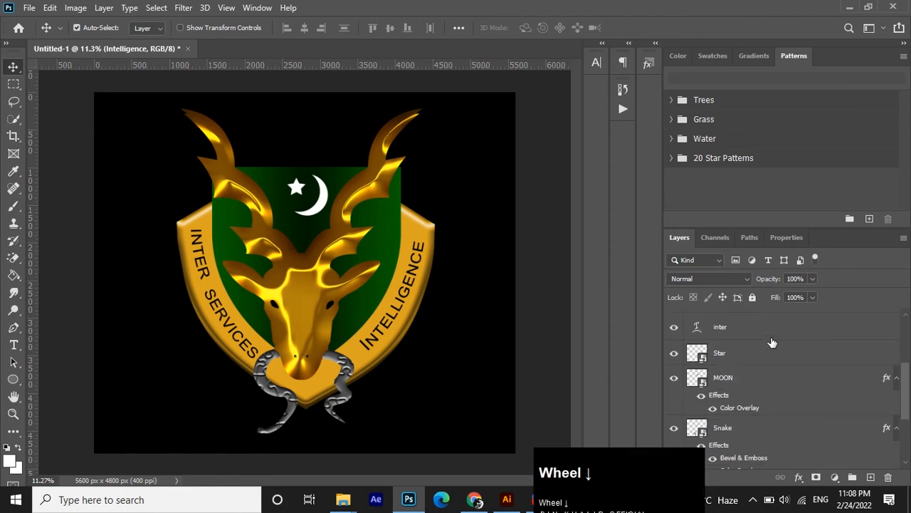
{"action": "scroll", "coordinate": [774, 344], "scroll_direction": "up", "scroll_amount": 2}
{"action": "left_click", "coordinate": [784, 323]}
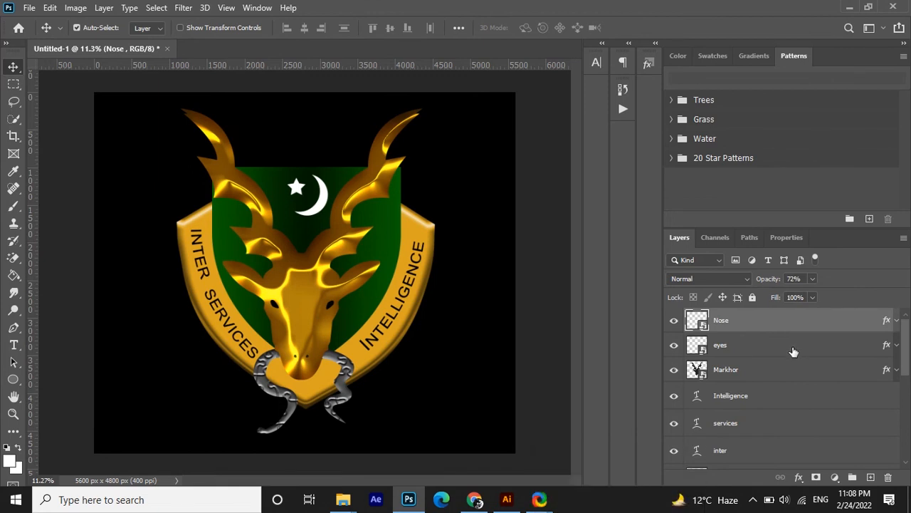
{"action": "scroll", "coordinate": [828, 415], "scroll_direction": "down", "scroll_amount": 5}
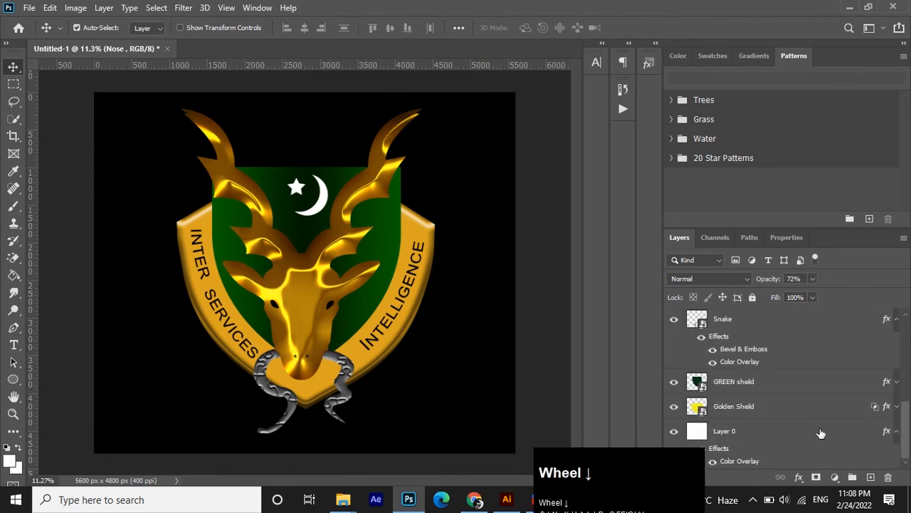
{"action": "left_click", "coordinate": [821, 431]}
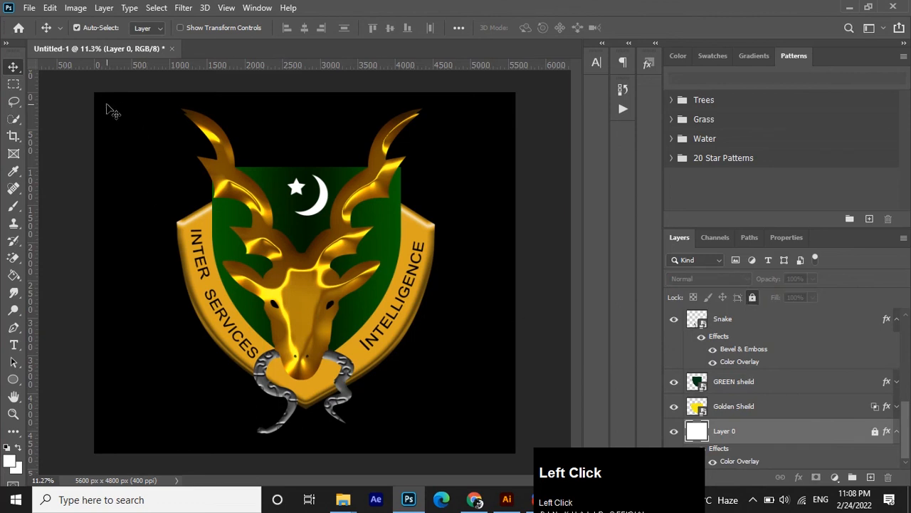
{"action": "left_click_drag", "start_coordinate": [107, 110], "coordinate": [477, 467]}
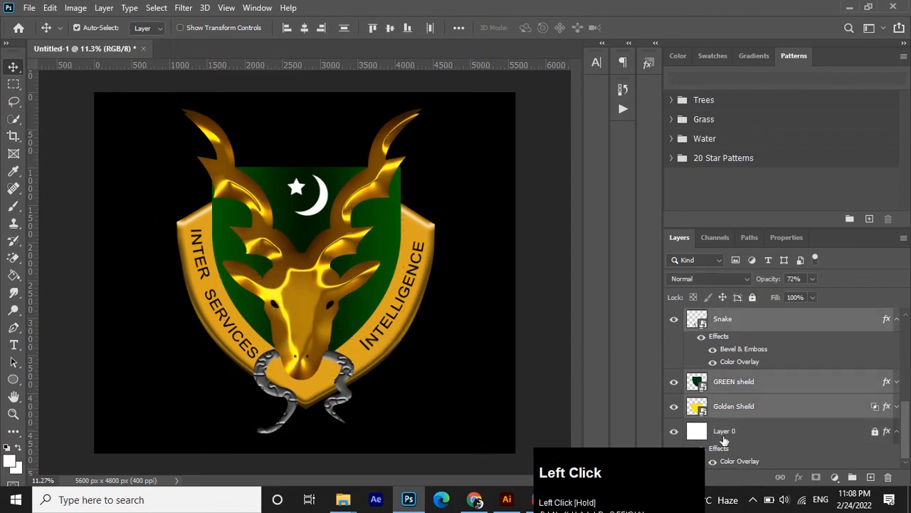
{"action": "key", "text": "ctrl+g"}
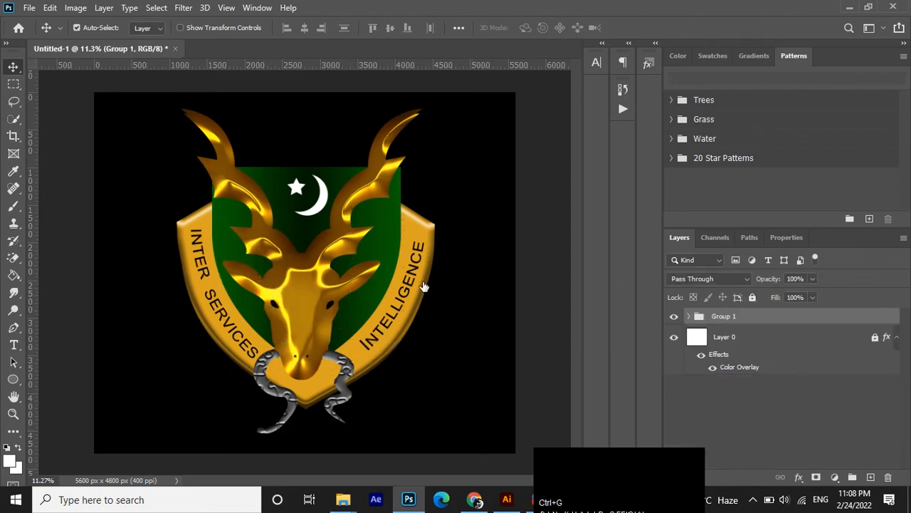
Scale the logo group to 86.15% and centre it on the canvas.
{"action": "left_click", "coordinate": [780, 320]}
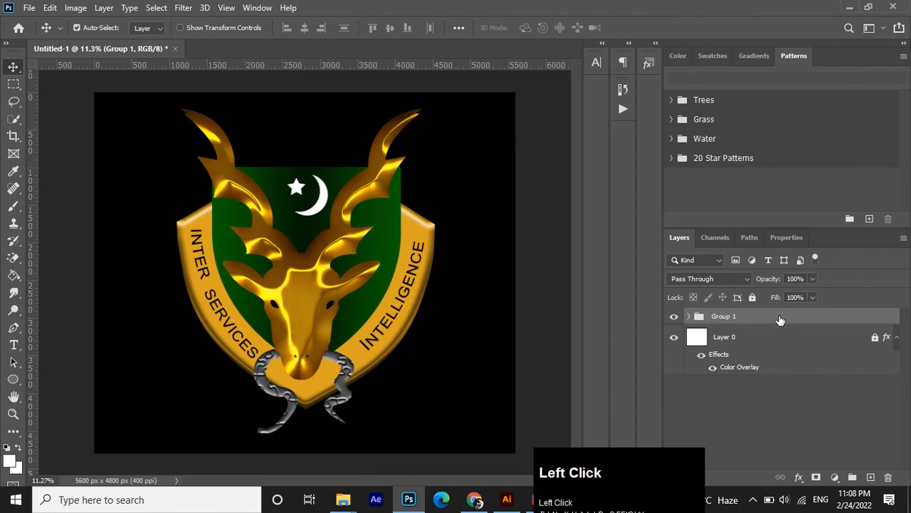
{"action": "key", "text": "ctrl+t"}
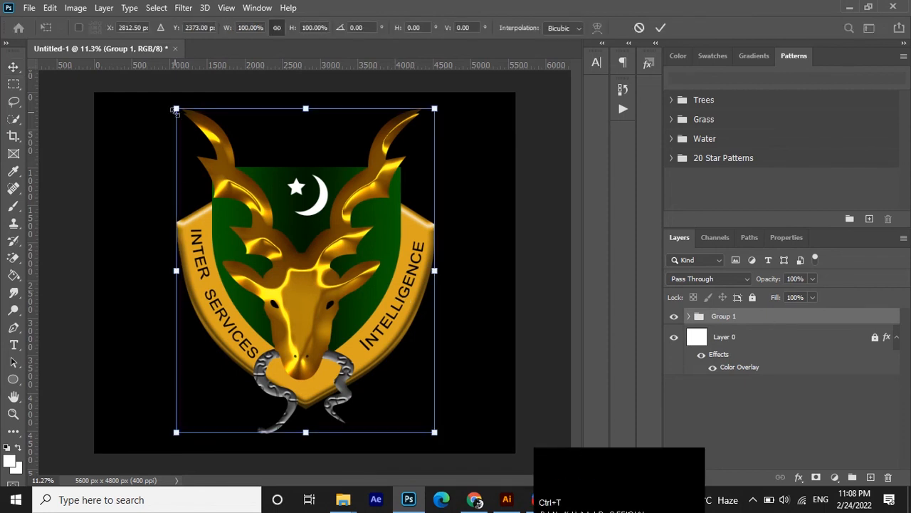
{"action": "left_click_drag", "start_coordinate": [176, 109], "coordinate": [211, 150]}
{"action": "left_click_drag", "start_coordinate": [300, 235], "coordinate": [284, 222]}
{"action": "left_click", "coordinate": [660, 27]}
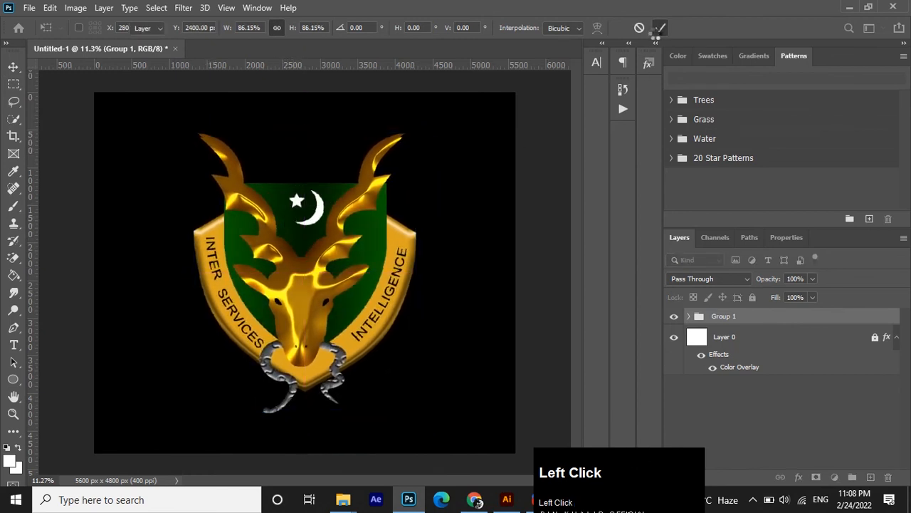
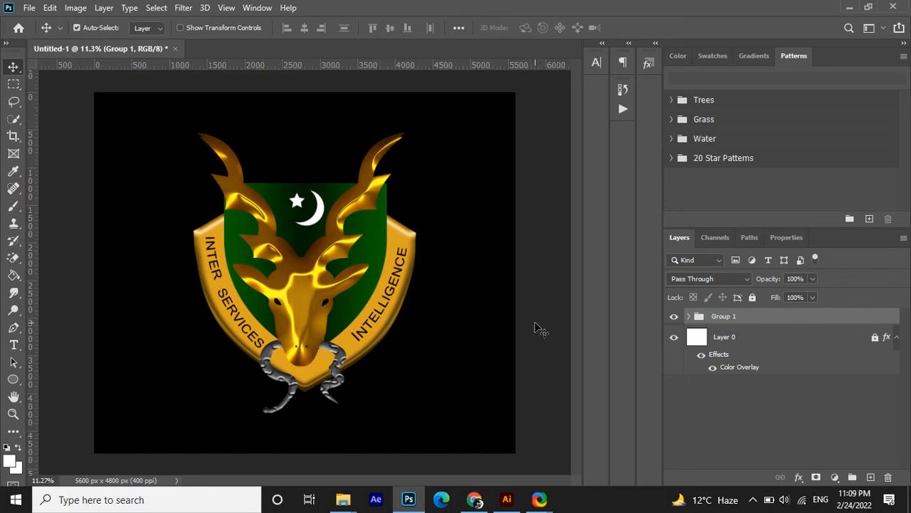
Add a white text layer reading ISI above the shield, between the markhor's horn tips.
{"action": "left_click", "coordinate": [14, 345]}
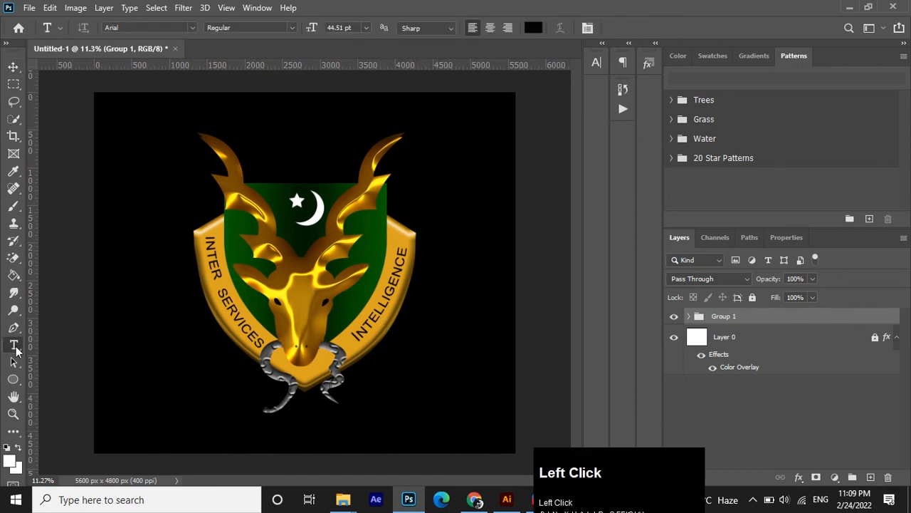
{"action": "left_click", "coordinate": [259, 139]}
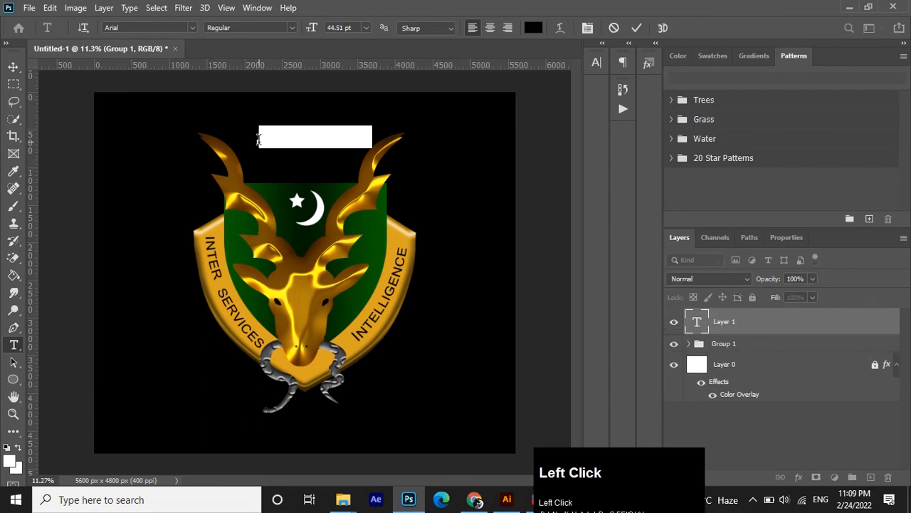
{"action": "left_click", "coordinate": [534, 28]}
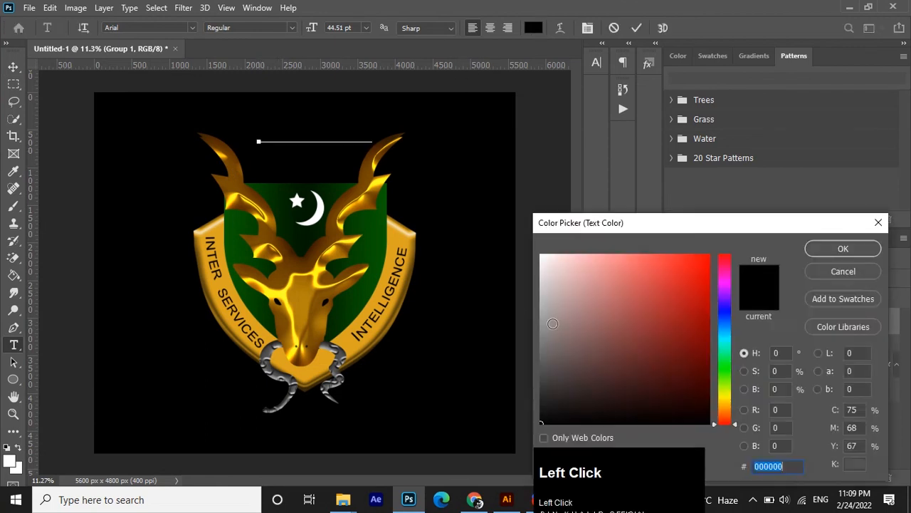
{"action": "left_click_drag", "start_coordinate": [554, 324], "coordinate": [539, 254]}
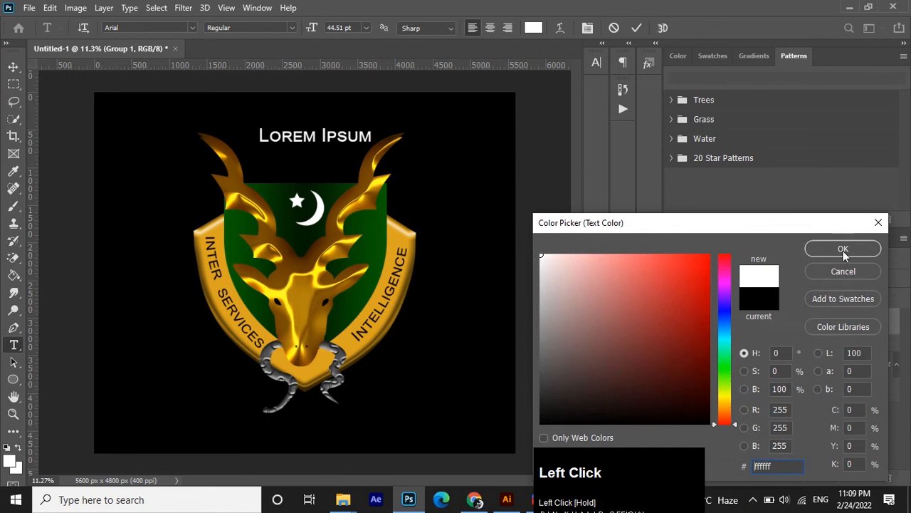
{"action": "left_click", "coordinate": [842, 247]}
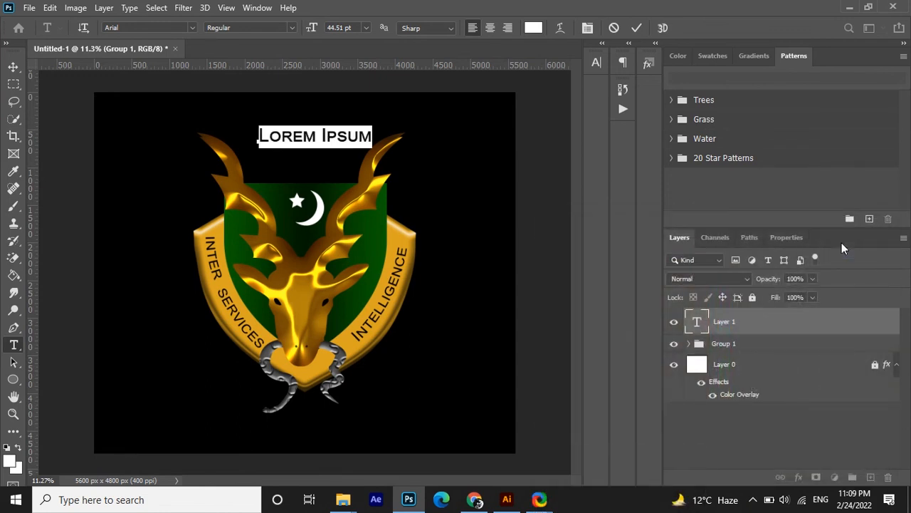
{"action": "type", "text": "ISI"}
Format the ISI text in Jameel Noori Nastaleeq at 100.51 pt with tracking 180.
{"action": "key", "text": "ctrl+a"}
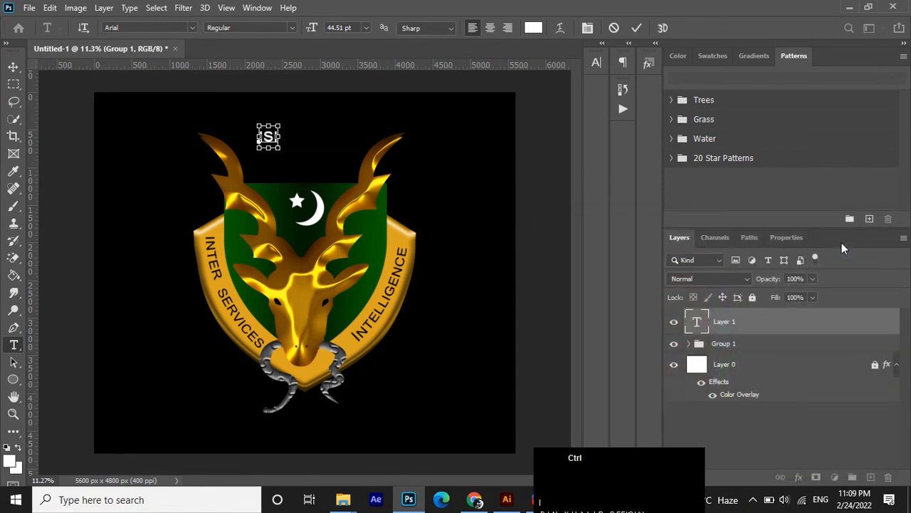
{"action": "key", "text": "ctrl+t"}
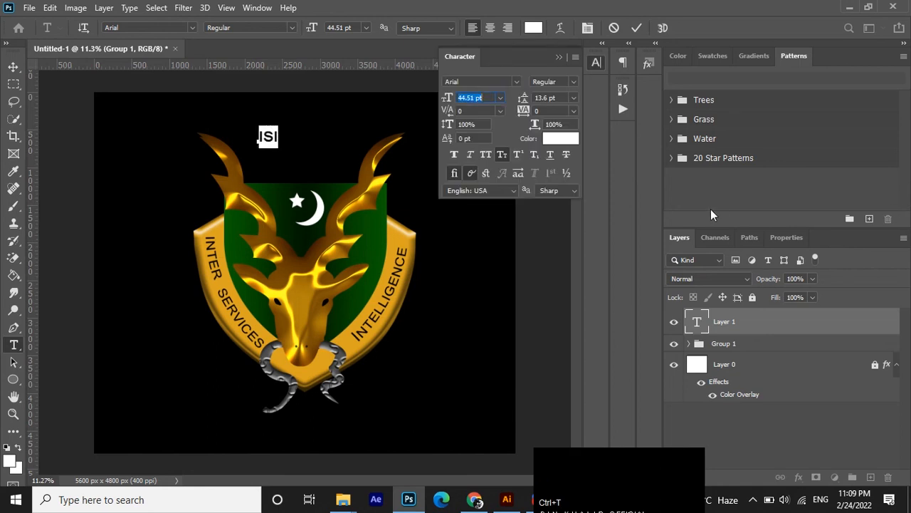
{"action": "left_click", "coordinate": [517, 82]}
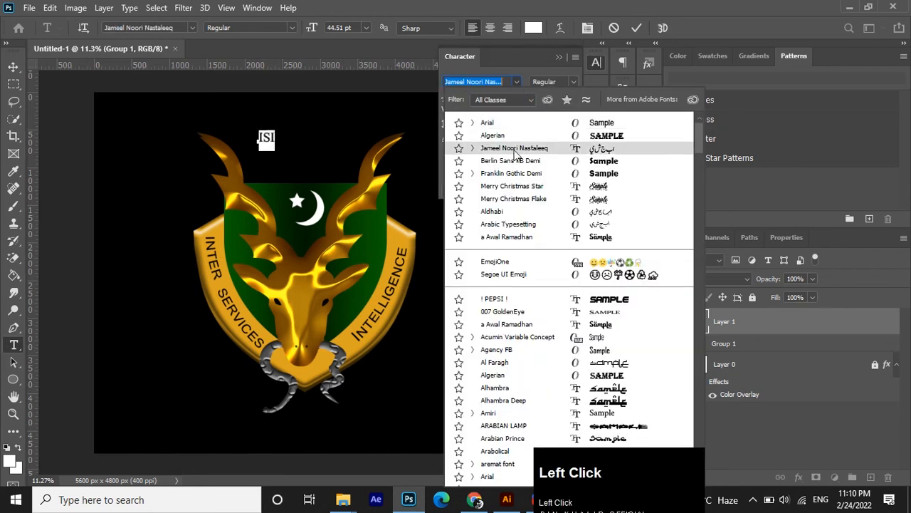
{"action": "left_click", "coordinate": [514, 148]}
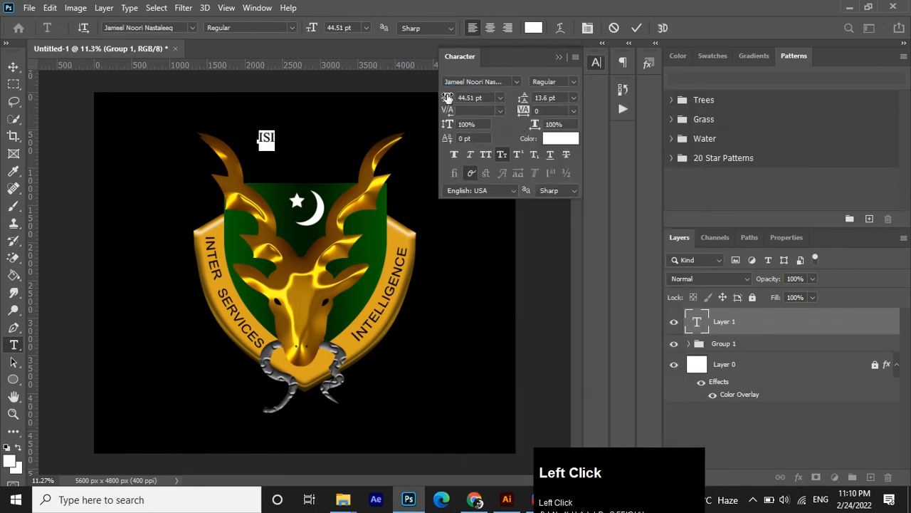
{"action": "left_click_drag", "start_coordinate": [447, 98], "coordinate": [532, 112]}
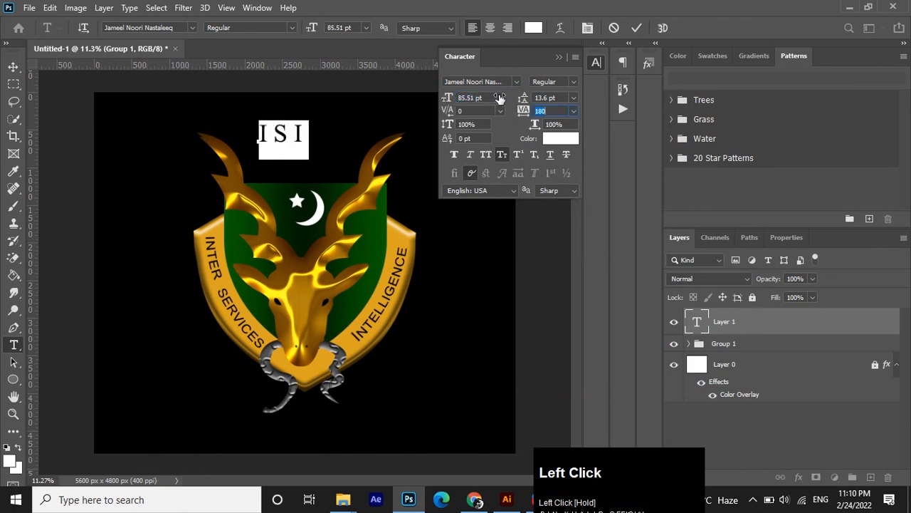
{"action": "left_click_drag", "start_coordinate": [449, 98], "coordinate": [461, 100]}
{"action": "left_click", "coordinate": [635, 29]}
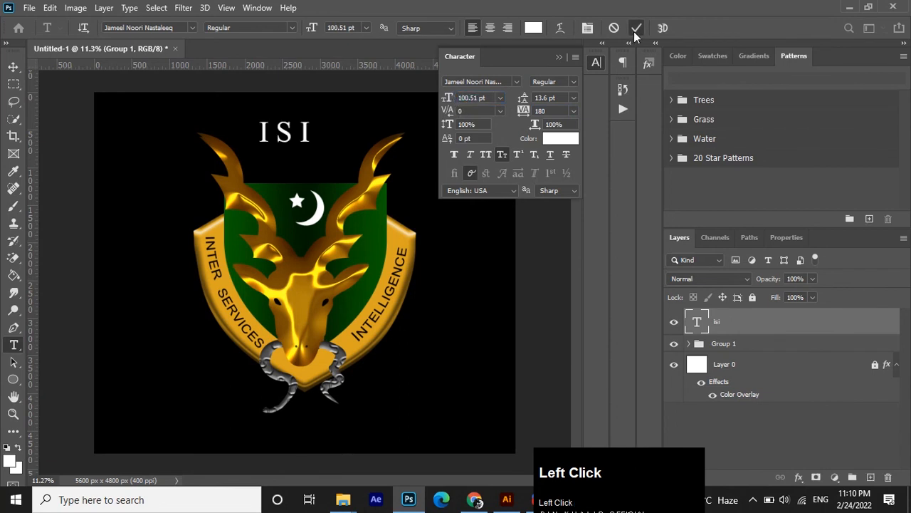
{"action": "left_click", "coordinate": [559, 58]}
Centre the ISI text between the horn tips and place a copy of it directly below the shield.
{"action": "key", "text": "v"}
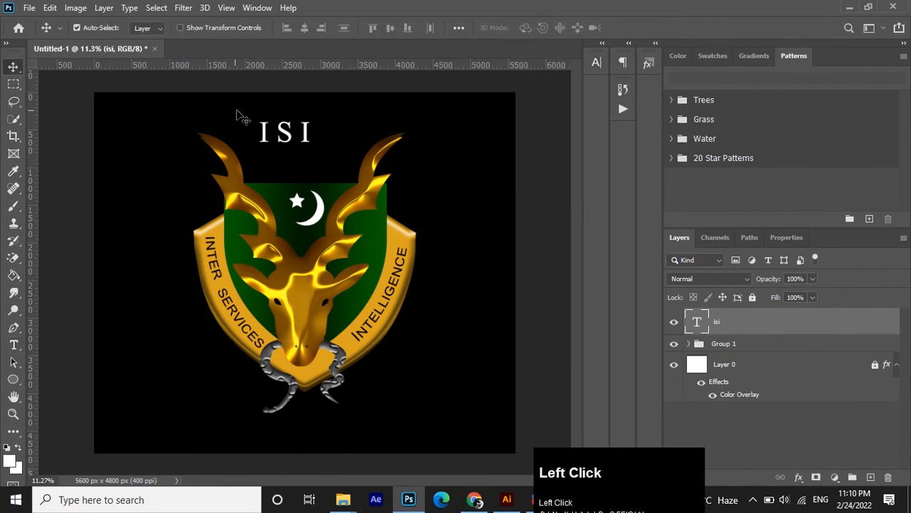
{"action": "left_click_drag", "start_coordinate": [286, 139], "coordinate": [305, 134]}
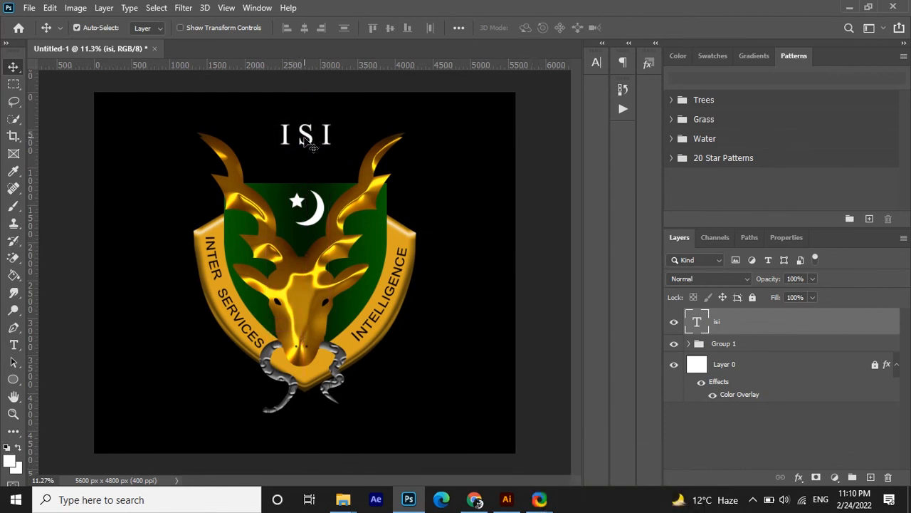
{"action": "left_click_drag", "start_coordinate": [313, 144], "coordinate": [319, 437]}
Replace the wording of the copied text below the shield with MARKHOR.
{"action": "key", "text": "t"}
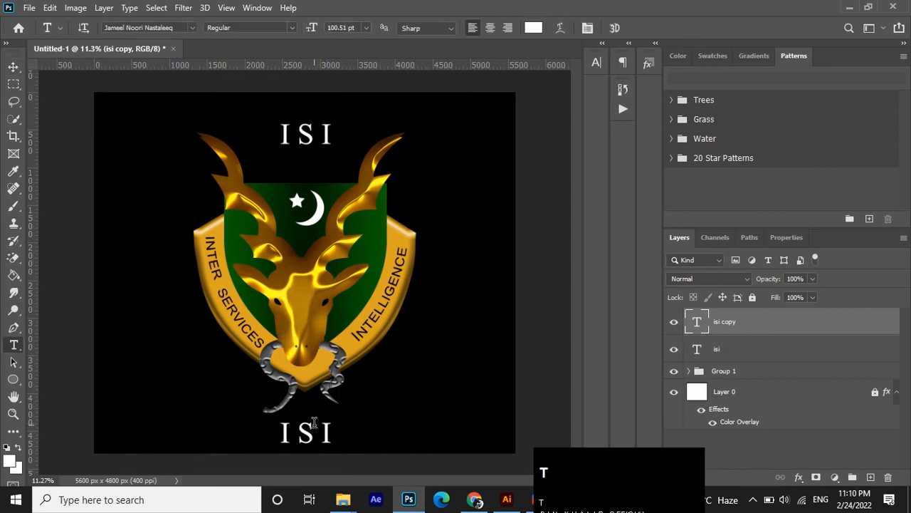
{"action": "left_click", "coordinate": [318, 425]}
{"action": "key", "text": "ctrl+a"}
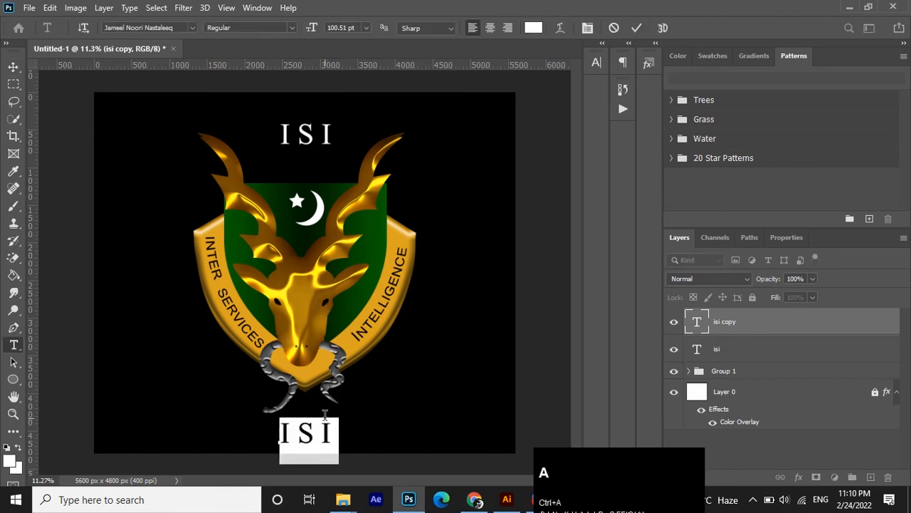
{"action": "type", "text": "M"}
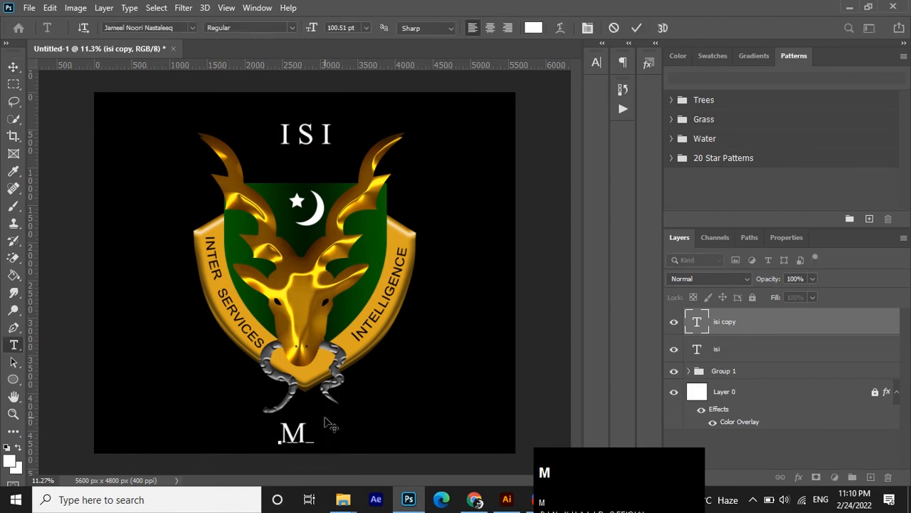
{"action": "type", "text": "ARKHOR"}
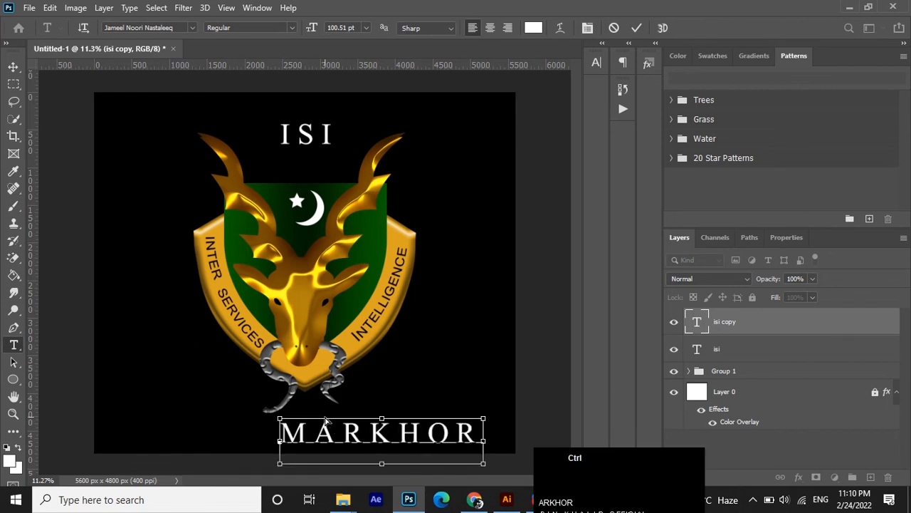
Tighten the MARKHOR text's tracking to 40 and centre it horizontally beneath the shield.
{"action": "key", "text": "ctrl+a"}
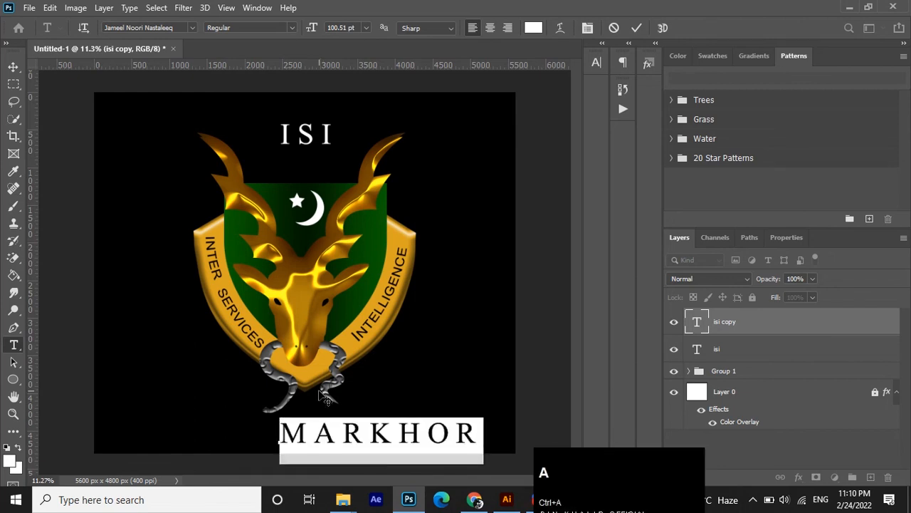
{"action": "key", "text": "ctrl+t"}
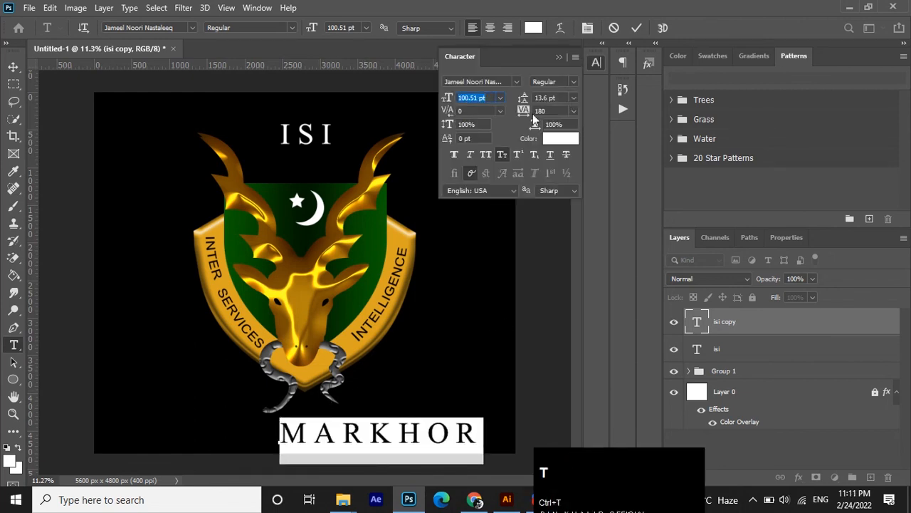
{"action": "left_click_drag", "start_coordinate": [527, 114], "coordinate": [522, 113]}
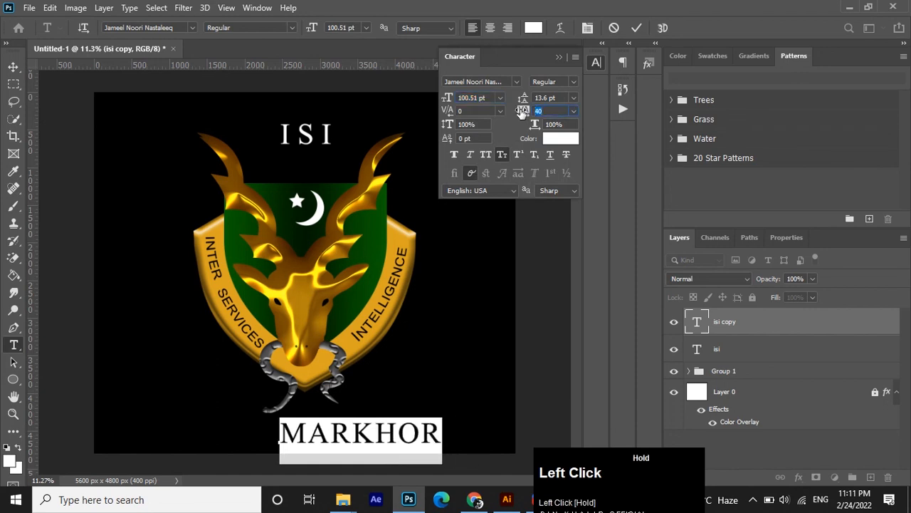
{"action": "left_click", "coordinate": [635, 28]}
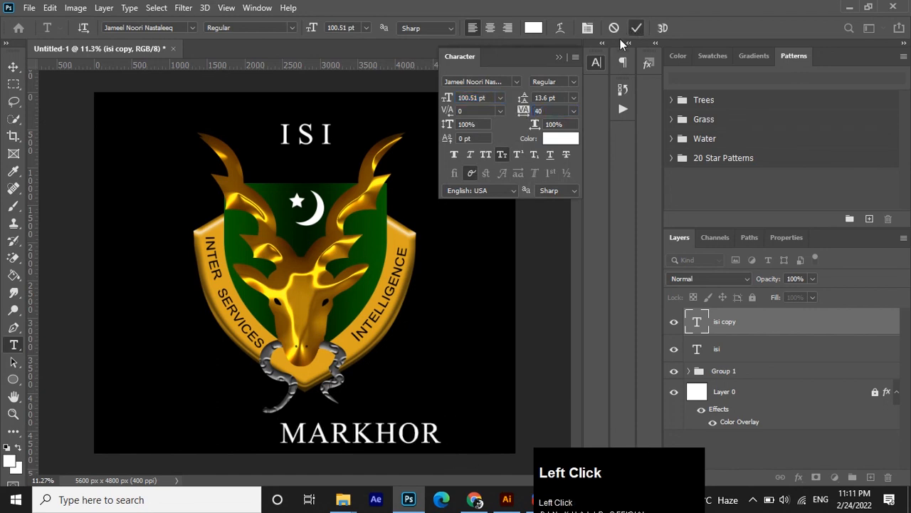
{"action": "left_click", "coordinate": [9, 68]}
{"action": "left_click_drag", "start_coordinate": [370, 433], "coordinate": [304, 432]}
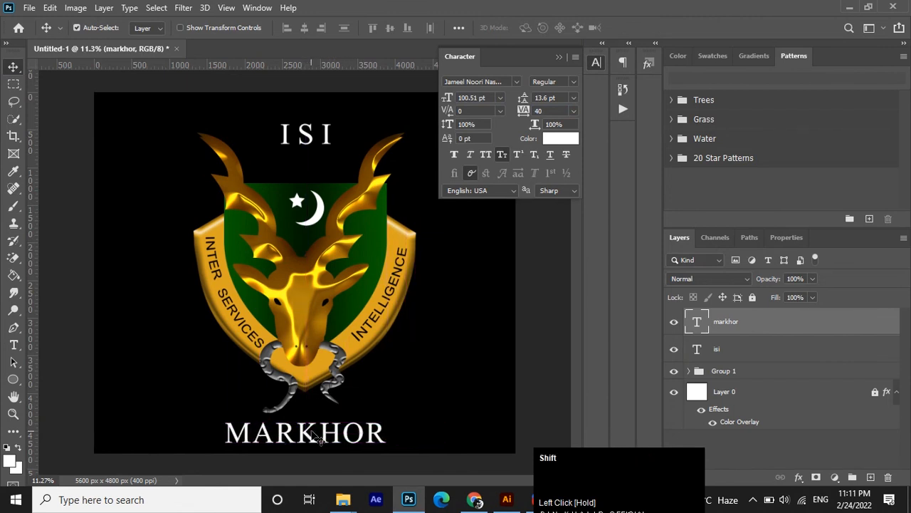
{"action": "left_click", "coordinate": [555, 62]}
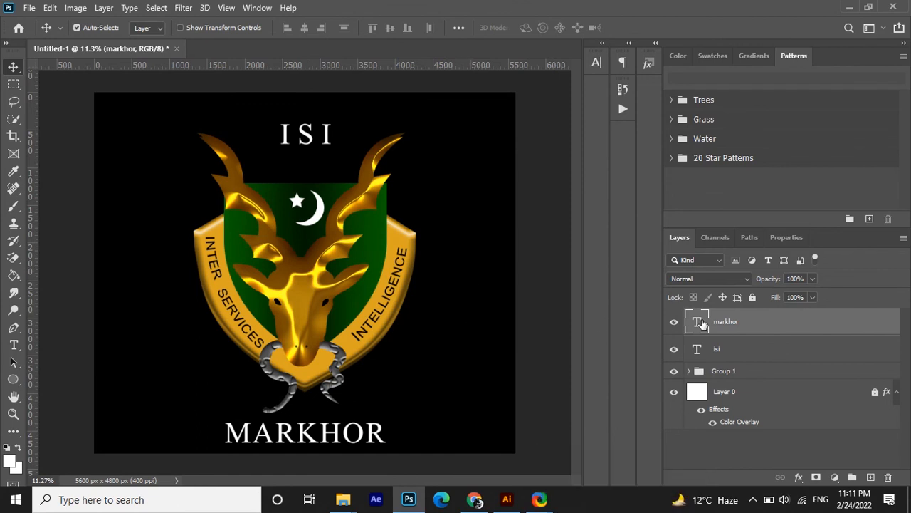
Move the logo group, Group 1, slightly upward while keeping it horizontally centred on the canvas.
{"action": "left_click", "coordinate": [748, 374]}
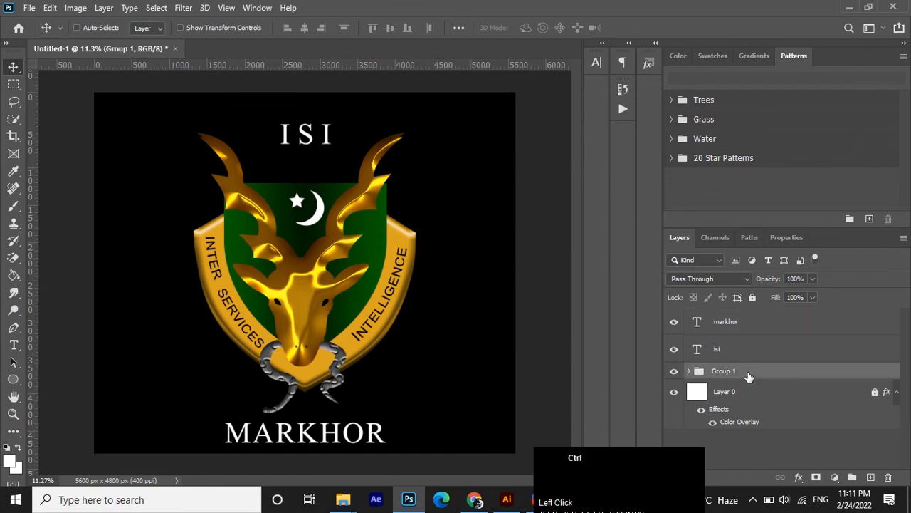
{"action": "key", "text": "ctrl+t"}
{"action": "left_click_drag", "start_coordinate": [306, 282], "coordinate": [307, 272]}
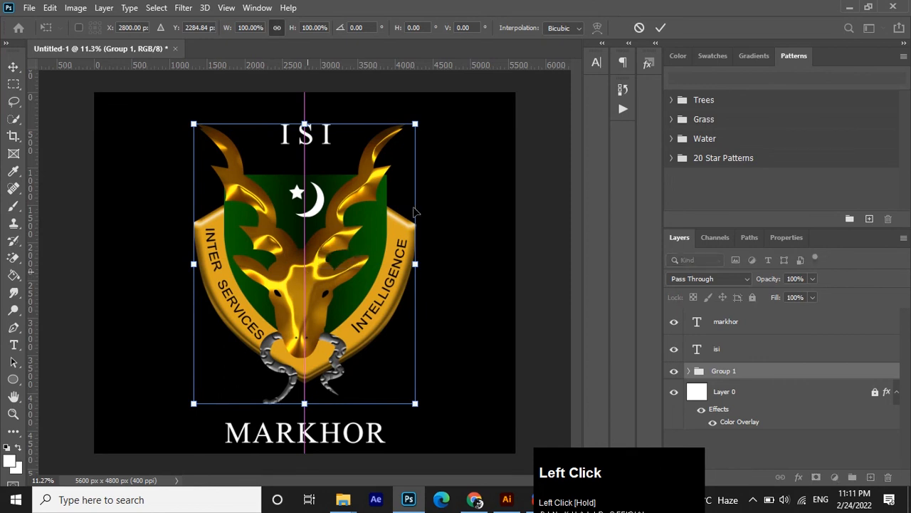
{"action": "left_click", "coordinate": [661, 28]}
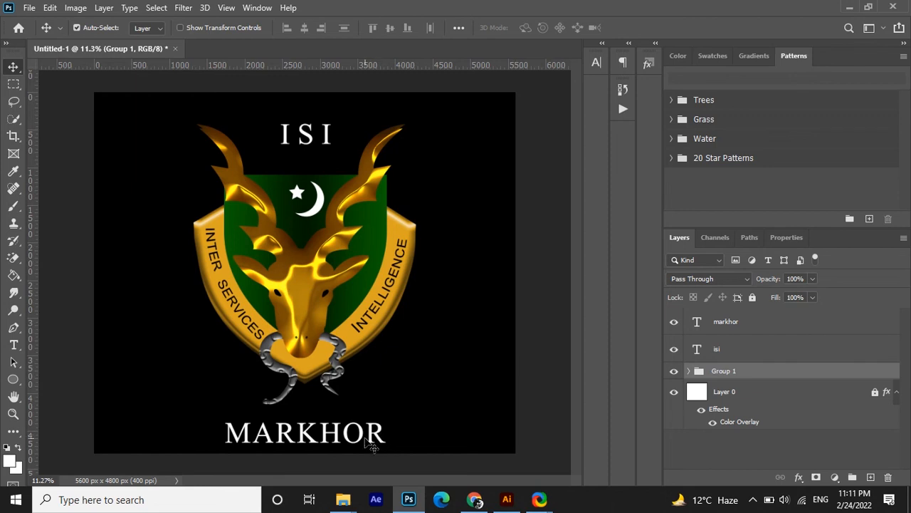
Try a textured gold layer style preset on the ISI text.
{"action": "left_click", "coordinate": [738, 348]}
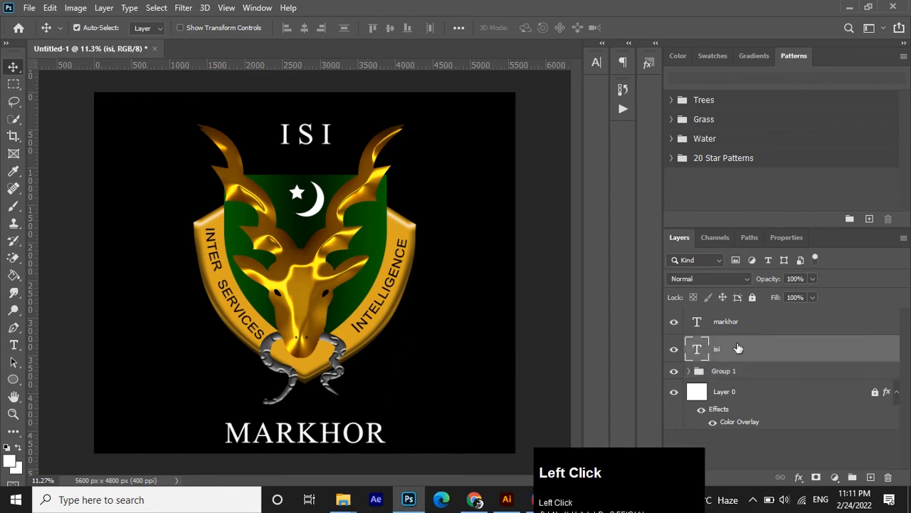
{"action": "left_click", "coordinate": [647, 62]}
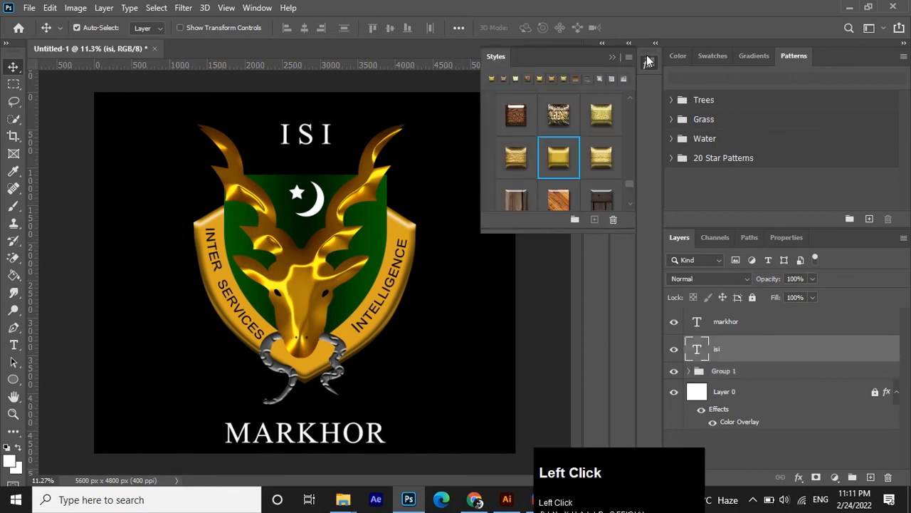
{"action": "left_click", "coordinate": [520, 157]}
Compare presets from the Army Photoshop Styles set on the ISI text and apply the War style.
{"action": "scroll", "coordinate": [548, 153], "scroll_direction": "up", "scroll_amount": 4}
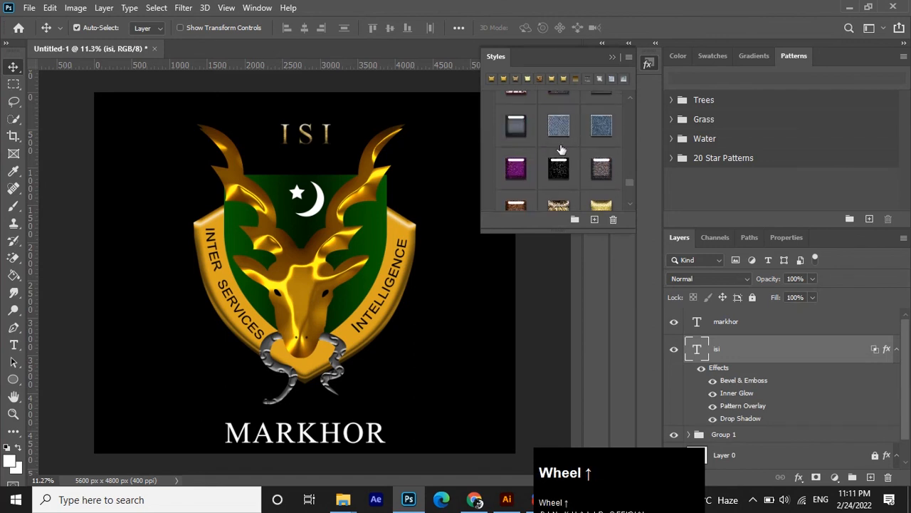
{"action": "left_click_drag", "start_coordinate": [631, 185], "coordinate": [626, 102]}
{"action": "scroll", "coordinate": [500, 177], "scroll_direction": "down", "scroll_amount": 3}
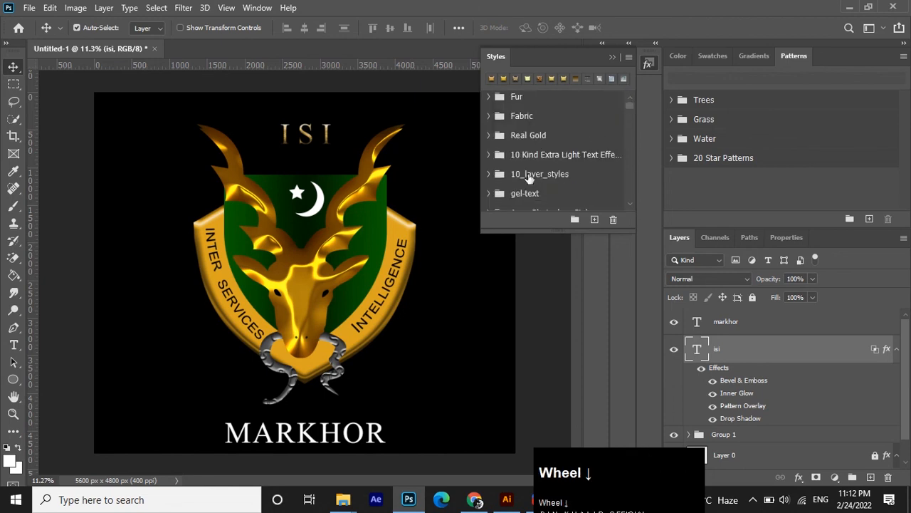
{"action": "scroll", "coordinate": [498, 181], "scroll_direction": "down", "scroll_amount": 2}
{"action": "left_click", "coordinate": [491, 160]}
{"action": "scroll", "coordinate": [517, 177], "scroll_direction": "down", "scroll_amount": 2}
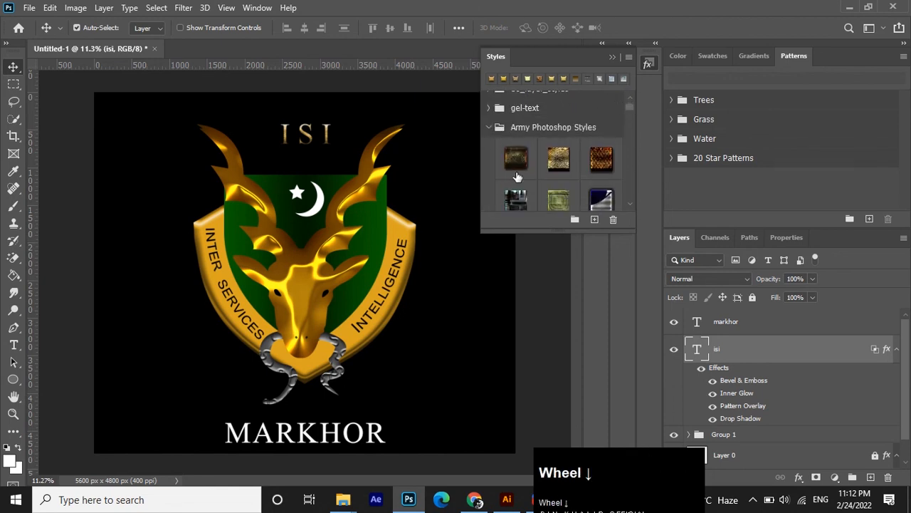
{"action": "left_click", "coordinate": [600, 192]}
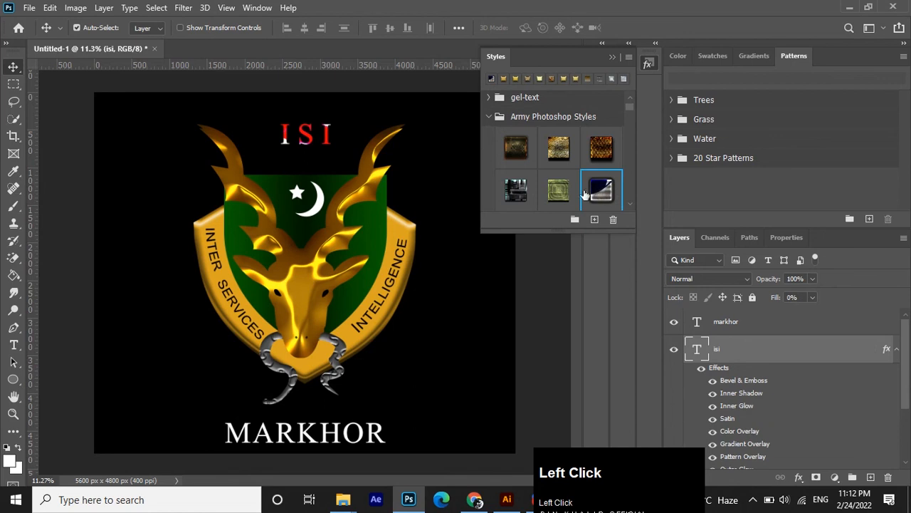
{"action": "left_click", "coordinate": [560, 150]}
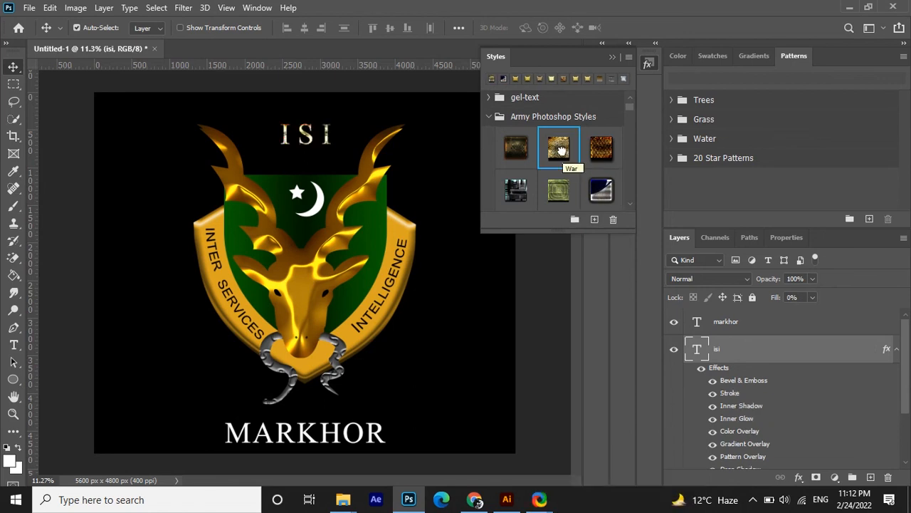
{"action": "left_click", "coordinate": [519, 188]}
{"action": "left_click", "coordinate": [560, 148]}
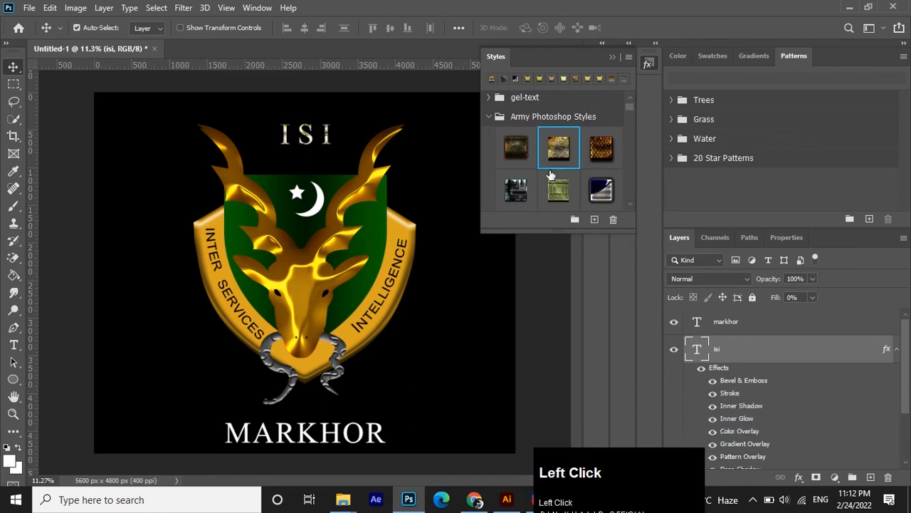
Apply the War style from Army Photoshop Styles to the MARKHOR text and collapse both text layers' effects lists.
{"action": "left_click", "coordinate": [740, 321]}
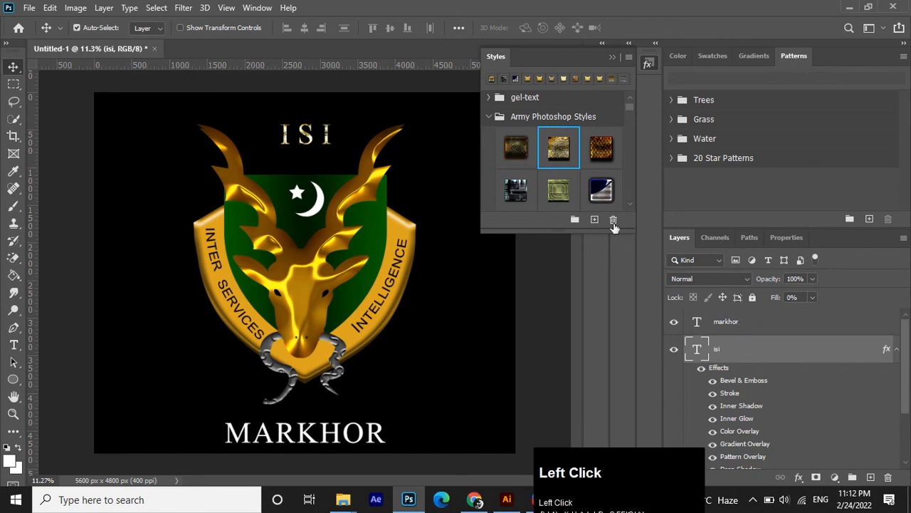
{"action": "left_click", "coordinate": [564, 148]}
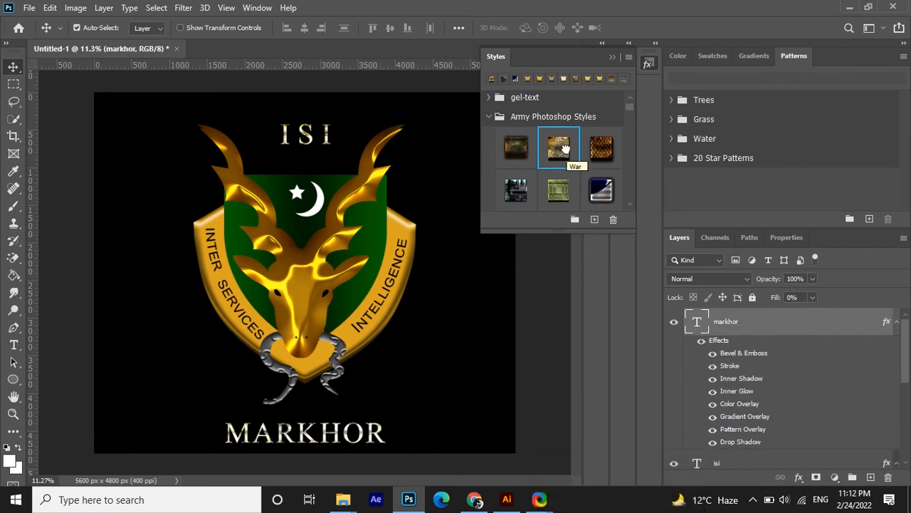
{"action": "left_click", "coordinate": [613, 57]}
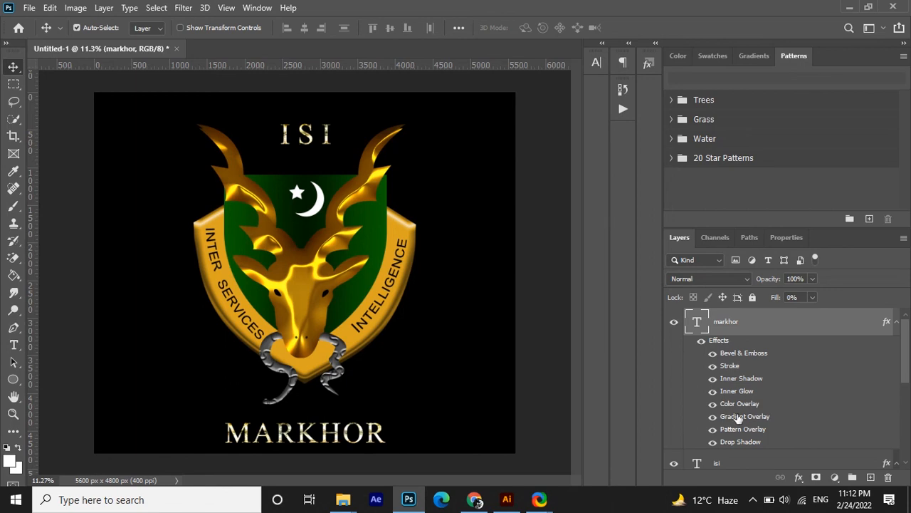
{"action": "left_click", "coordinate": [894, 324]}
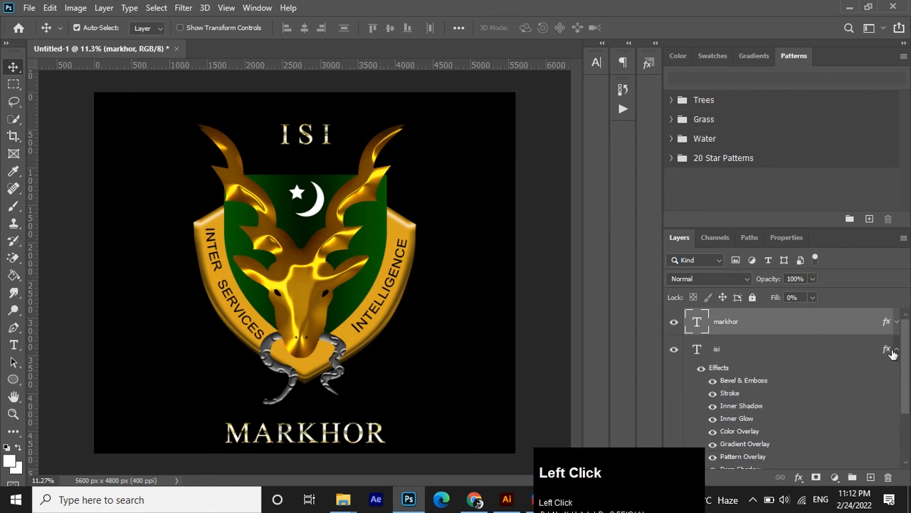
{"action": "left_click", "coordinate": [897, 350]}
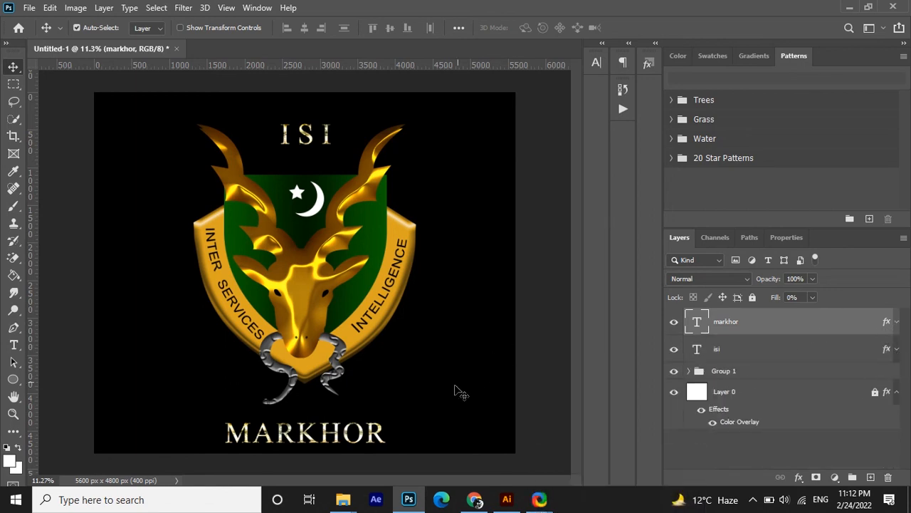
Enlarge the MARKHOR text to 125.51 pt and recentre it beneath the shield.
{"action": "key", "text": "t"}
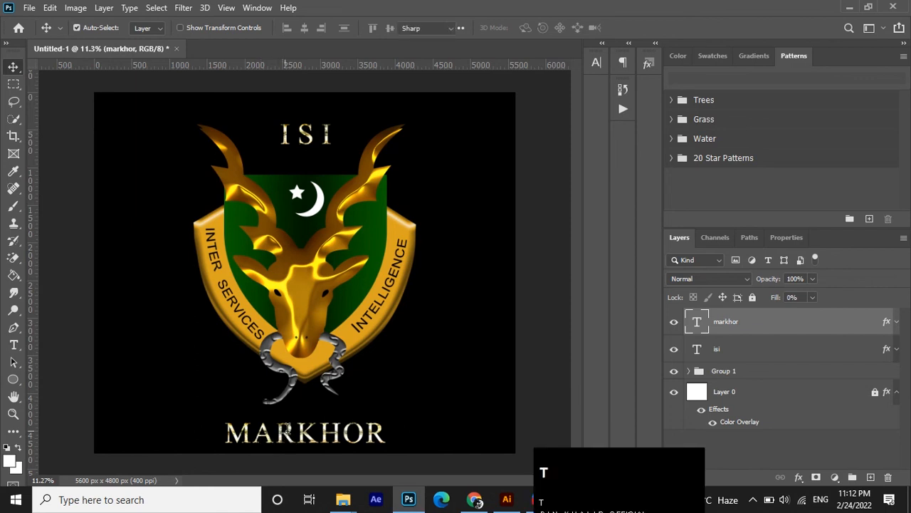
{"action": "left_click", "coordinate": [296, 436]}
{"action": "key", "text": "ctrl+a"}
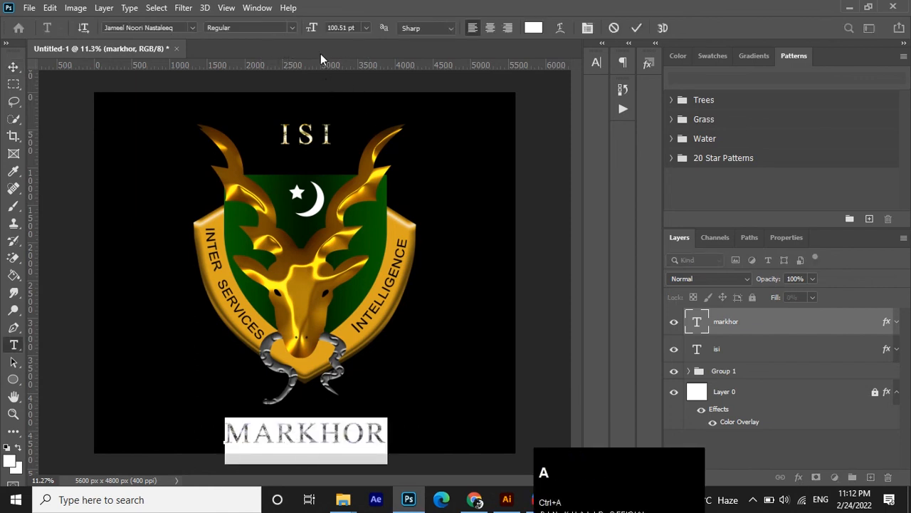
{"action": "left_click_drag", "start_coordinate": [313, 27], "coordinate": [330, 27]}
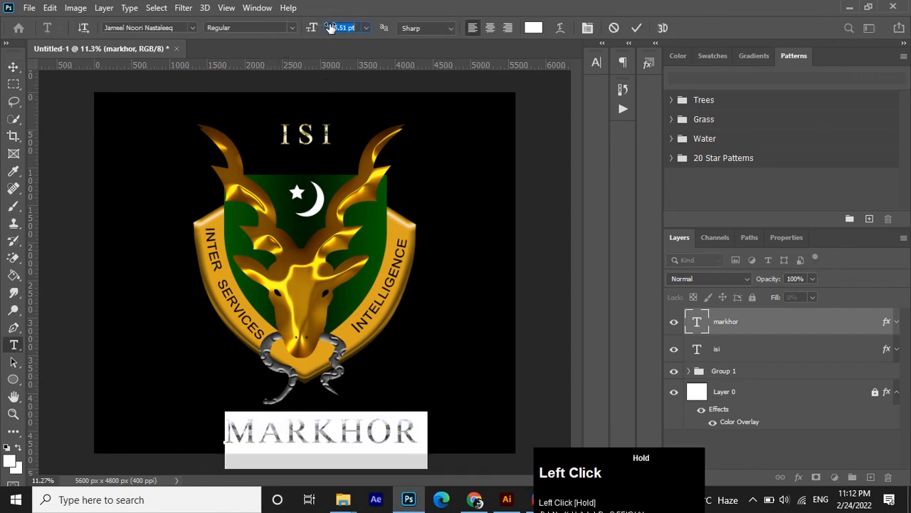
{"action": "left_click", "coordinate": [635, 28]}
{"action": "left_click", "coordinate": [13, 66]}
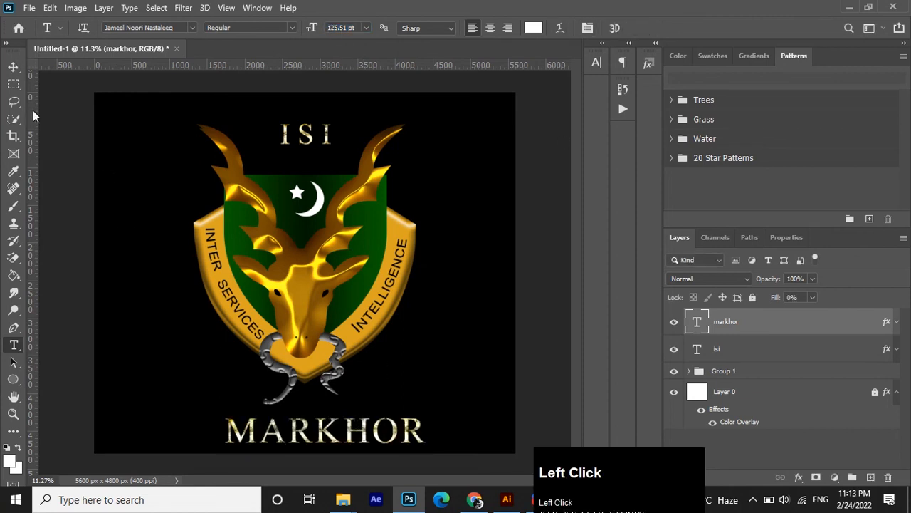
{"action": "left_click_drag", "start_coordinate": [290, 425], "coordinate": [282, 433]}
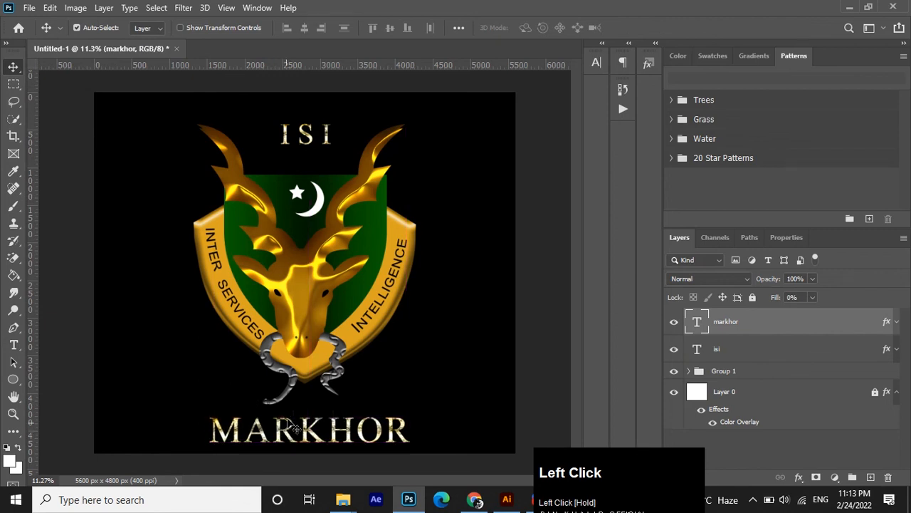
Set the ISI text's size to 125 pt and recentre it above the shield between the horns.
{"action": "double_click", "coordinate": [310, 141]}
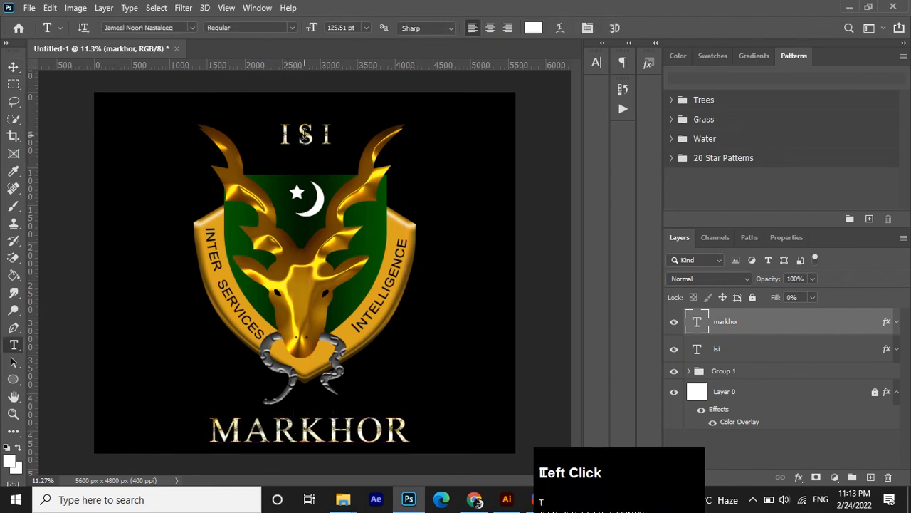
{"action": "key", "text": "ctrl+a"}
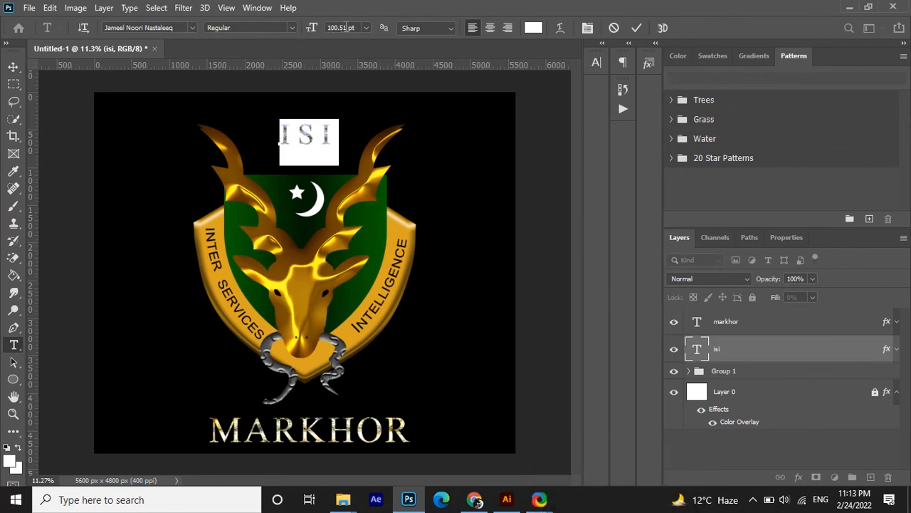
{"action": "left_click", "coordinate": [333, 27]}
{"action": "type", "text": "12"}
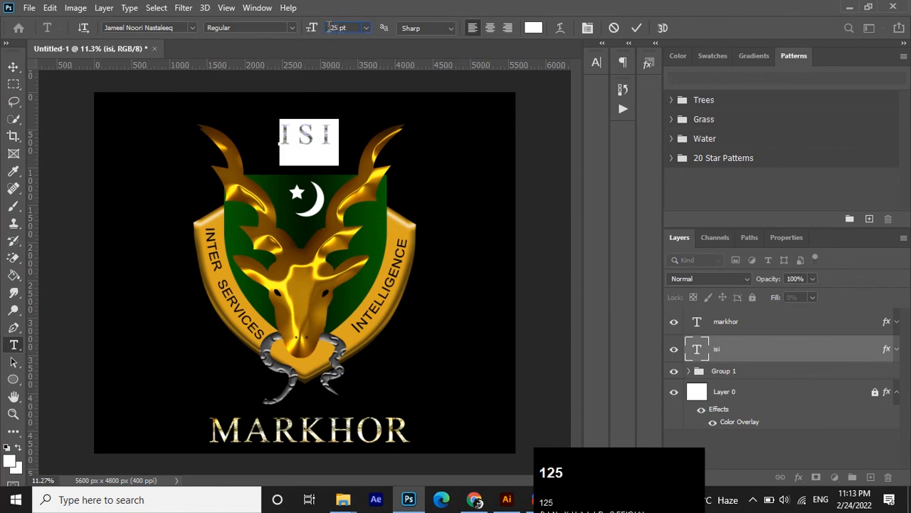
{"action": "key", "text": "Return"}
{"action": "left_click", "coordinate": [636, 27]}
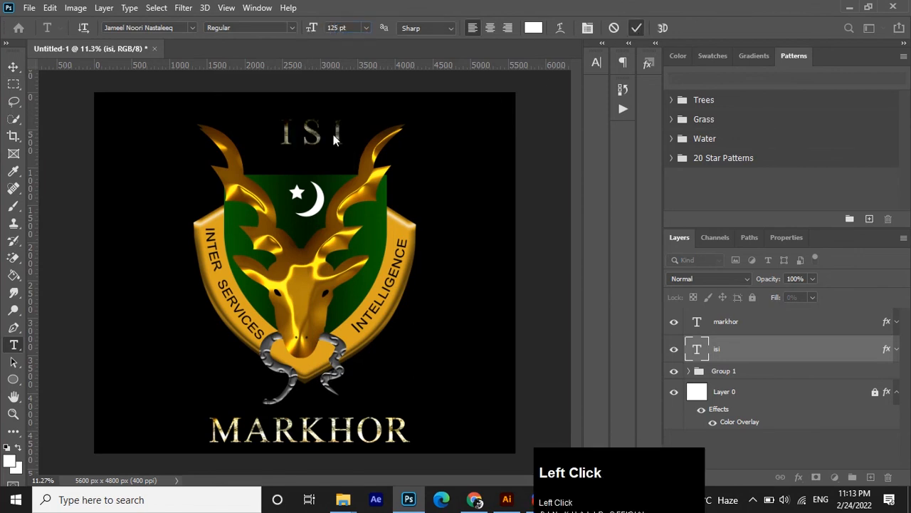
{"action": "left_click", "coordinate": [14, 68]}
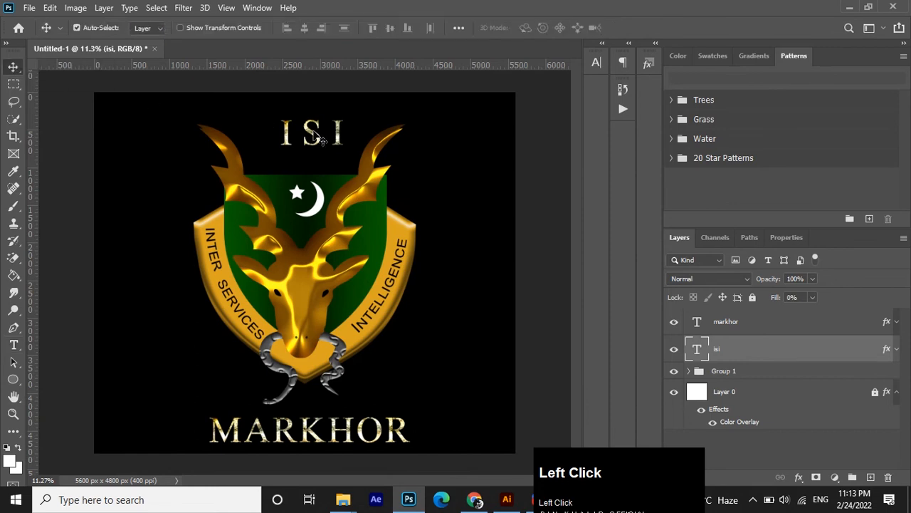
{"action": "left_click_drag", "start_coordinate": [318, 136], "coordinate": [314, 137]}
{"action": "left_click_drag", "start_coordinate": [344, 166], "coordinate": [344, 165]}
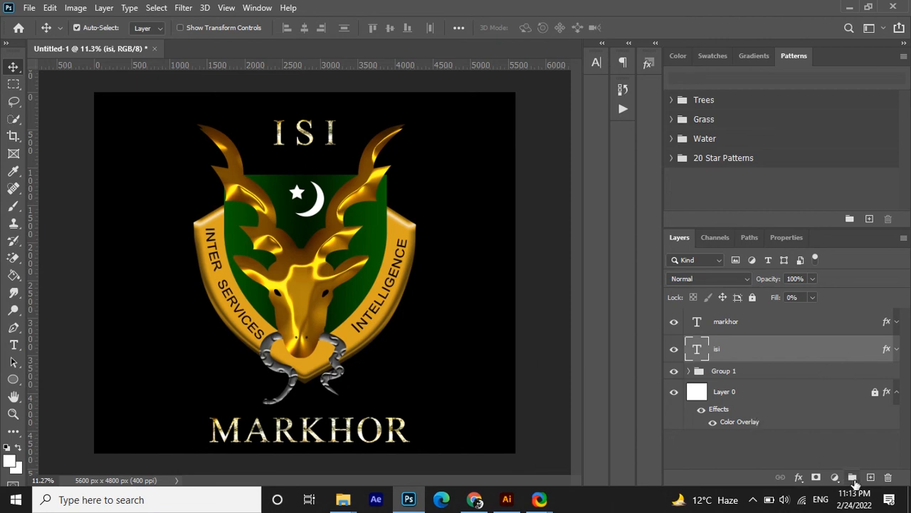
Create a new blank layer above the markhor text layer.
{"action": "left_click", "coordinate": [856, 397]}
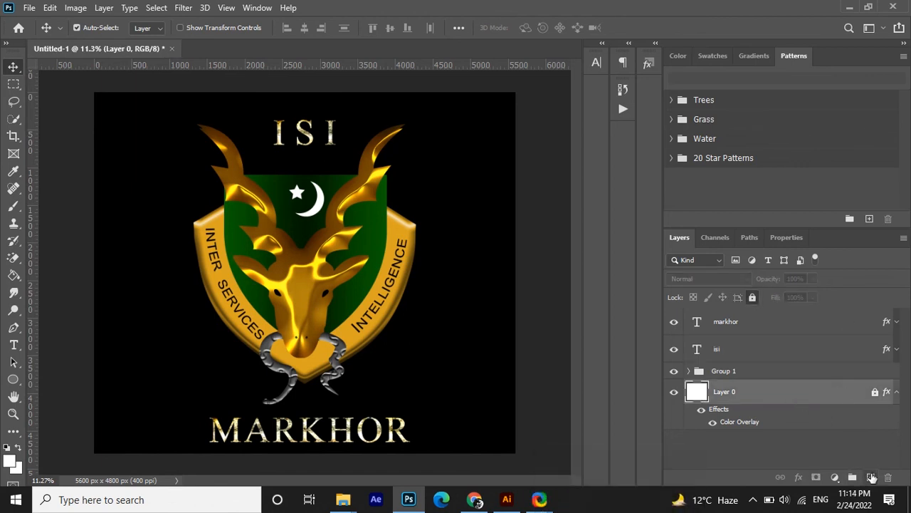
{"action": "left_click", "coordinate": [817, 324]}
{"action": "left_click", "coordinate": [870, 476]}
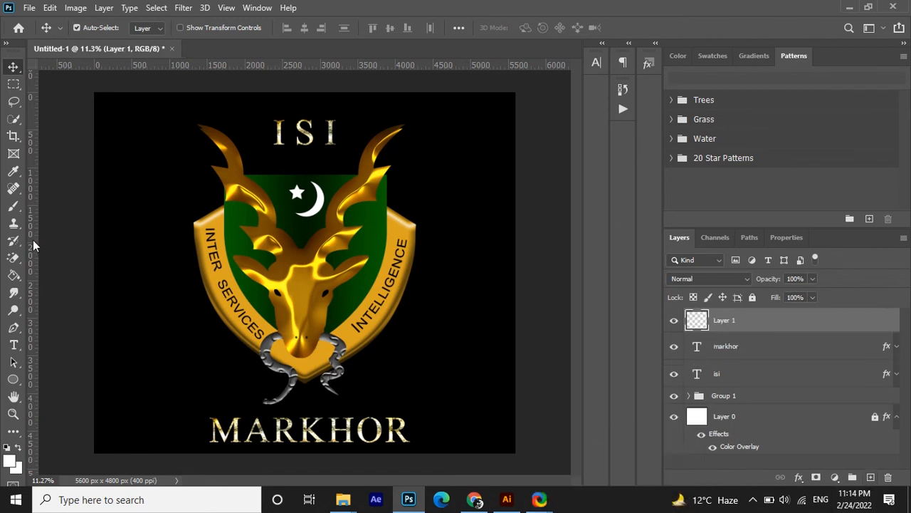
Set up the Brush tool with the 1584 px star-sparkle tip and white (ffffff) as the foreground color.
{"action": "left_click", "coordinate": [13, 205]}
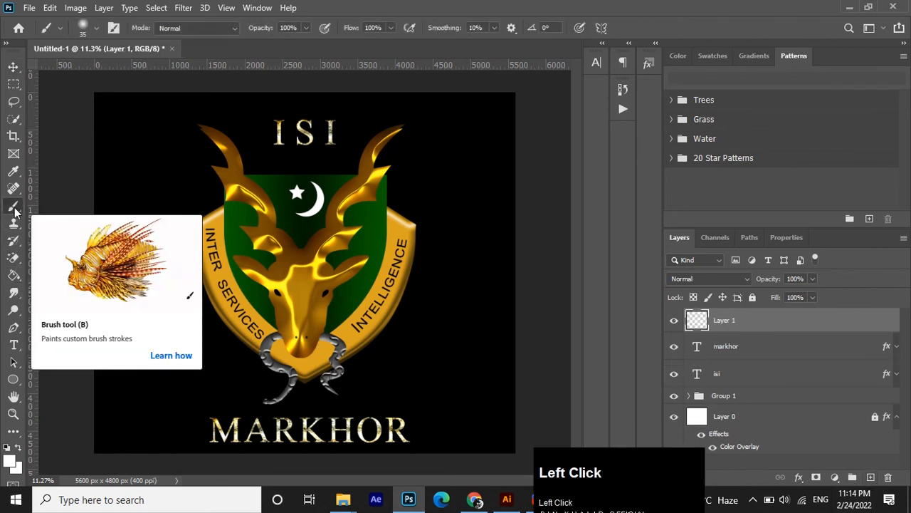
{"action": "left_click", "coordinate": [92, 28]}
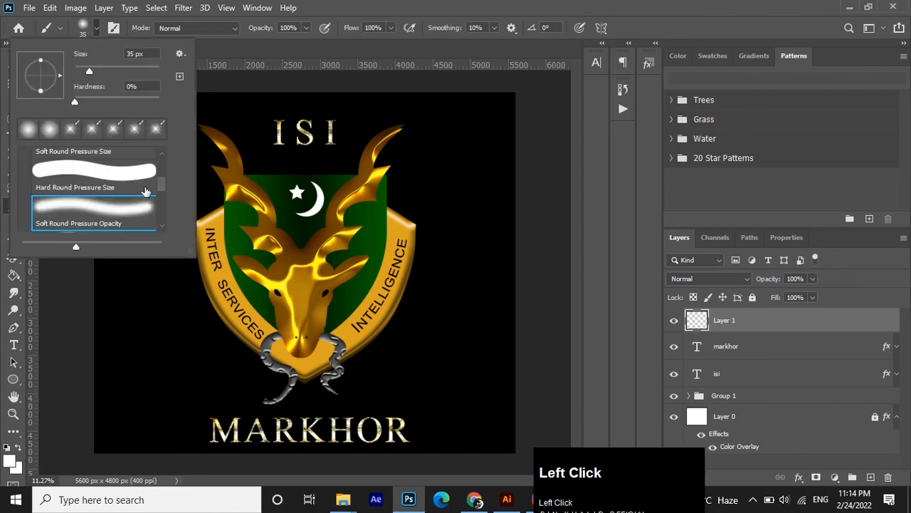
{"action": "scroll", "coordinate": [78, 157], "scroll_direction": "up", "scroll_amount": 1}
{"action": "scroll", "coordinate": [84, 162], "scroll_direction": "down", "scroll_amount": 2}
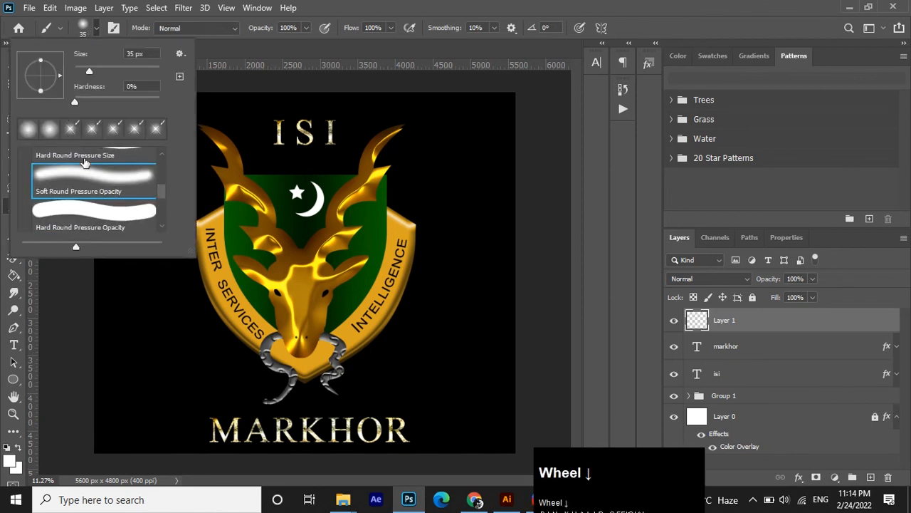
{"action": "left_click", "coordinate": [113, 29]}
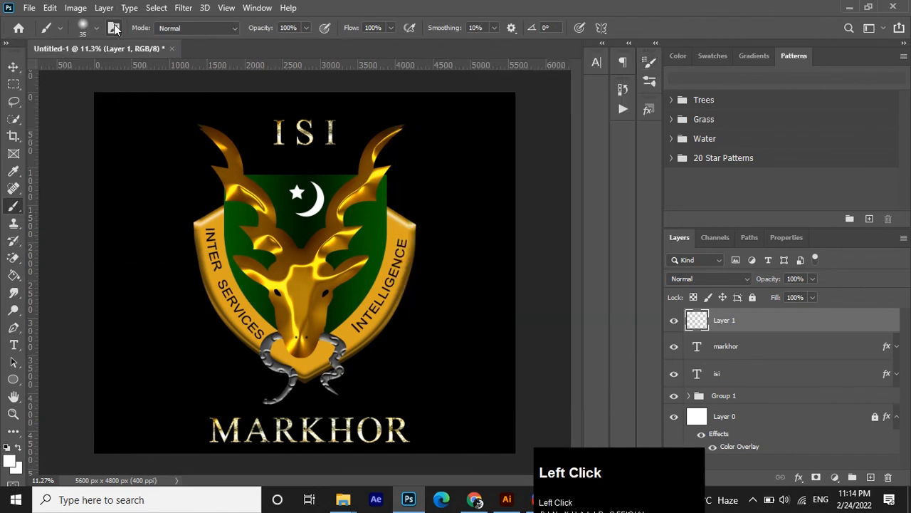
{"action": "left_click", "coordinate": [114, 28]}
{"action": "scroll", "coordinate": [515, 125], "scroll_direction": "down", "scroll_amount": 5}
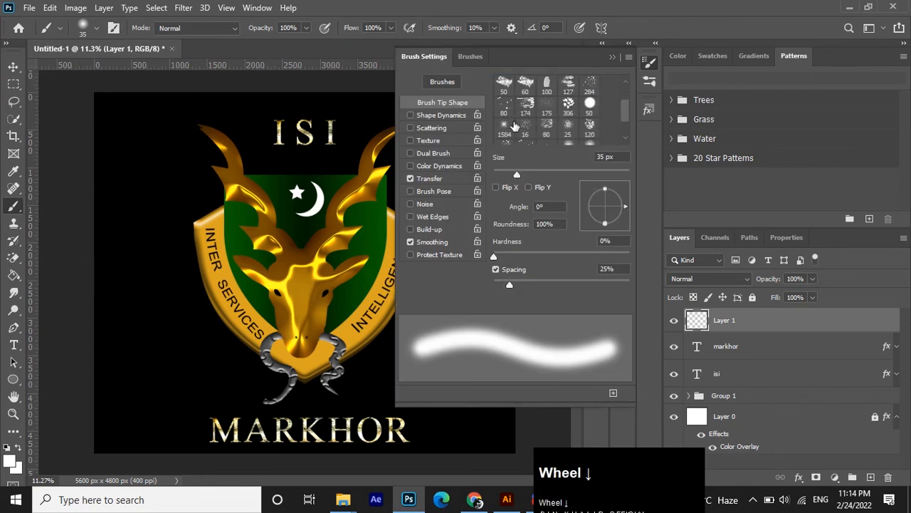
{"action": "scroll", "coordinate": [515, 124], "scroll_direction": "down", "scroll_amount": 1}
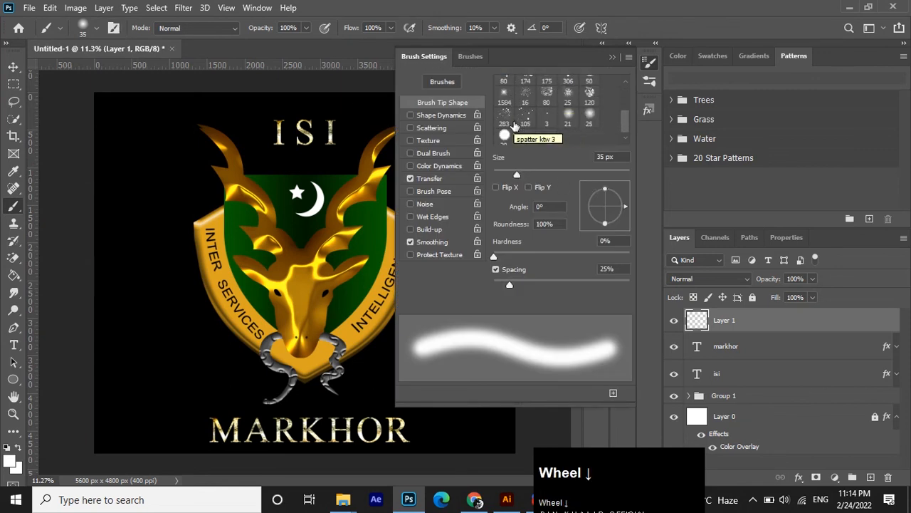
{"action": "left_click", "coordinate": [504, 99]}
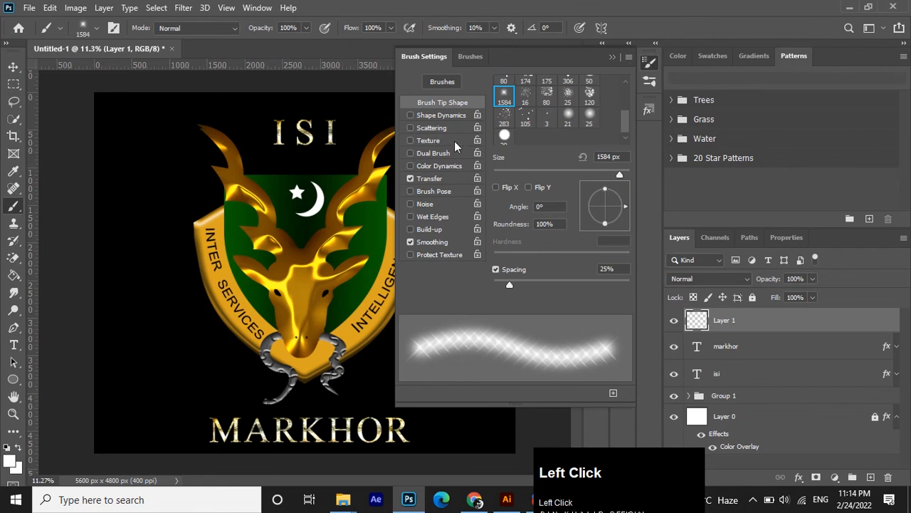
{"action": "left_click", "coordinate": [610, 57]}
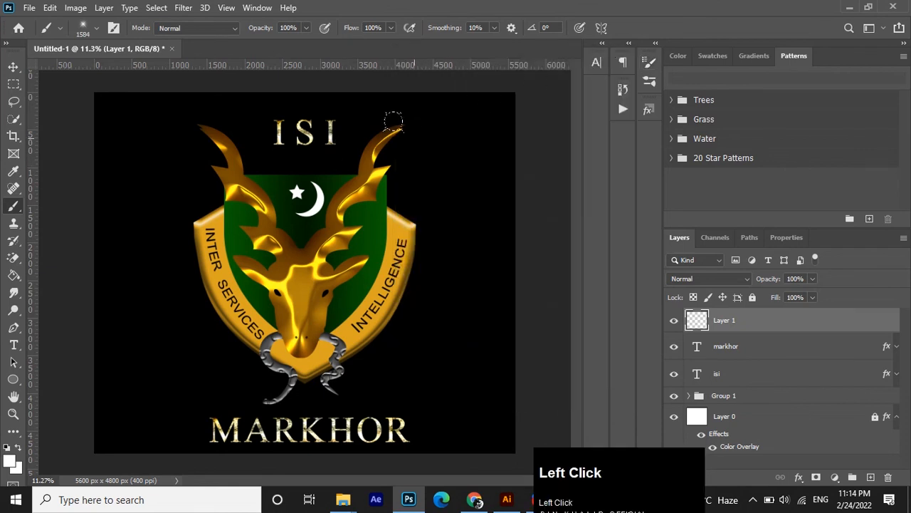
{"action": "left_click", "coordinate": [12, 460]}
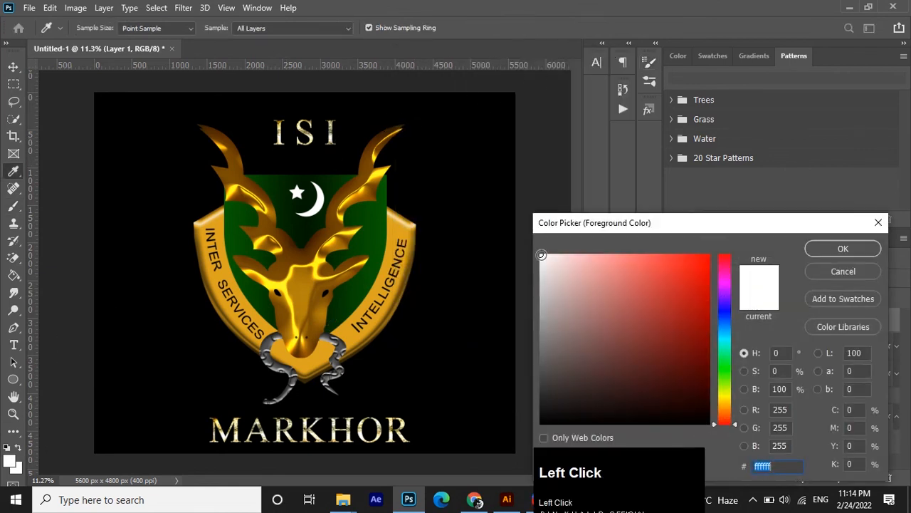
{"action": "left_click", "coordinate": [832, 248]}
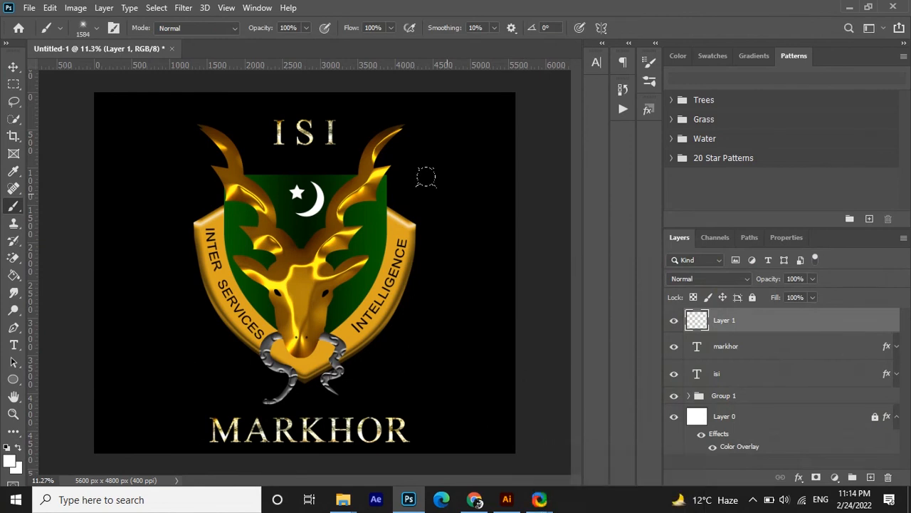
Reduce the brush to 600 px and stamp one white sparkle on each upper outer corner of the gold shield border.
{"action": "key", "text": "bracketleft"}
{"action": "key", "text": "bracketleft"}
{"action": "key", "text": "bracketleft"}
{"action": "key", "text": "bracketleft"}
{"action": "key", "text": "bracketleft"}
{"action": "key", "text": "bracketleft"}
{"action": "key", "text": "bracketleft"}
{"action": "key", "text": "bracketleft"}
{"action": "key", "text": "bracketleft"}
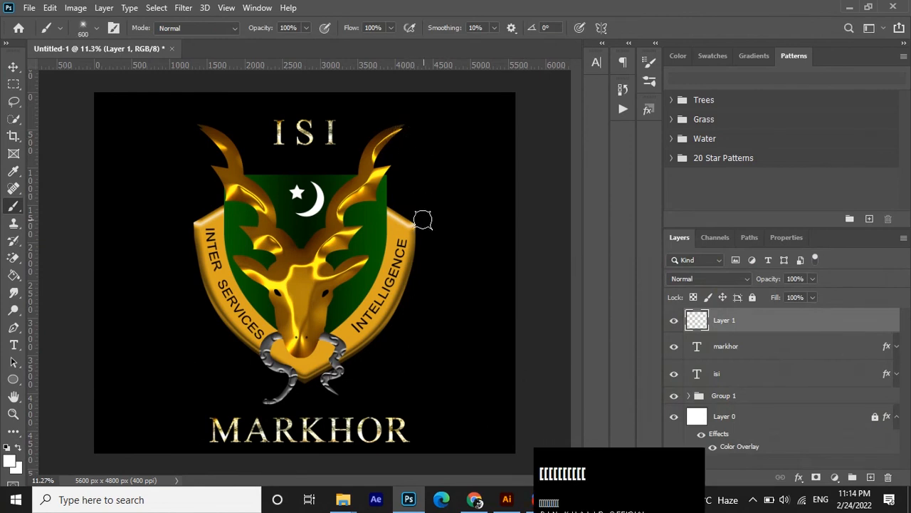
{"action": "left_click", "coordinate": [420, 225]}
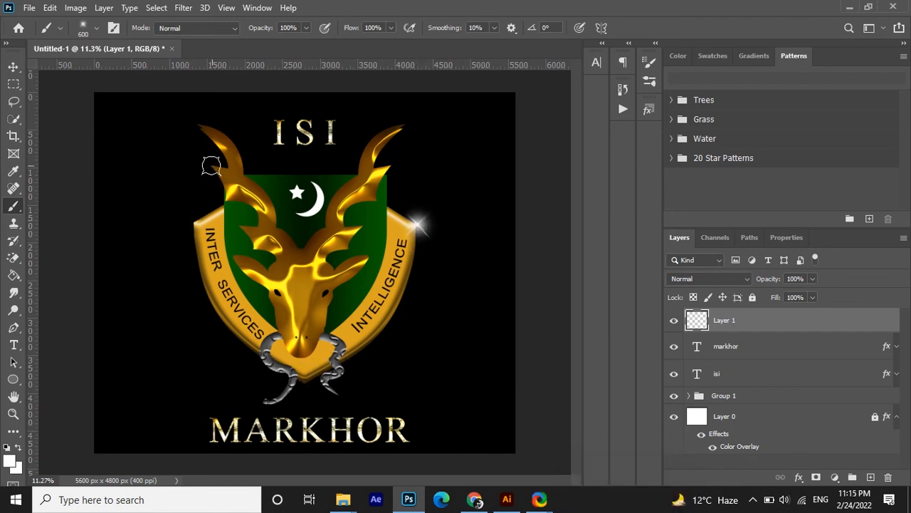
{"action": "left_click", "coordinate": [189, 220]}
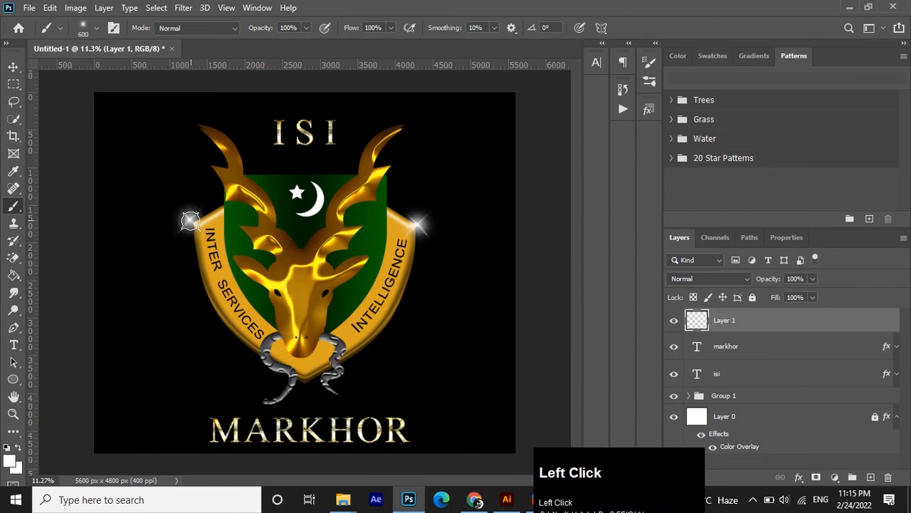
{"action": "key", "text": "ctrl+z"}
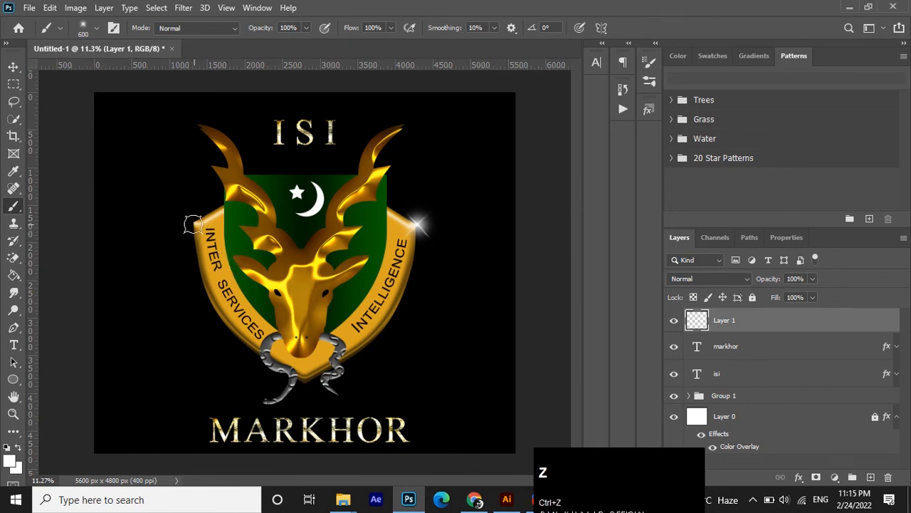
{"action": "left_click", "coordinate": [196, 225]}
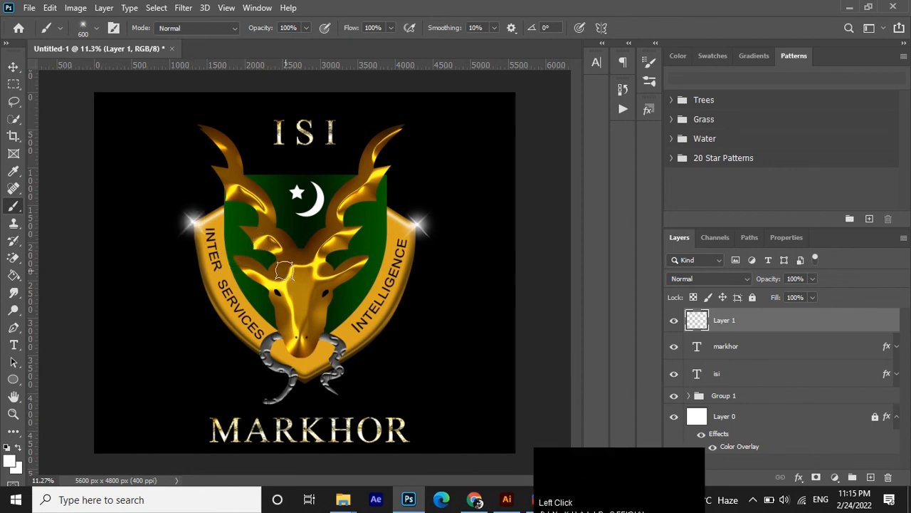
Reduce the brush to 300 px and stamp a small sparkle on the outer side point of the right horn.
{"action": "key", "text": "bracketleft"}
{"action": "key", "text": "bracketleft"}
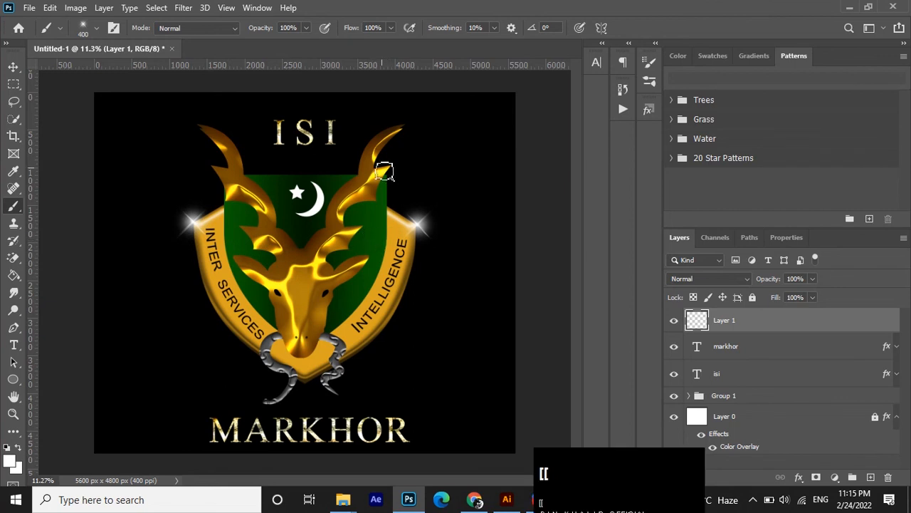
{"action": "key", "text": "bracketleft"}
{"action": "left_click", "coordinate": [401, 170]}
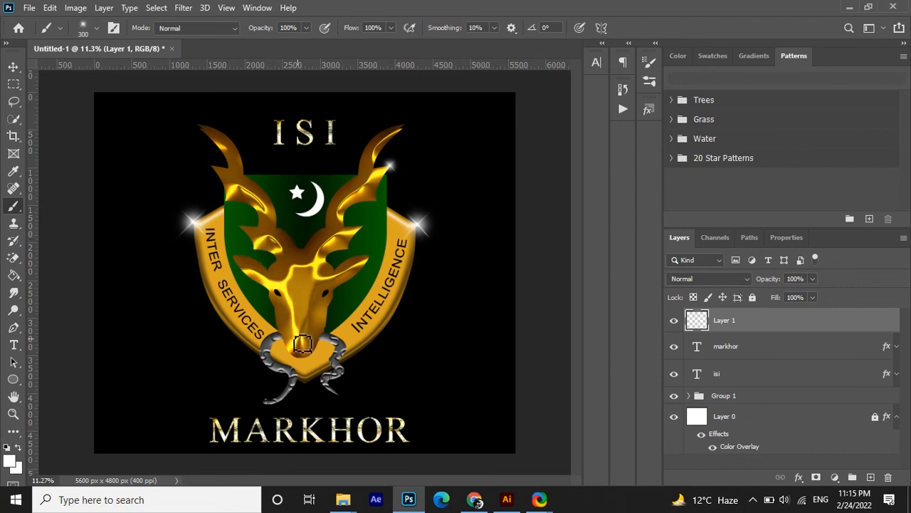
Stamp a small 300 px white sparkle on the upper outer corner of the M and the lower outer corner of the R in MARKHOR.
{"action": "left_click", "coordinate": [216, 423]}
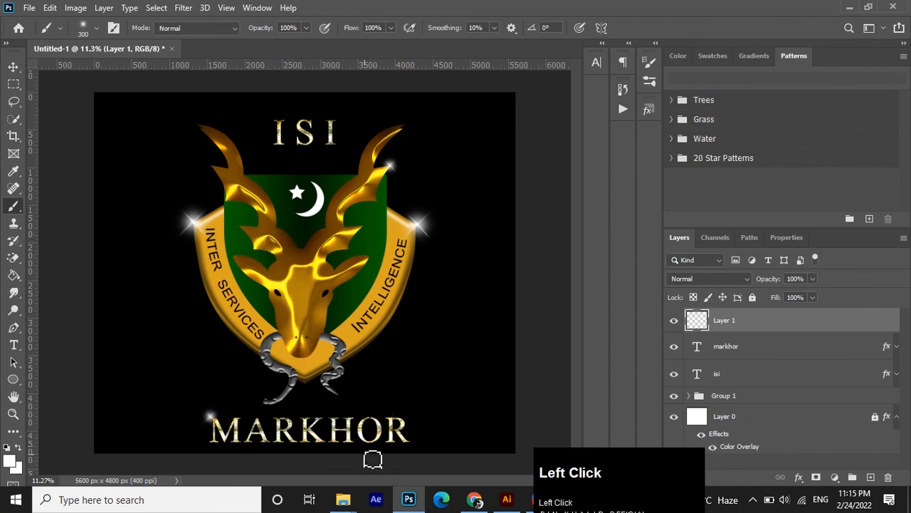
{"action": "left_click", "coordinate": [424, 447]}
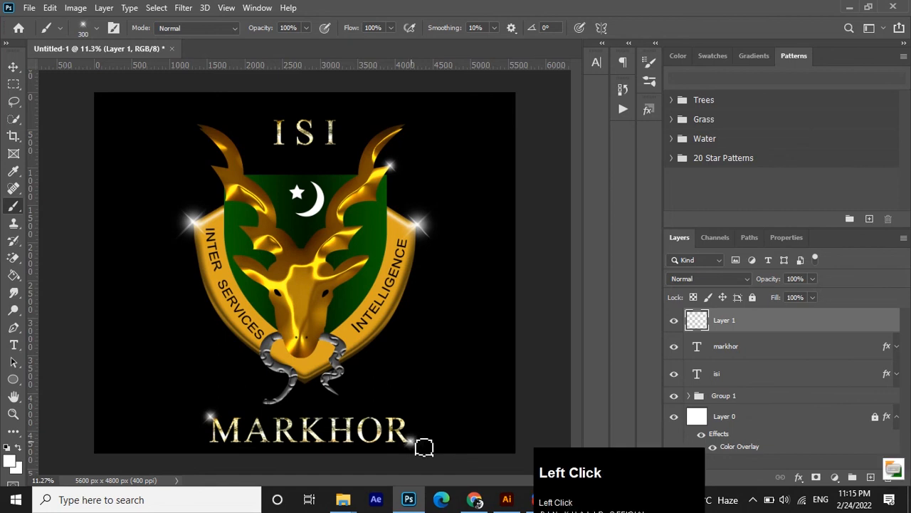
Try a sparkle at the foot of the last letter in the ISI title at 300 px and at 200 px, and undo both stamps.
{"action": "left_click", "coordinate": [340, 148]}
{"action": "key", "text": "ctrl"}
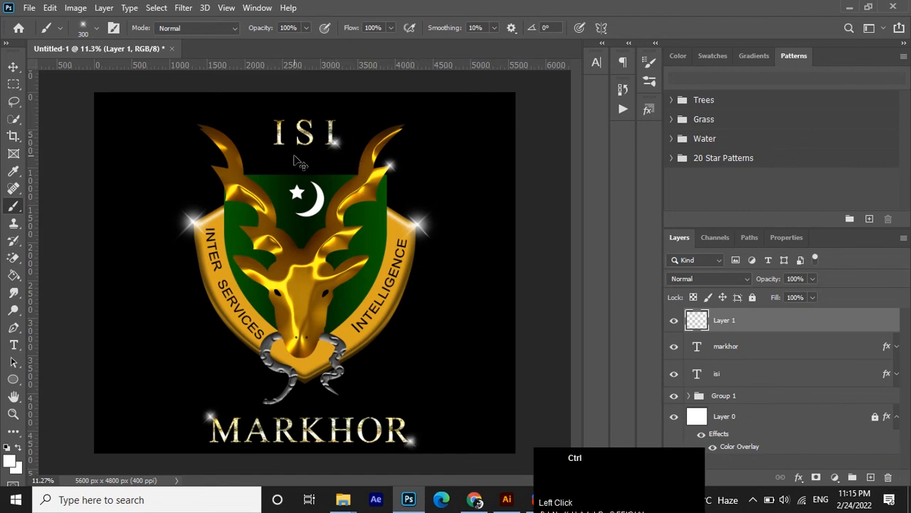
{"action": "key", "text": "bracketleft"}
{"action": "left_click", "coordinate": [342, 150]}
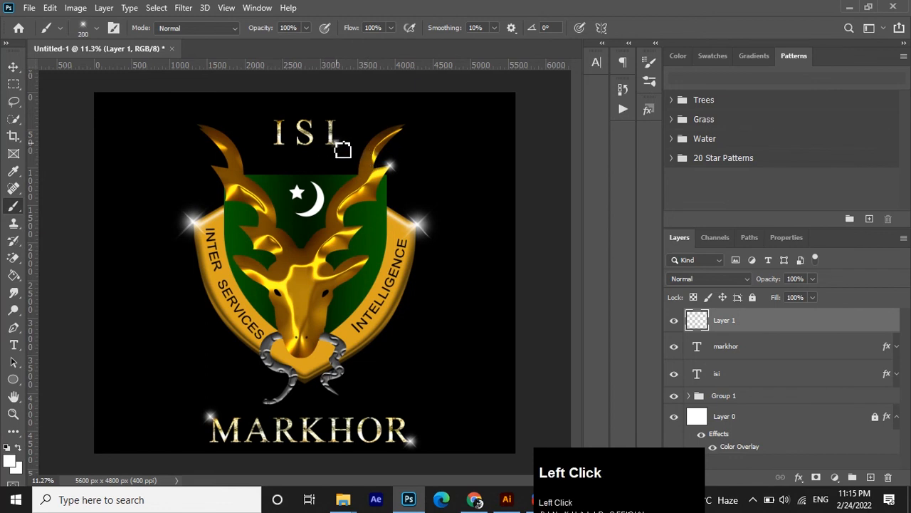
{"action": "left_click", "coordinate": [278, 129], "text": "ctrl"}
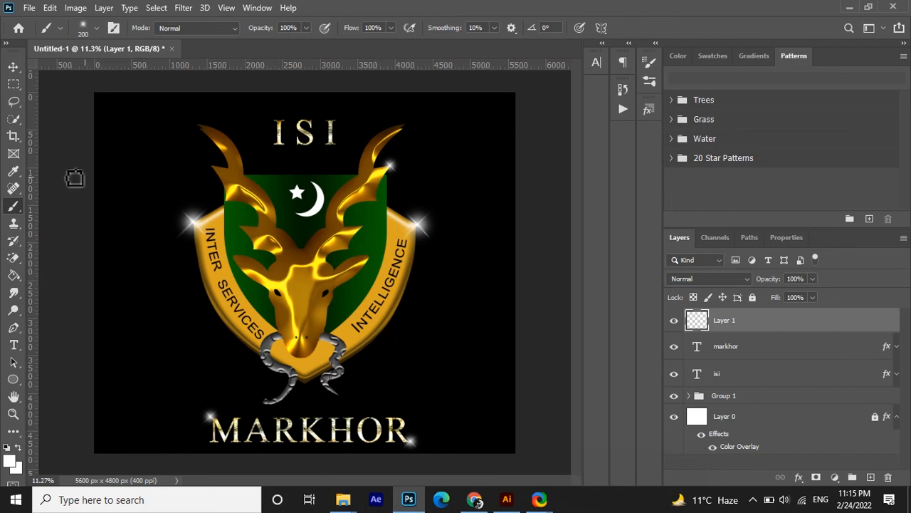
Switch to the Move tool and examine the markhor head, snake, horns, titles and sparkles up close, then the whole logo.
{"action": "left_click", "coordinate": [13, 66]}
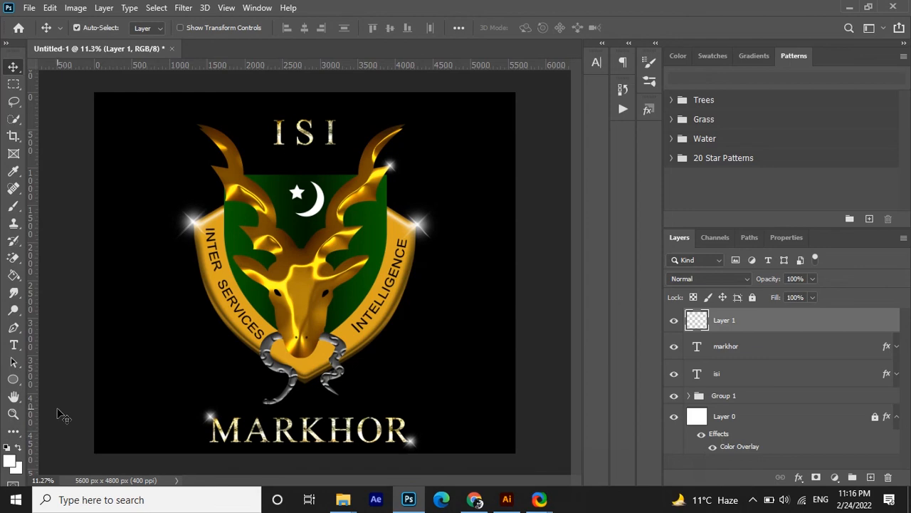
{"action": "scroll", "coordinate": [63, 415], "scroll_direction": "up", "scroll_amount": 1}
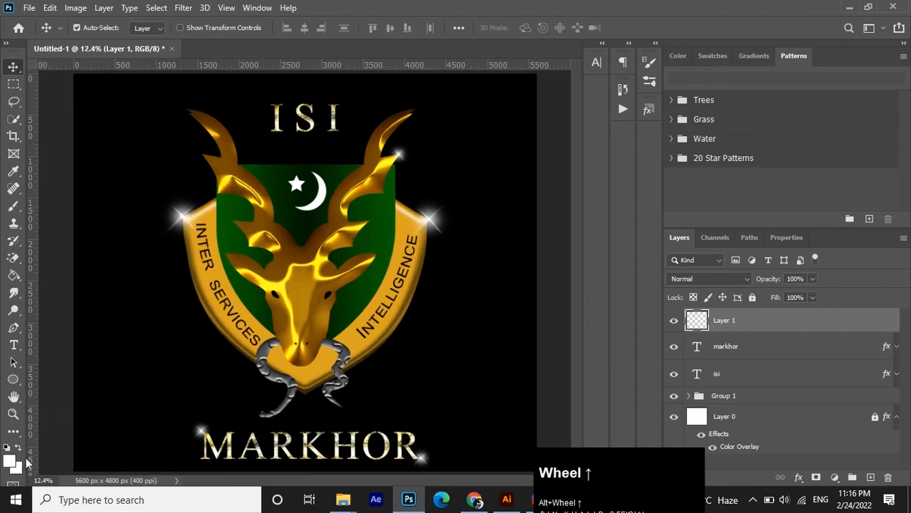
{"action": "scroll", "coordinate": [292, 364], "scroll_direction": "up", "scroll_amount": 8}
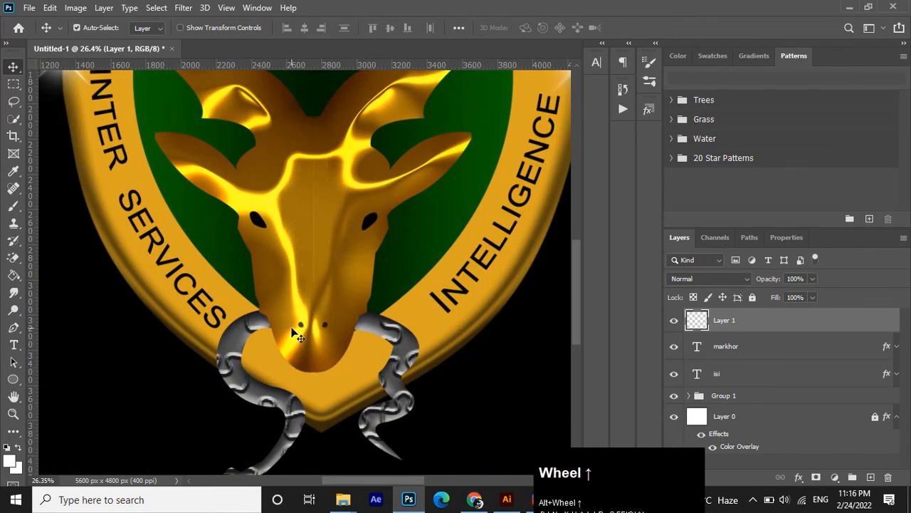
{"action": "scroll", "coordinate": [291, 330], "scroll_direction": "down", "scroll_amount": 4}
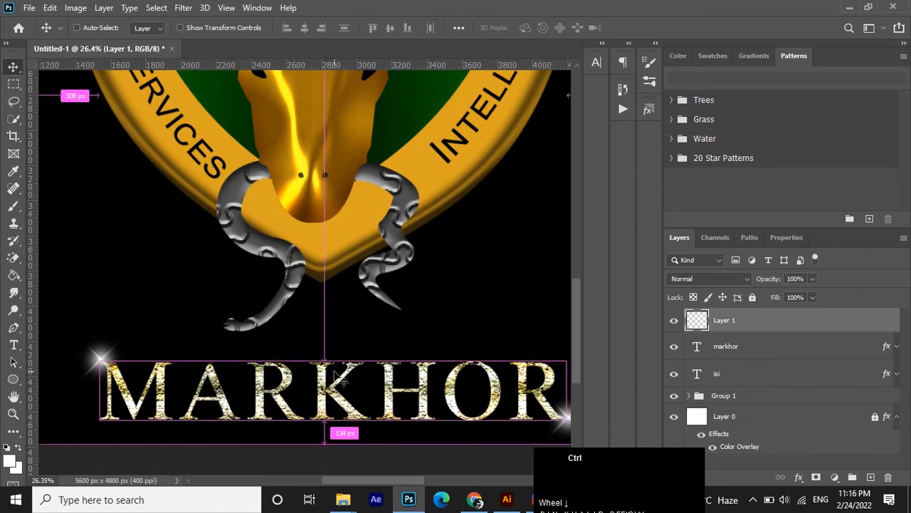
{"action": "scroll", "coordinate": [342, 377], "scroll_direction": "right", "scroll_amount": 1}
{"action": "scroll", "coordinate": [331, 370], "scroll_direction": "up", "scroll_amount": 3}
{"action": "scroll", "coordinate": [318, 358], "scroll_direction": "up", "scroll_amount": 8}
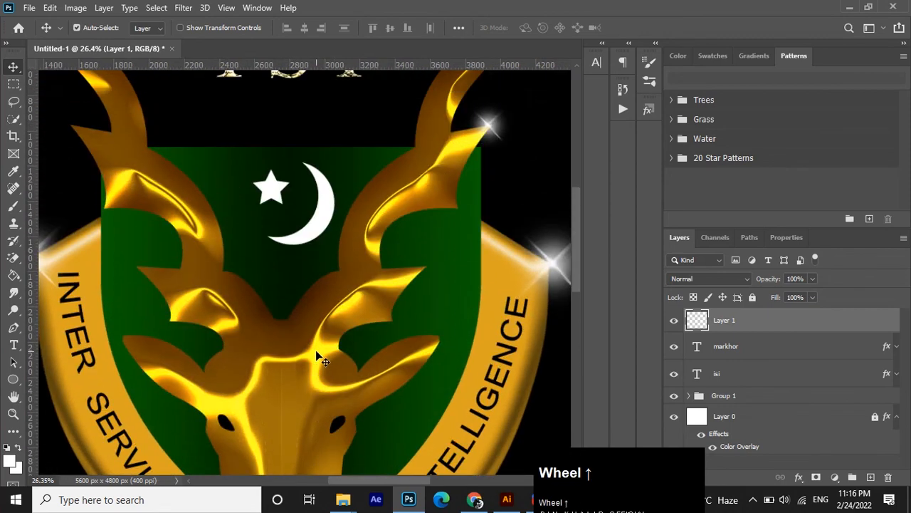
{"action": "scroll", "coordinate": [321, 359], "scroll_direction": "down", "scroll_amount": 2}
{"action": "scroll", "coordinate": [321, 360], "scroll_direction": "down", "scroll_amount": 3}
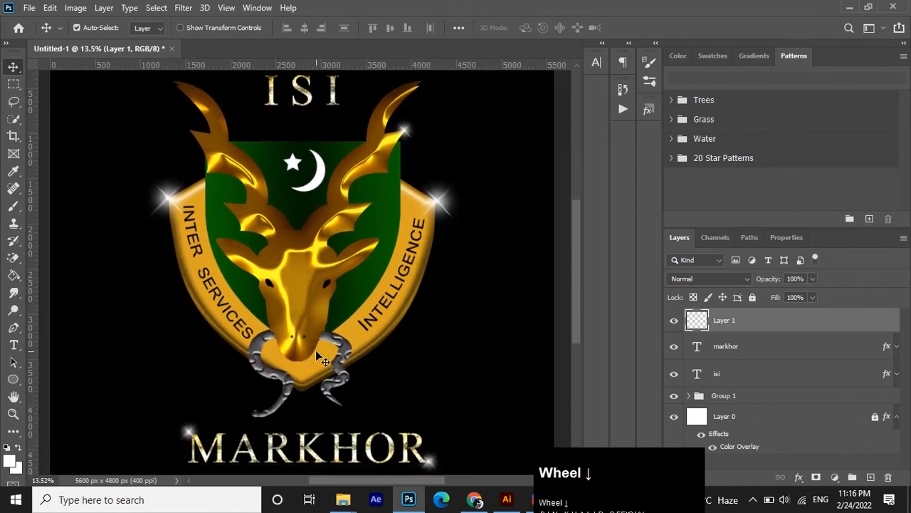
{"action": "scroll", "coordinate": [324, 361], "scroll_direction": "down", "scroll_amount": 1}
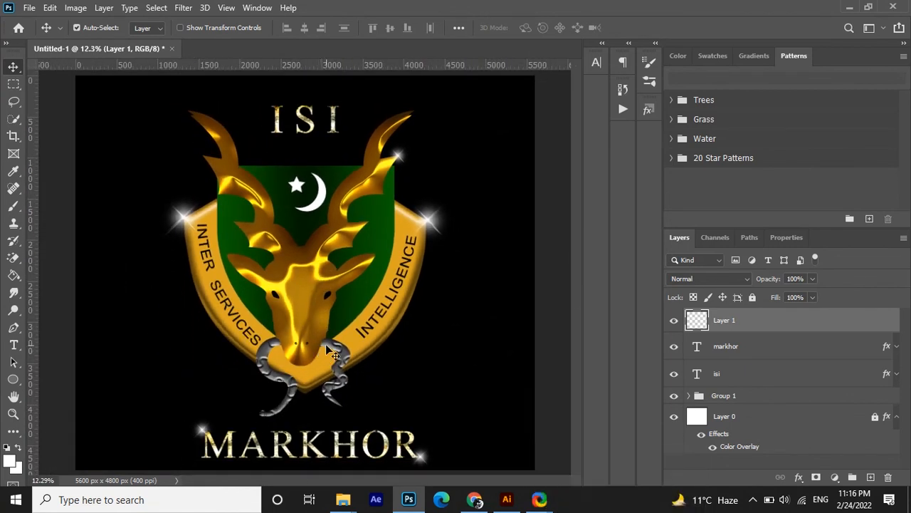